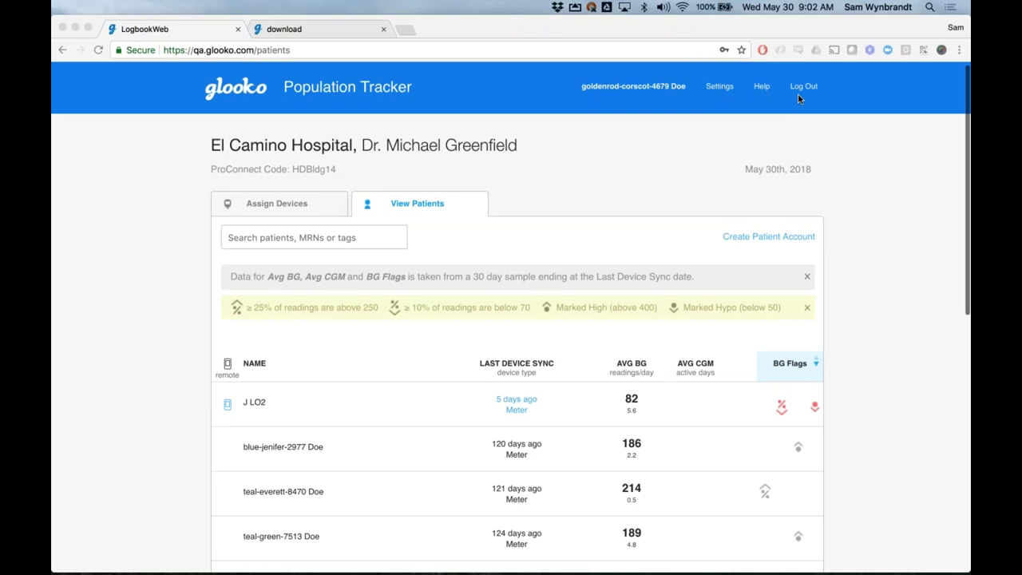
Log out, then sign back in with the autofilled clinic account e-mail and its password
{"action": "left_click", "coordinate": [802, 88]}
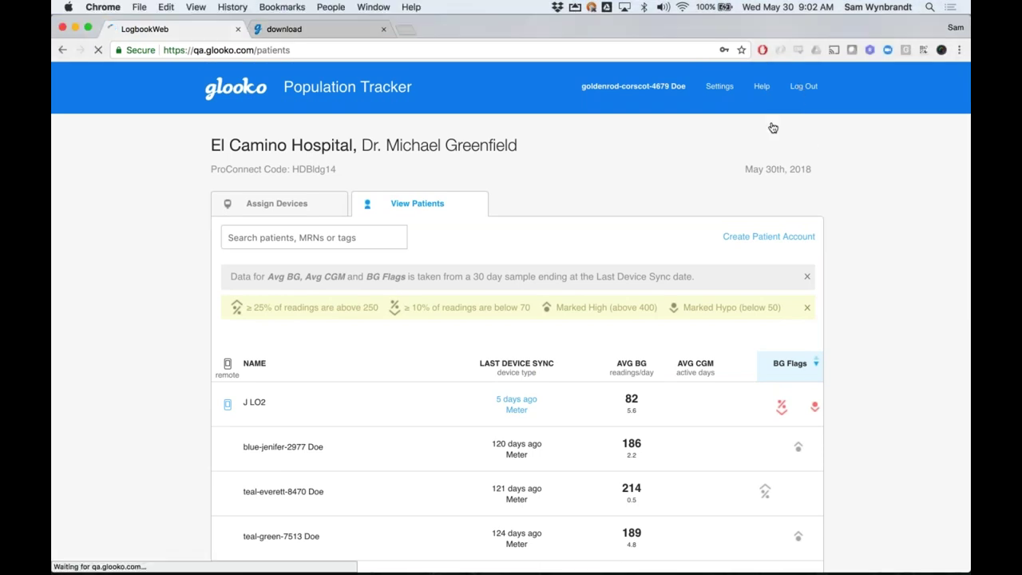
{"action": "key", "text": "super+a"}
{"action": "type", "text": "gol"}
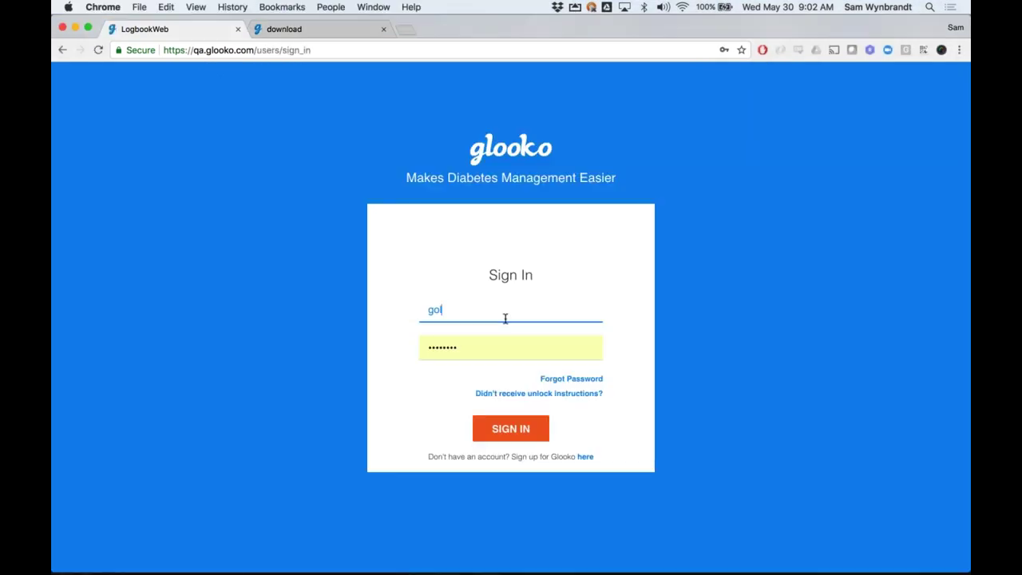
{"action": "key", "text": "Down"}
{"action": "key", "text": "Tab"}
{"action": "type", "text": "•••••••"}
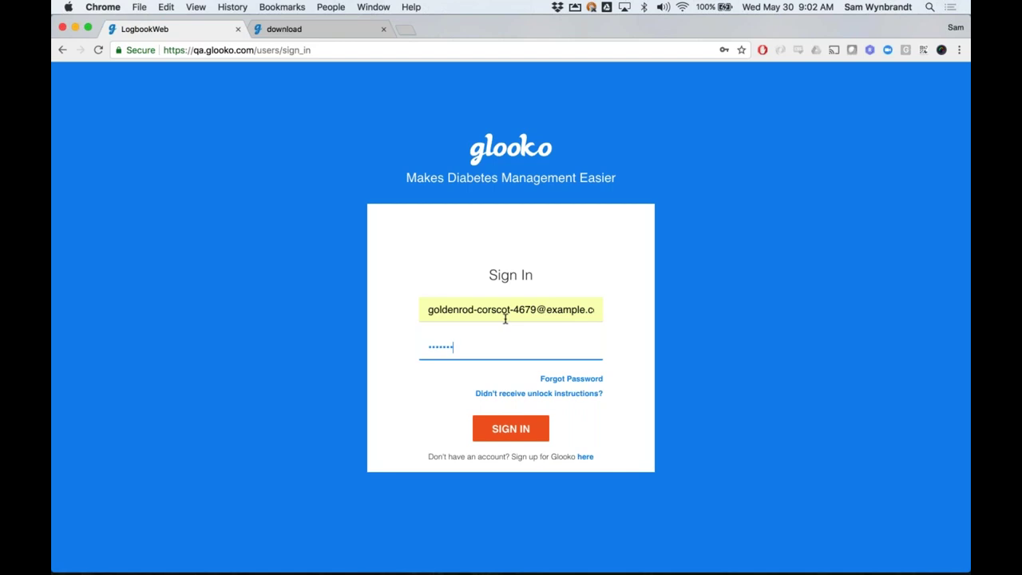
{"action": "left_click", "coordinate": [672, 385]}
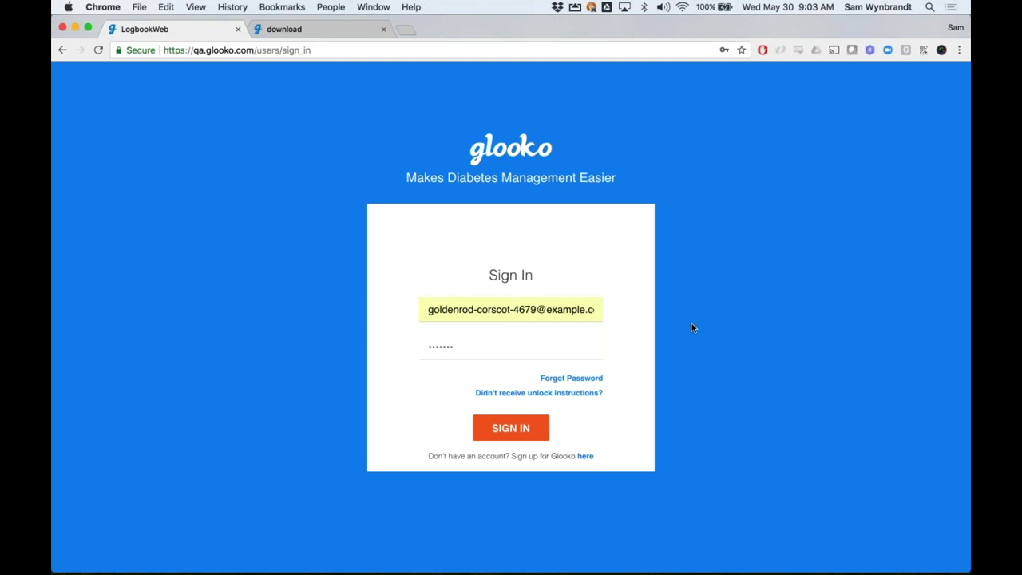
{"action": "key", "text": "Return"}
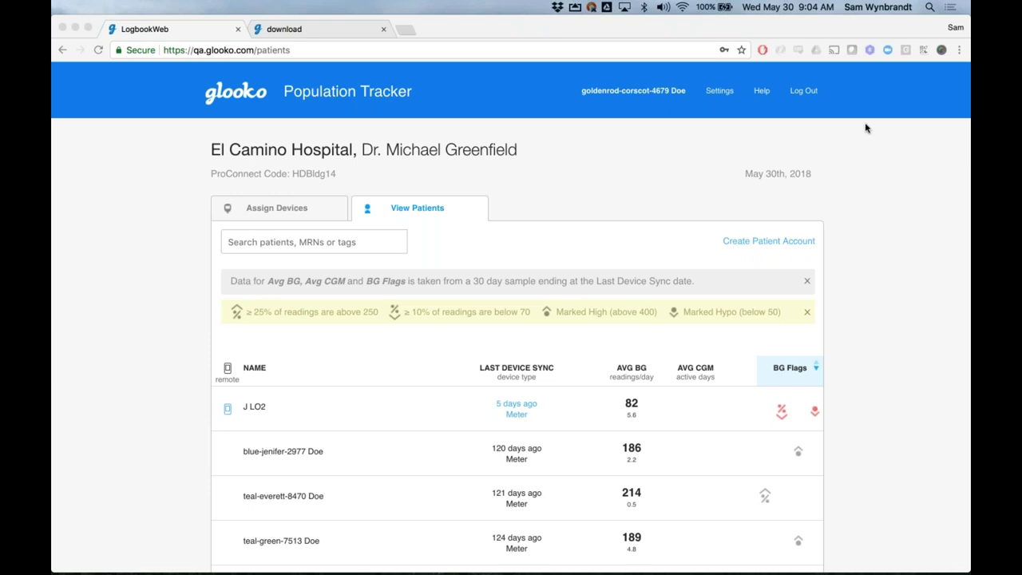
Search the patient list by the patient's first name to leave her single CGM-user record
{"action": "scroll", "coordinate": [866, 128], "scroll_direction": "down", "scroll_amount": 1}
{"action": "scroll", "coordinate": [866, 128], "scroll_direction": "down", "scroll_amount": 3}
{"action": "left_click", "coordinate": [380, 177]}
{"action": "type", "text": "meghan"}
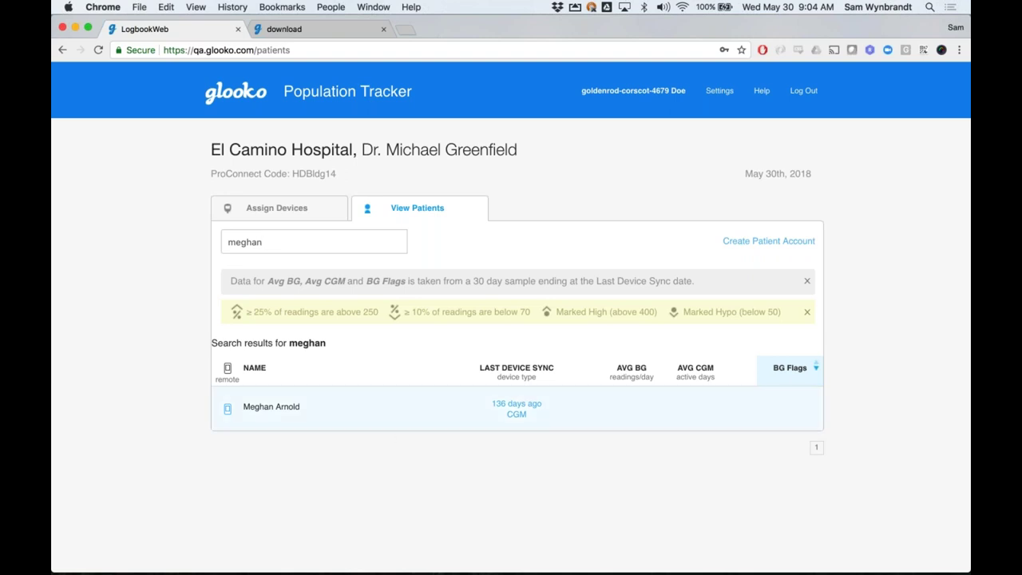
Open the matching patient's Jan 1–14 Summary: average 129 mg/dL, 87% in range
{"action": "left_click", "coordinate": [429, 410]}
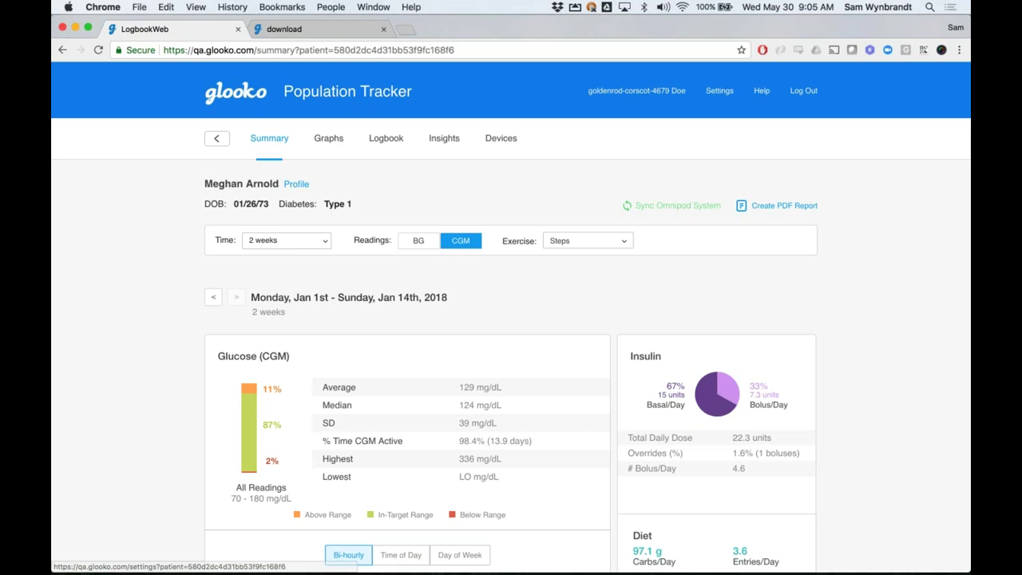
{"action": "scroll", "coordinate": [511, 320], "scroll_direction": "down", "scroll_amount": 1}
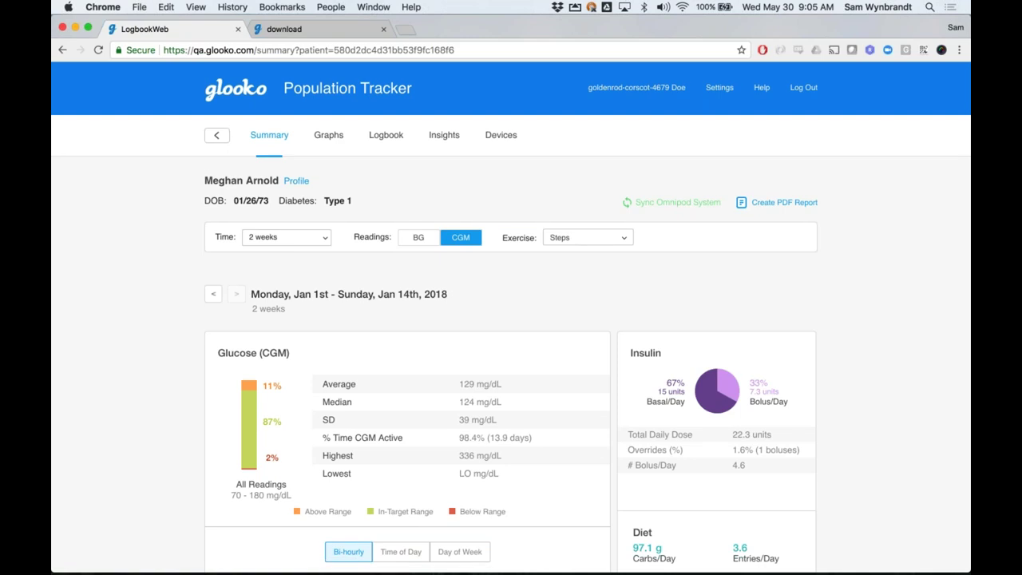
{"action": "scroll", "coordinate": [510, 320], "scroll_direction": "down", "scroll_amount": 2}
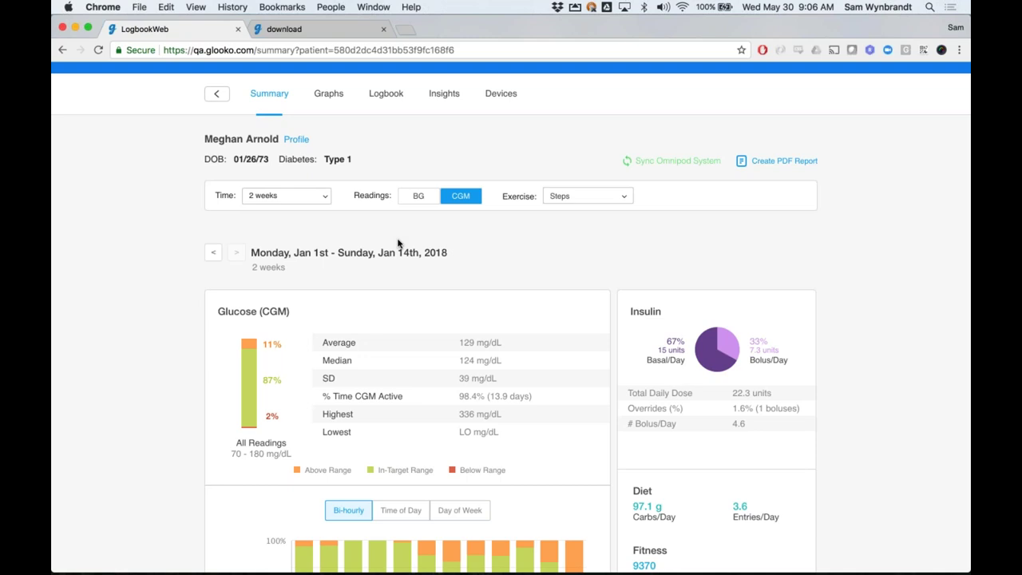
{"action": "scroll", "coordinate": [397, 244], "scroll_direction": "down", "scroll_amount": 5}
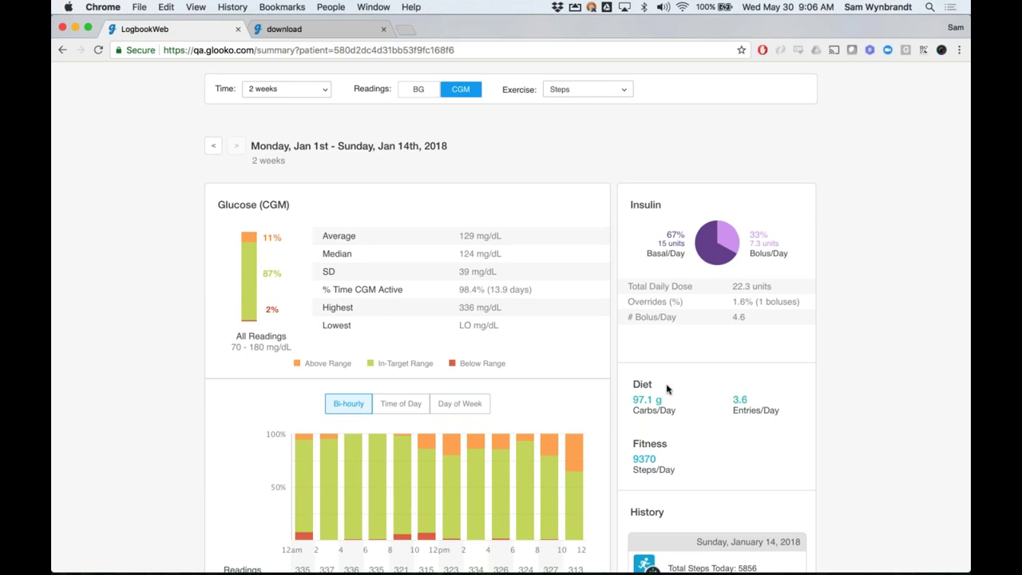
{"action": "scroll", "coordinate": [535, 285], "scroll_direction": "down", "scroll_amount": 1}
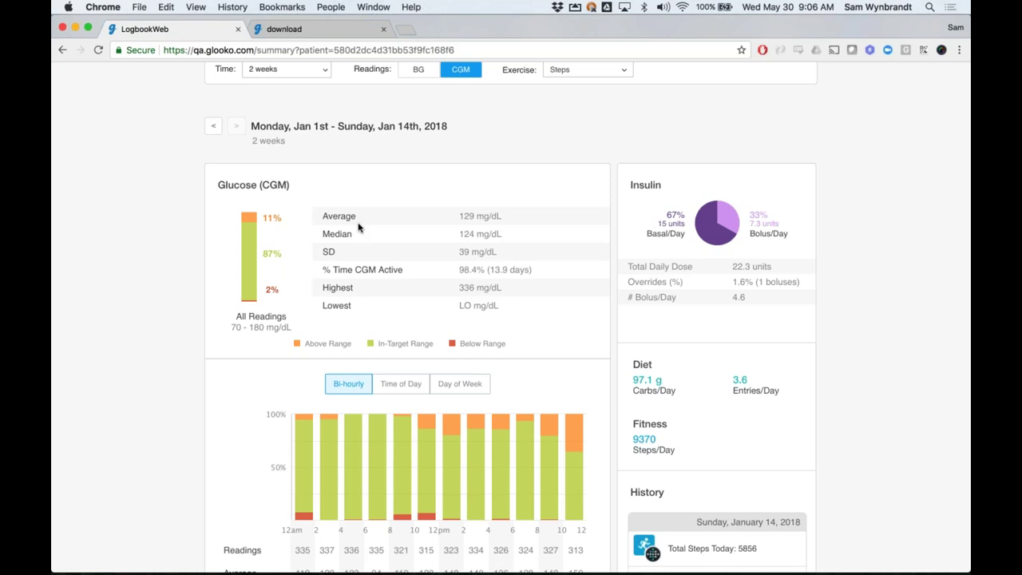
{"action": "scroll", "coordinate": [359, 227], "scroll_direction": "down", "scroll_amount": 1}
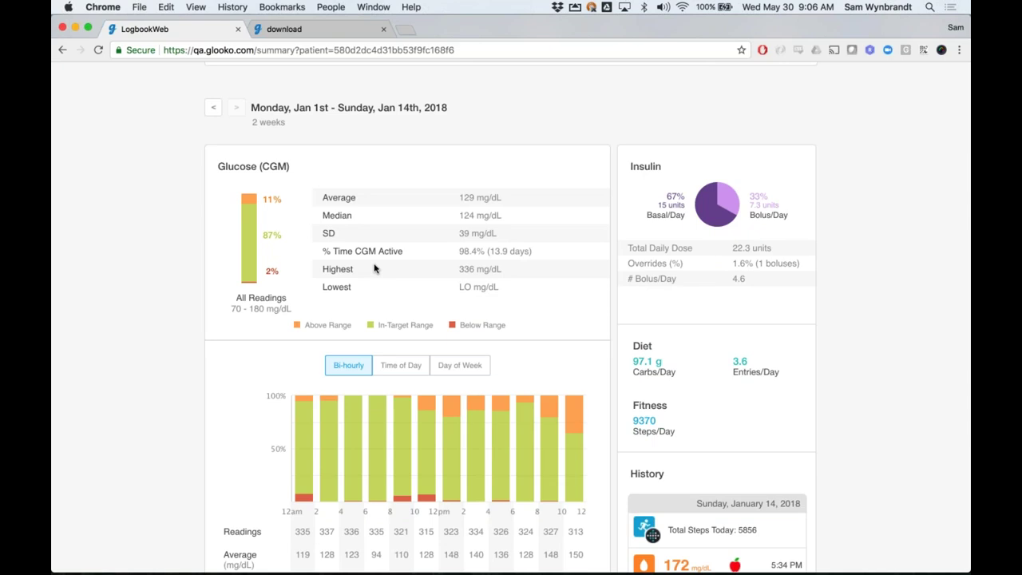
{"action": "scroll", "coordinate": [373, 271], "scroll_direction": "down", "scroll_amount": 1}
{"action": "scroll", "coordinate": [373, 271], "scroll_direction": "down", "scroll_amount": 3}
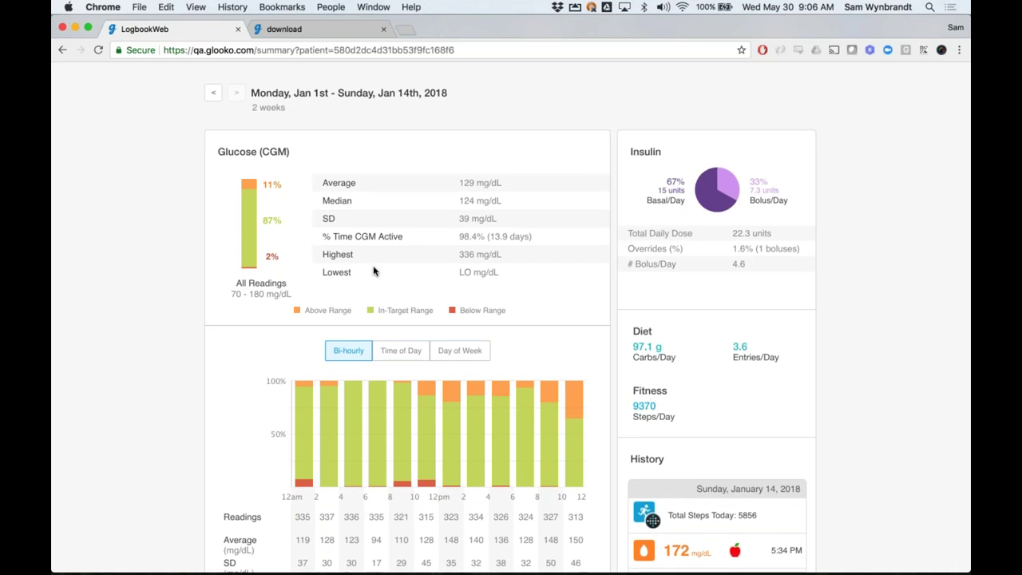
{"action": "scroll", "coordinate": [373, 270], "scroll_direction": "down", "scroll_amount": 2}
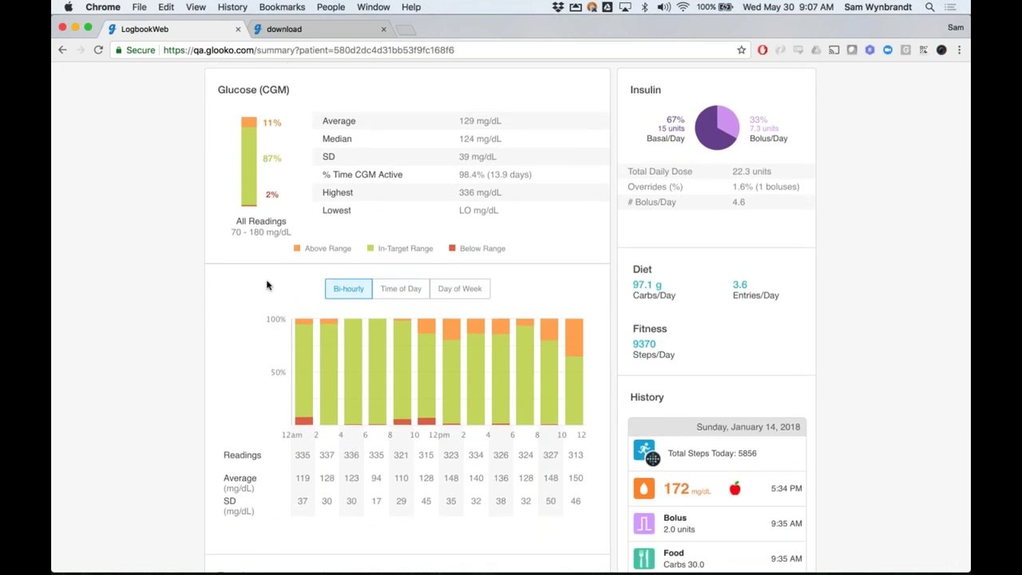
{"action": "scroll", "coordinate": [263, 293], "scroll_direction": "down", "scroll_amount": 1}
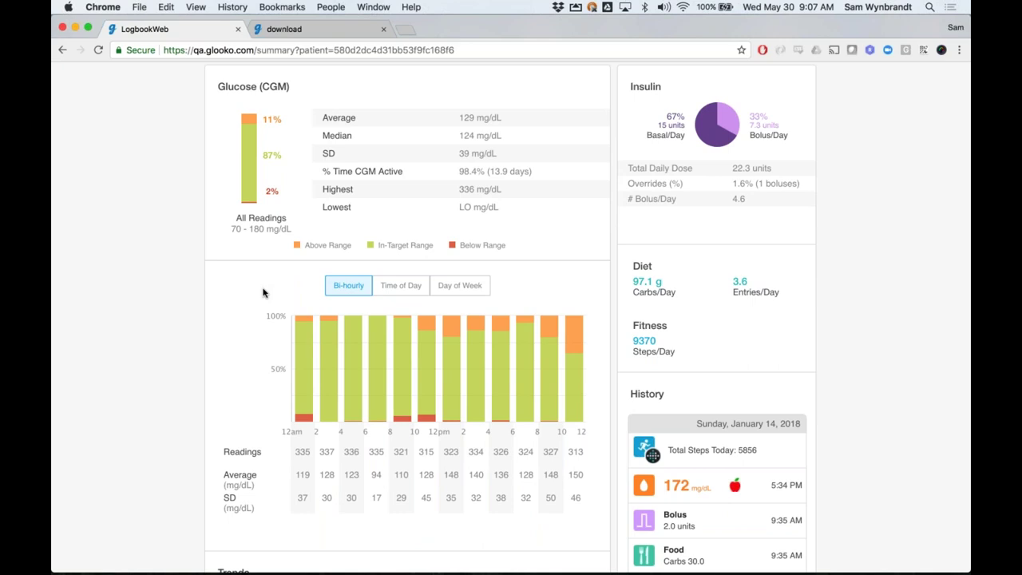
{"action": "scroll", "coordinate": [263, 293], "scroll_direction": "down", "scroll_amount": 1}
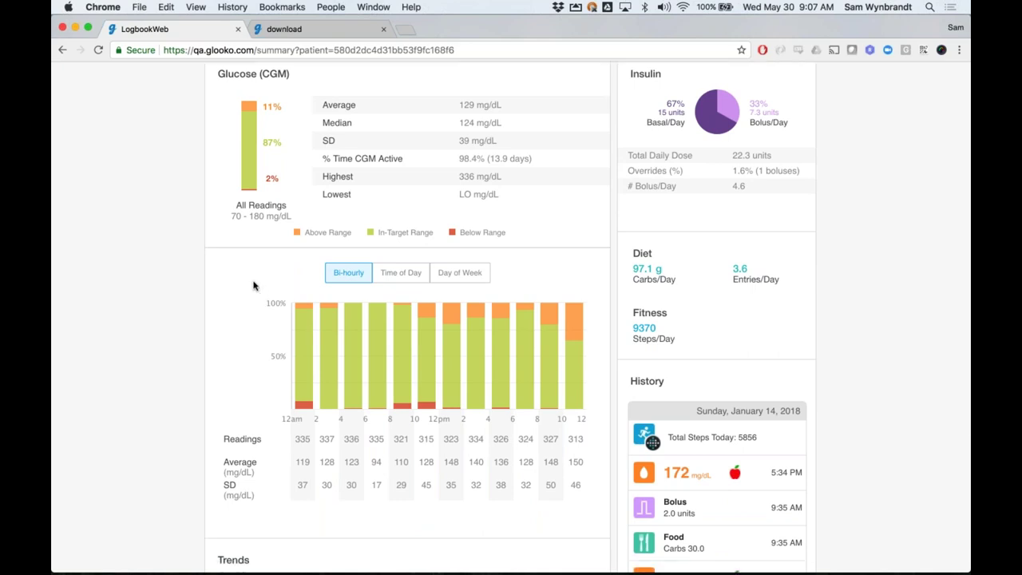
{"action": "scroll", "coordinate": [248, 308], "scroll_direction": "down", "scroll_amount": 1}
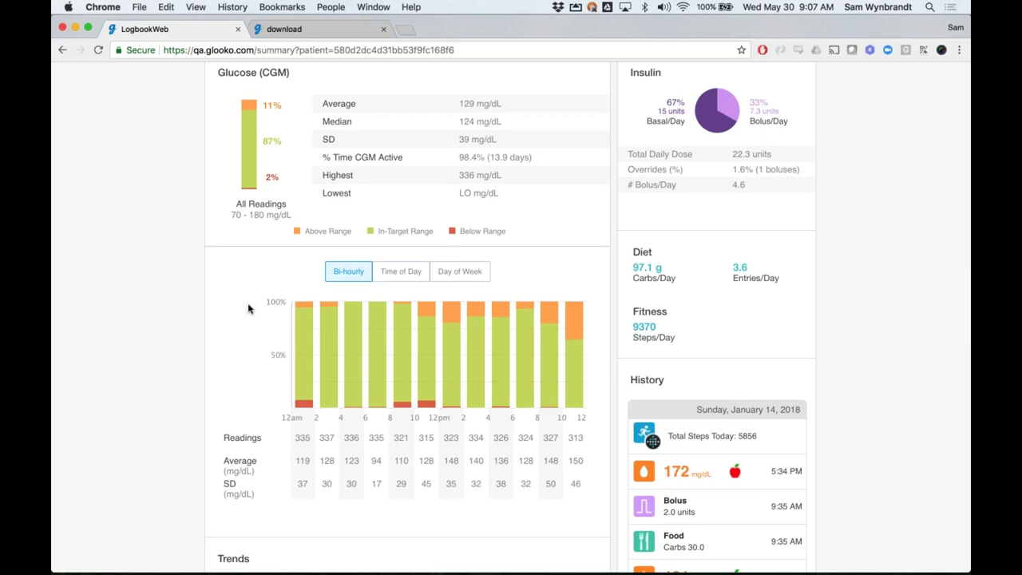
{"action": "scroll", "coordinate": [249, 308], "scroll_direction": "down", "scroll_amount": 1}
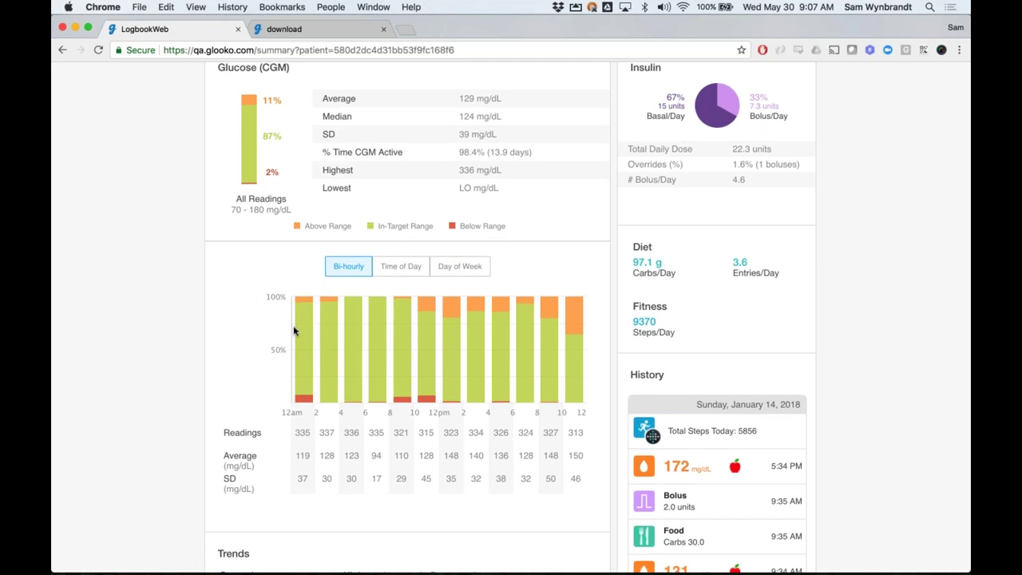
{"action": "mouse_move", "coordinate": [332, 335]}
{"action": "scroll", "coordinate": [314, 435], "scroll_direction": "down", "scroll_amount": 1}
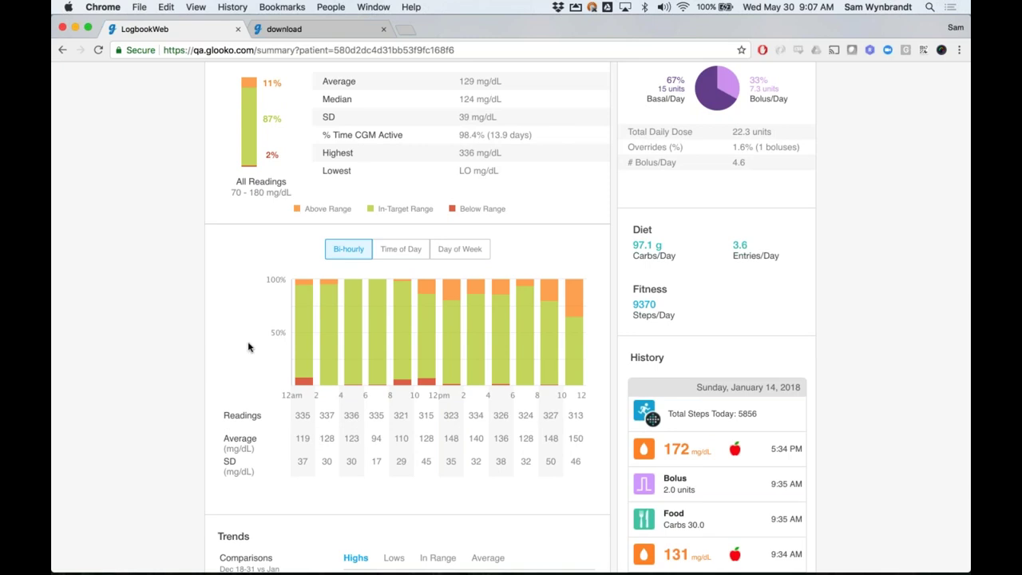
{"action": "left_click", "coordinate": [398, 254]}
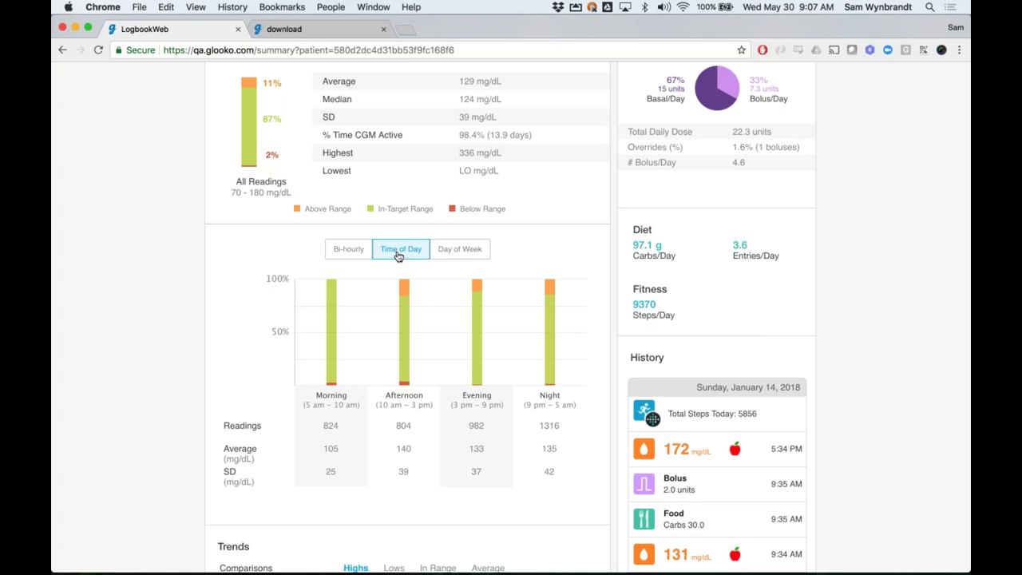
{"action": "left_click", "coordinate": [449, 251]}
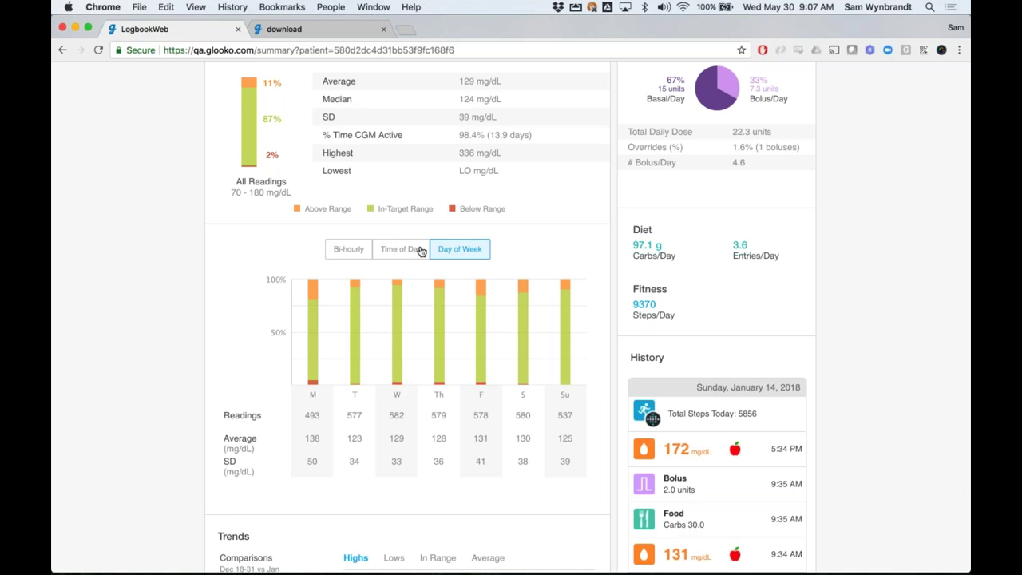
{"action": "left_click", "coordinate": [417, 250]}
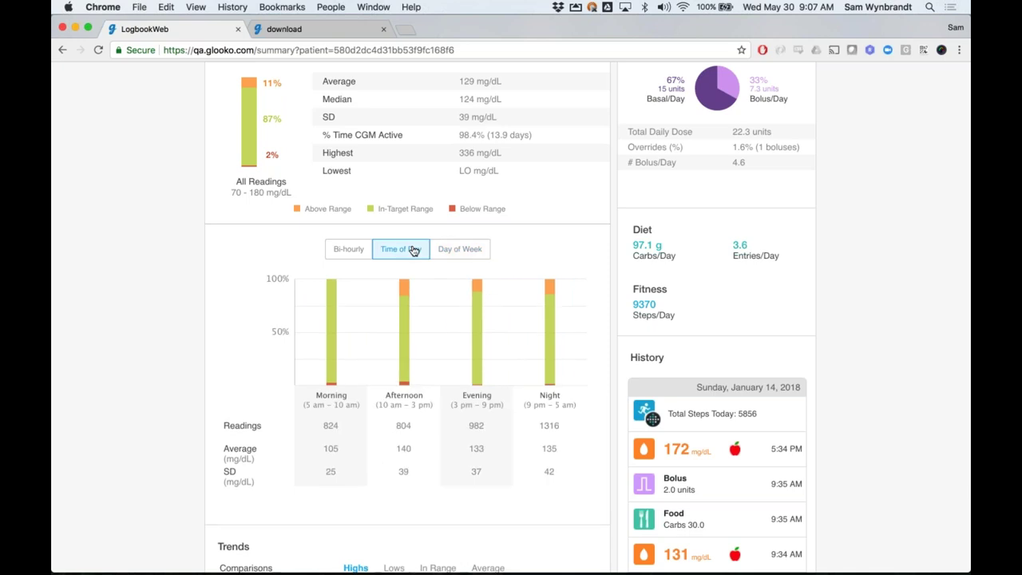
{"action": "left_click", "coordinate": [358, 250]}
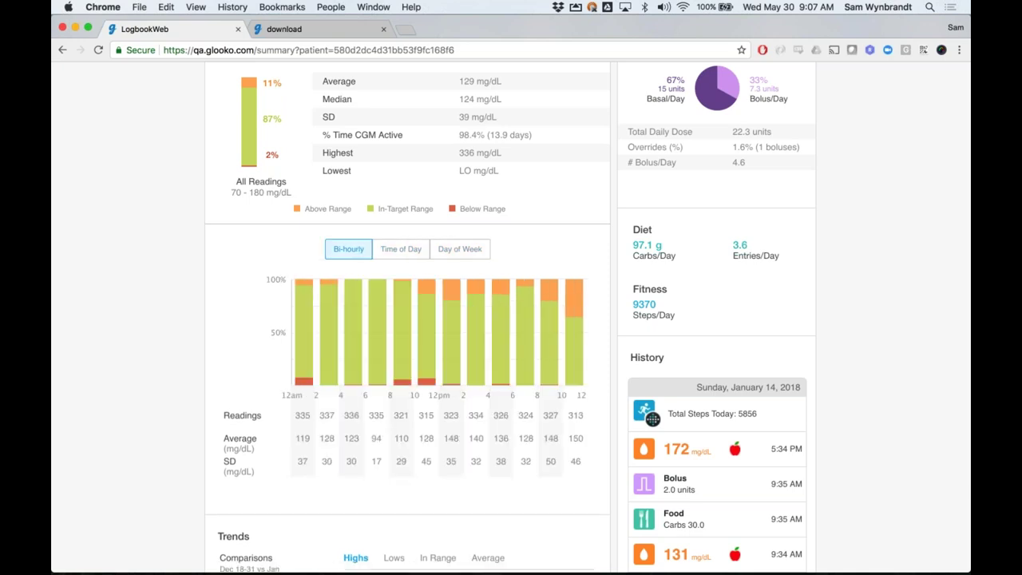
{"action": "scroll", "coordinate": [587, 317], "scroll_direction": "down", "scroll_amount": 4}
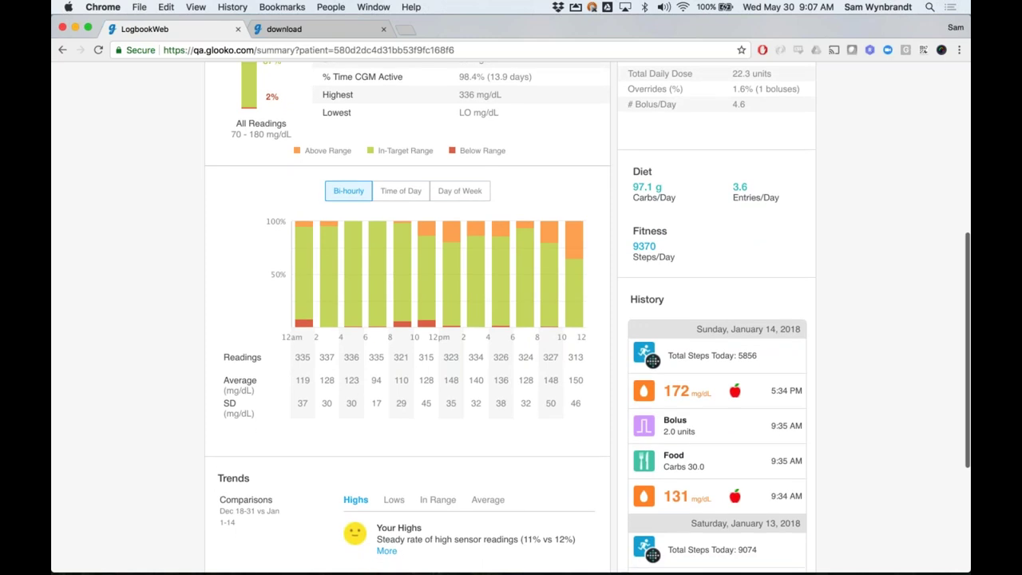
{"action": "scroll", "coordinate": [713, 312], "scroll_direction": "down", "scroll_amount": 2}
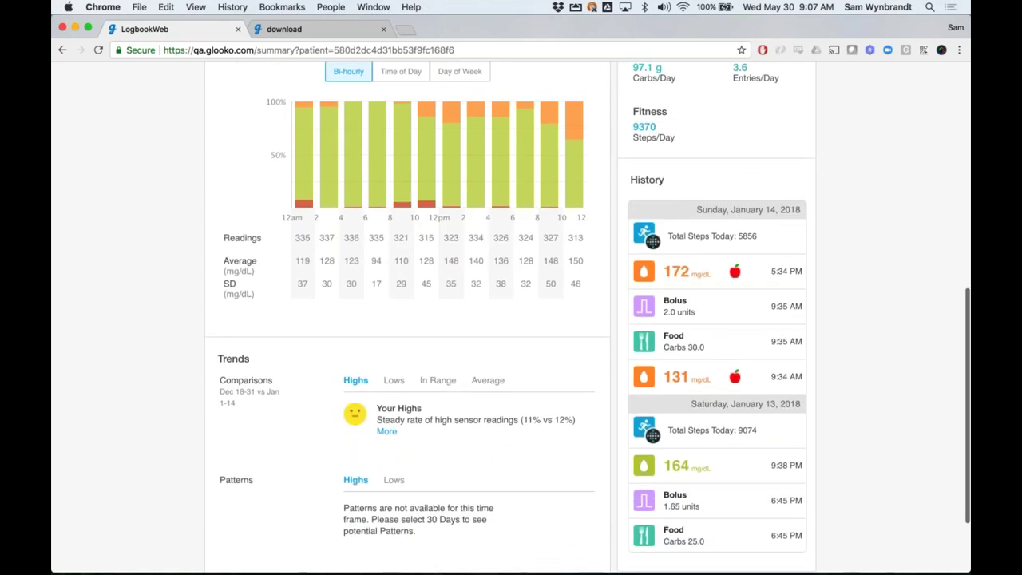
{"action": "scroll", "coordinate": [713, 312], "scroll_direction": "down", "scroll_amount": 1}
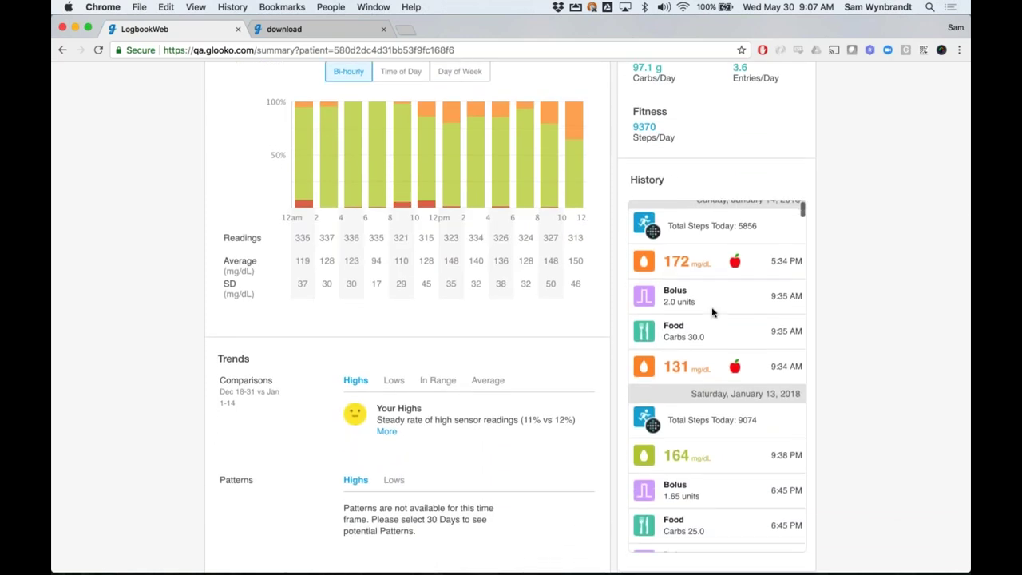
{"action": "scroll", "coordinate": [718, 288], "scroll_direction": "down", "scroll_amount": 1}
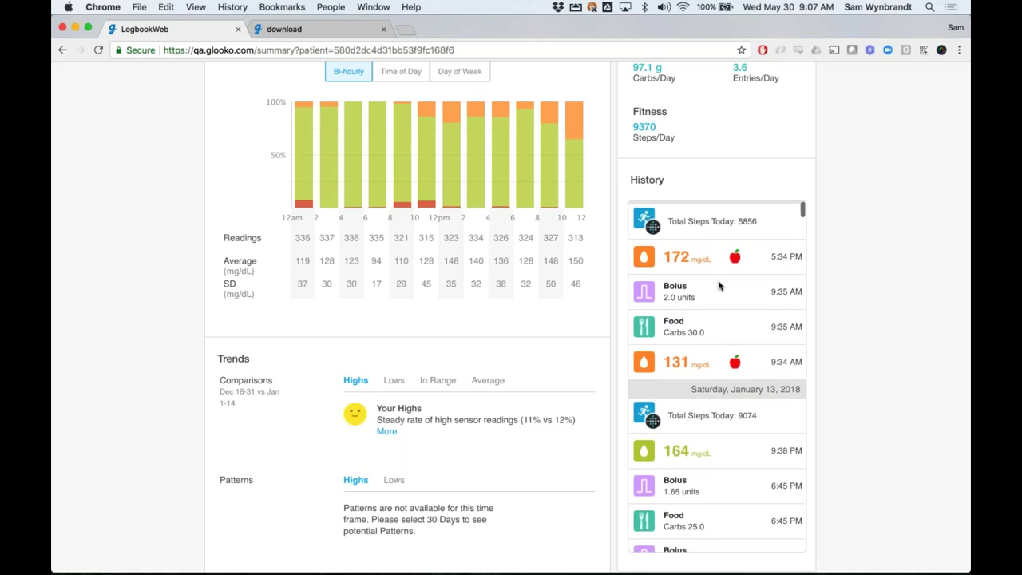
{"action": "scroll", "coordinate": [734, 223], "scroll_direction": "down", "scroll_amount": 10}
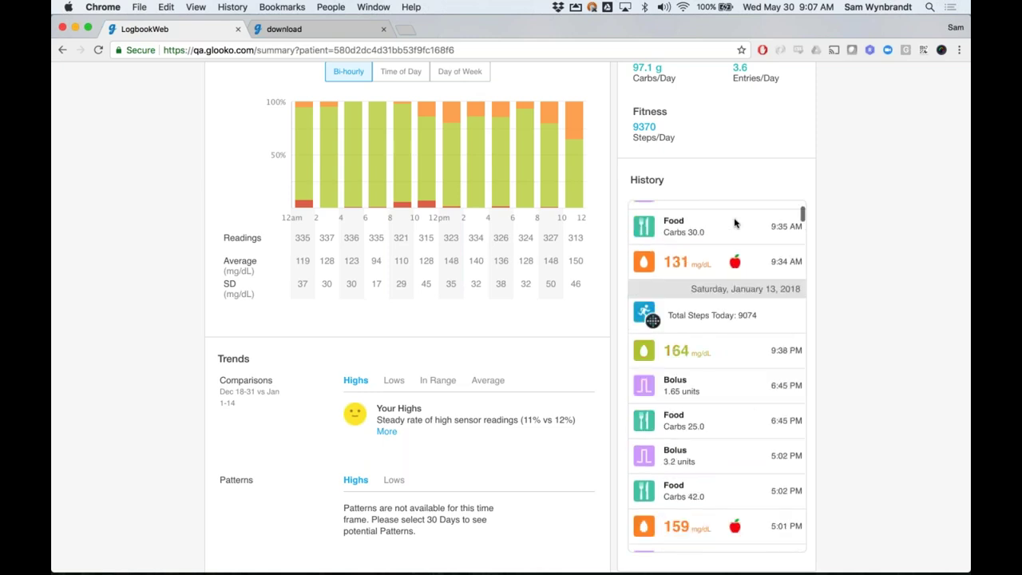
{"action": "scroll", "coordinate": [724, 300], "scroll_direction": "down", "scroll_amount": 2}
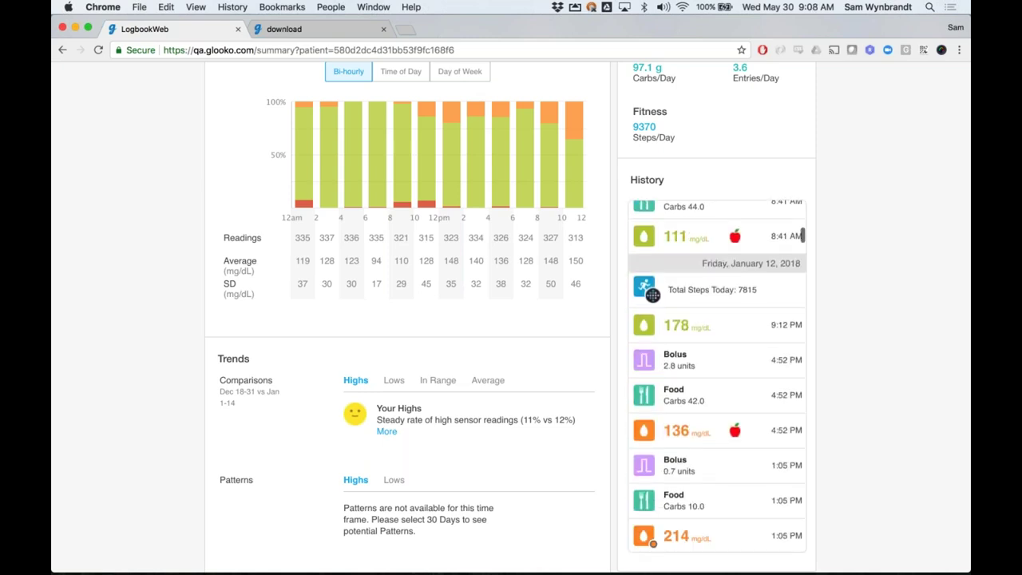
{"action": "scroll", "coordinate": [718, 375], "scroll_direction": "down", "scroll_amount": 1}
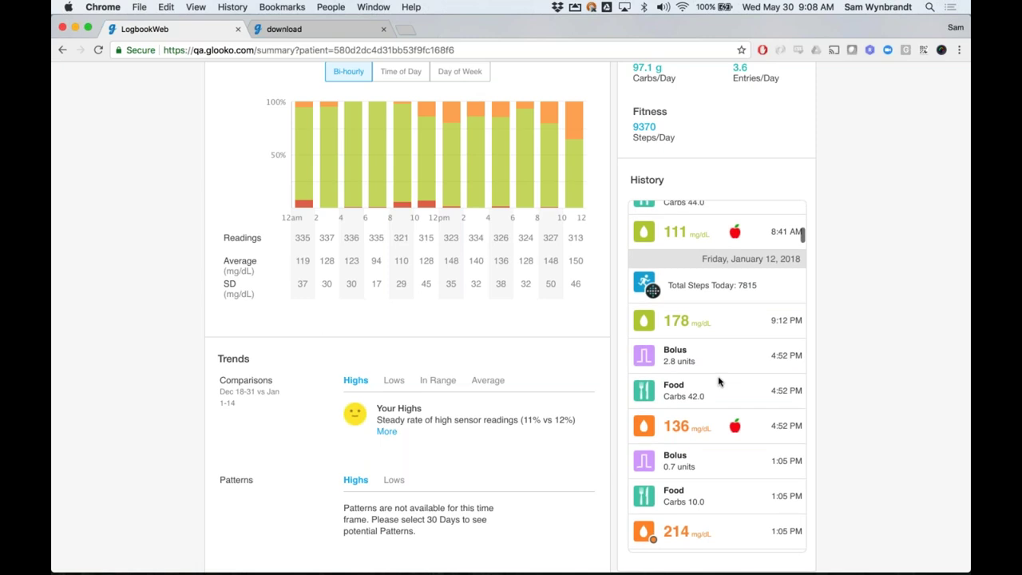
{"action": "scroll", "coordinate": [343, 352], "scroll_direction": "down", "scroll_amount": 1}
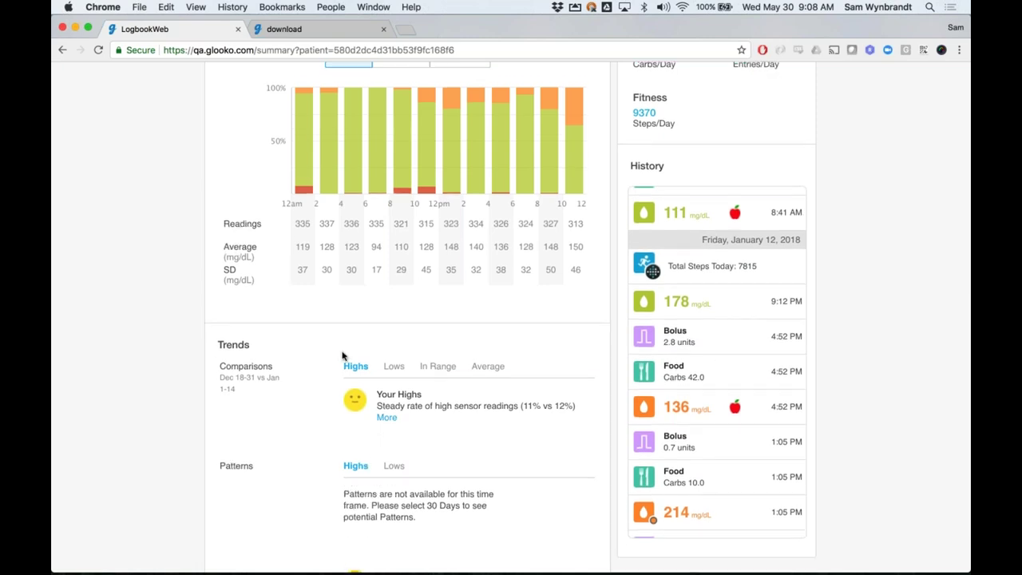
{"action": "scroll", "coordinate": [343, 355], "scroll_direction": "down", "scroll_amount": 1}
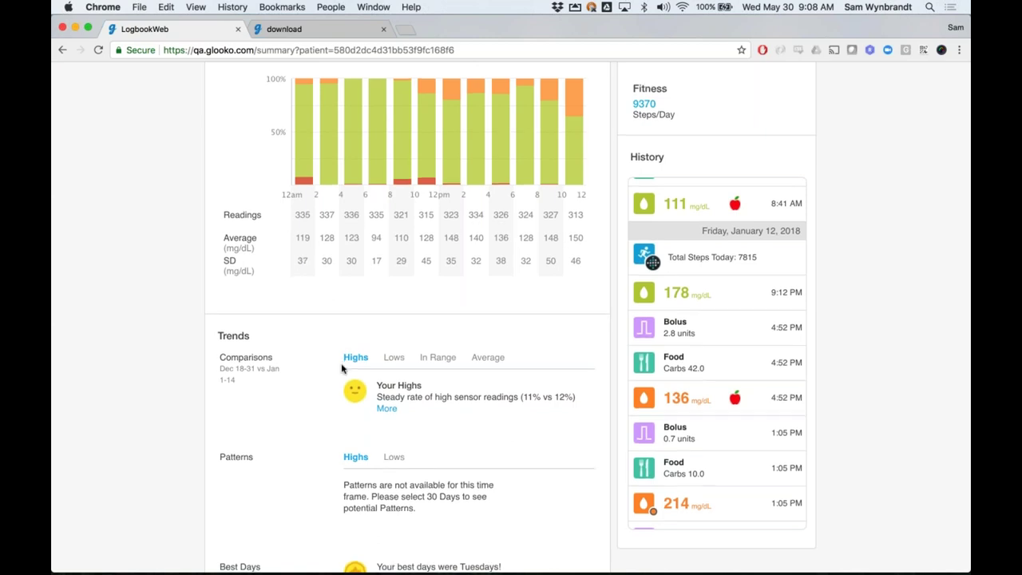
{"action": "scroll", "coordinate": [342, 368], "scroll_direction": "down", "scroll_amount": 3}
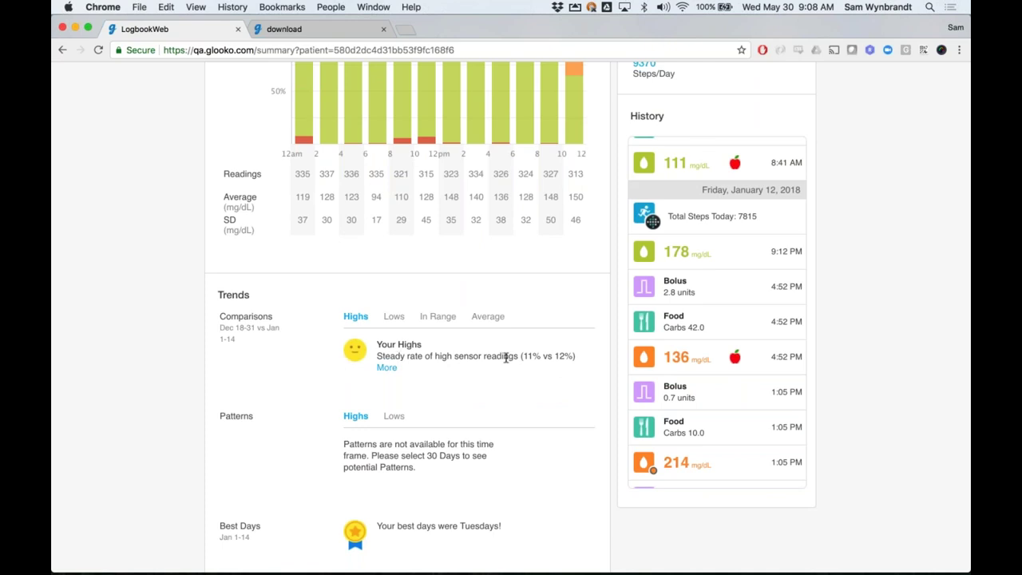
{"action": "scroll", "coordinate": [505, 357], "scroll_direction": "down", "scroll_amount": 1}
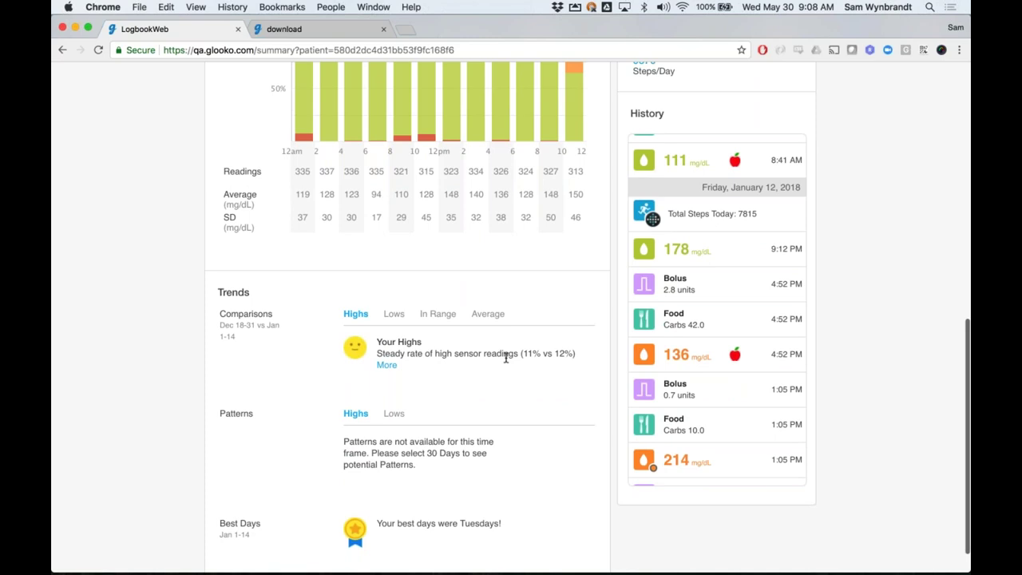
{"action": "scroll", "coordinate": [505, 358], "scroll_direction": "down", "scroll_amount": 1}
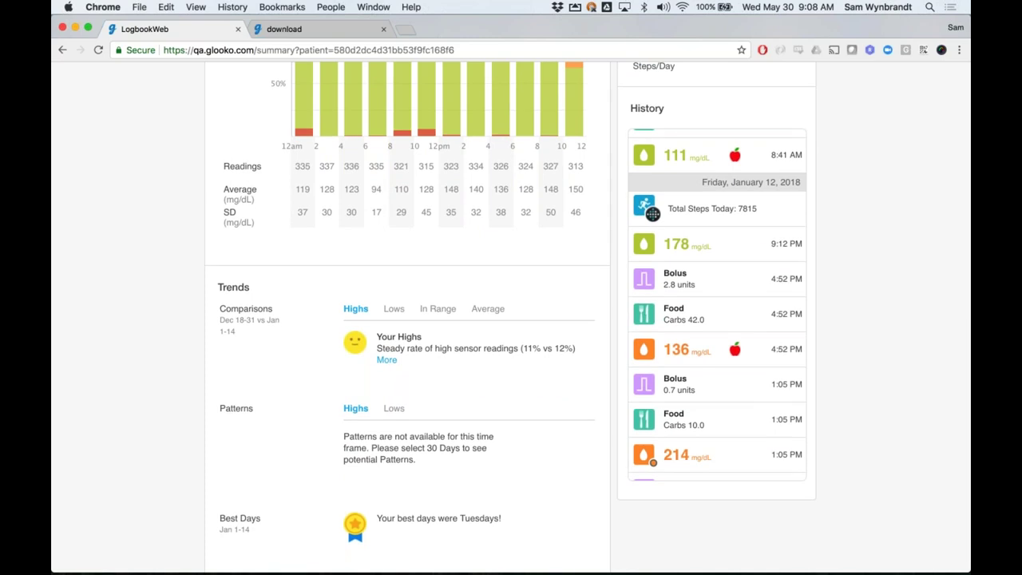
Expand the full explanation of the Your Highs comparison
{"action": "left_click", "coordinate": [391, 359]}
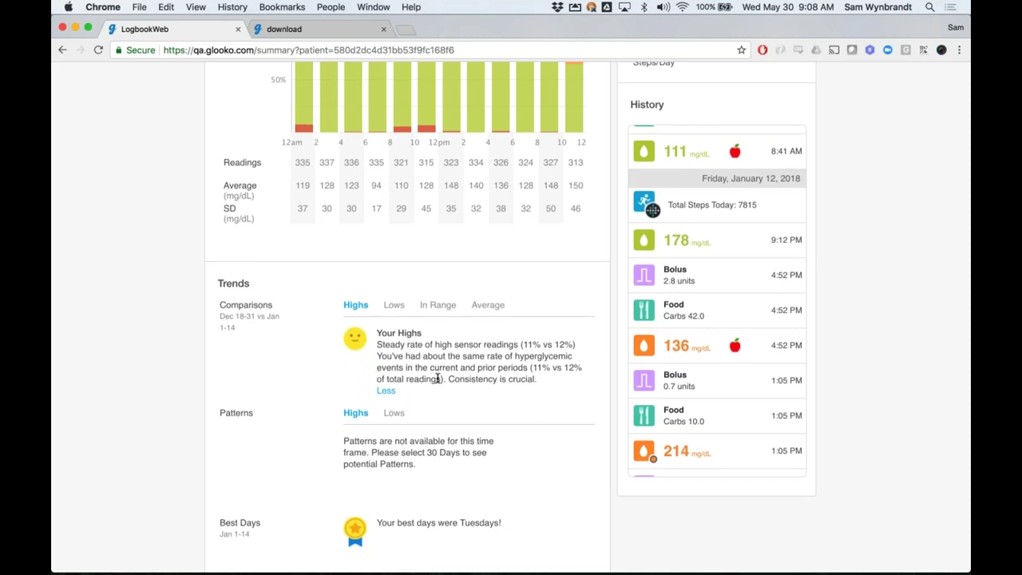
{"action": "scroll", "coordinate": [437, 378], "scroll_direction": "up", "scroll_amount": 10}
{"action": "scroll", "coordinate": [437, 378], "scroll_direction": "up", "scroll_amount": 5}
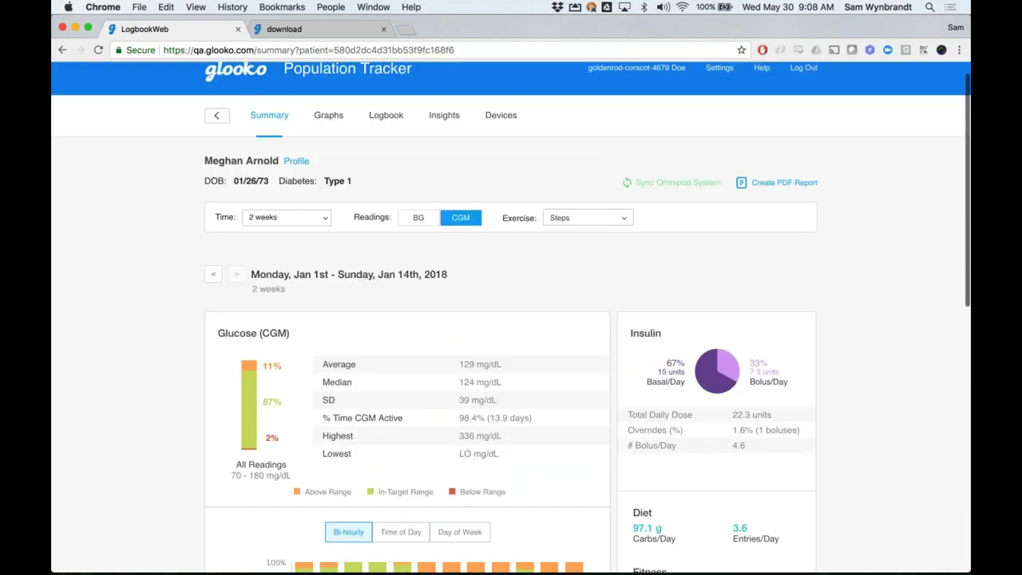
Change the summary's Time range to 30 days, Dec 16 – Jan 14, 2018
{"action": "left_click", "coordinate": [286, 240]}
{"action": "left_click", "coordinate": [263, 324]}
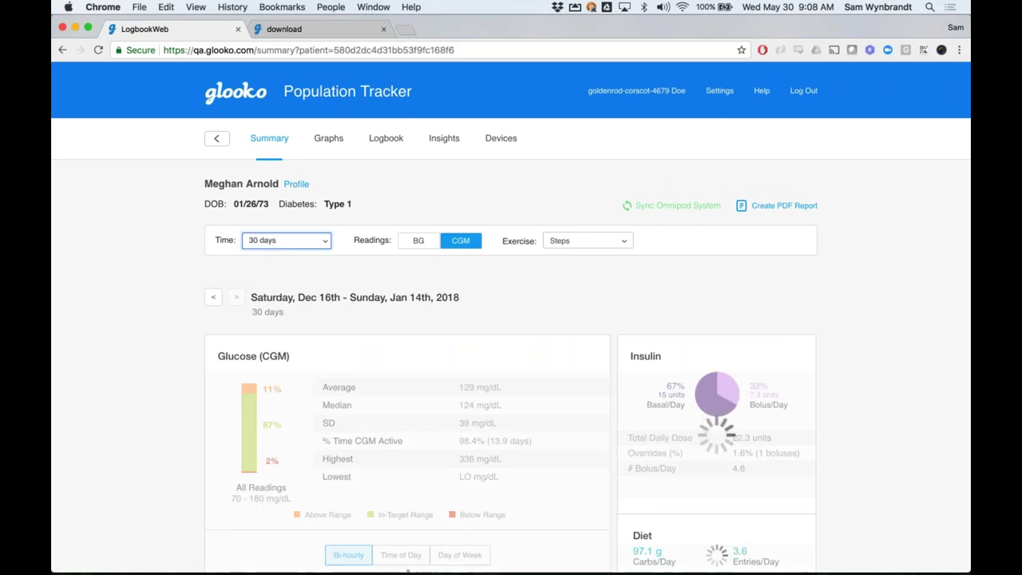
{"action": "scroll", "coordinate": [185, 359], "scroll_direction": "down", "scroll_amount": 4}
{"action": "scroll", "coordinate": [185, 358], "scroll_direction": "down", "scroll_amount": 10}
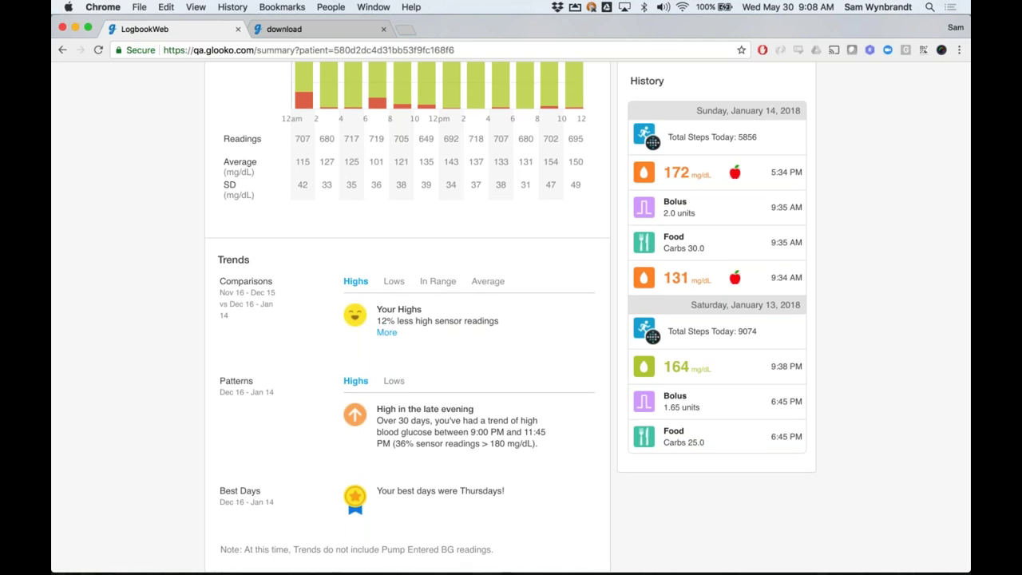
{"action": "scroll", "coordinate": [503, 487], "scroll_direction": "up", "scroll_amount": 2}
{"action": "scroll", "coordinate": [511, 319], "scroll_direction": "up", "scroll_amount": 6}
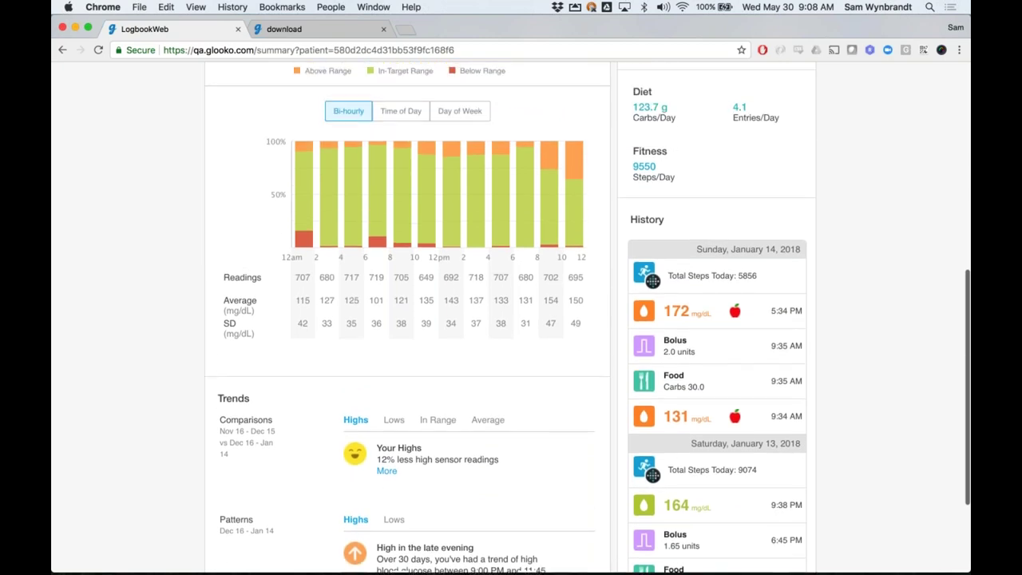
{"action": "scroll", "coordinate": [599, 349], "scroll_direction": "up", "scroll_amount": 2}
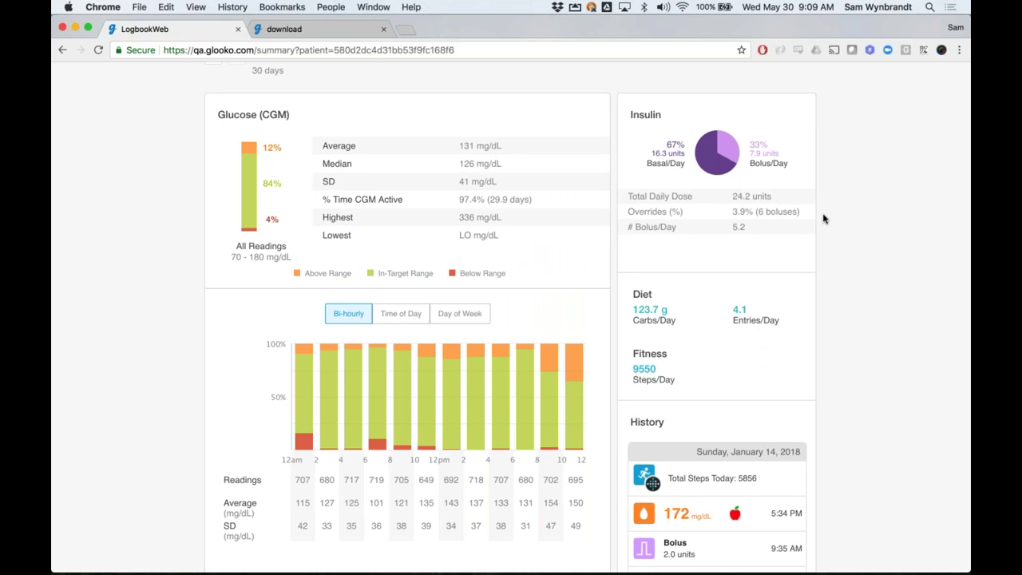
Review the refreshed 30-day summary: average 131 mg/dL, 84% in range
{"action": "scroll", "coordinate": [824, 217], "scroll_direction": "up", "scroll_amount": 1}
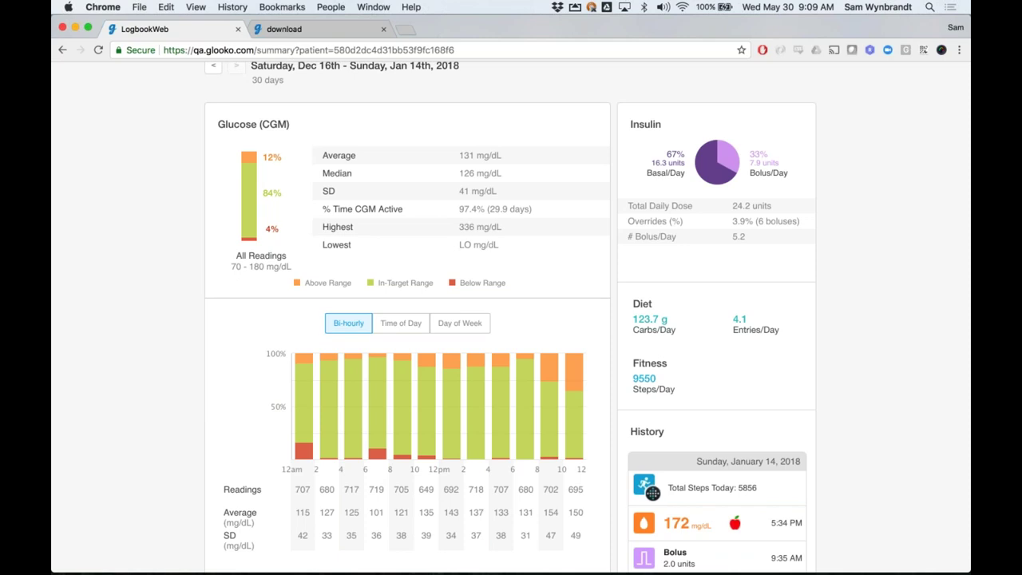
{"action": "scroll", "coordinate": [588, 317], "scroll_direction": "up", "scroll_amount": 2}
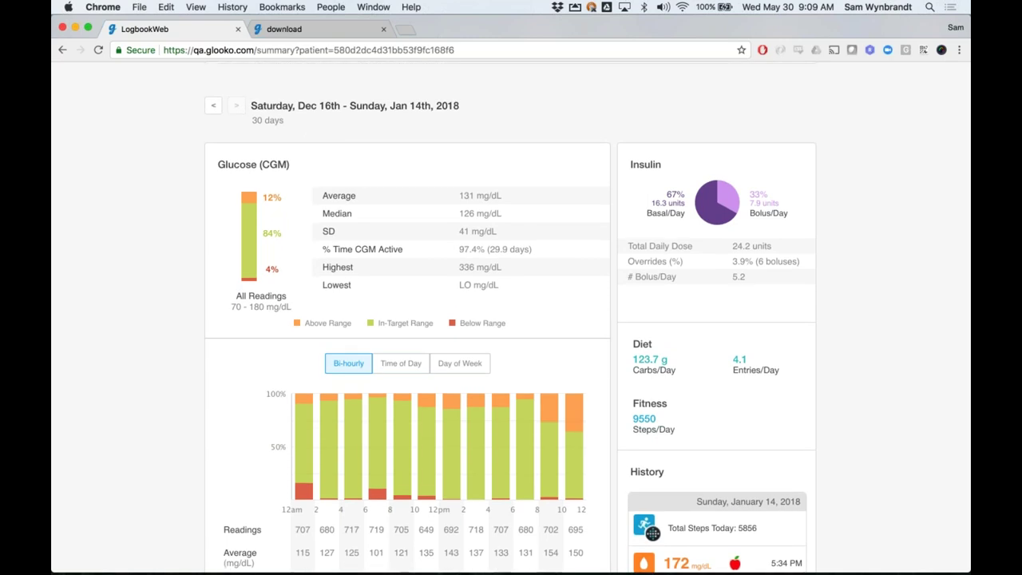
{"action": "scroll", "coordinate": [587, 320], "scroll_direction": "up", "scroll_amount": 3}
{"action": "scroll", "coordinate": [586, 264], "scroll_direction": "up", "scroll_amount": 6}
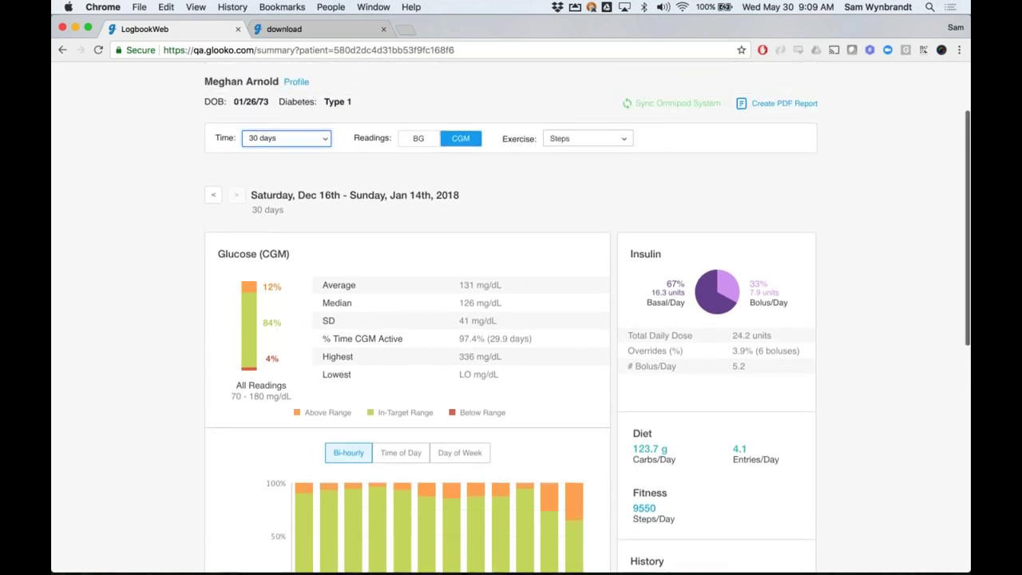
{"action": "left_click", "coordinate": [383, 208]}
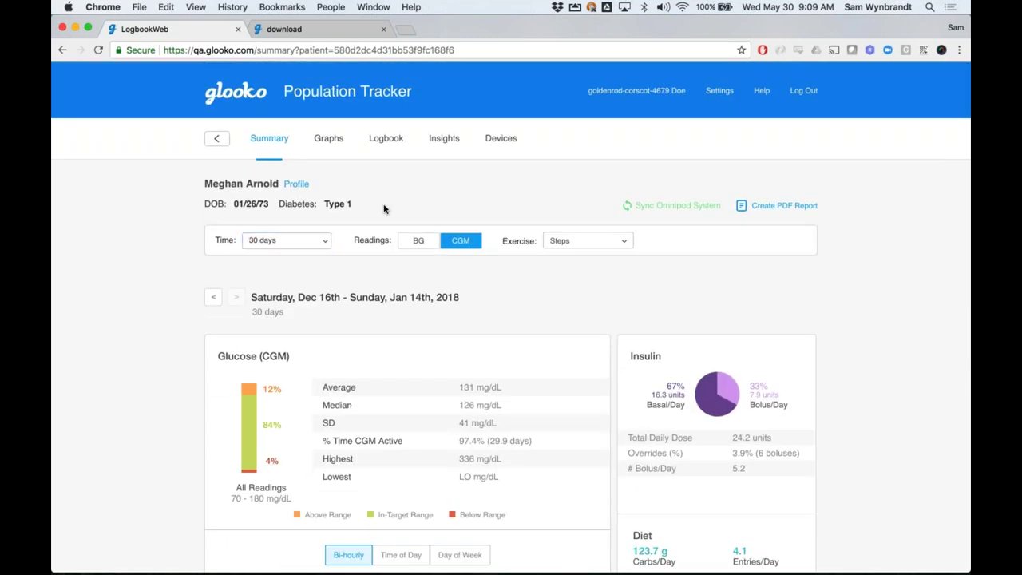
{"action": "scroll", "coordinate": [401, 202], "scroll_direction": "down", "scroll_amount": 1}
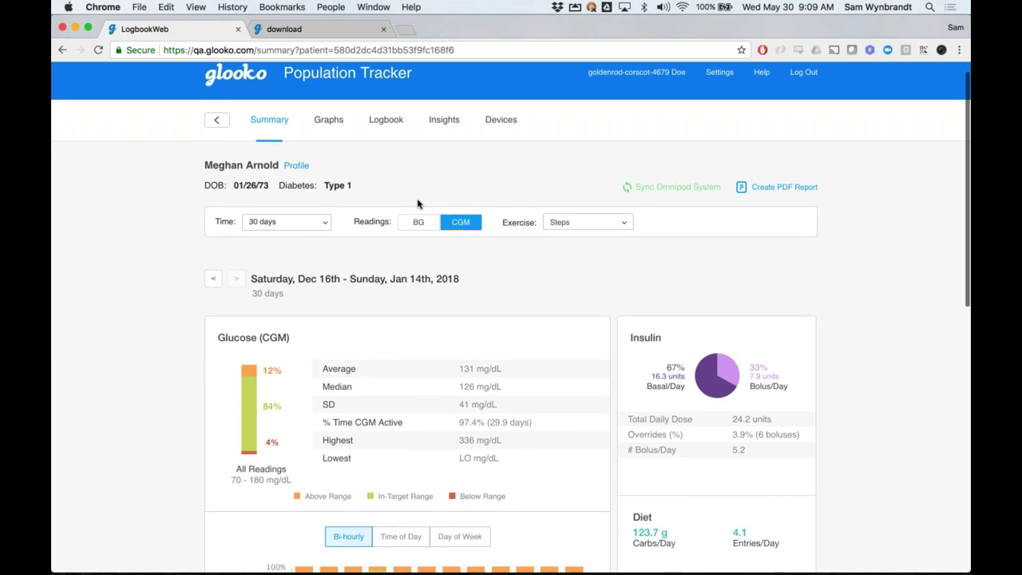
{"action": "scroll", "coordinate": [417, 203], "scroll_direction": "down", "scroll_amount": 1}
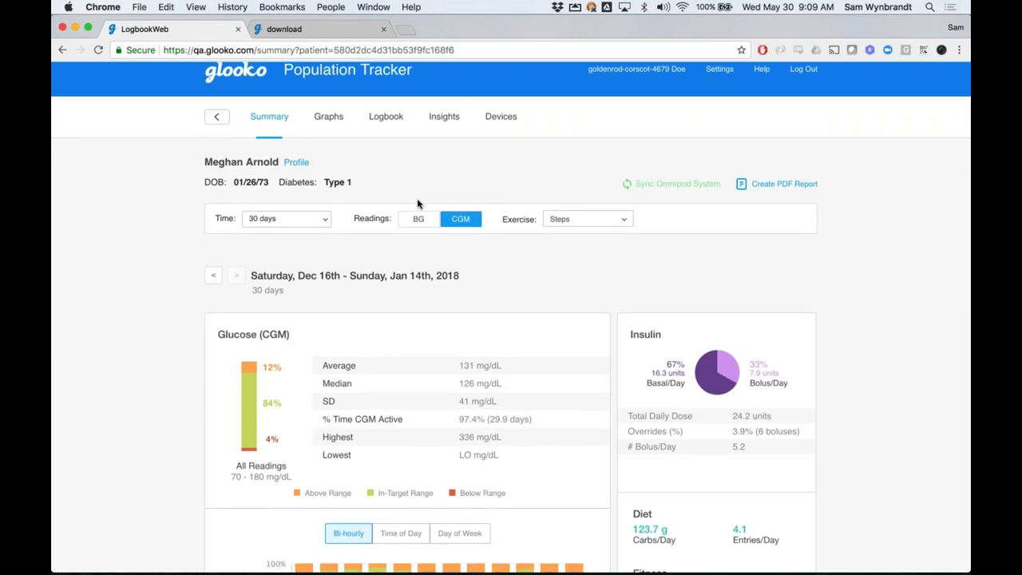
{"action": "scroll", "coordinate": [416, 203], "scroll_direction": "down", "scroll_amount": 2}
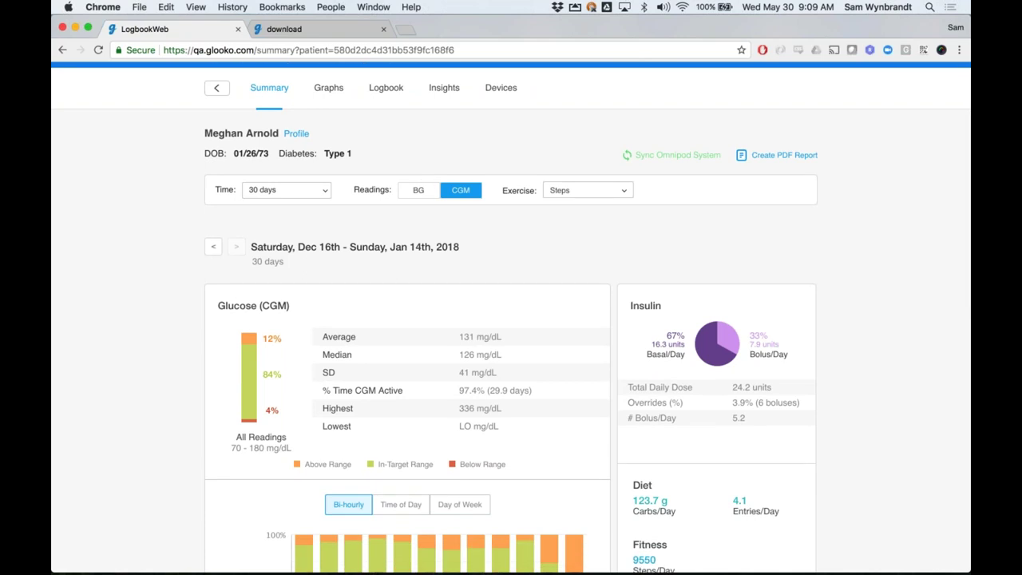
Compare the summary's BG reading statistics with its CGM statistics, ending on CGM
{"action": "left_click", "coordinate": [418, 192]}
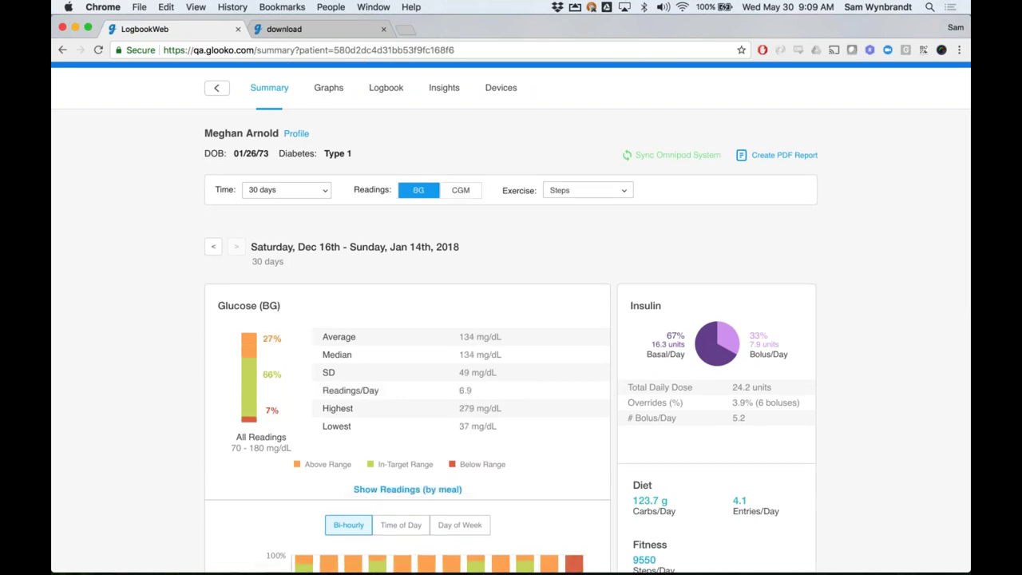
{"action": "scroll", "coordinate": [420, 231], "scroll_direction": "down", "scroll_amount": 1}
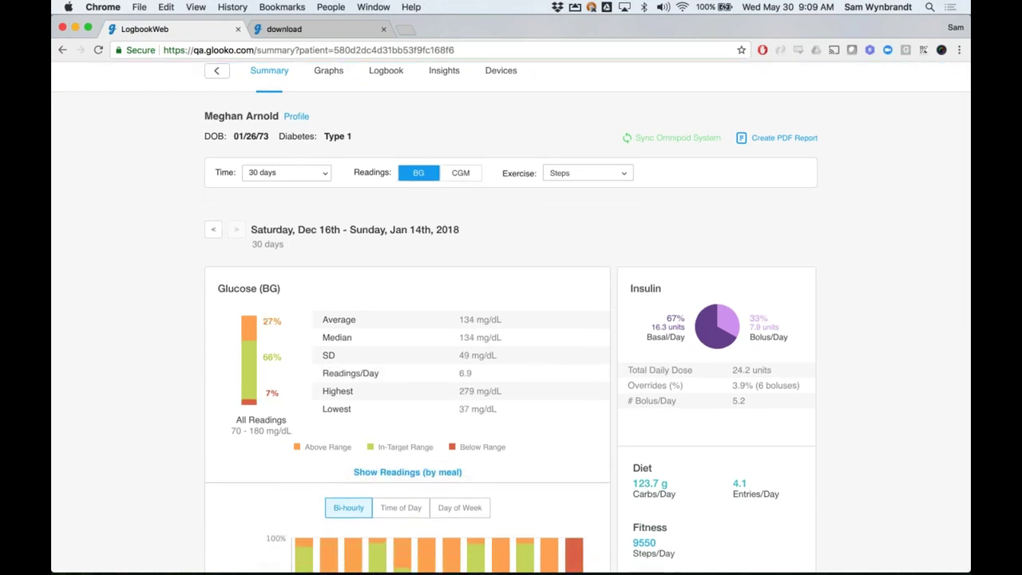
{"action": "scroll", "coordinate": [511, 317], "scroll_direction": "down", "scroll_amount": 2}
{"action": "scroll", "coordinate": [511, 317], "scroll_direction": "down", "scroll_amount": 2}
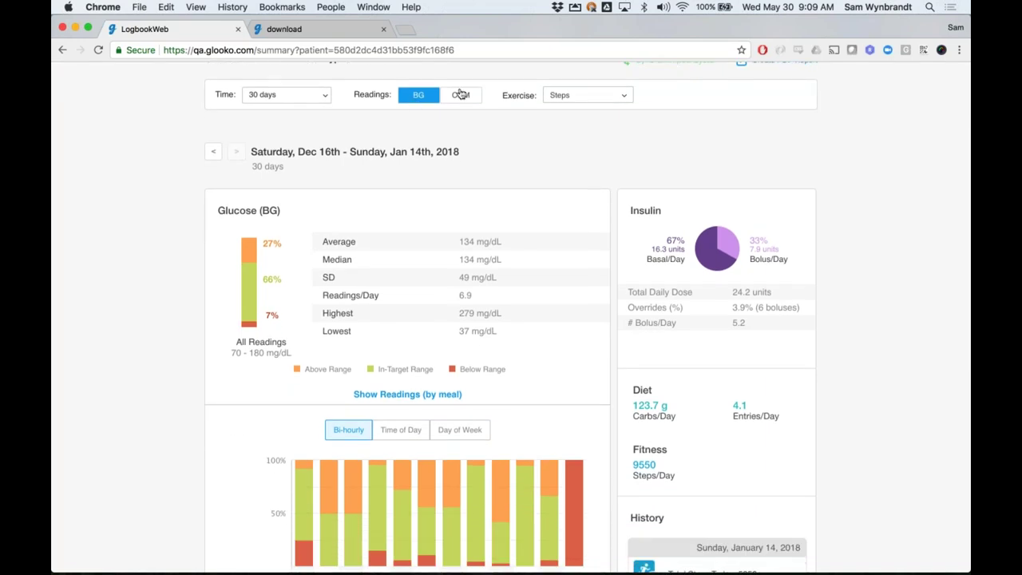
{"action": "left_click", "coordinate": [460, 94]}
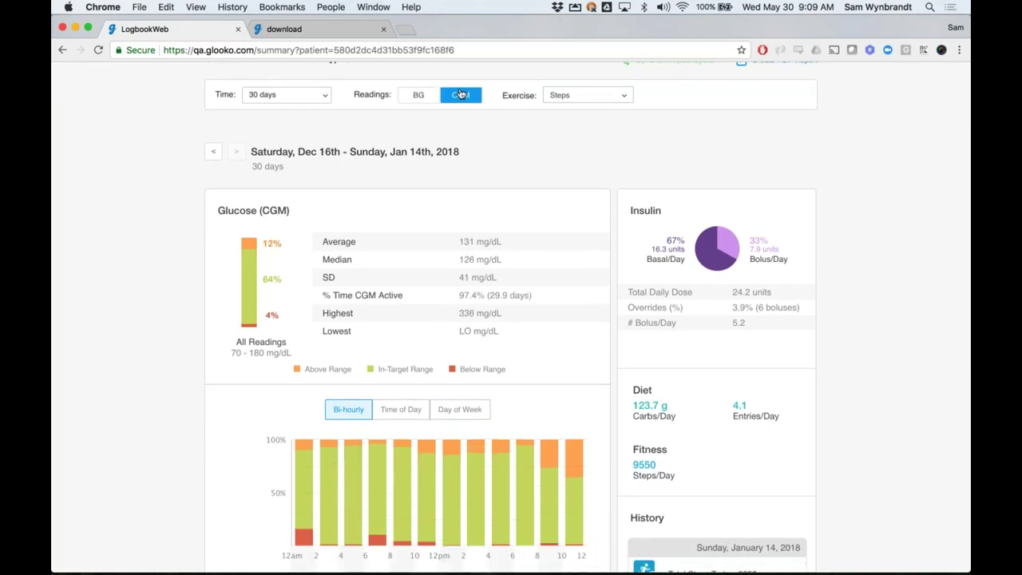
{"action": "scroll", "coordinate": [302, 114], "scroll_direction": "up", "scroll_amount": 1}
Return the Time range to 2 weeks and open the patient's Graphs overview
{"action": "left_click", "coordinate": [289, 105]}
{"action": "left_click", "coordinate": [288, 167]}
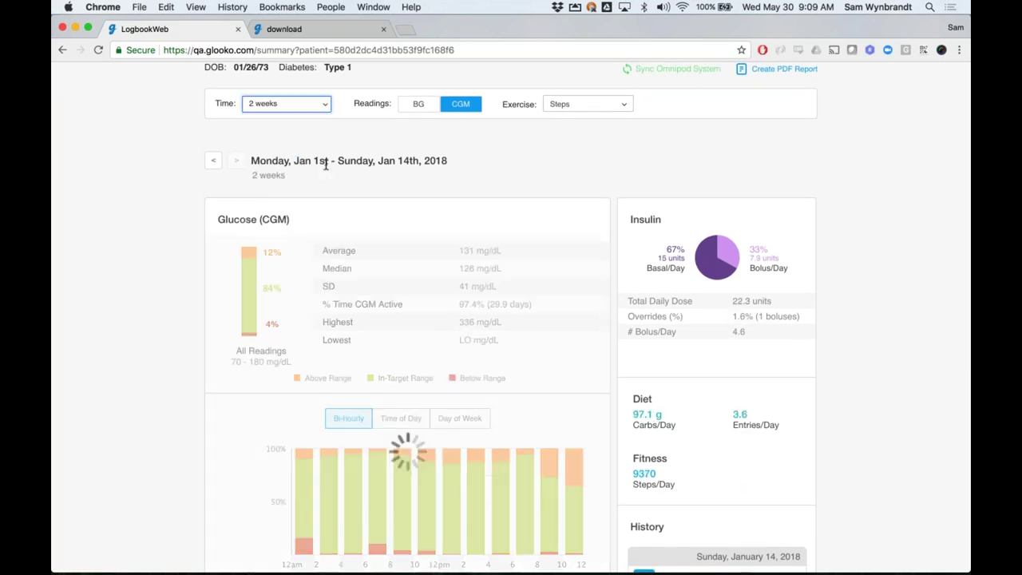
{"action": "scroll", "coordinate": [326, 164], "scroll_direction": "up", "scroll_amount": 3}
{"action": "scroll", "coordinate": [325, 165], "scroll_direction": "up", "scroll_amount": 1}
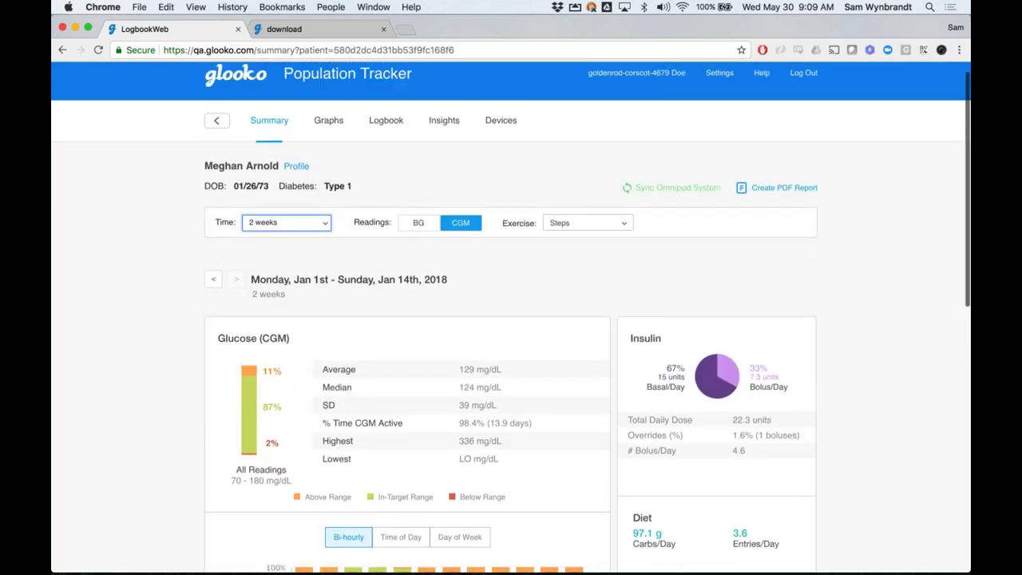
{"action": "left_click", "coordinate": [328, 120]}
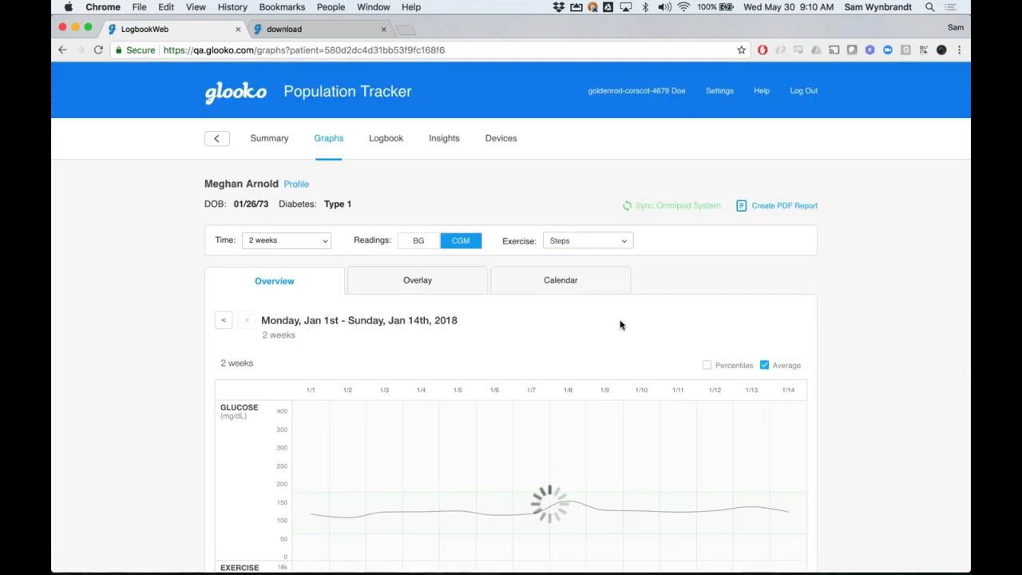
Hide the average glucose line, then toggle the glucose chart between BG and CGM readings
{"action": "left_click", "coordinate": [763, 365]}
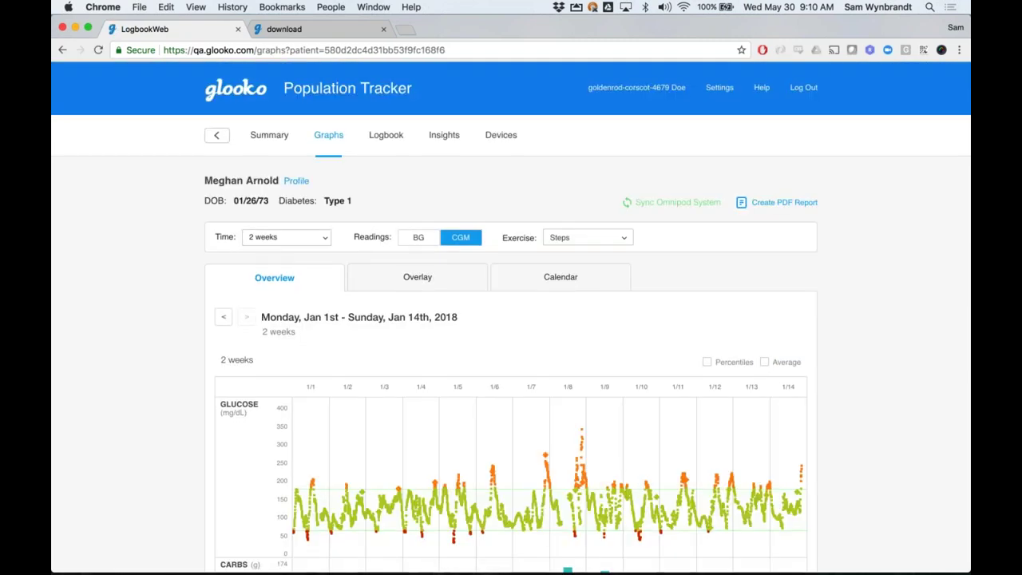
{"action": "scroll", "coordinate": [764, 371], "scroll_direction": "down", "scroll_amount": 3}
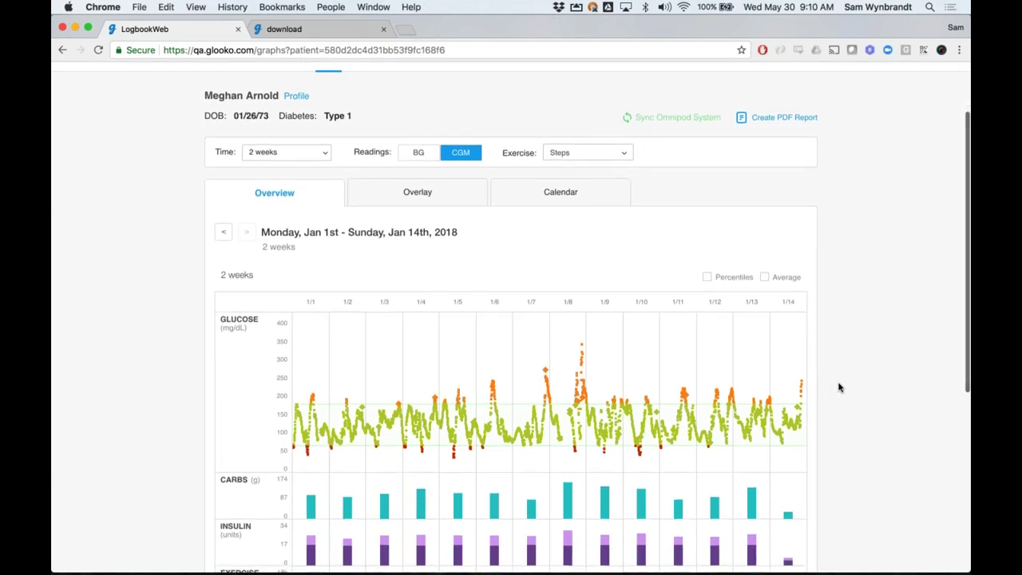
{"action": "scroll", "coordinate": [838, 387], "scroll_direction": "down", "scroll_amount": 3}
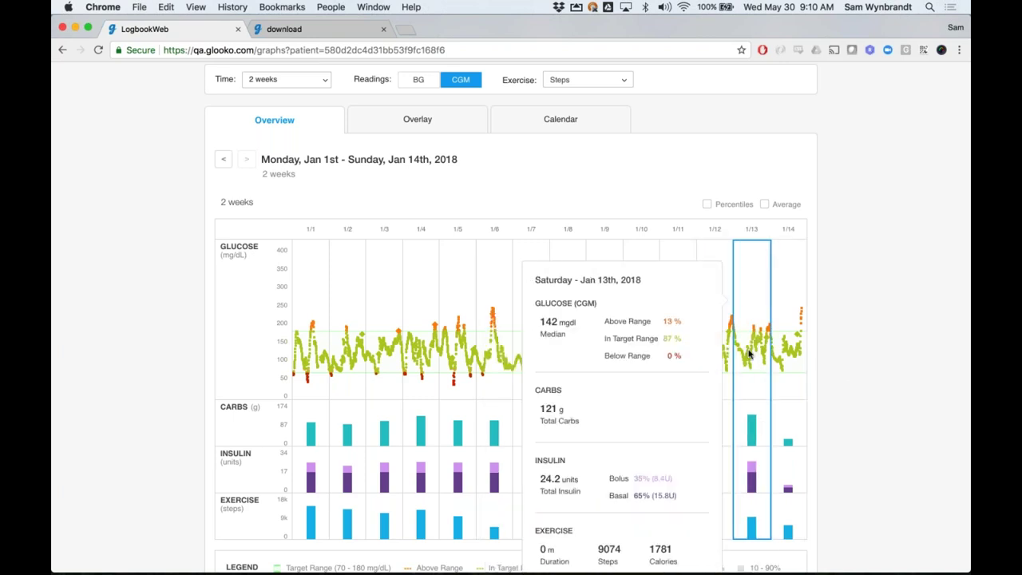
{"action": "scroll", "coordinate": [749, 354], "scroll_direction": "down", "scroll_amount": 3}
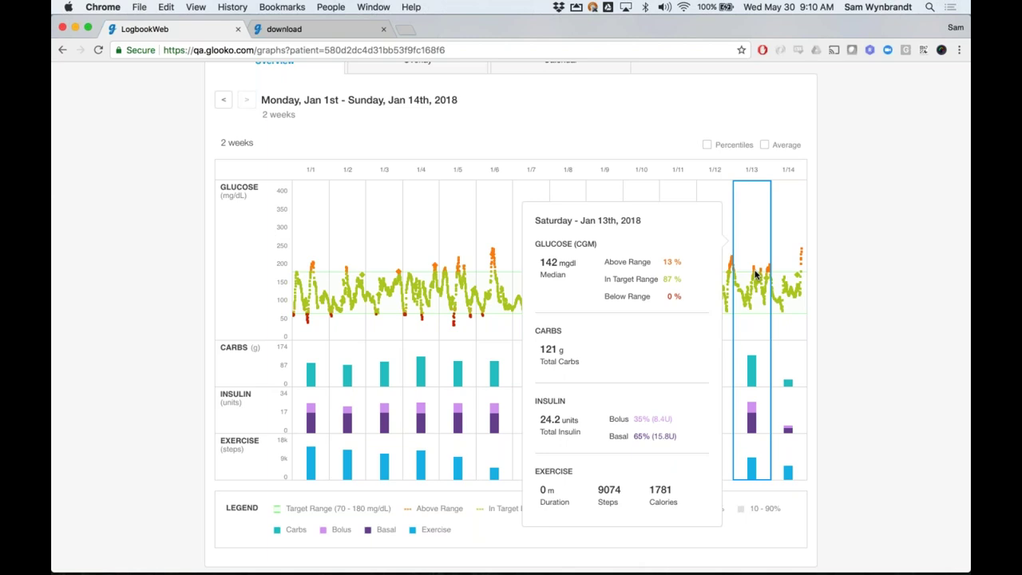
{"action": "scroll", "coordinate": [841, 228], "scroll_direction": "up", "scroll_amount": 3}
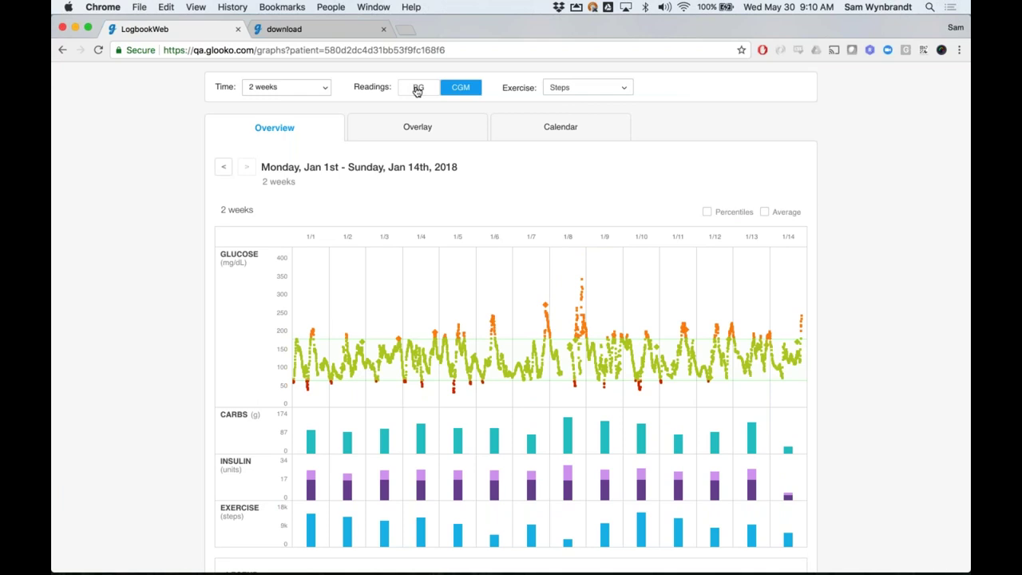
{"action": "left_click", "coordinate": [416, 89]}
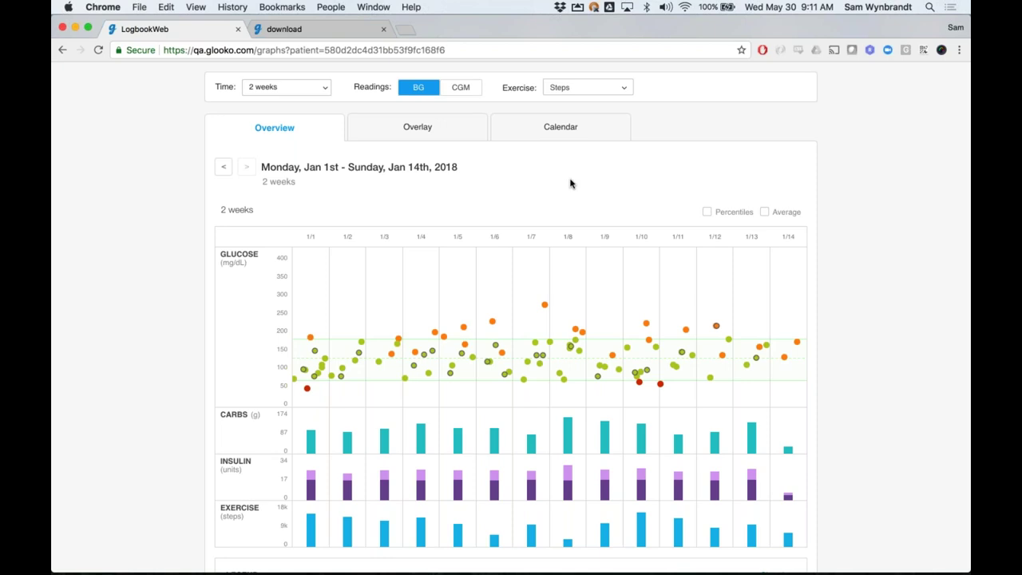
{"action": "left_click", "coordinate": [465, 92]}
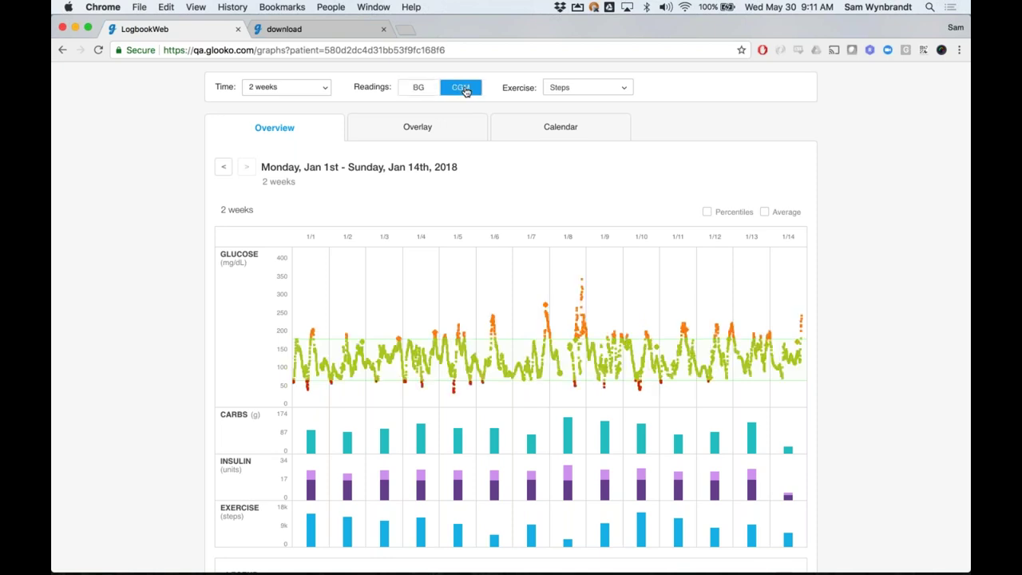
Show 90 days of weekly graphs as percentile bands; Jan 2–8 median is 121 mg/dL
{"action": "left_click", "coordinate": [308, 88]}
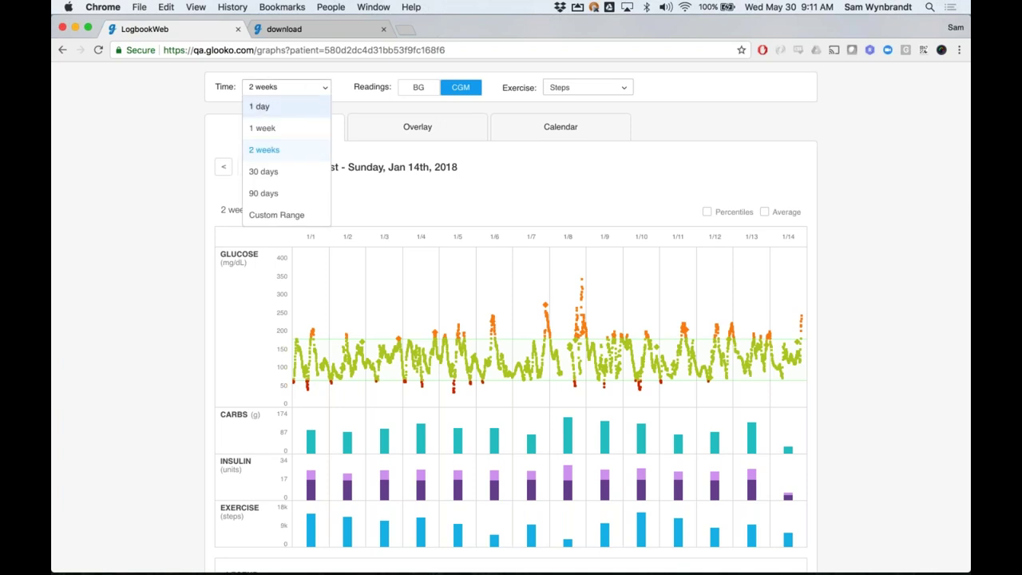
{"action": "left_click", "coordinate": [293, 191]}
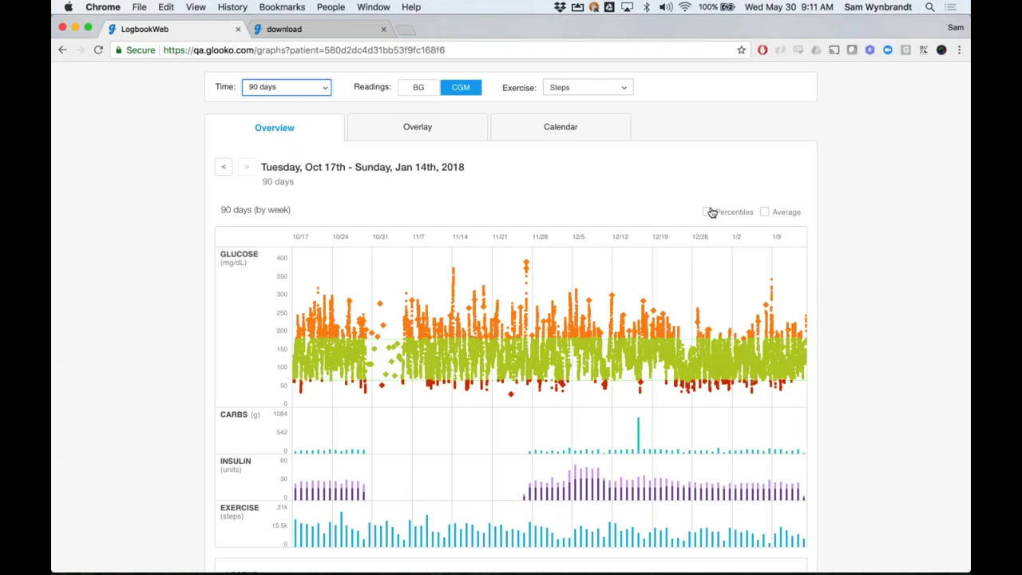
{"action": "left_click", "coordinate": [709, 212]}
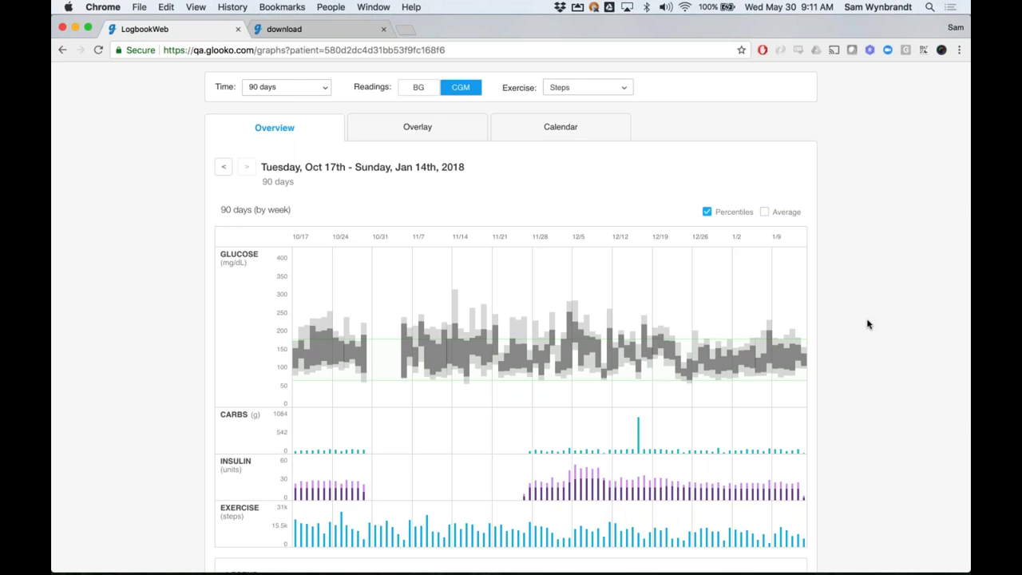
{"action": "scroll", "coordinate": [868, 323], "scroll_direction": "down", "scroll_amount": 2}
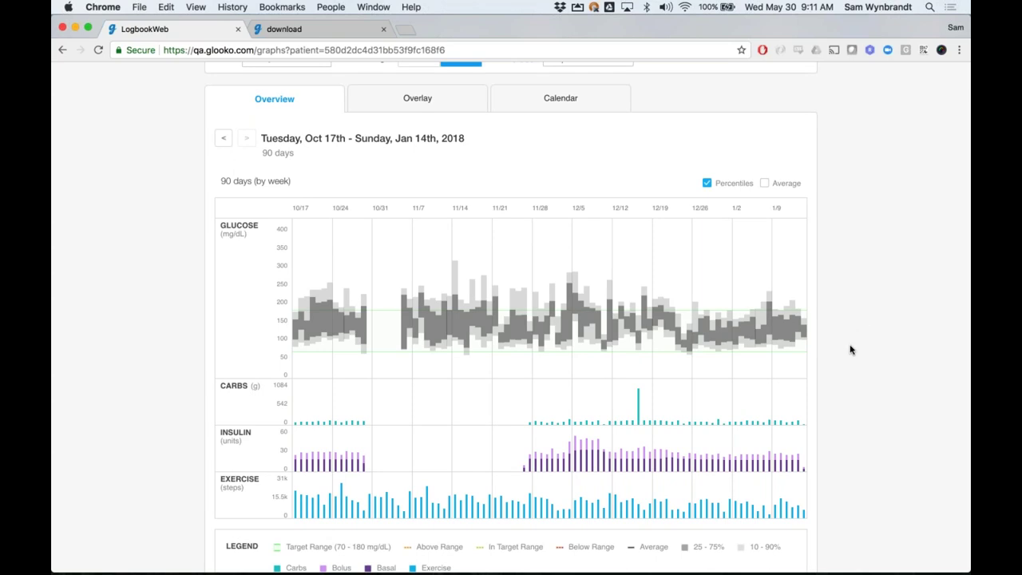
{"action": "mouse_move", "coordinate": [759, 333]}
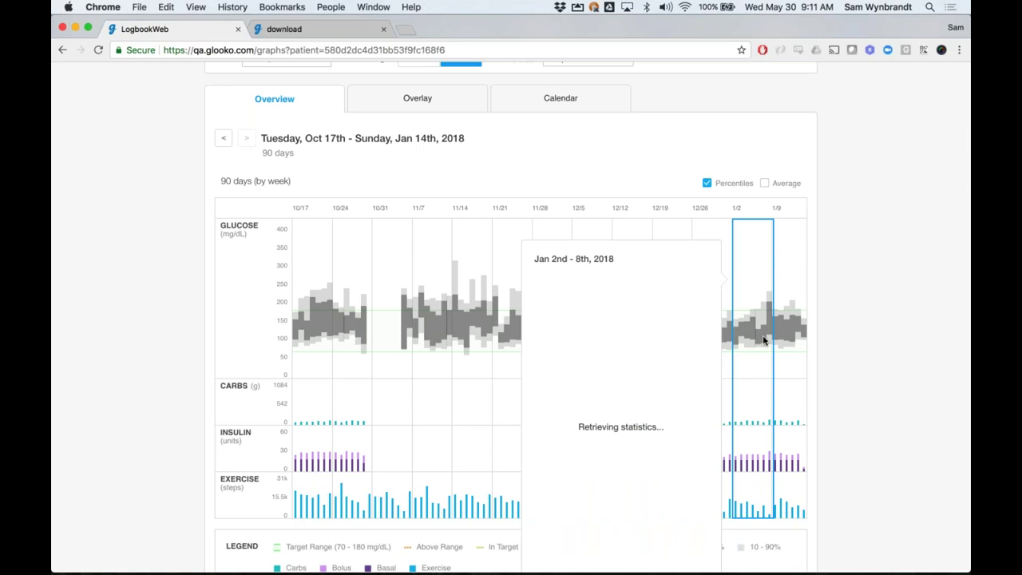
{"action": "scroll", "coordinate": [763, 340], "scroll_direction": "down", "scroll_amount": 1}
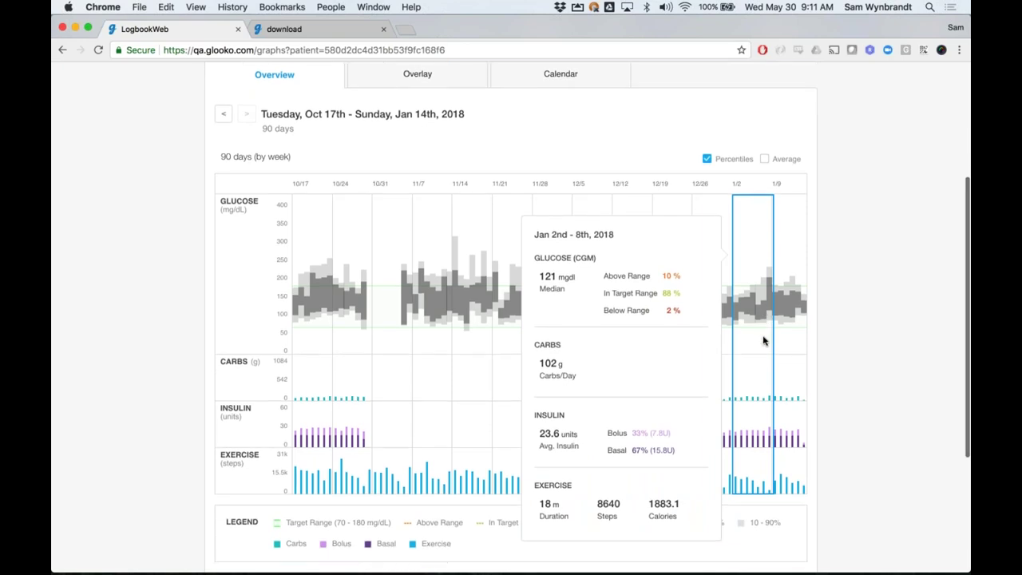
{"action": "scroll", "coordinate": [763, 340], "scroll_direction": "up", "scroll_amount": 2}
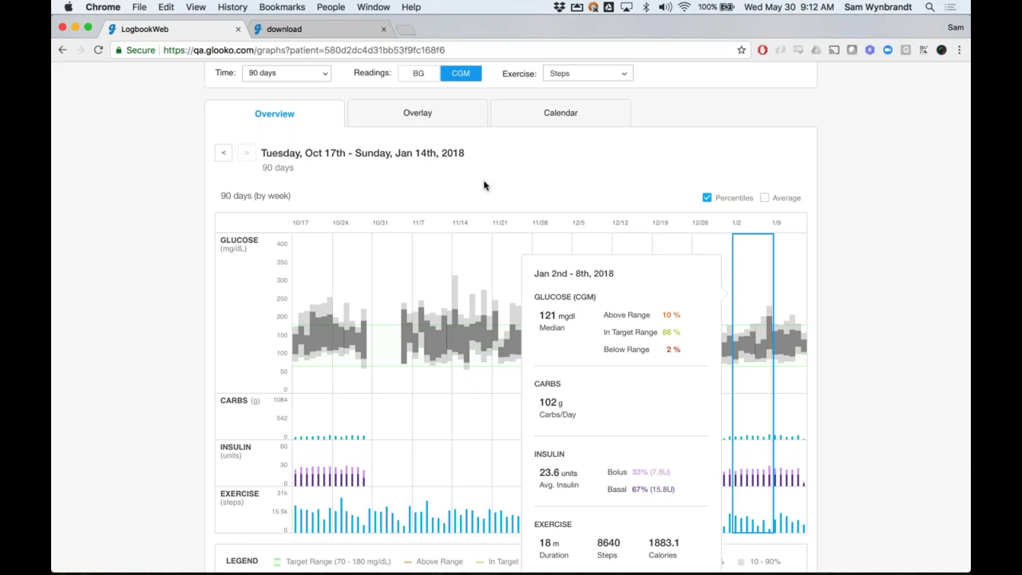
Set graphs to 2 weeks without percentiles and open the Tuesday, Jan 9th day view
{"action": "left_click", "coordinate": [302, 76]}
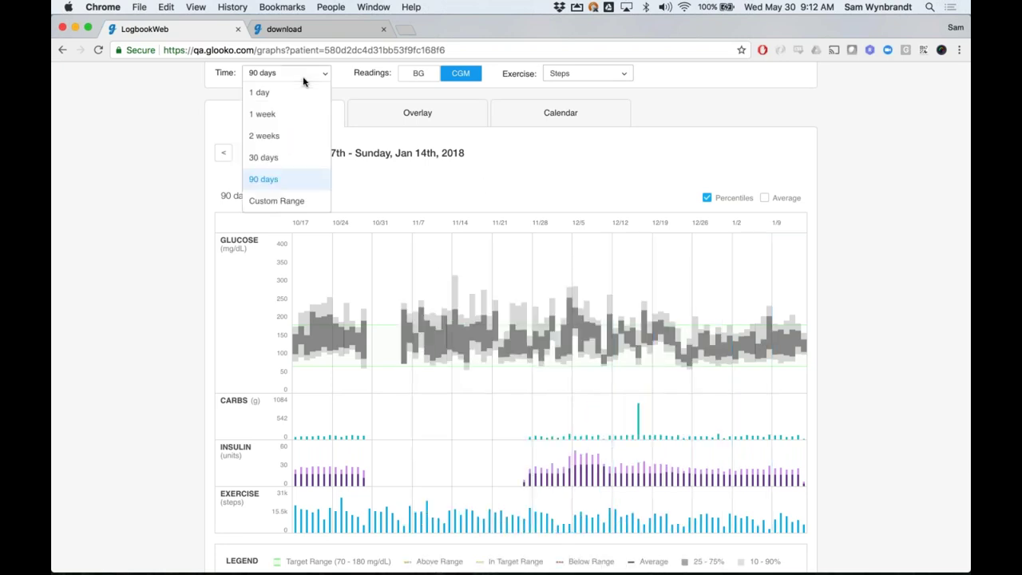
{"action": "left_click", "coordinate": [285, 140]}
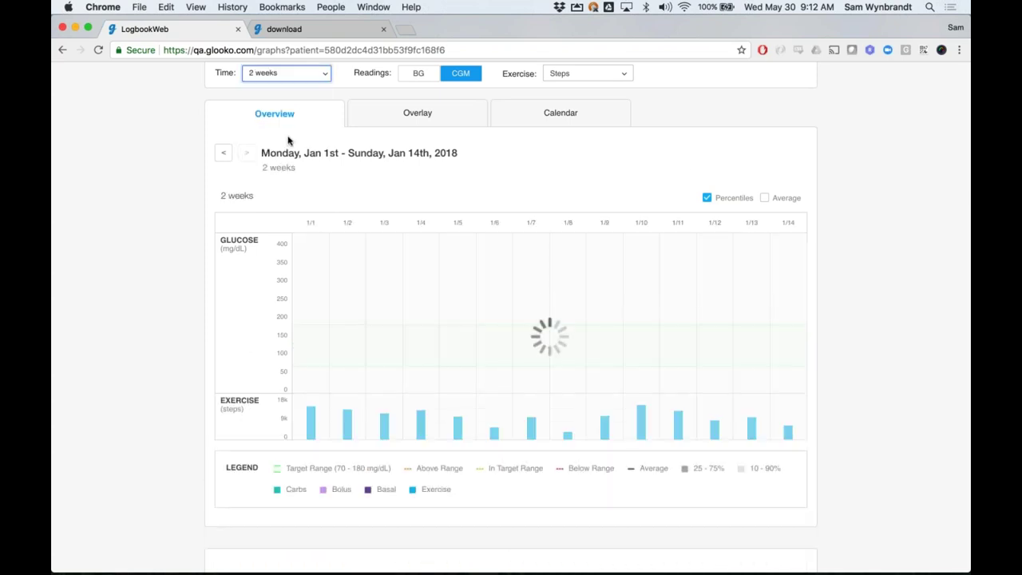
{"action": "left_click", "coordinate": [707, 197]}
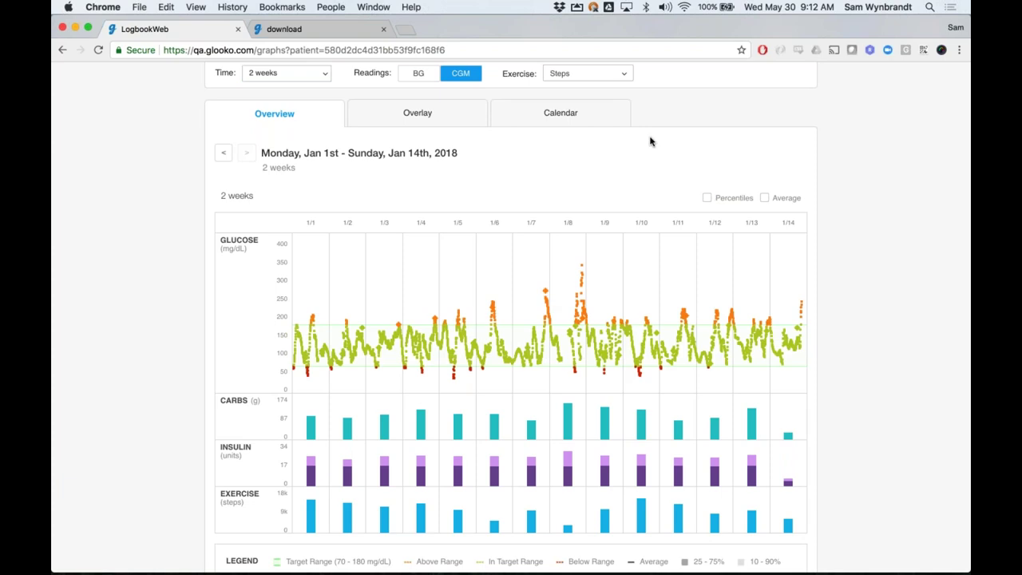
{"action": "mouse_move", "coordinate": [610, 272]}
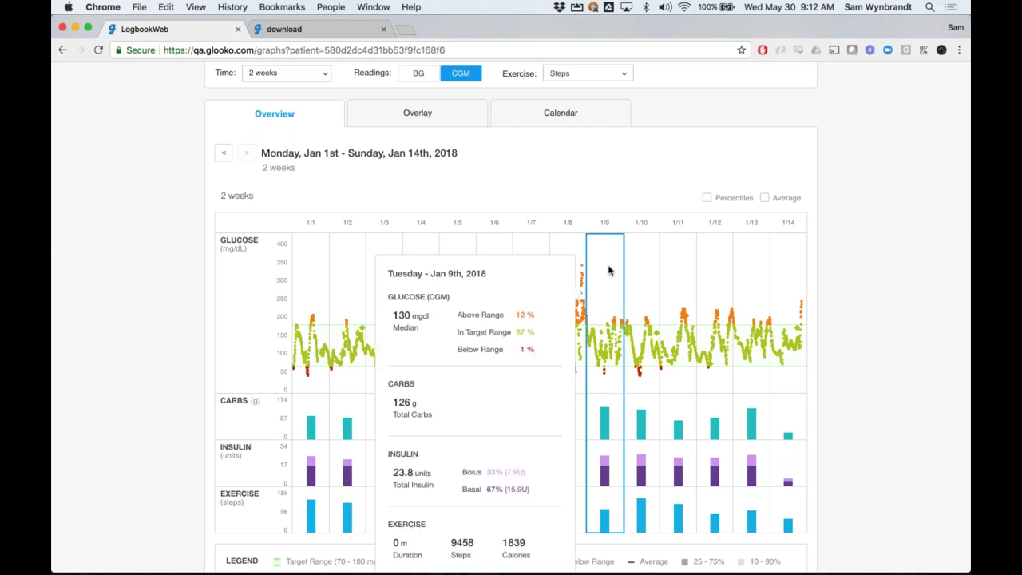
{"action": "scroll", "coordinate": [609, 290], "scroll_direction": "down", "scroll_amount": 3}
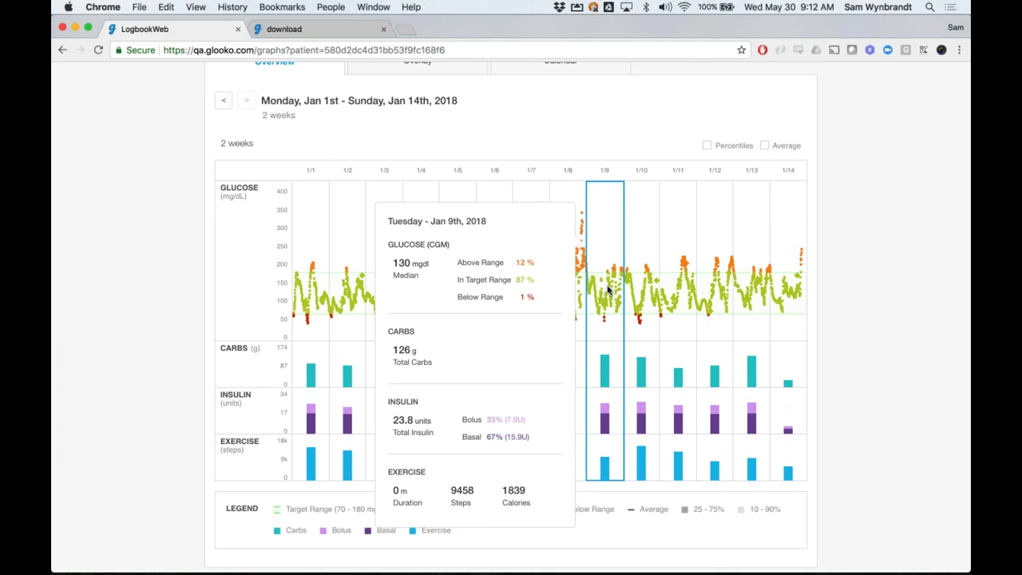
{"action": "left_click", "coordinate": [607, 289]}
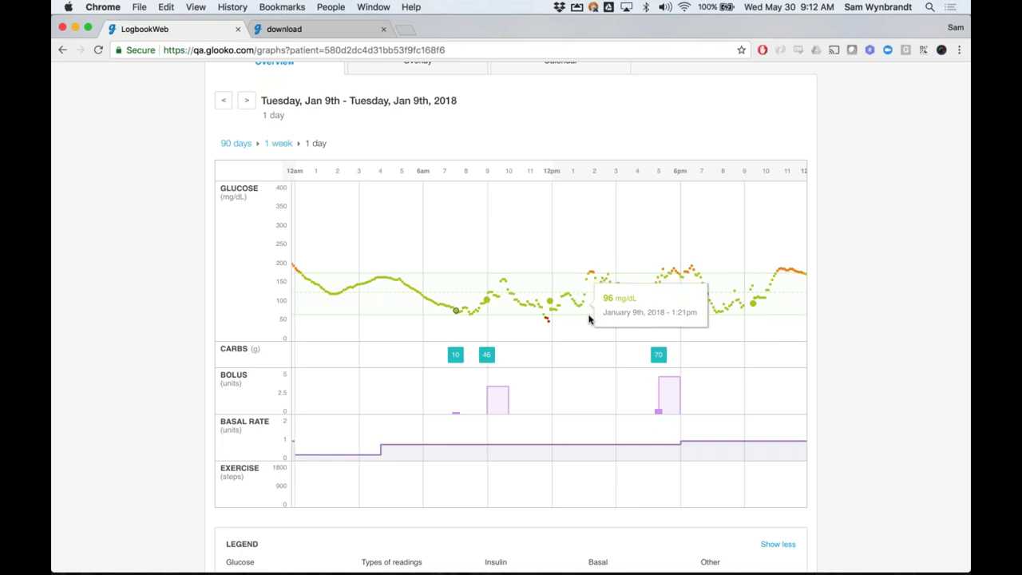
Inspect Jan 9th's carb, bolus and basal markers and pan the day chart across hours
{"action": "mouse_move", "coordinate": [662, 352]}
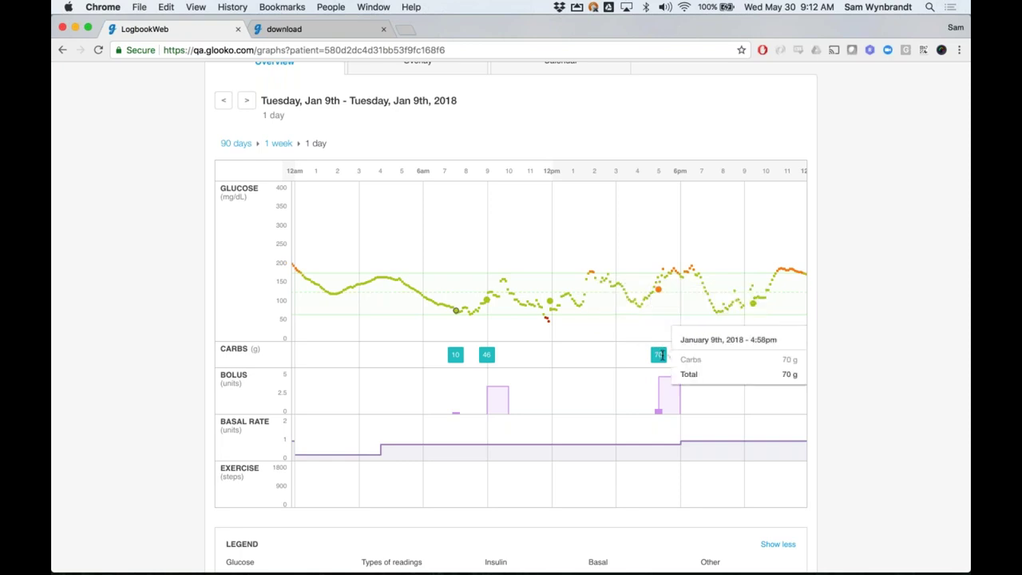
{"action": "mouse_move", "coordinate": [664, 389]}
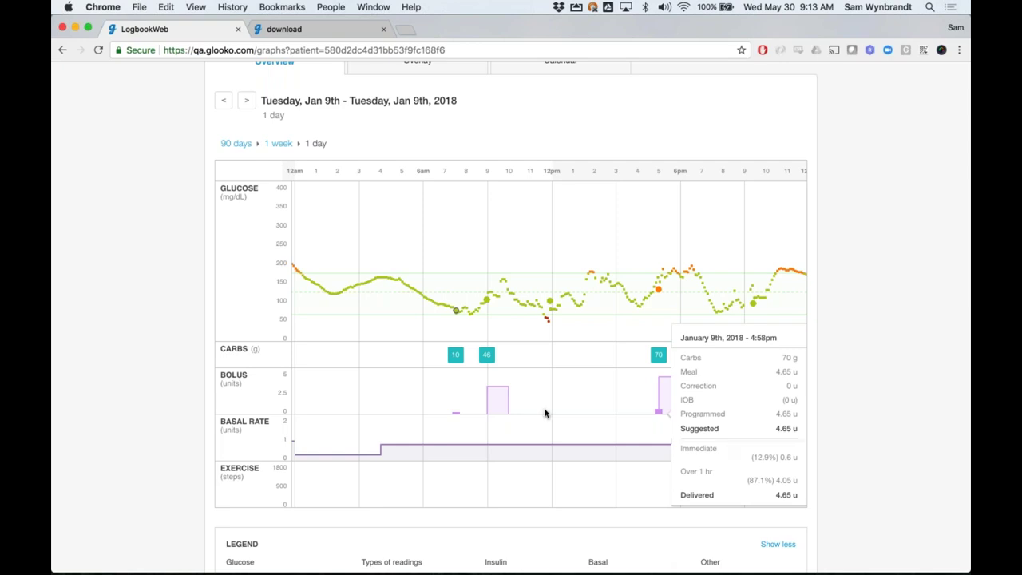
{"action": "mouse_move", "coordinate": [542, 453]}
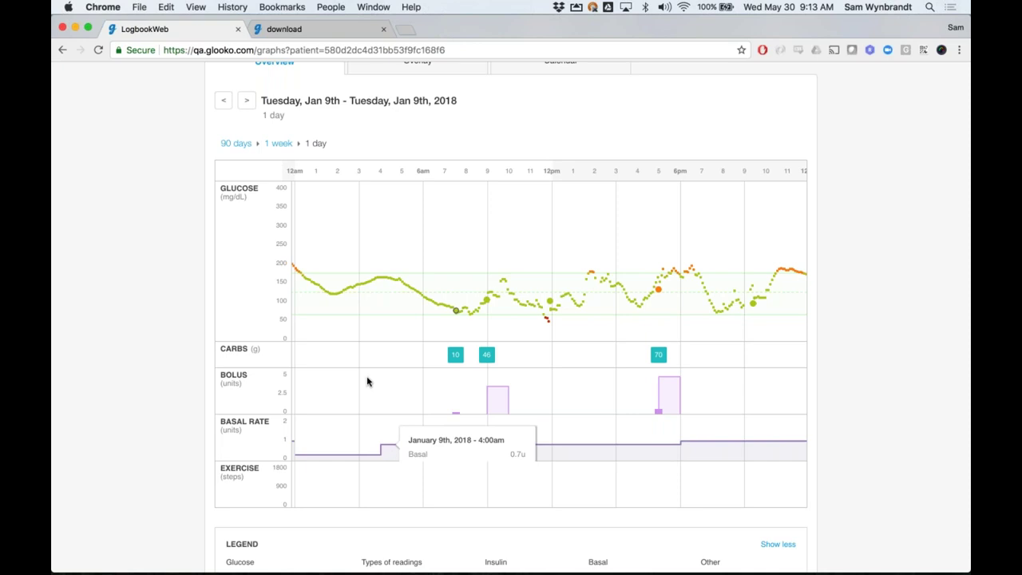
{"action": "left_click_drag", "start_coordinate": [358, 215], "coordinate": [669, 226]}
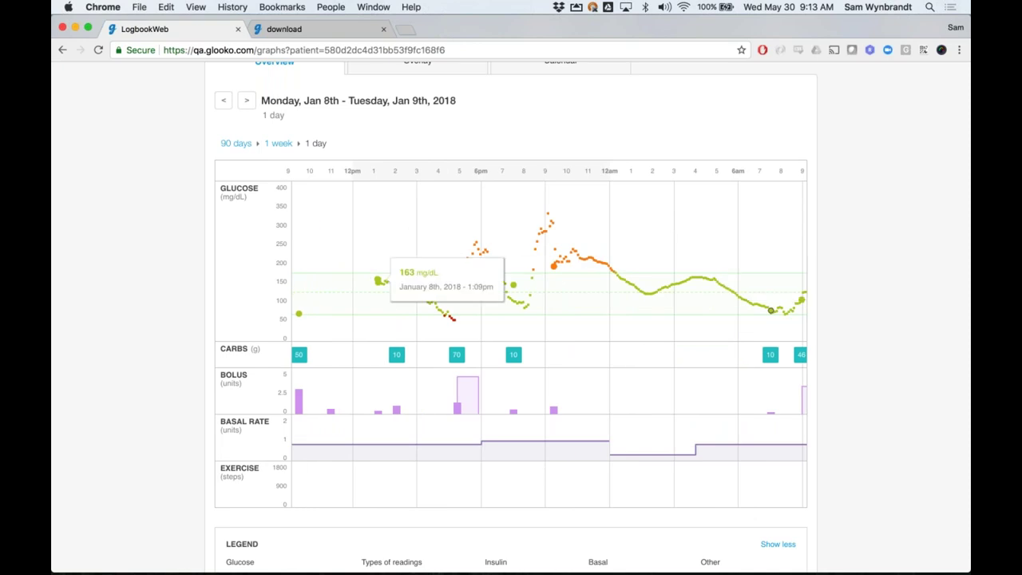
{"action": "left_click_drag", "start_coordinate": [483, 217], "coordinate": [405, 229]}
{"action": "left_click_drag", "start_coordinate": [551, 221], "coordinate": [362, 221]}
{"action": "left_click_drag", "start_coordinate": [630, 232], "coordinate": [371, 224]}
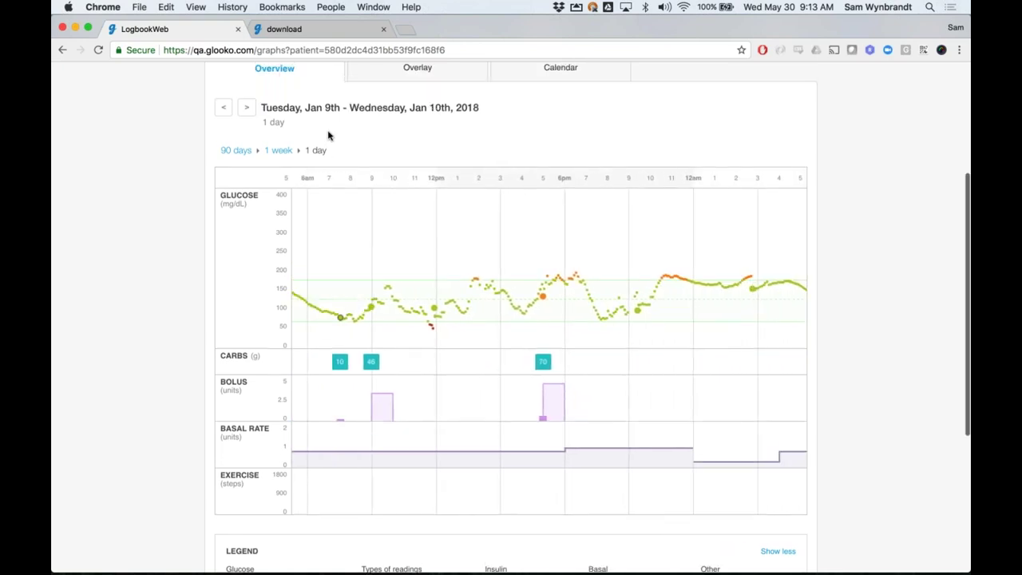
Review the Jan 8–14 weekly graphs and summary, then switch to the Overlay view
{"action": "left_click", "coordinate": [272, 151]}
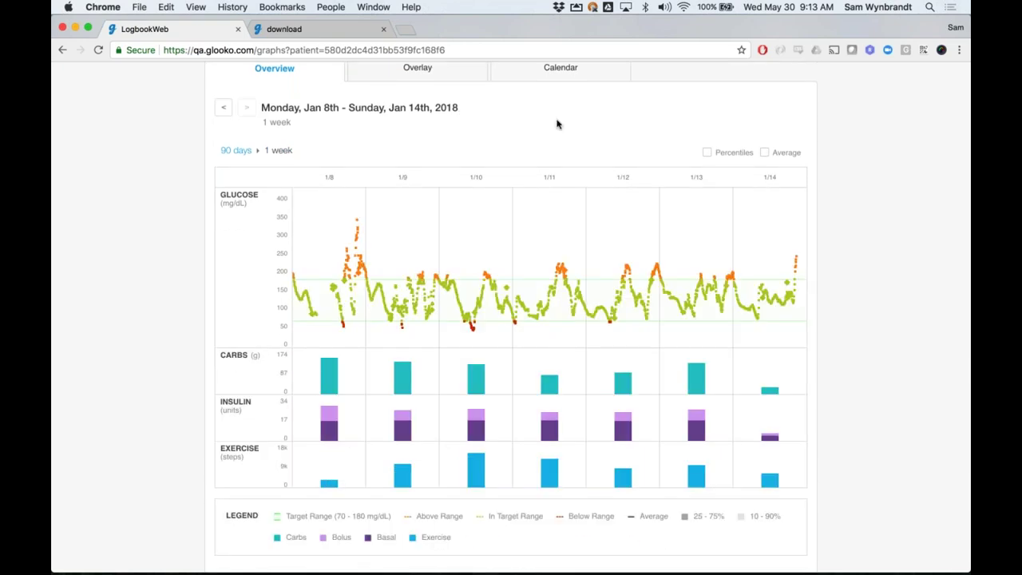
{"action": "scroll", "coordinate": [558, 124], "scroll_direction": "up", "scroll_amount": 2}
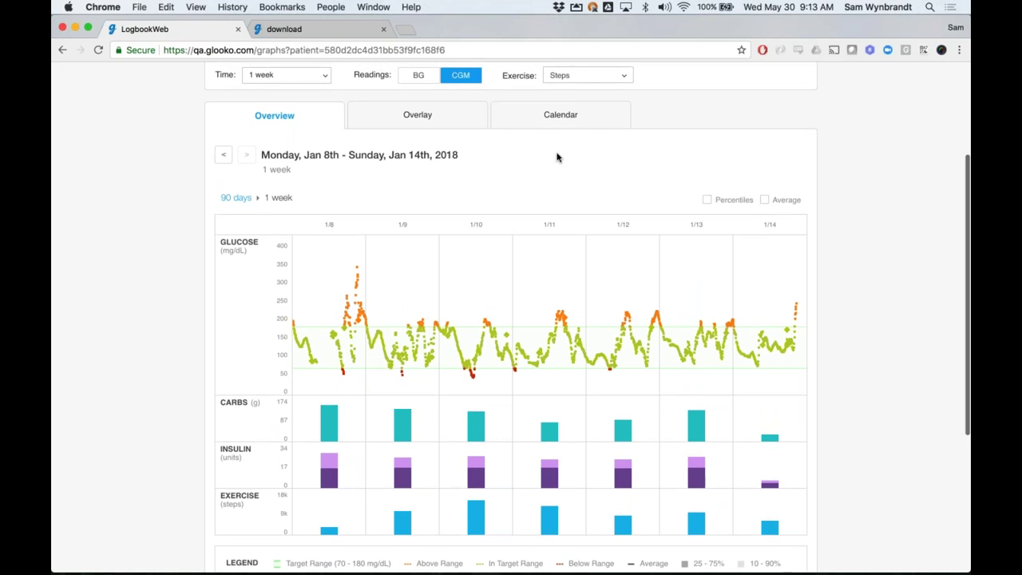
{"action": "scroll", "coordinate": [557, 158], "scroll_direction": "down", "scroll_amount": 4}
{"action": "scroll", "coordinate": [639, 176], "scroll_direction": "down", "scroll_amount": 2}
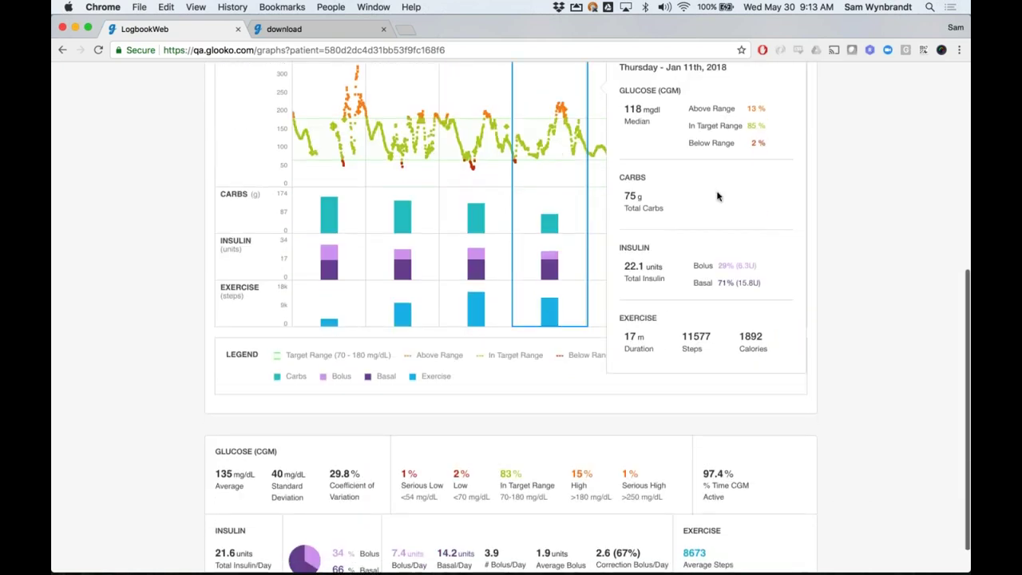
{"action": "scroll", "coordinate": [860, 295], "scroll_direction": "down", "scroll_amount": 1}
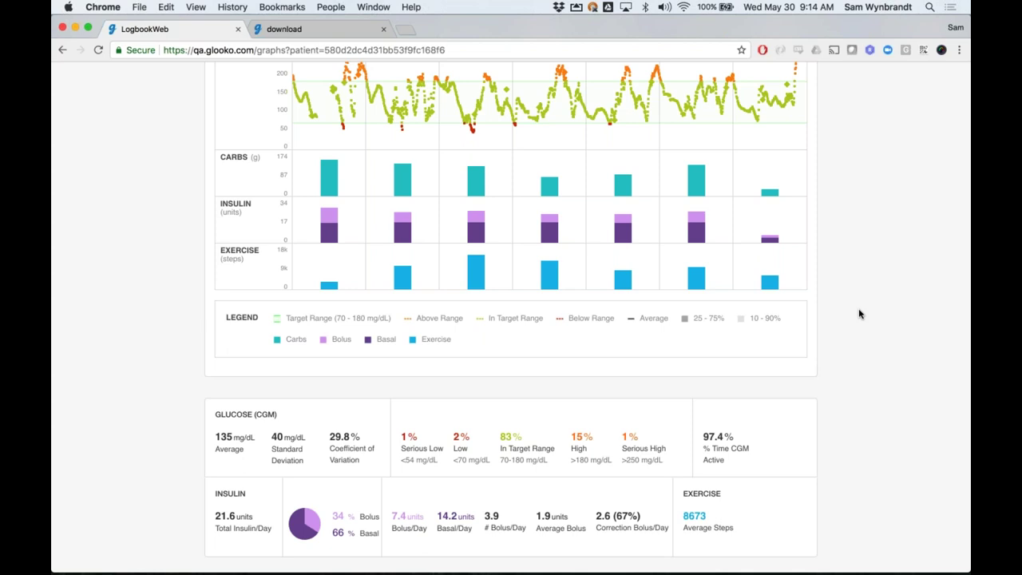
{"action": "scroll", "coordinate": [859, 314], "scroll_direction": "up", "scroll_amount": 1}
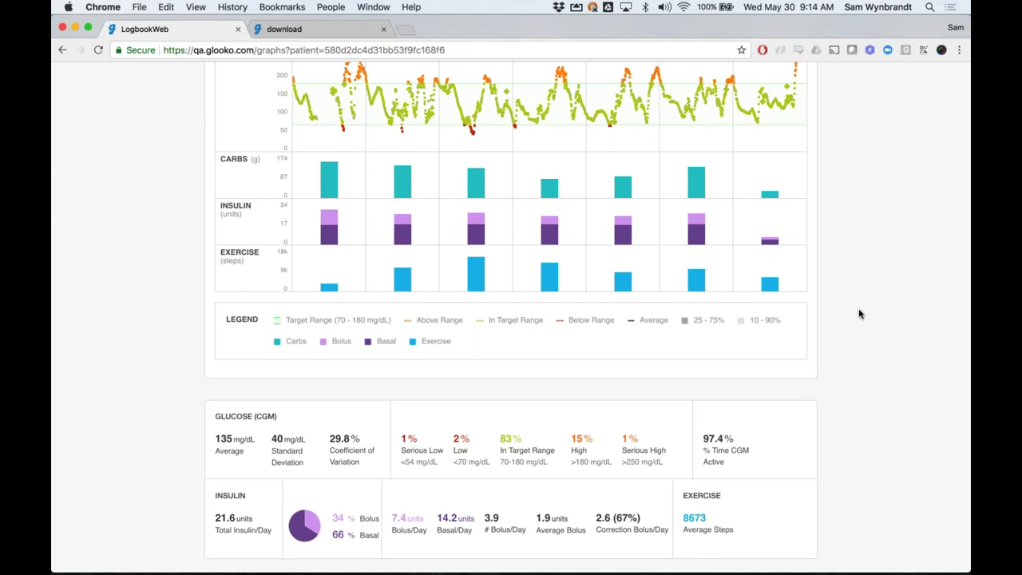
{"action": "scroll", "coordinate": [859, 314], "scroll_direction": "up", "scroll_amount": 2}
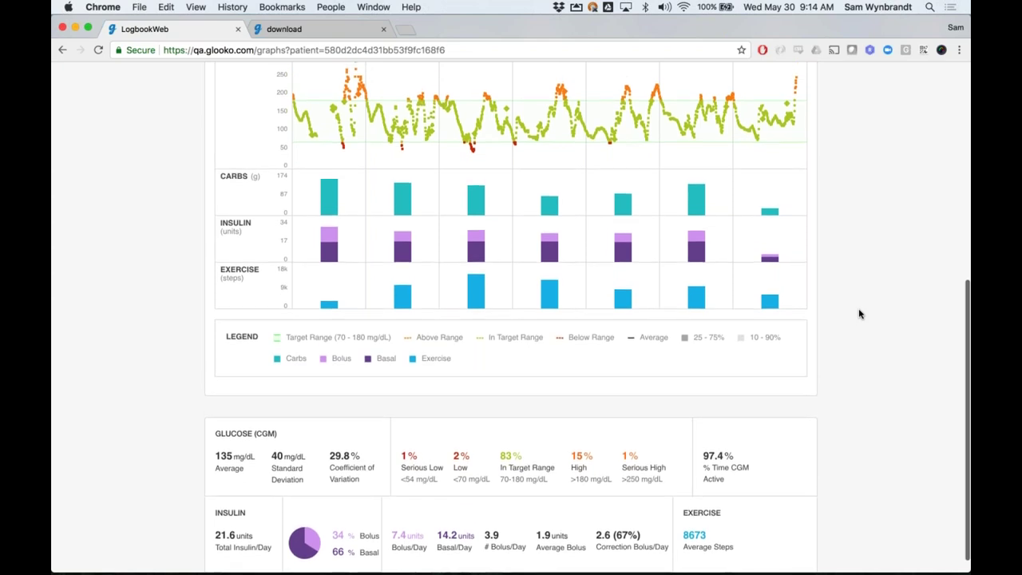
{"action": "scroll", "coordinate": [859, 314], "scroll_direction": "up", "scroll_amount": 5}
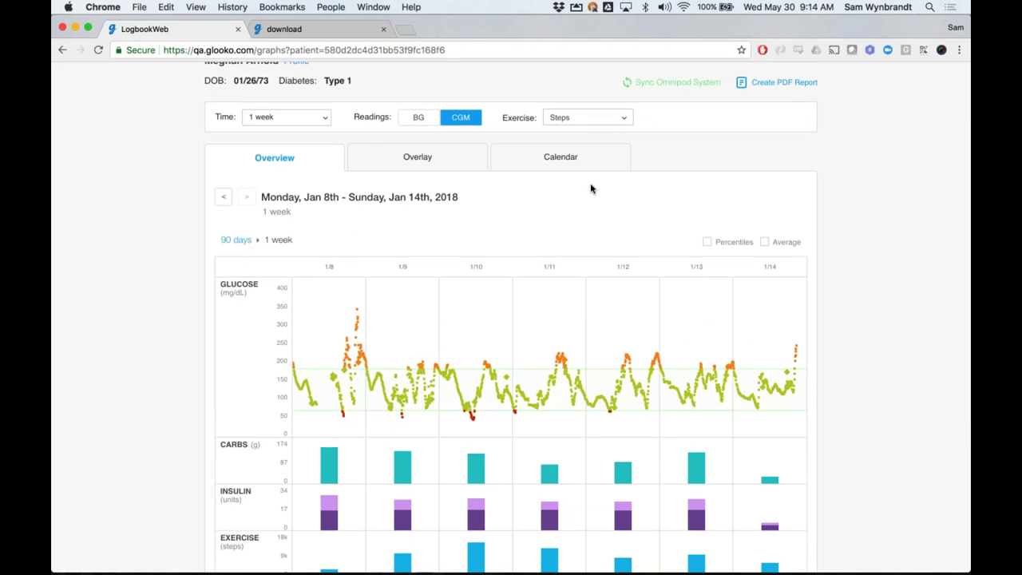
{"action": "left_click", "coordinate": [417, 156]}
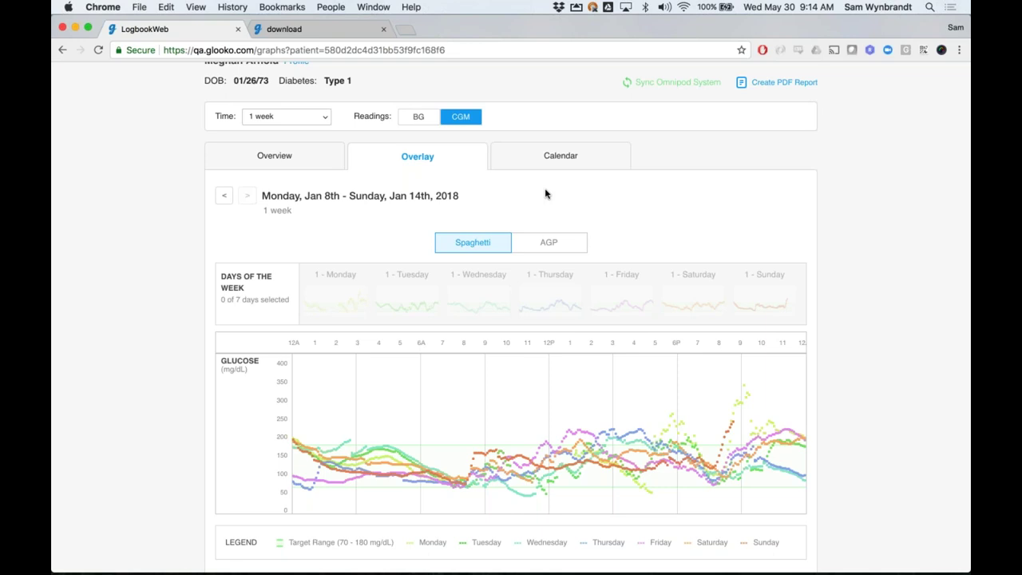
Extend the overlay of daily CGM curves to two weeks, Jan 1–14, 2018
{"action": "scroll", "coordinate": [662, 193], "scroll_direction": "down", "scroll_amount": 1}
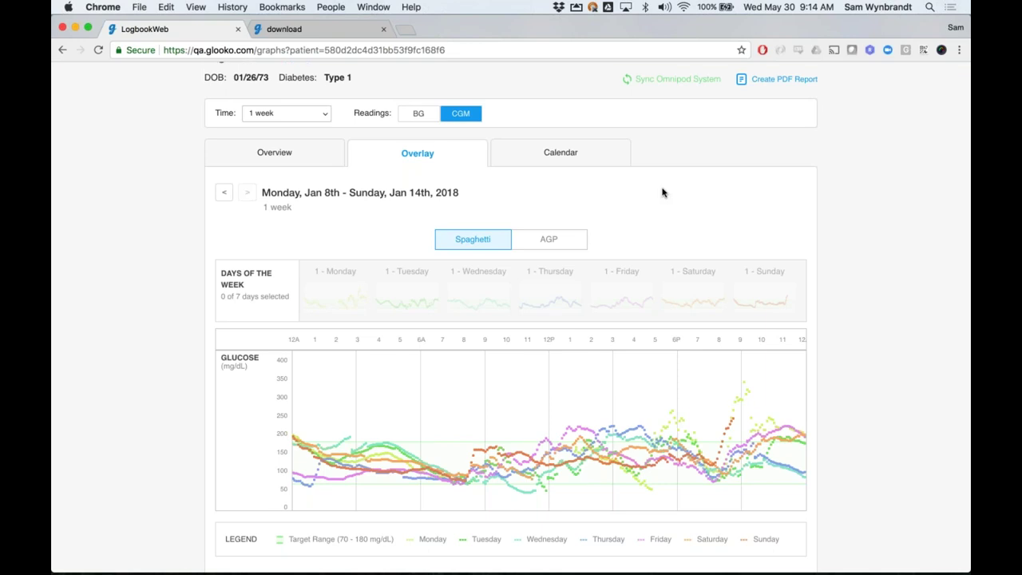
{"action": "scroll", "coordinate": [662, 192], "scroll_direction": "down", "scroll_amount": 1}
{"action": "scroll", "coordinate": [662, 192], "scroll_direction": "down", "scroll_amount": 1}
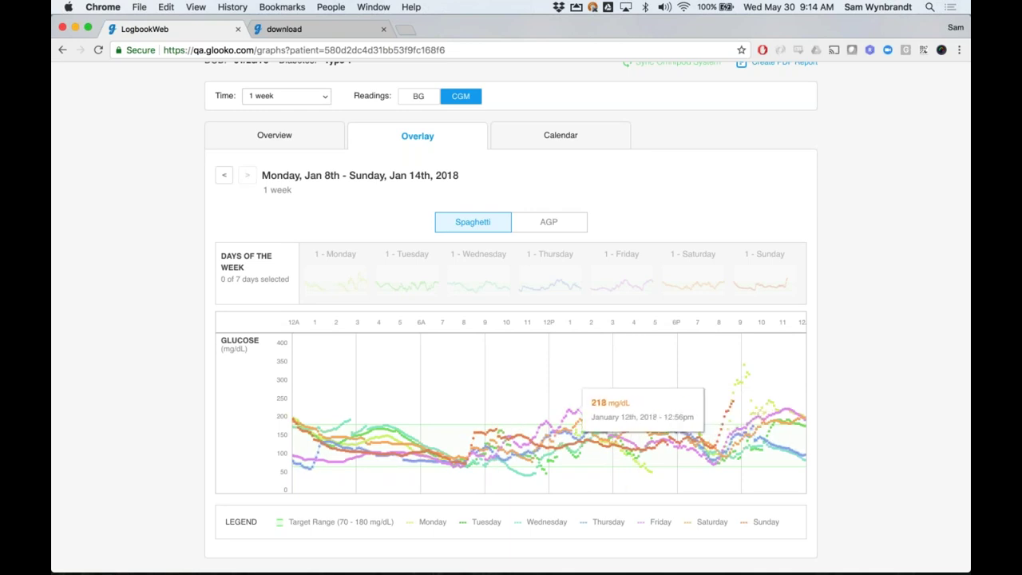
{"action": "left_click", "coordinate": [306, 99]}
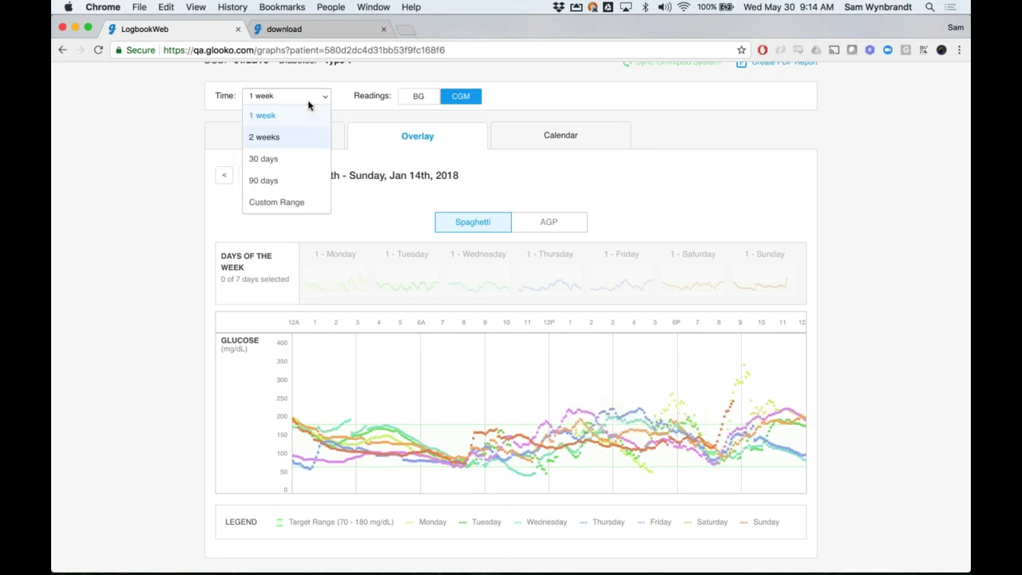
{"action": "left_click", "coordinate": [296, 146]}
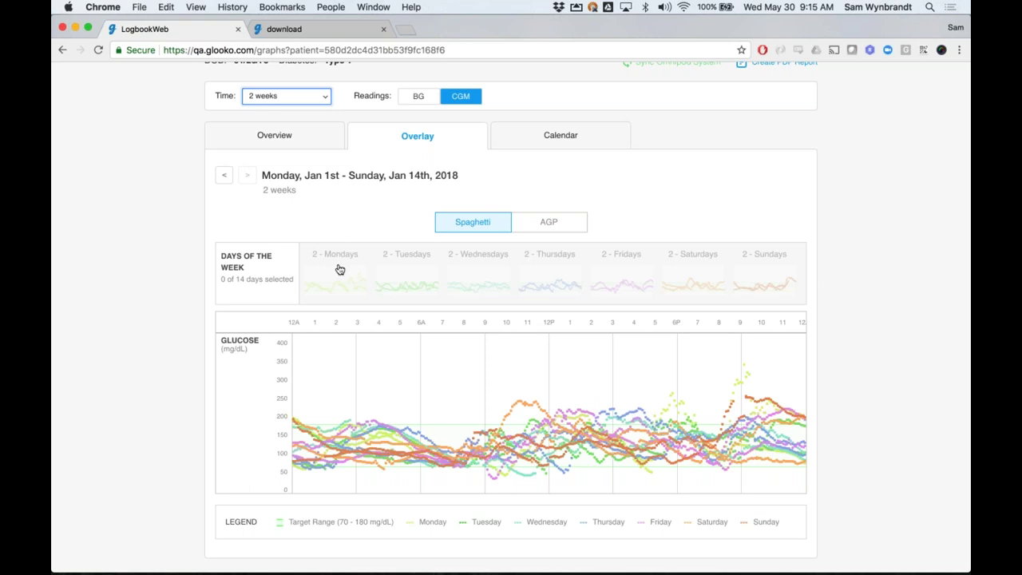
Compare Saturday and Sunday traces, clear the day filter, and show the AGP percentile chart
{"action": "left_click", "coordinate": [687, 272]}
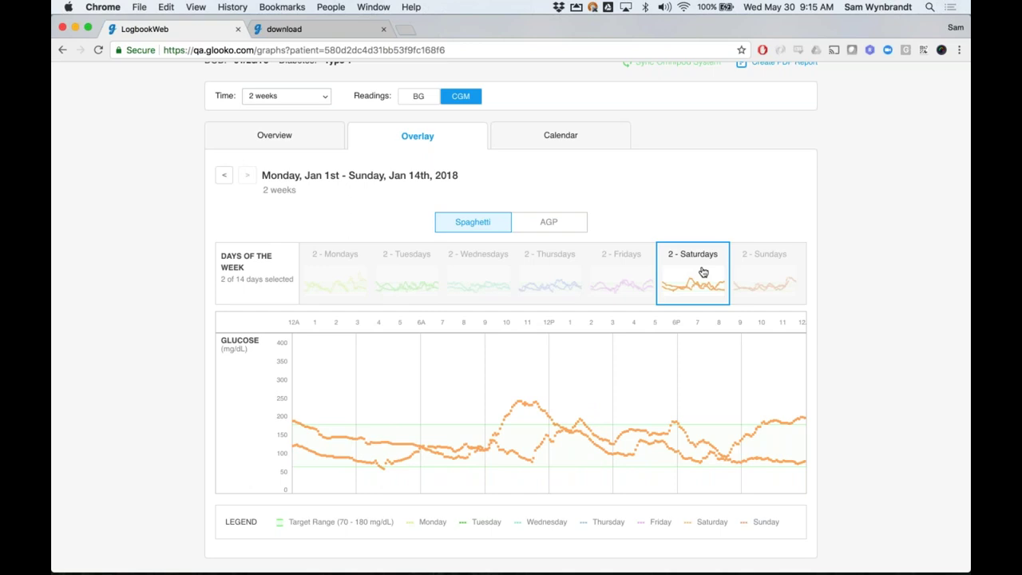
{"action": "left_click", "coordinate": [761, 275]}
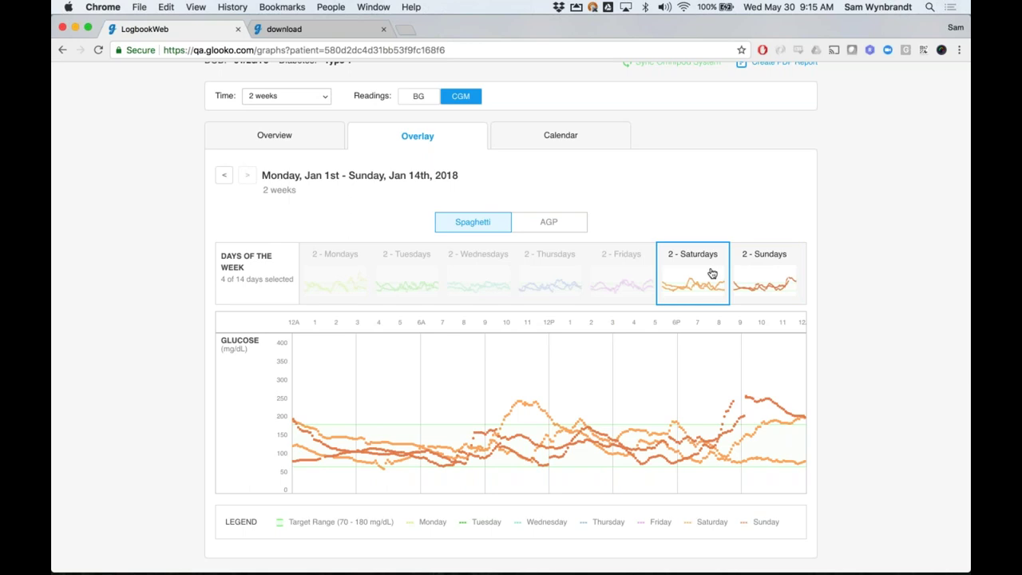
{"action": "left_click", "coordinate": [740, 275]}
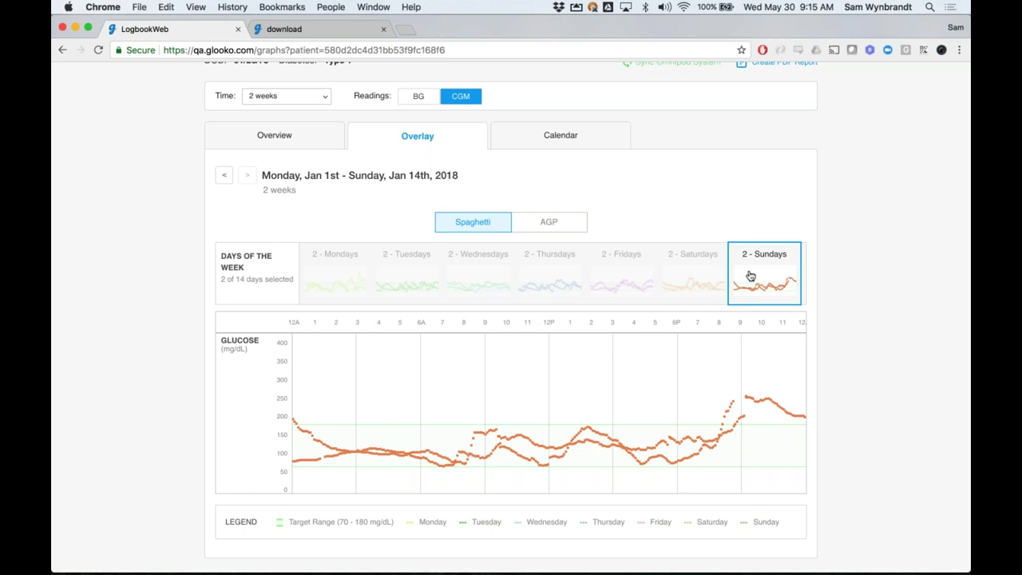
{"action": "left_click", "coordinate": [751, 275]}
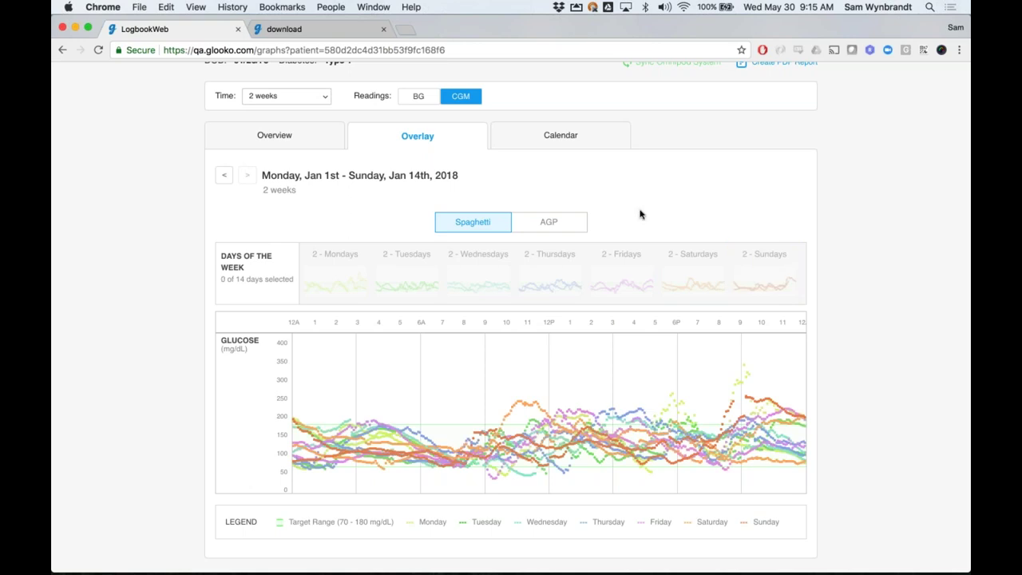
{"action": "left_click", "coordinate": [550, 220]}
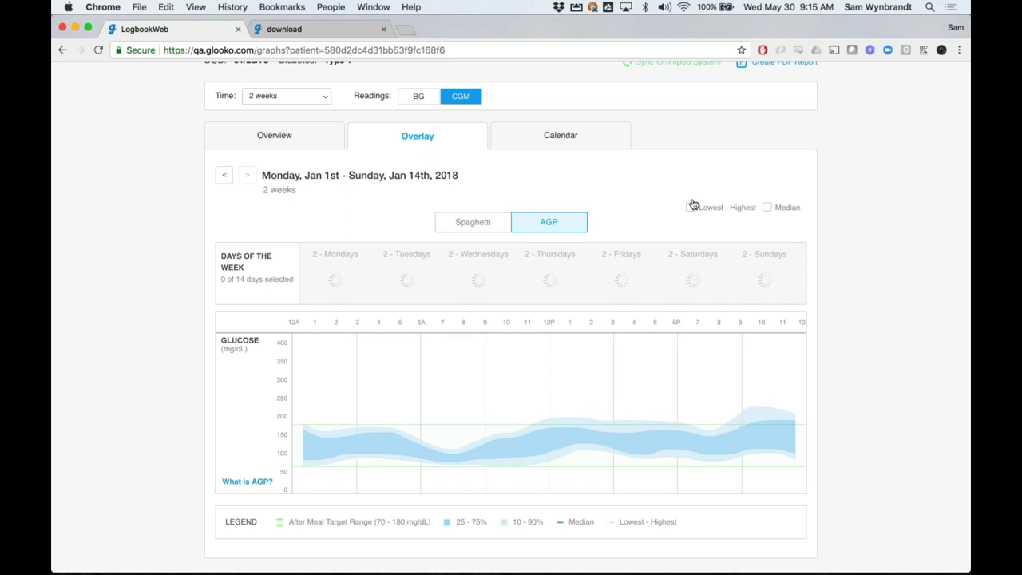
Add the median line and briefly filter the AGP to Saturdays and Sundays before restoring all days
{"action": "left_click", "coordinate": [767, 207]}
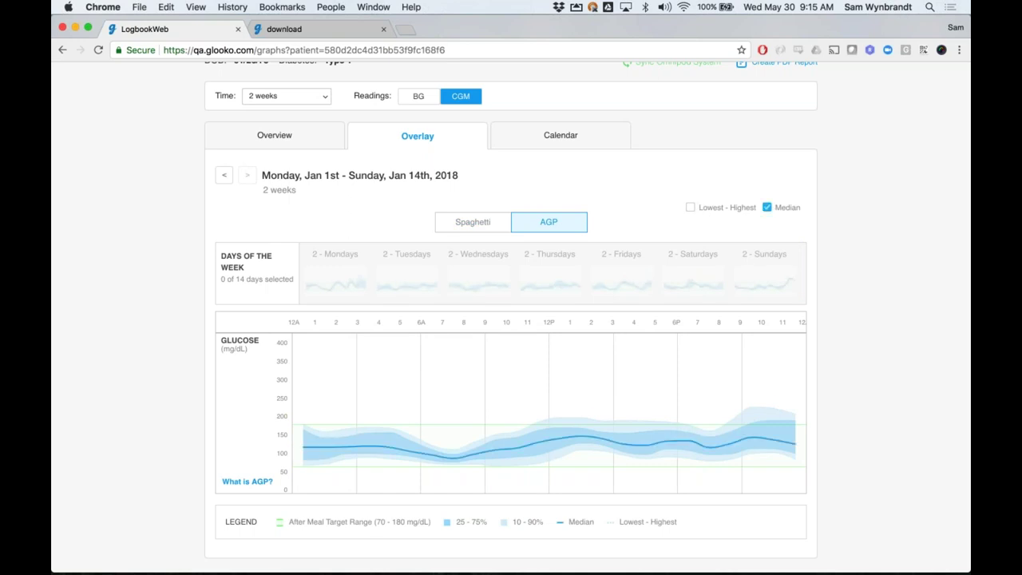
{"action": "left_click", "coordinate": [710, 207]}
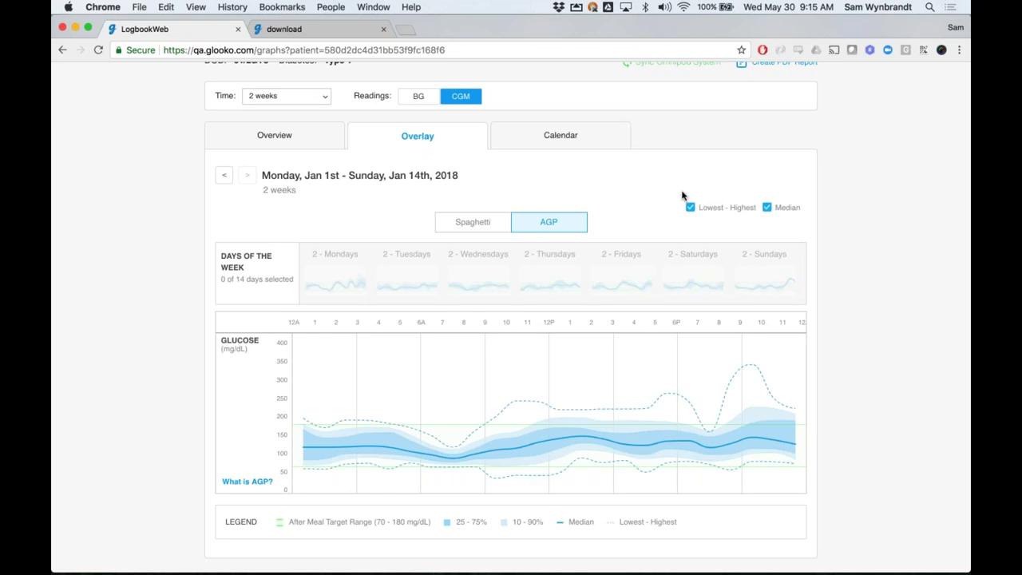
{"action": "left_click", "coordinate": [686, 263]}
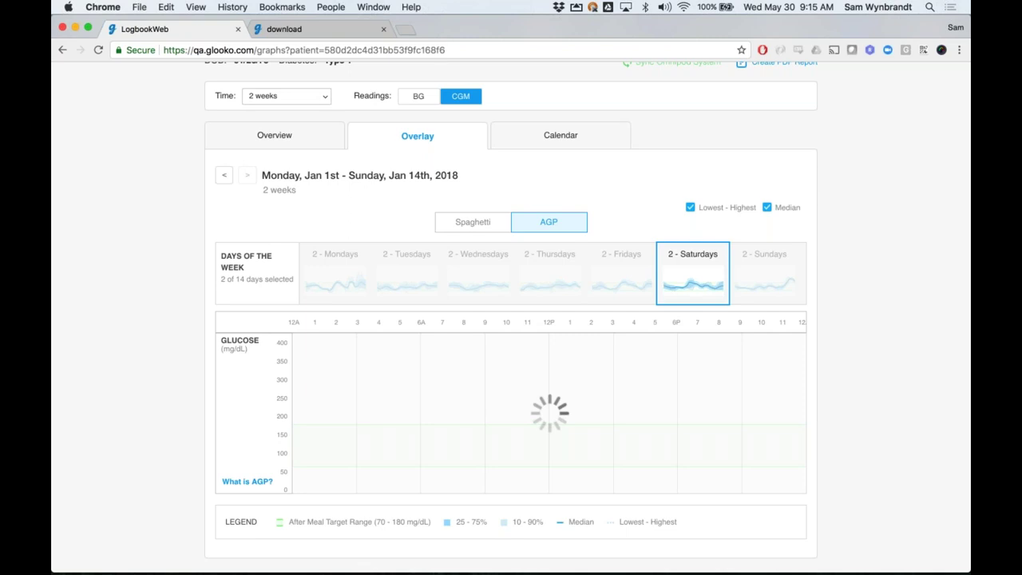
{"action": "left_click", "coordinate": [762, 273]}
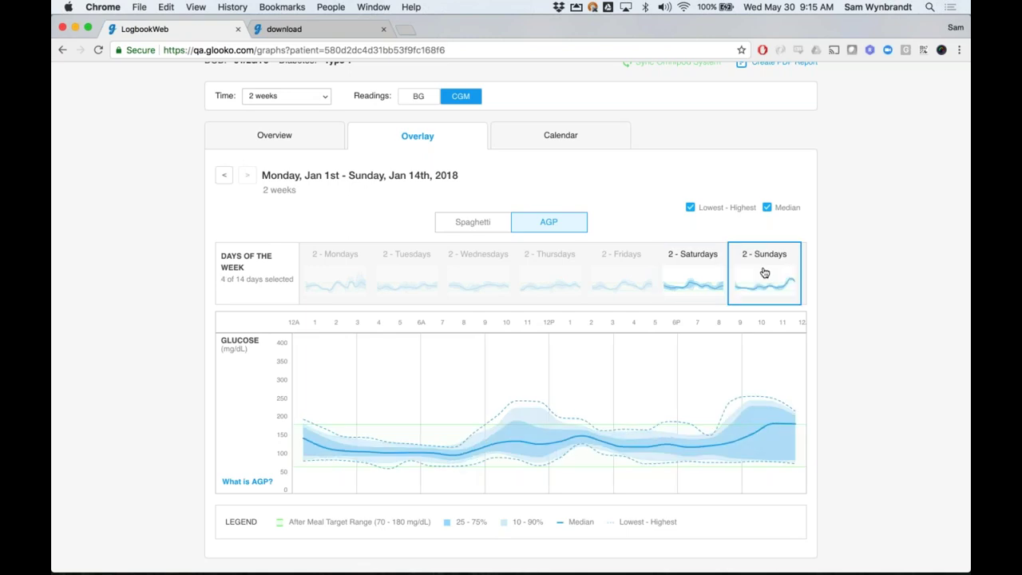
{"action": "left_click", "coordinate": [764, 273]}
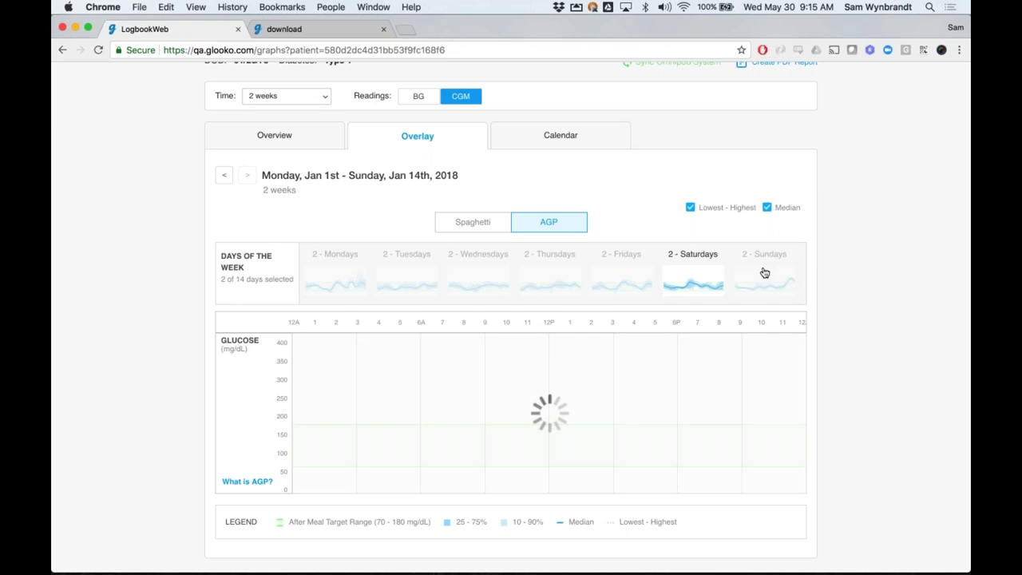
{"action": "left_click", "coordinate": [701, 274]}
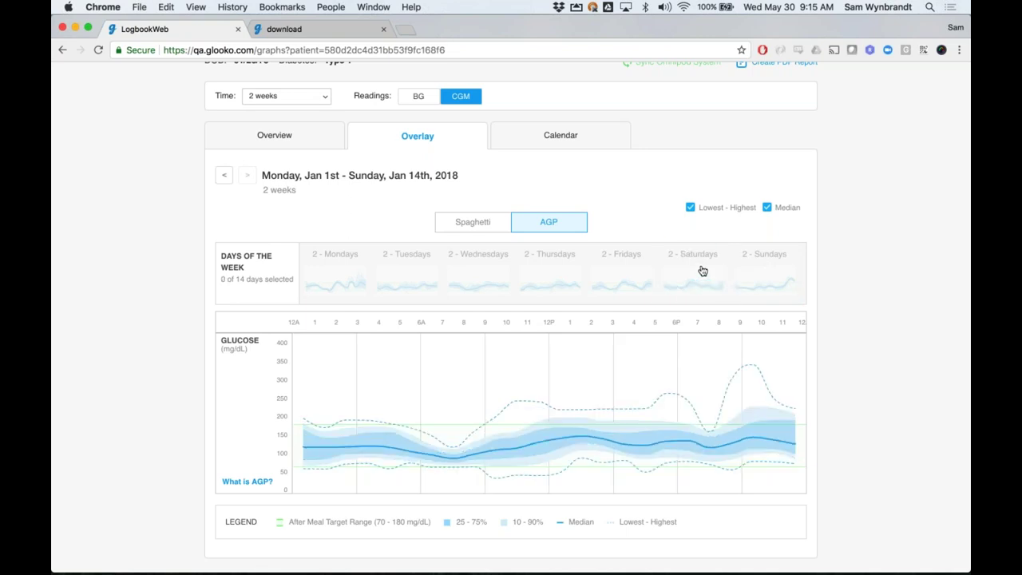
Turn off the lowest–highest curves and review the all-days AGP with its median line
{"action": "left_click", "coordinate": [690, 207]}
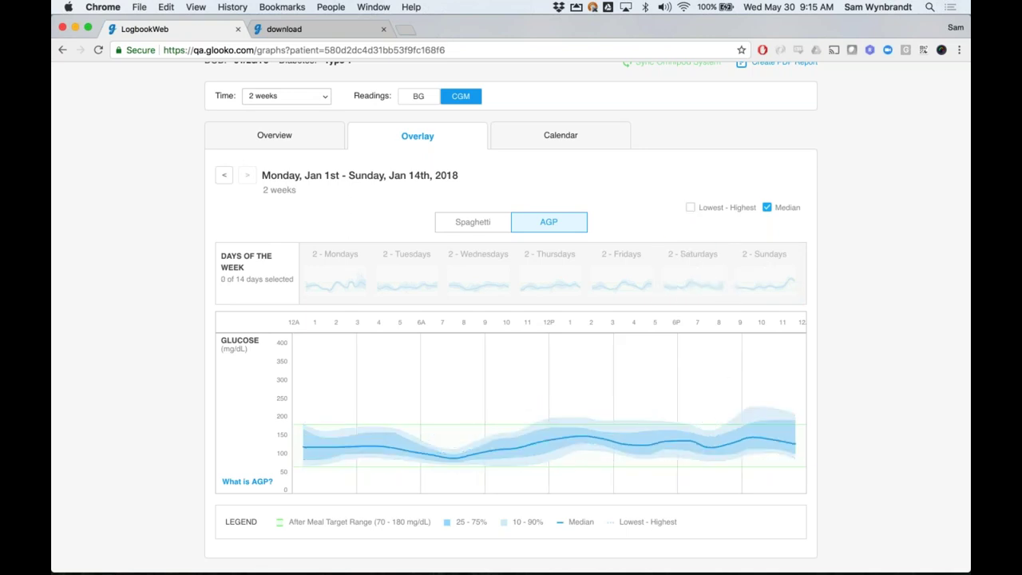
{"action": "left_click", "coordinate": [690, 207]}
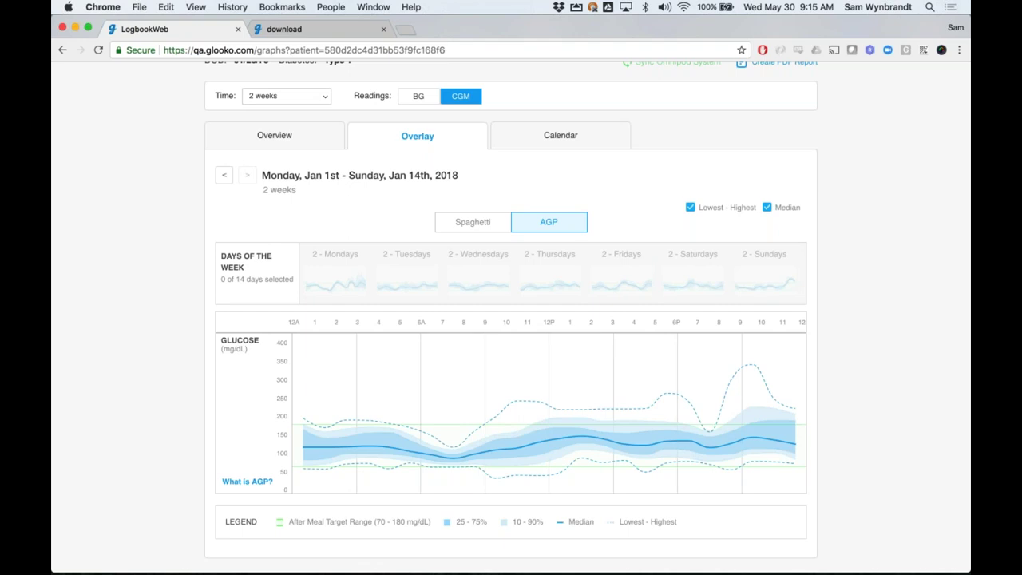
{"action": "scroll", "coordinate": [510, 320], "scroll_direction": "down", "scroll_amount": 1}
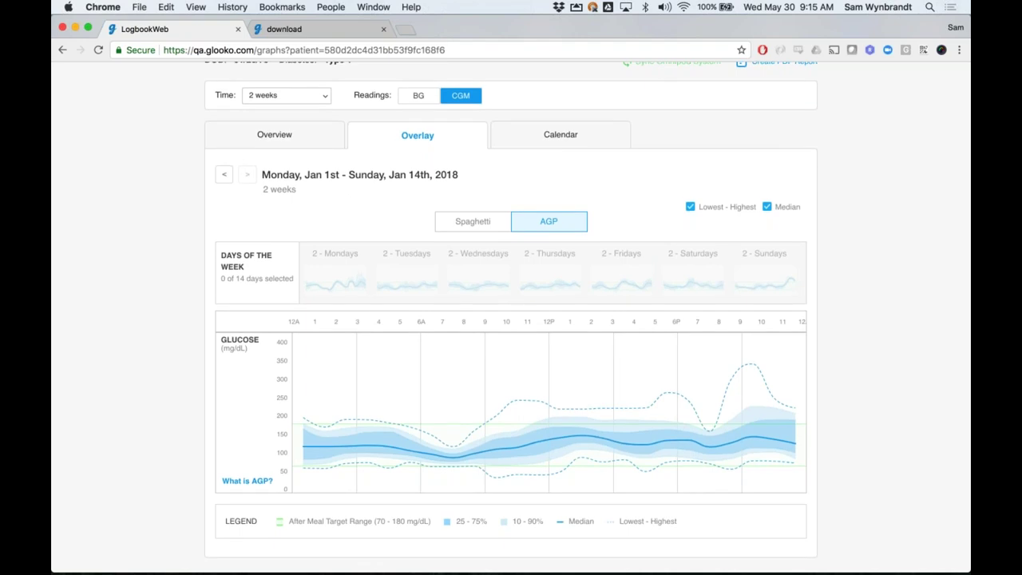
{"action": "scroll", "coordinate": [663, 202], "scroll_direction": "down", "scroll_amount": 1}
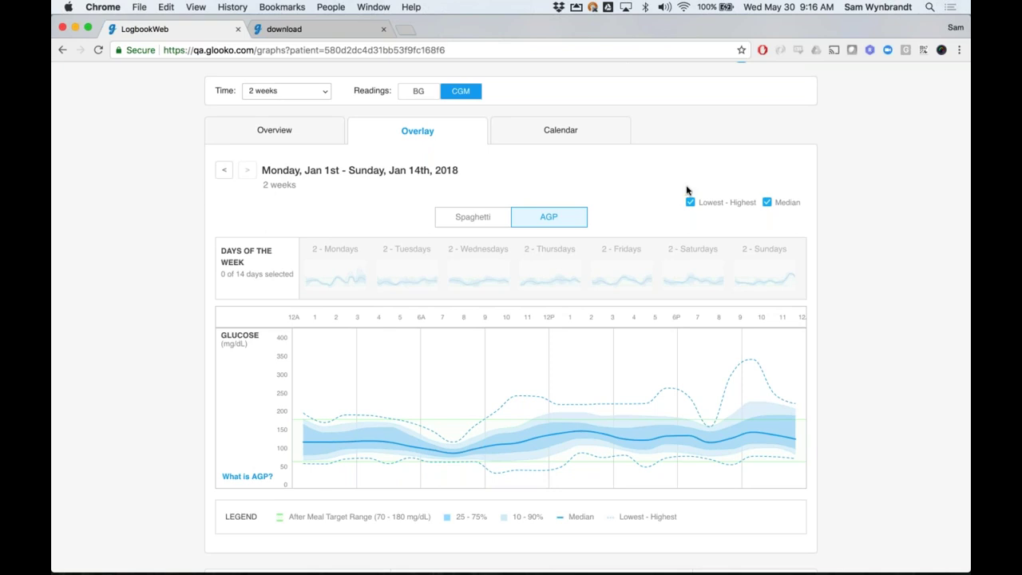
{"action": "left_click", "coordinate": [692, 203]}
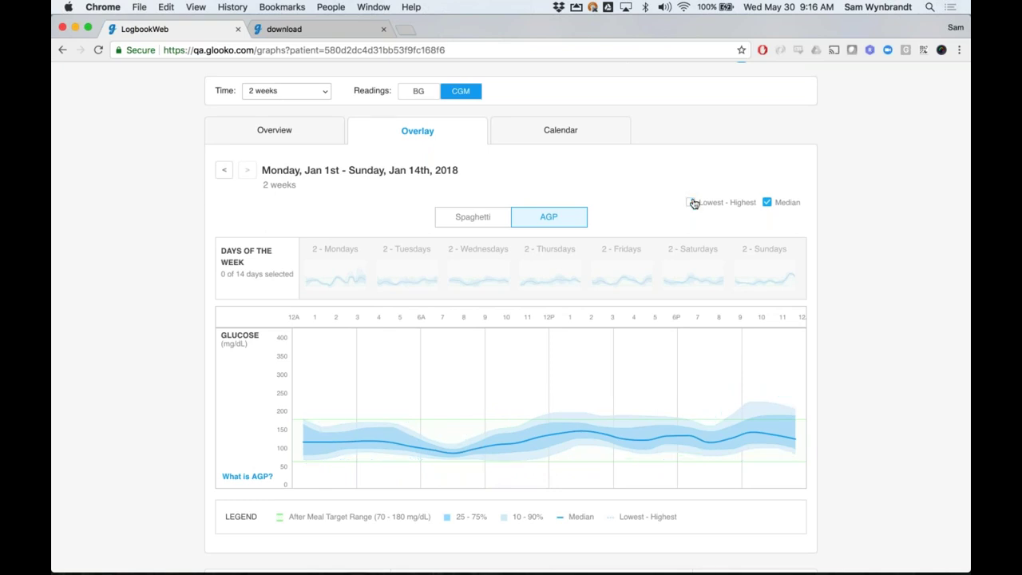
{"action": "scroll", "coordinate": [670, 175], "scroll_direction": "down", "scroll_amount": 3}
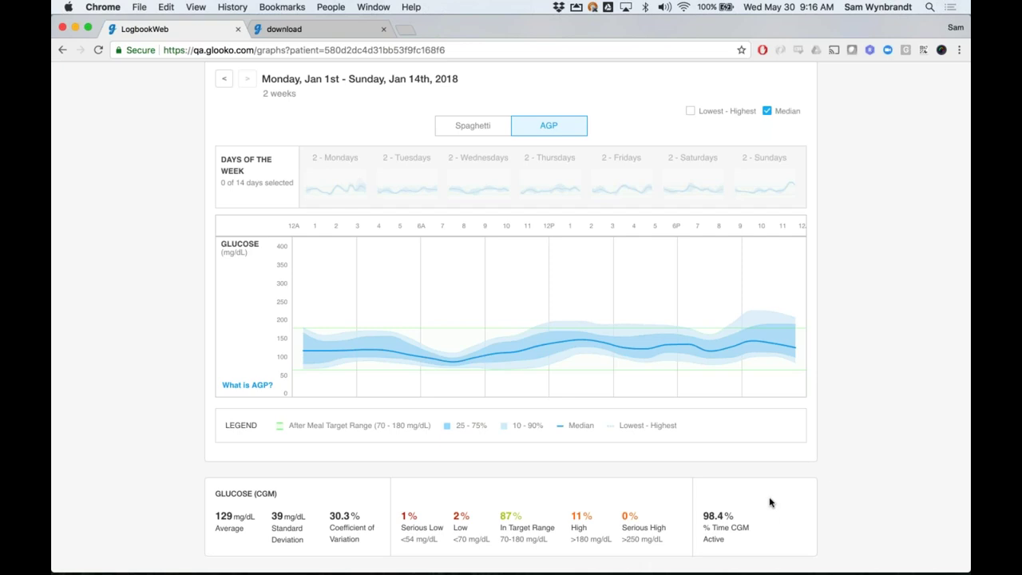
{"action": "scroll", "coordinate": [832, 474], "scroll_direction": "up", "scroll_amount": 2}
{"action": "scroll", "coordinate": [833, 474], "scroll_direction": "up", "scroll_amount": 1}
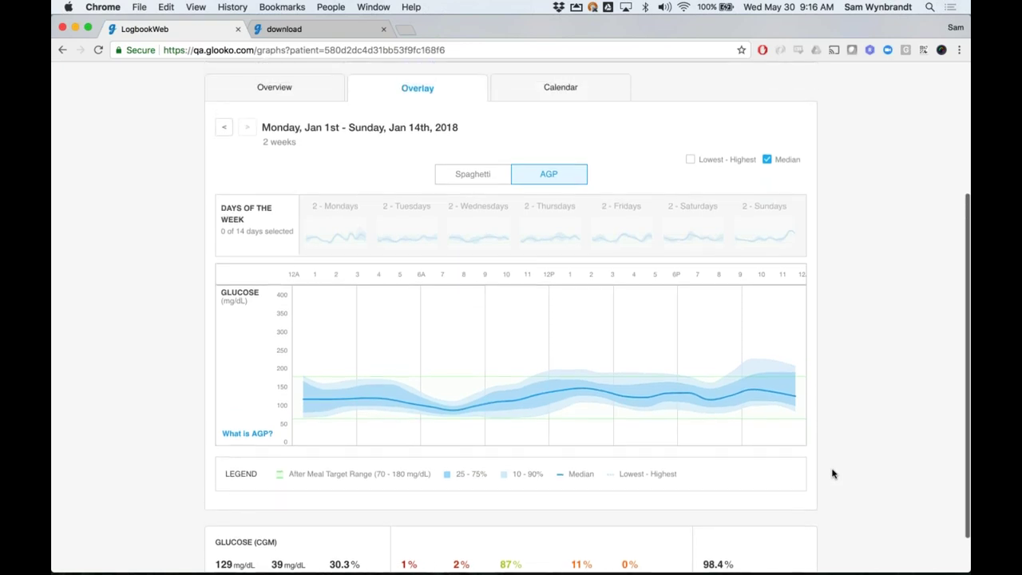
{"action": "scroll", "coordinate": [832, 474], "scroll_direction": "up", "scroll_amount": 1}
{"action": "scroll", "coordinate": [832, 474], "scroll_direction": "up", "scroll_amount": 1}
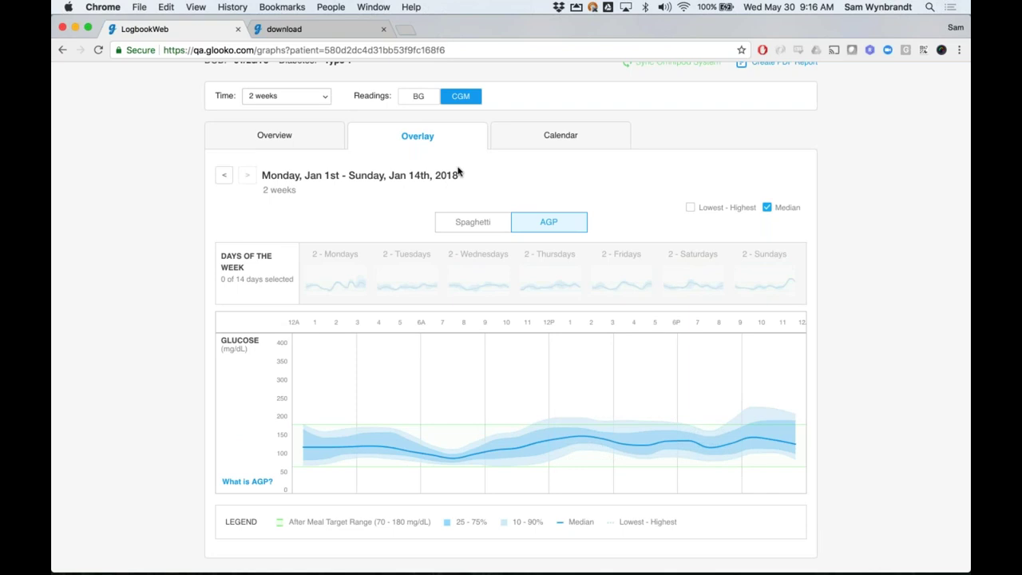
Switch the Overlay to spaghetti traces of BG meter readings instead of CGM
{"action": "left_click", "coordinate": [473, 221]}
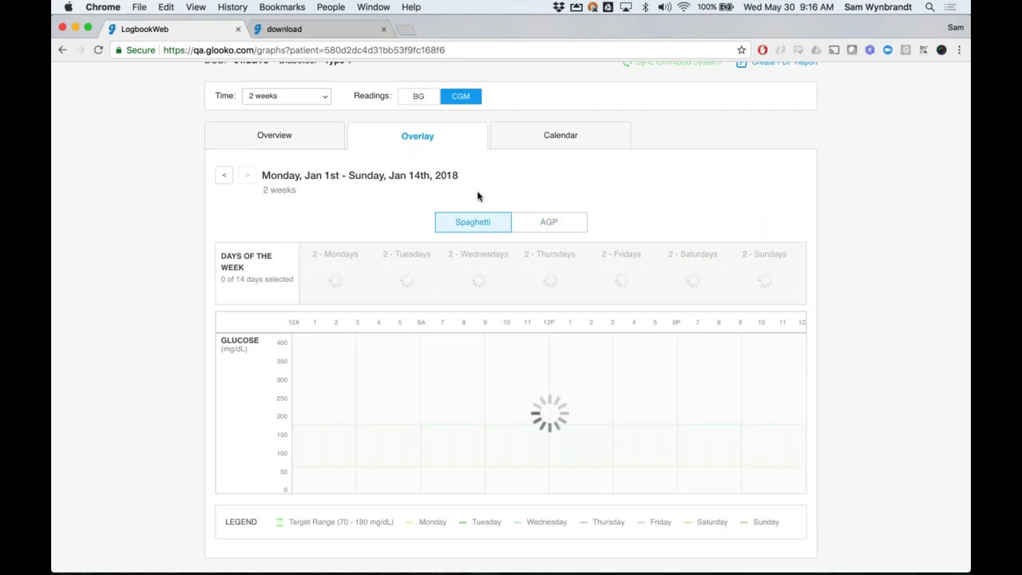
{"action": "left_click", "coordinate": [423, 99]}
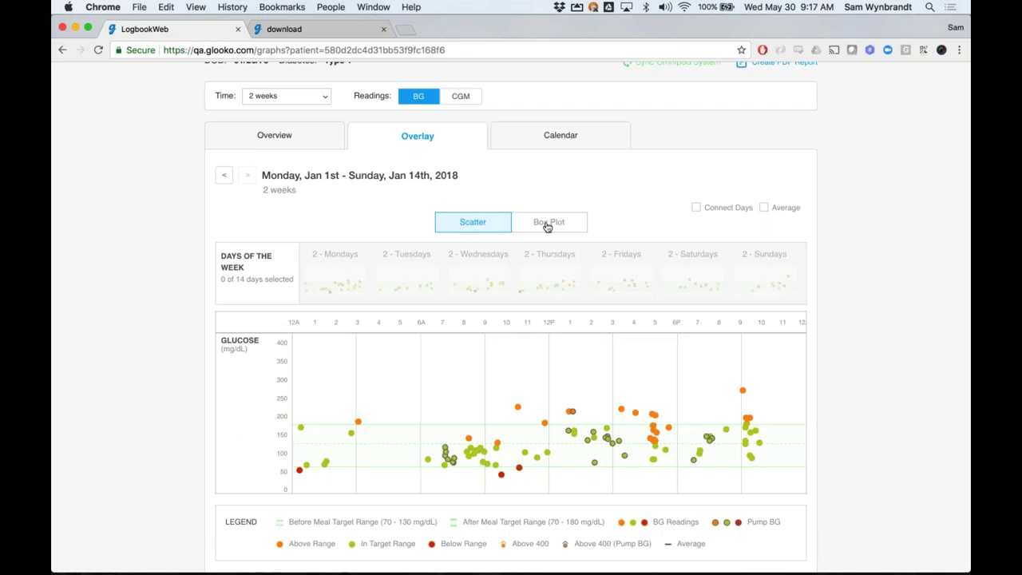
{"action": "mouse_move", "coordinate": [681, 347]}
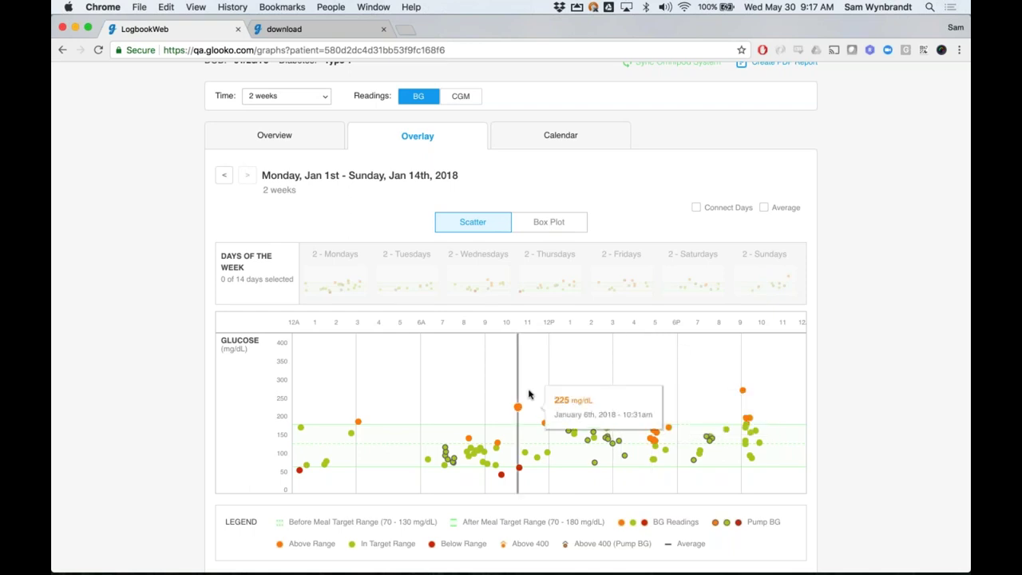
{"action": "scroll", "coordinate": [550, 385], "scroll_direction": "down", "scroll_amount": 1}
{"action": "scroll", "coordinate": [550, 384], "scroll_direction": "down", "scroll_amount": 3}
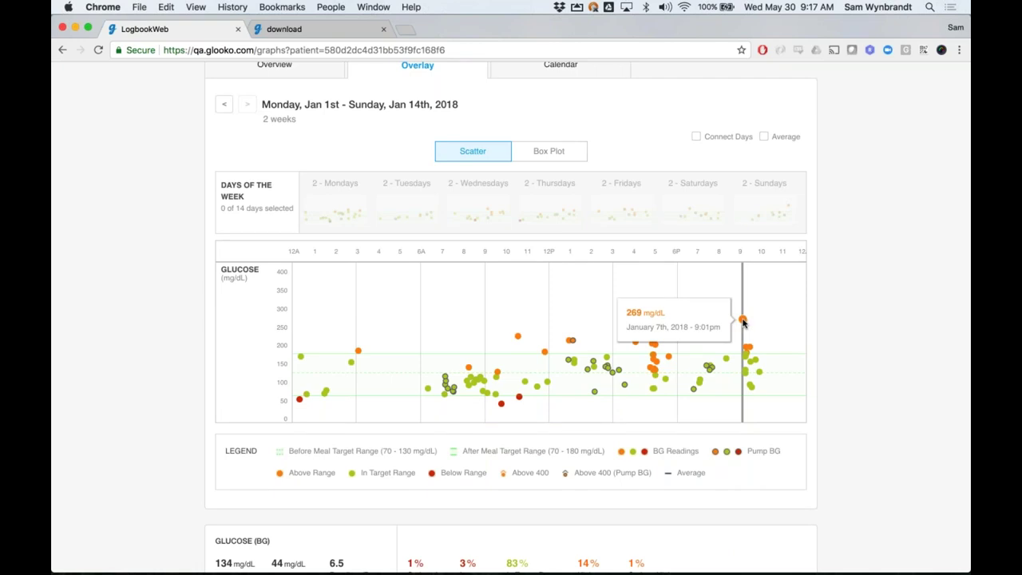
Inspect the 269 mg/dL January 7 reading, then display BG readings as a box plot
{"action": "left_click", "coordinate": [742, 320]}
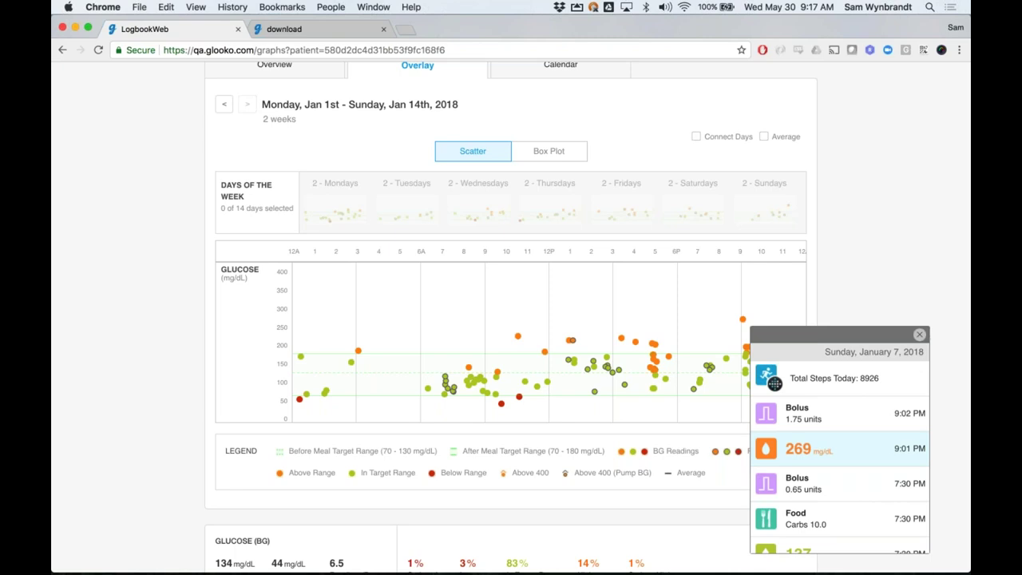
{"action": "left_click", "coordinate": [920, 334]}
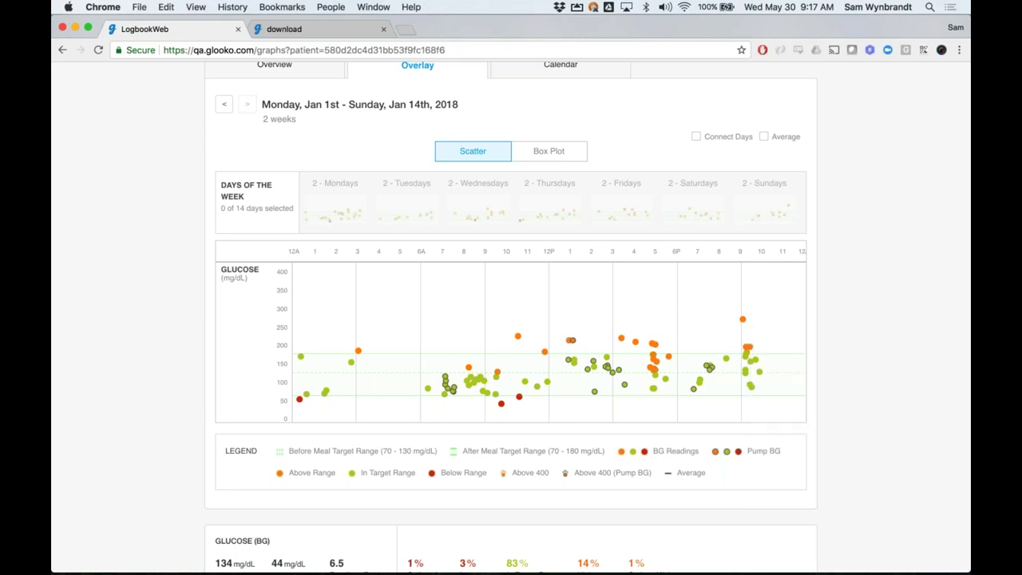
{"action": "left_click", "coordinate": [548, 151]}
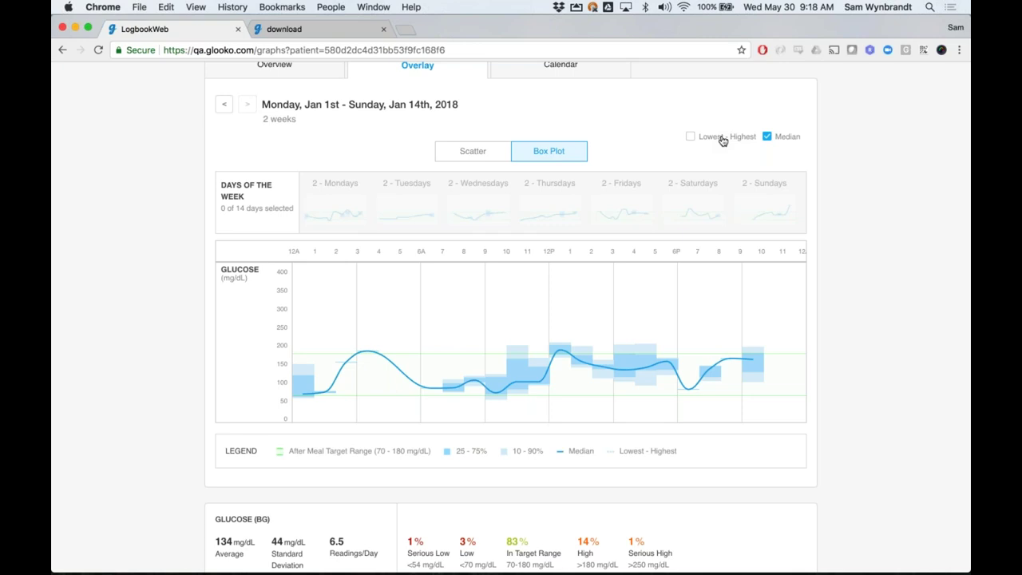
Return to the scatter plot with CGM readings, then open the two-week Calendar view
{"action": "left_click", "coordinate": [493, 157]}
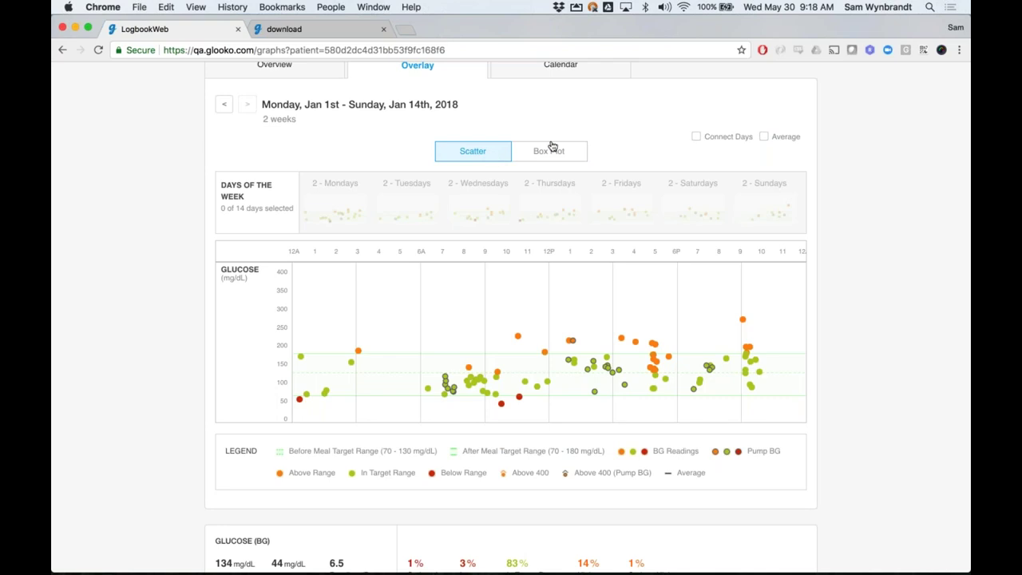
{"action": "scroll", "coordinate": [551, 146], "scroll_direction": "up", "scroll_amount": 3}
{"action": "left_click", "coordinate": [458, 110]}
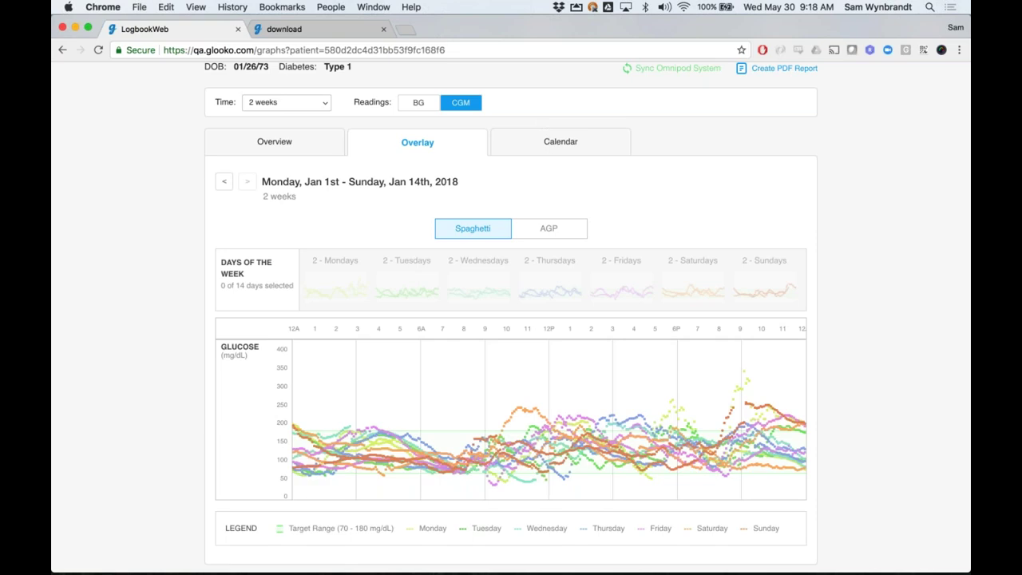
{"action": "left_click", "coordinate": [547, 142]}
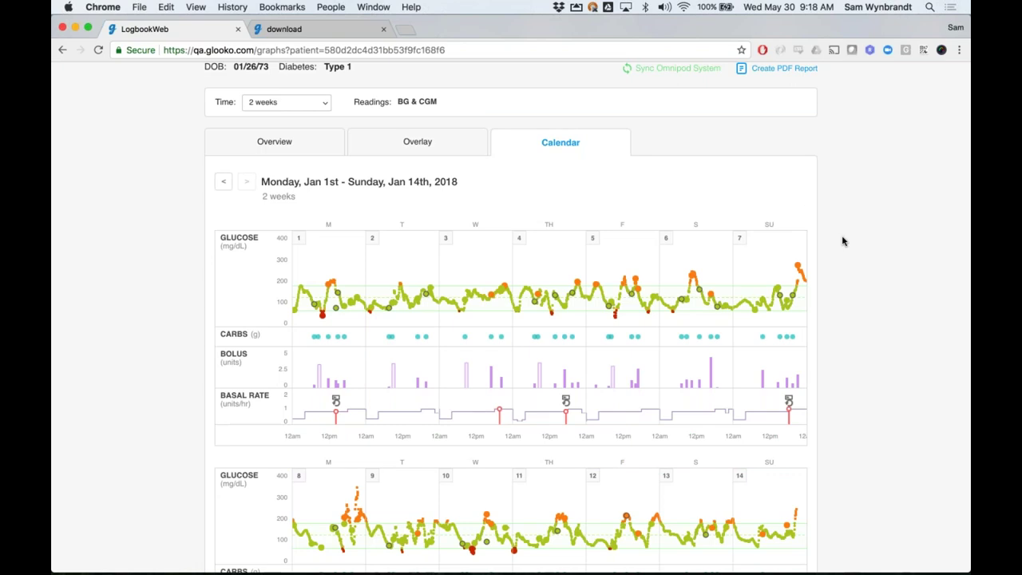
{"action": "scroll", "coordinate": [843, 242], "scroll_direction": "down", "scroll_amount": 3}
{"action": "scroll", "coordinate": [847, 244], "scroll_direction": "down", "scroll_amount": 1}
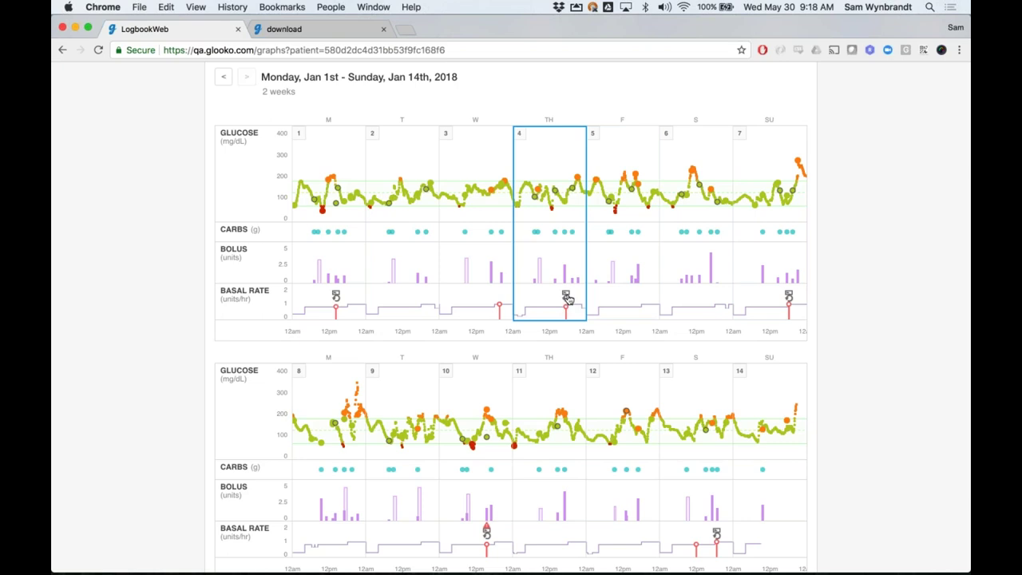
{"action": "scroll", "coordinate": [568, 299], "scroll_direction": "down", "scroll_amount": 2}
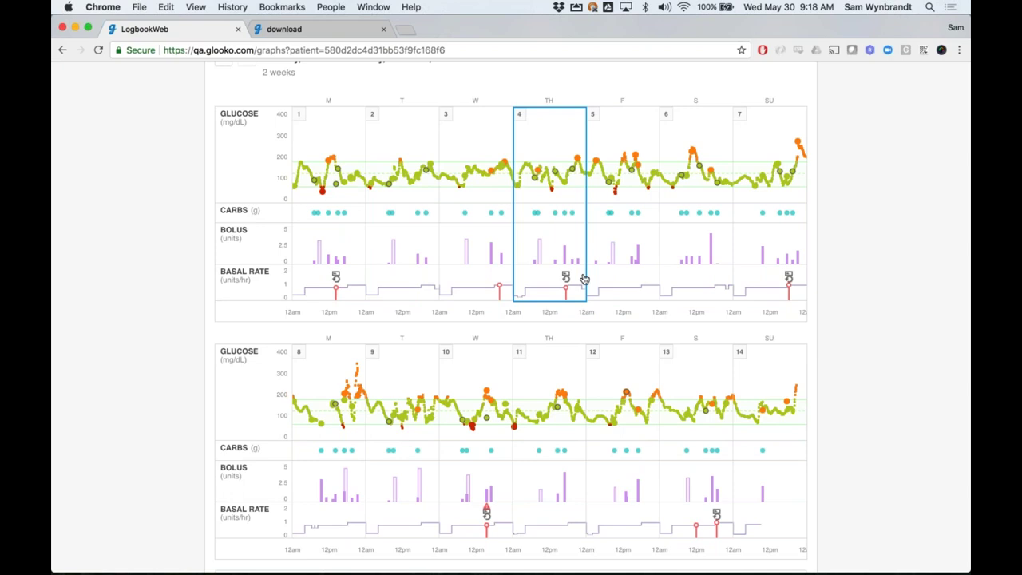
Open the single-day view for Thursday Jan 4 and pan its timeline into the evening
{"action": "left_click", "coordinate": [583, 279]}
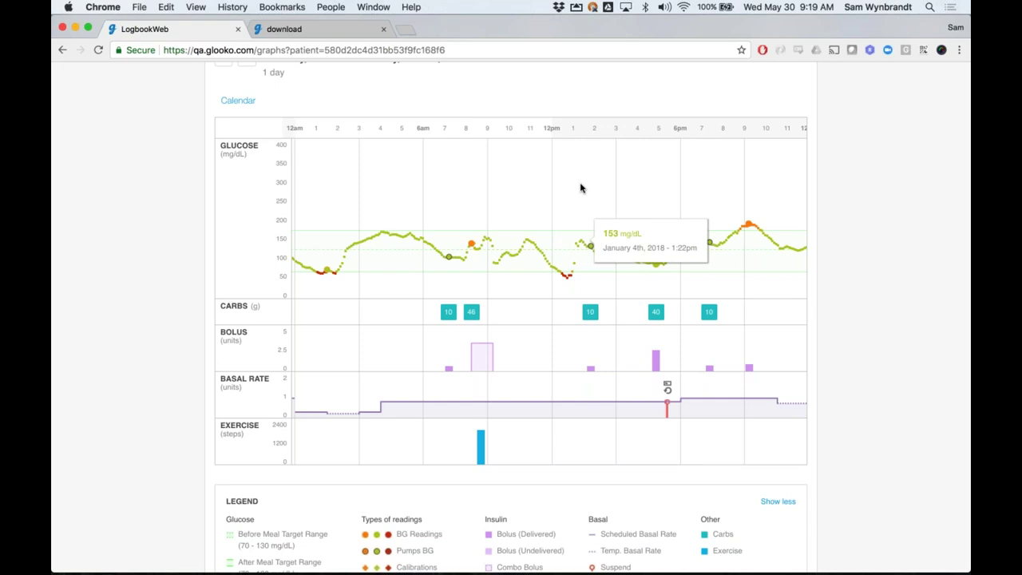
{"action": "left_click_drag", "start_coordinate": [688, 190], "coordinate": [520, 183]}
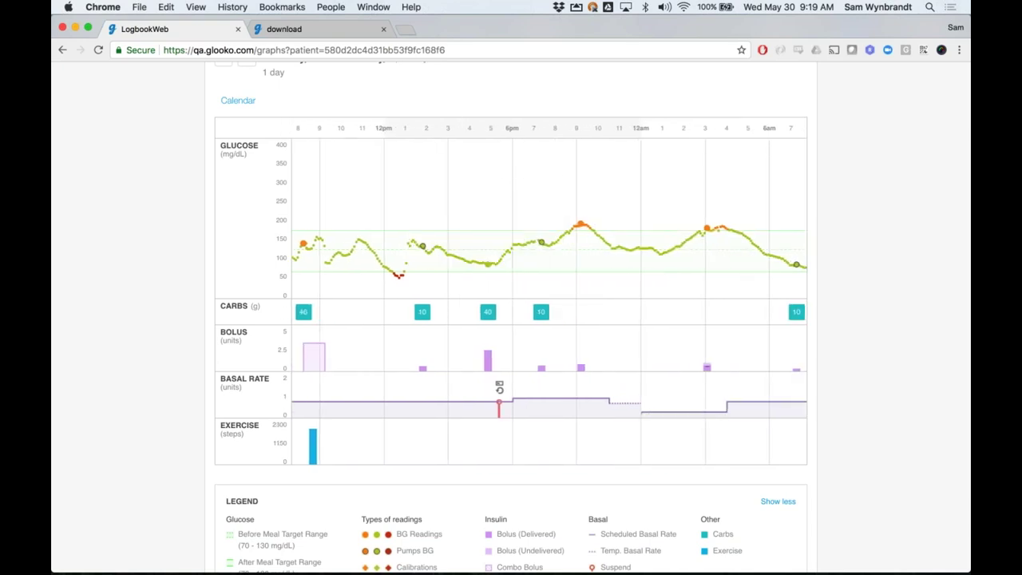
{"action": "scroll", "coordinate": [563, 175], "scroll_direction": "up", "scroll_amount": 2}
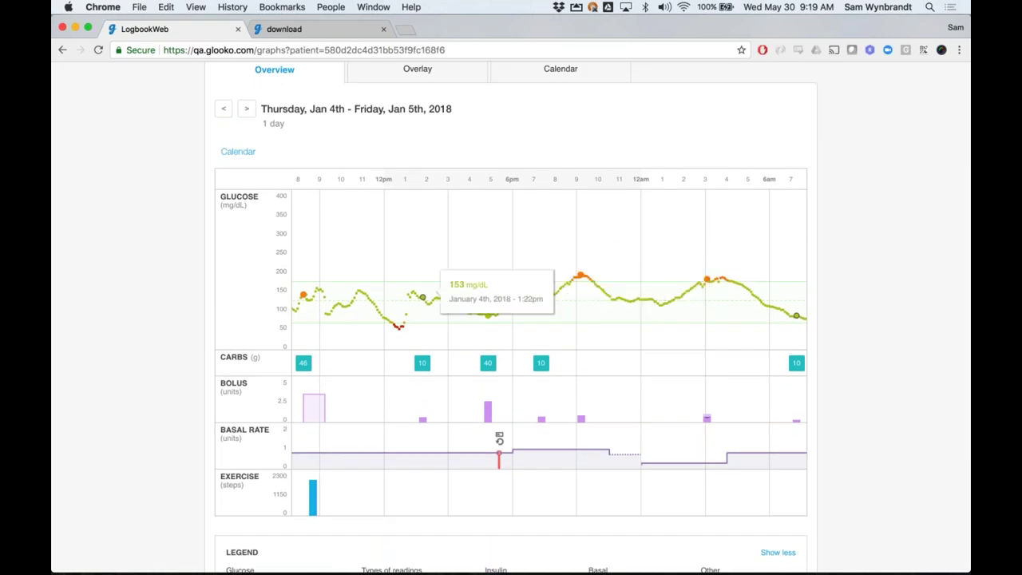
Return to the two-week Calendar for Jan 1–14, 2018 and scroll through it
{"action": "left_click", "coordinate": [241, 152]}
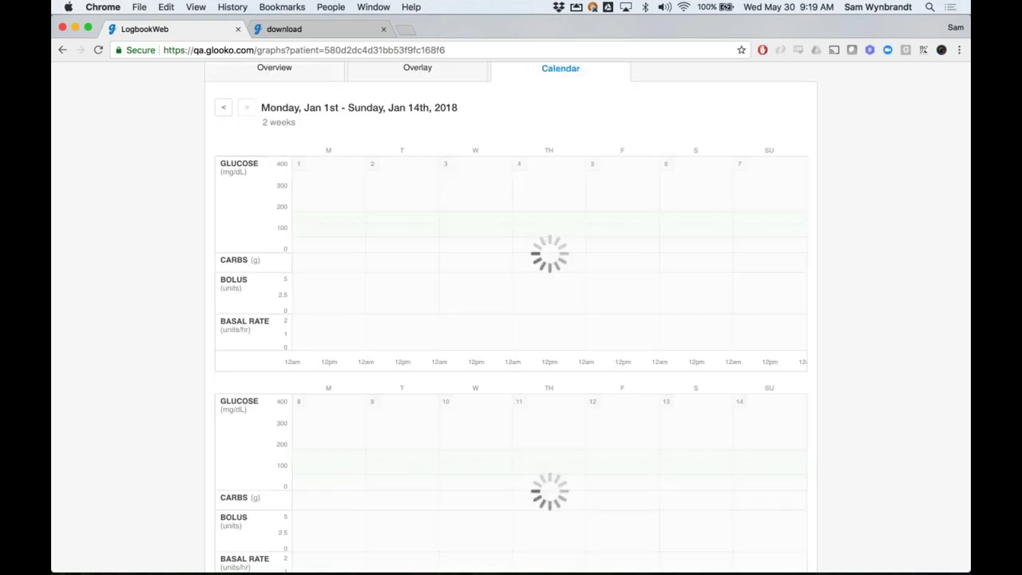
{"action": "scroll", "coordinate": [153, 250], "scroll_direction": "down", "scroll_amount": 5}
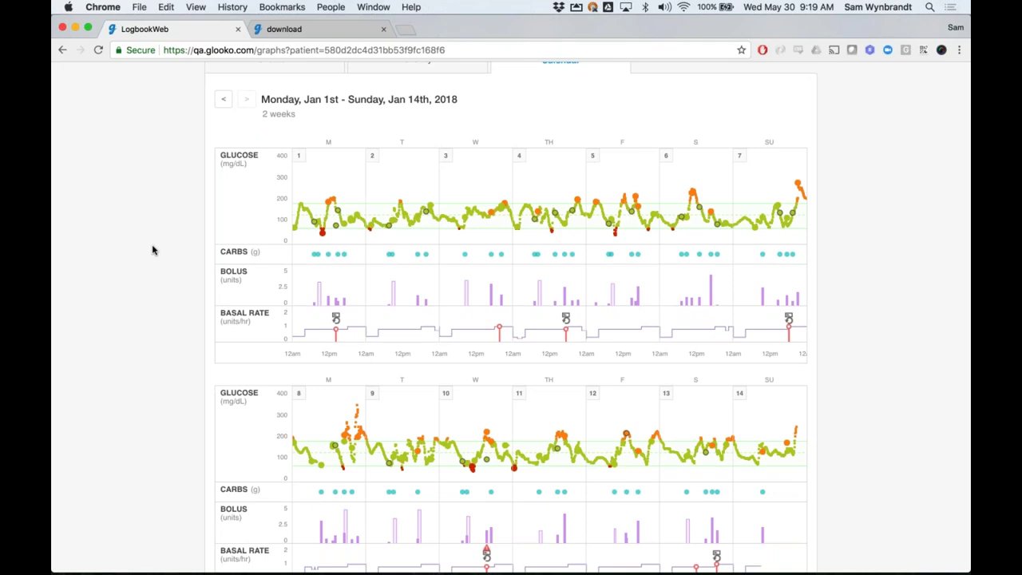
{"action": "scroll", "coordinate": [153, 250], "scroll_direction": "up", "scroll_amount": 2}
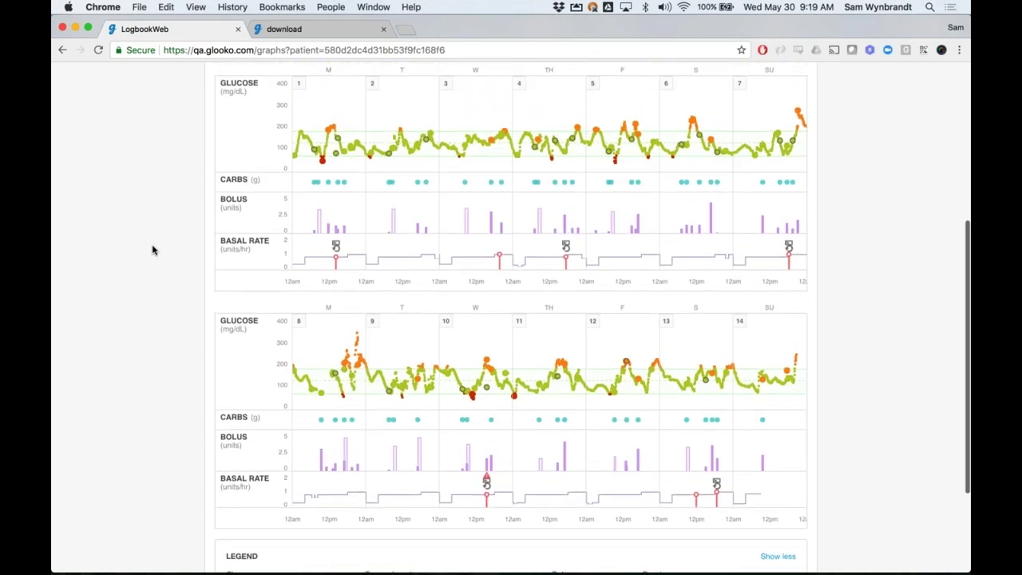
{"action": "scroll", "coordinate": [153, 250], "scroll_direction": "up", "scroll_amount": 3}
{"action": "scroll", "coordinate": [153, 250], "scroll_direction": "up", "scroll_amount": 6}
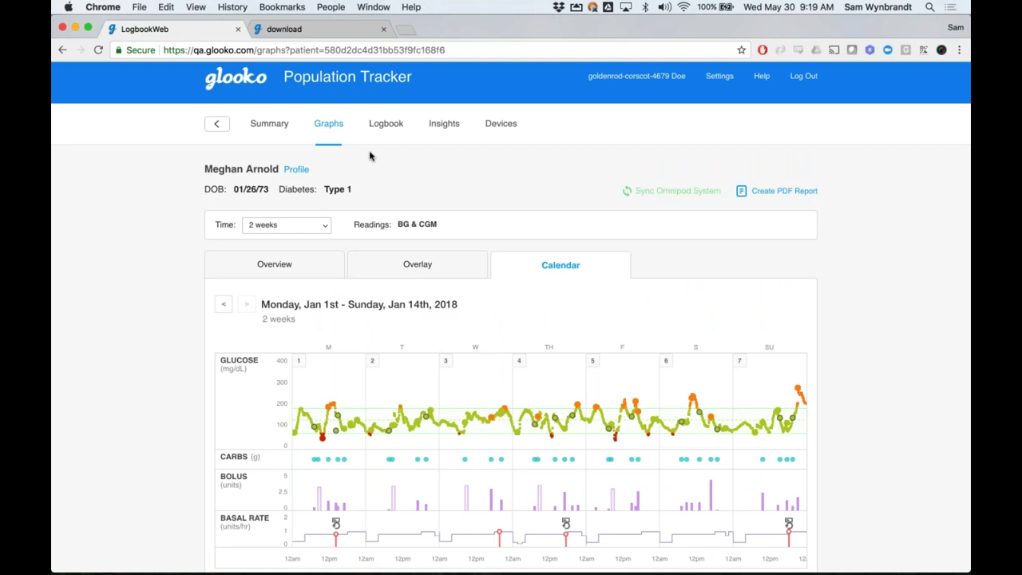
Open the Logbook and scroll through the two-week grid of hourly BG, carbs and bolus entries
{"action": "left_click", "coordinate": [385, 123]}
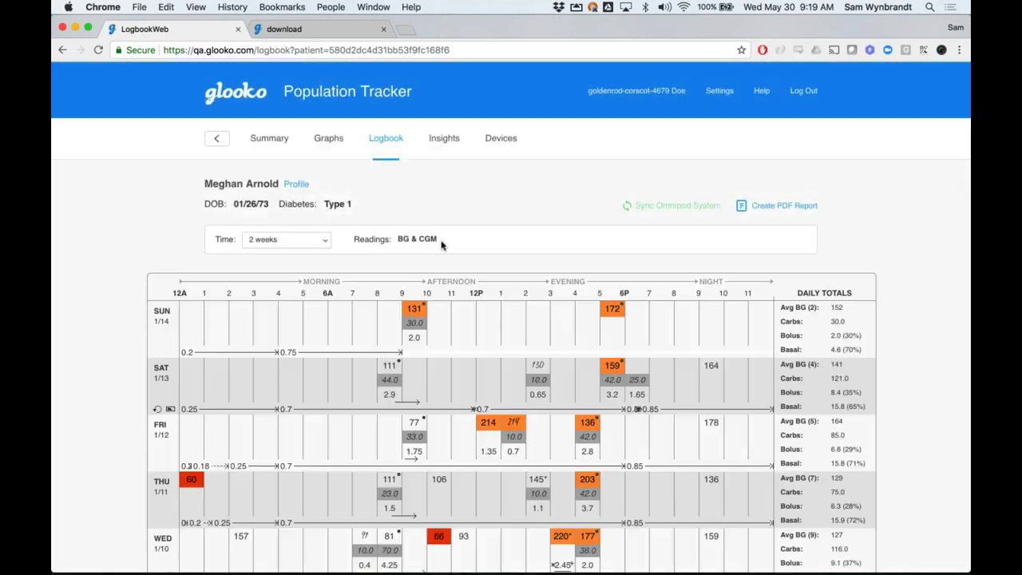
{"action": "scroll", "coordinate": [442, 245], "scroll_direction": "down", "scroll_amount": 4}
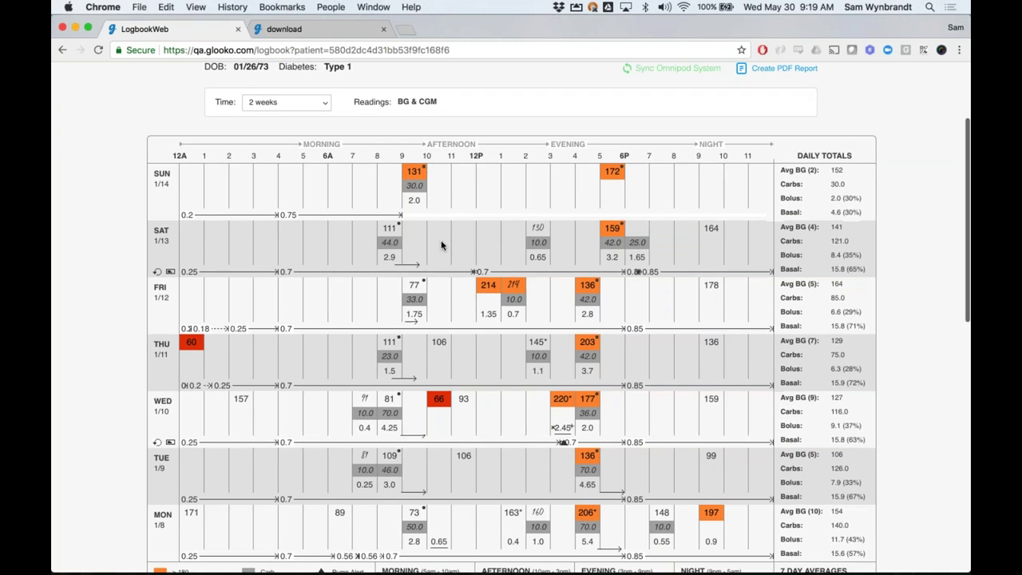
{"action": "scroll", "coordinate": [441, 245], "scroll_direction": "down", "scroll_amount": 1}
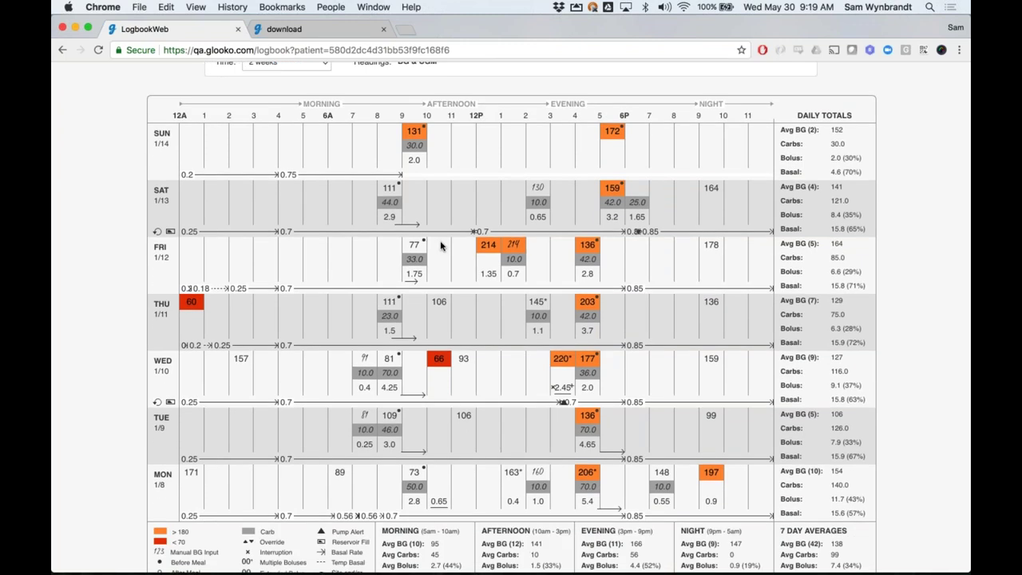
{"action": "scroll", "coordinate": [442, 245], "scroll_direction": "up", "scroll_amount": 1}
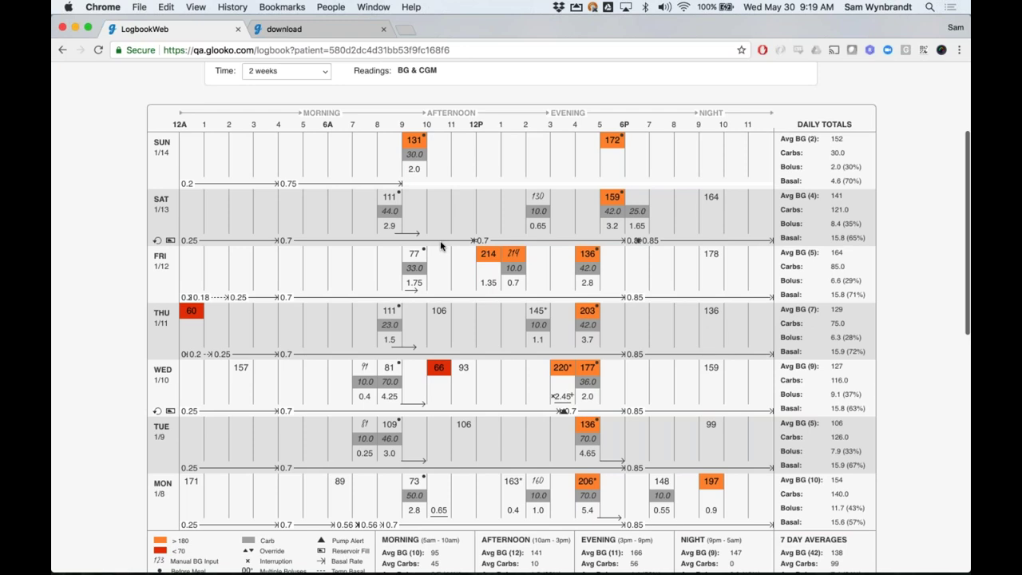
{"action": "scroll", "coordinate": [441, 245], "scroll_direction": "up", "scroll_amount": 3}
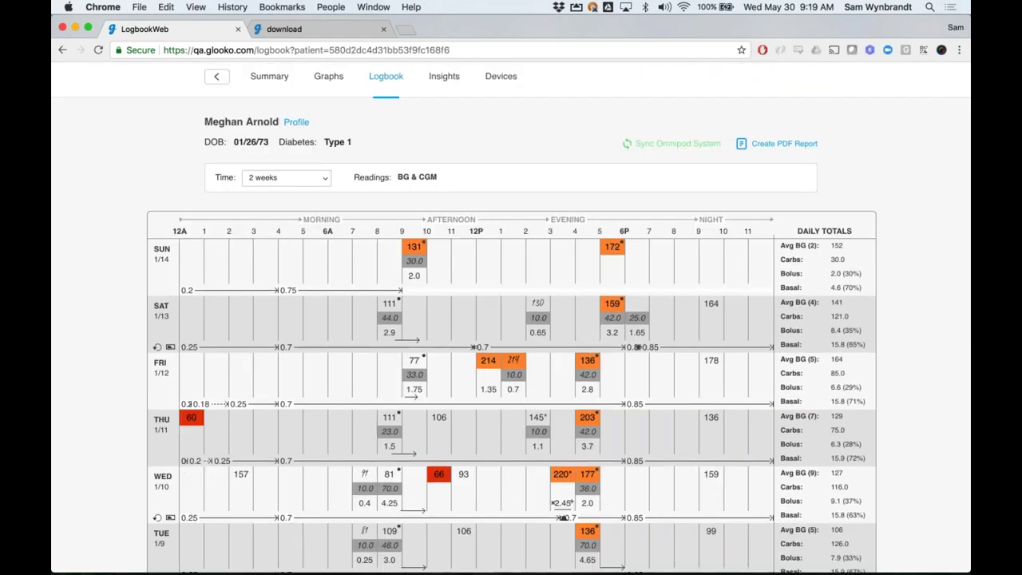
Open Pump Insights and scroll the Set and Site Change tab down to the event table
{"action": "left_click", "coordinate": [442, 77]}
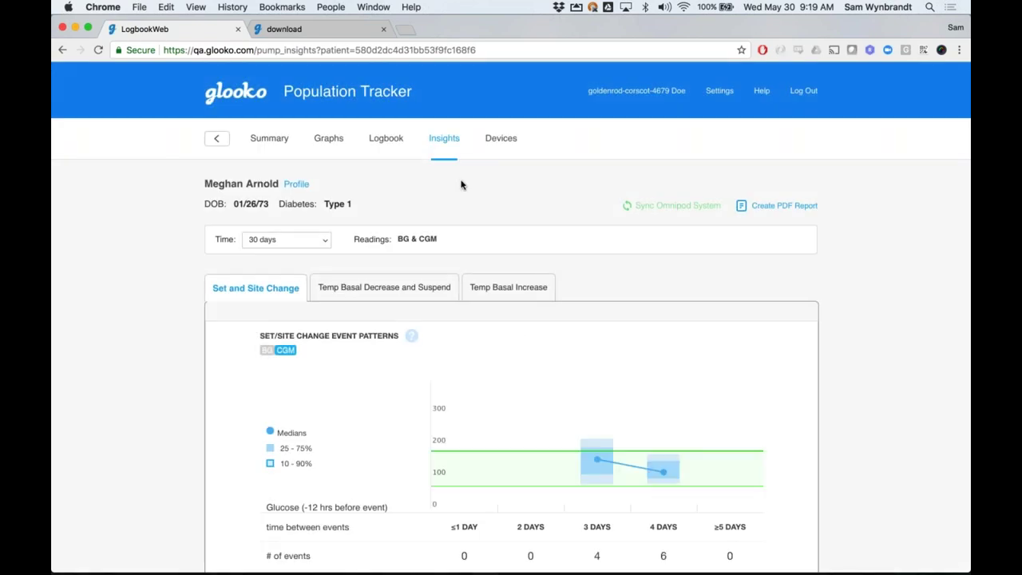
{"action": "scroll", "coordinate": [460, 184], "scroll_direction": "down", "scroll_amount": 1}
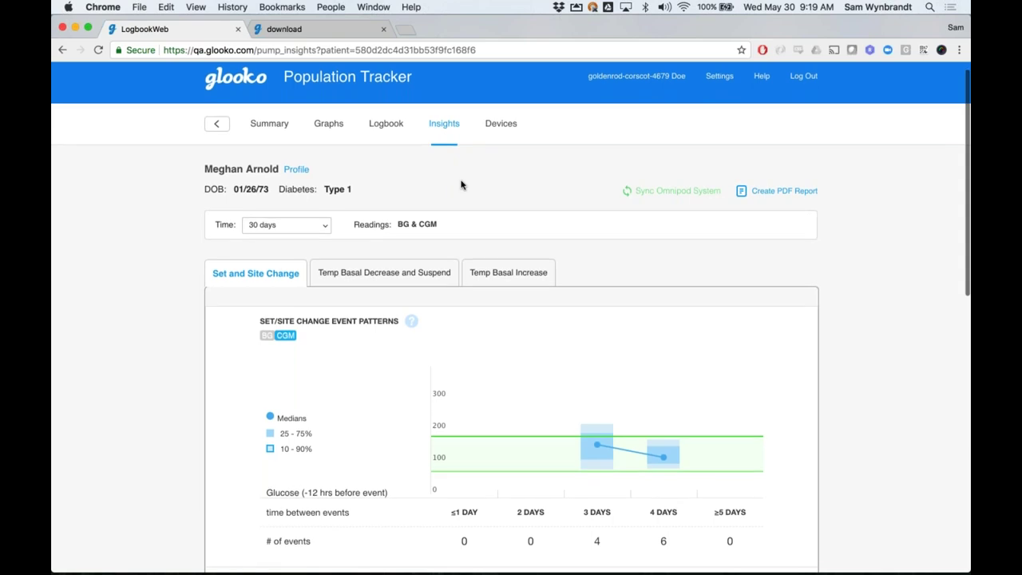
{"action": "scroll", "coordinate": [461, 185], "scroll_direction": "down", "scroll_amount": 2}
{"action": "scroll", "coordinate": [469, 160], "scroll_direction": "down", "scroll_amount": 4}
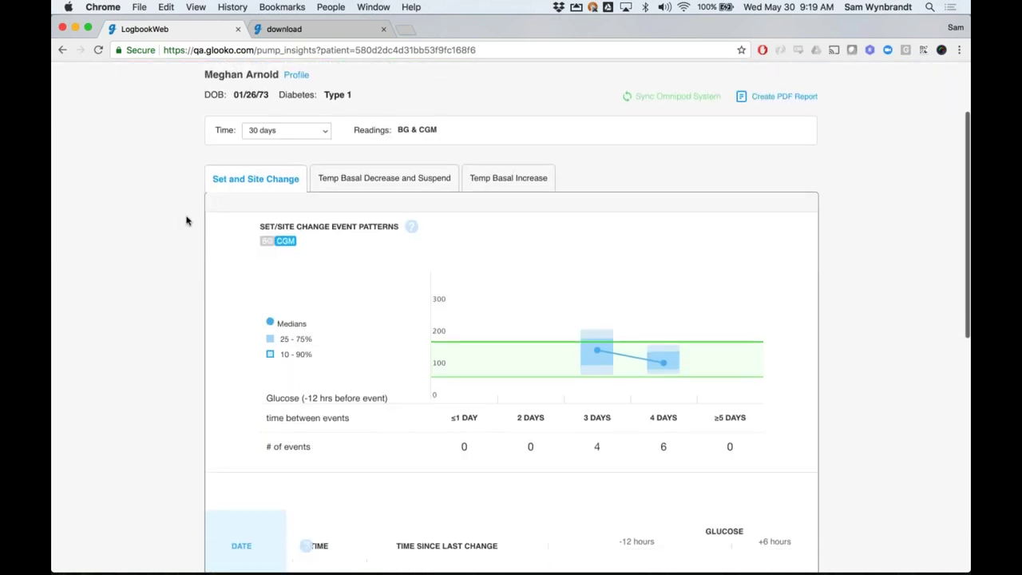
{"action": "scroll", "coordinate": [180, 226], "scroll_direction": "down", "scroll_amount": 2}
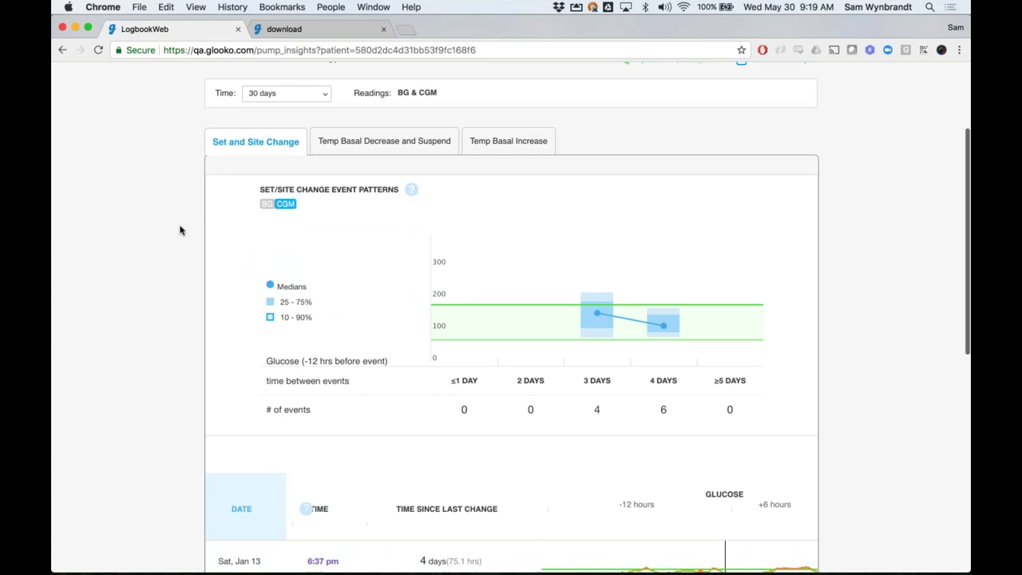
{"action": "scroll", "coordinate": [180, 229], "scroll_direction": "down", "scroll_amount": 1}
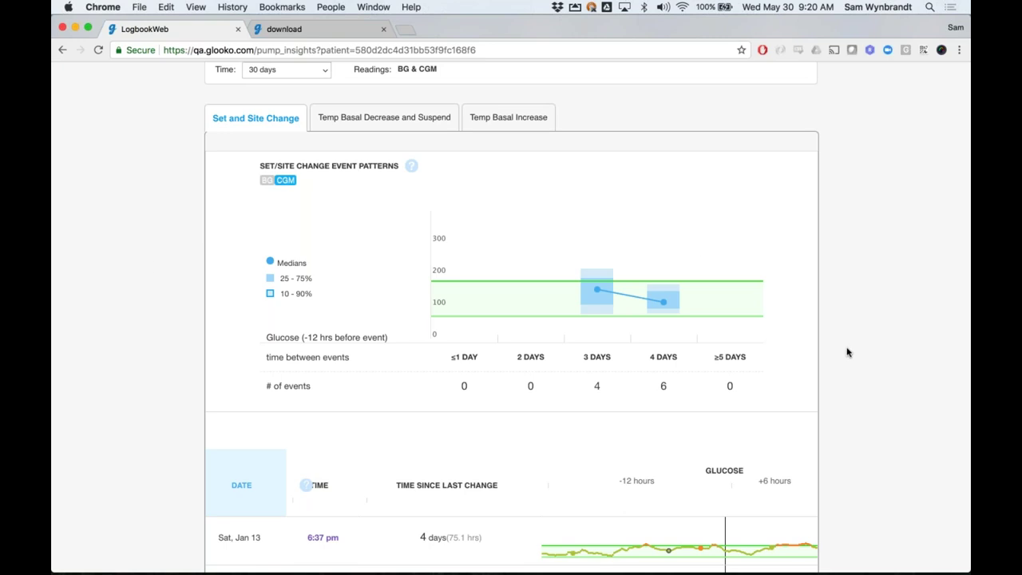
{"action": "scroll", "coordinate": [874, 388], "scroll_direction": "down", "scroll_amount": 2}
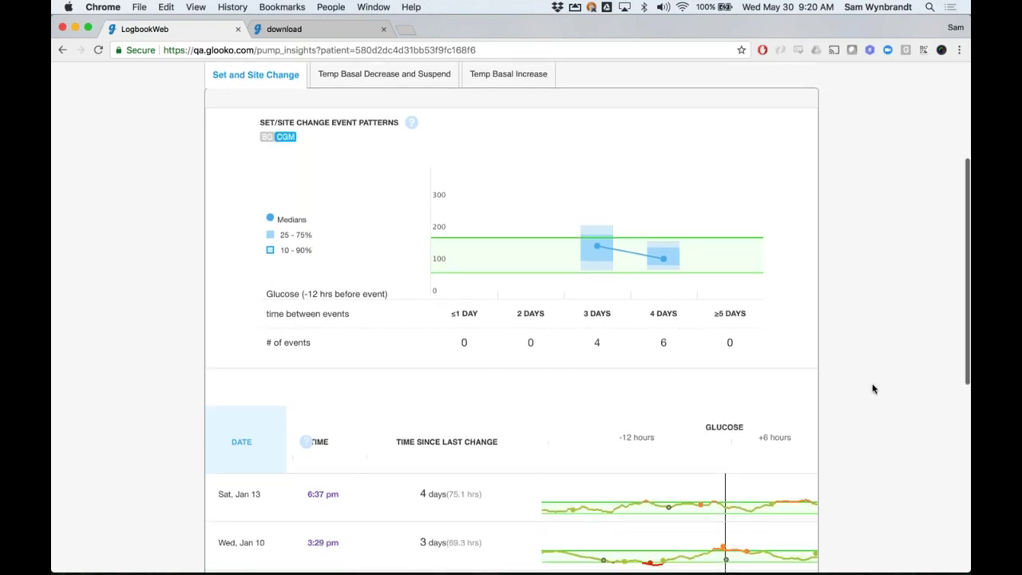
{"action": "scroll", "coordinate": [873, 388], "scroll_direction": "down", "scroll_amount": 6}
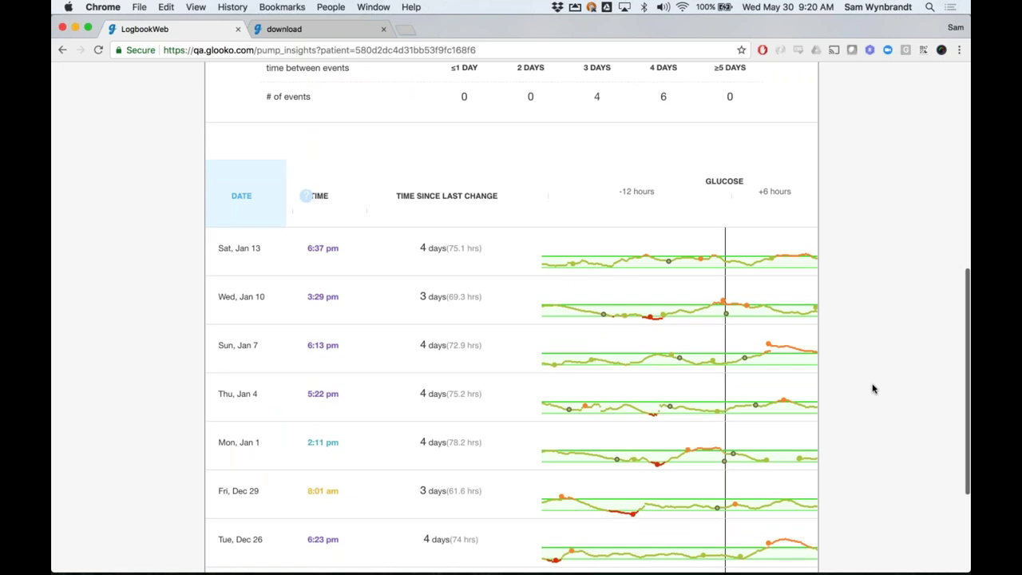
{"action": "scroll", "coordinate": [874, 388], "scroll_direction": "down", "scroll_amount": 1}
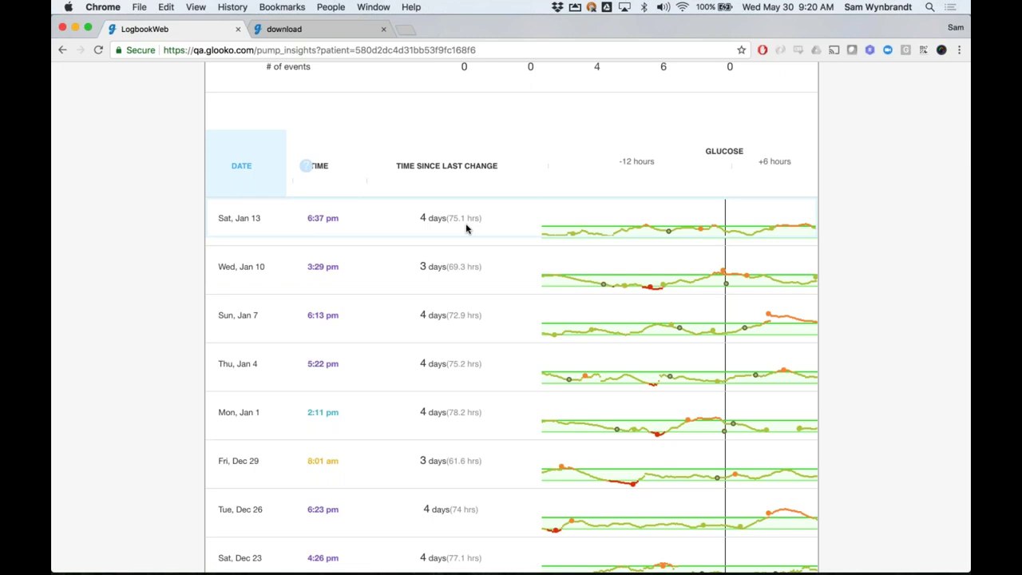
Open the single-day graph for Saturday, Jan 13 from the set-change table and review it
{"action": "left_click", "coordinate": [515, 226]}
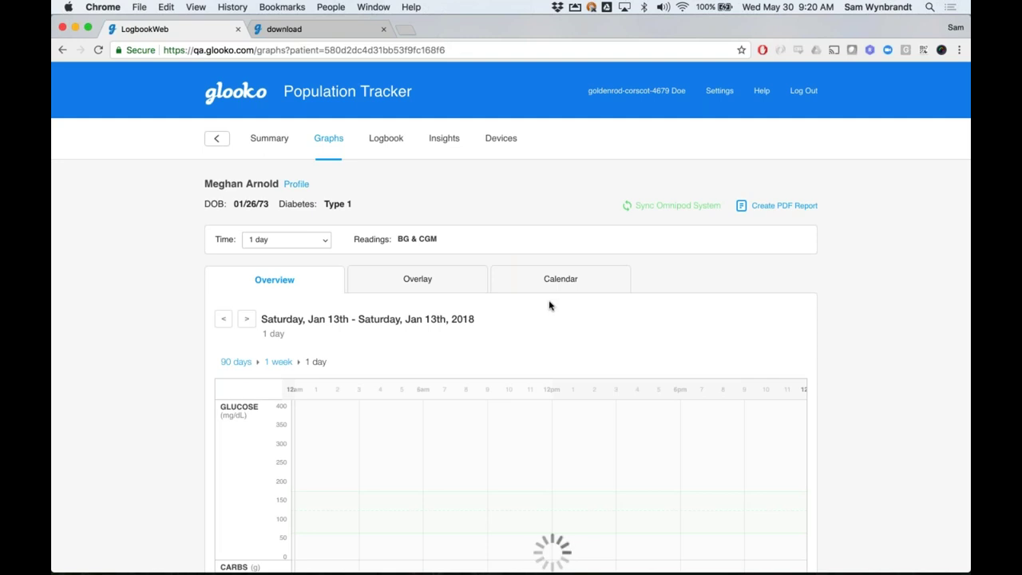
{"action": "scroll", "coordinate": [853, 361], "scroll_direction": "down", "scroll_amount": 3}
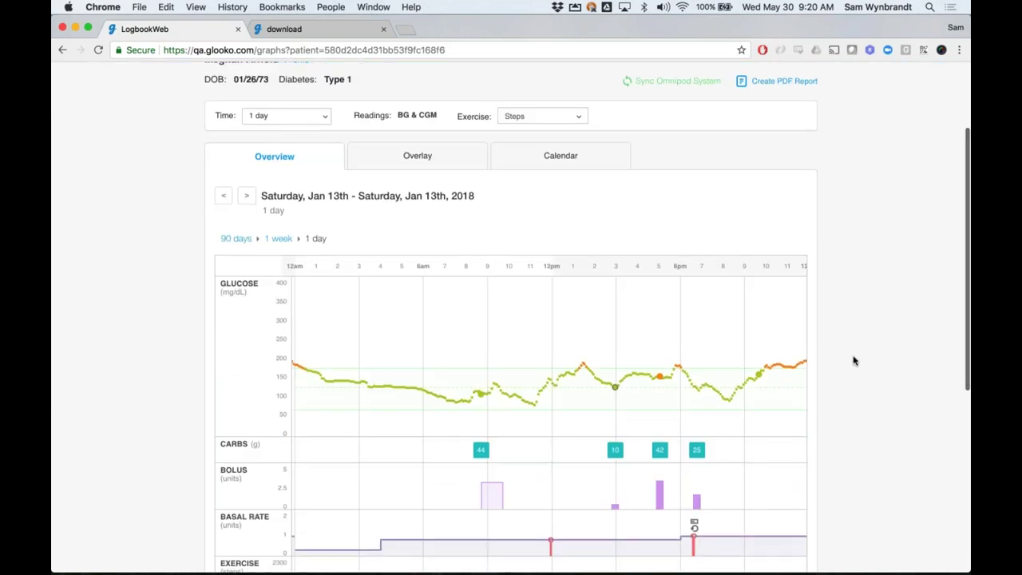
{"action": "scroll", "coordinate": [852, 361], "scroll_direction": "down", "scroll_amount": 1}
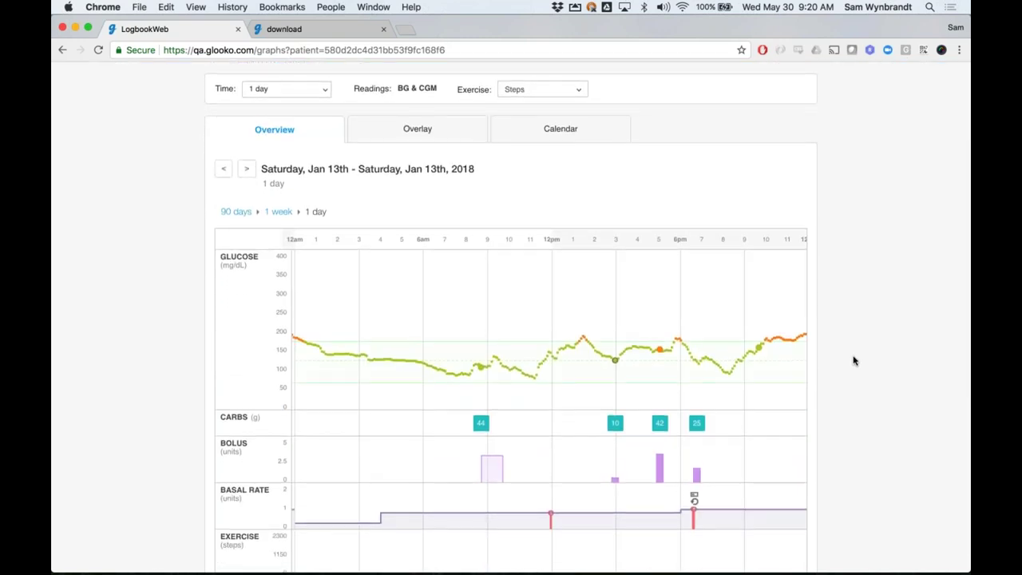
{"action": "scroll", "coordinate": [852, 361], "scroll_direction": "up", "scroll_amount": 2}
{"action": "scroll", "coordinate": [852, 361], "scroll_direction": "up", "scroll_amount": 3}
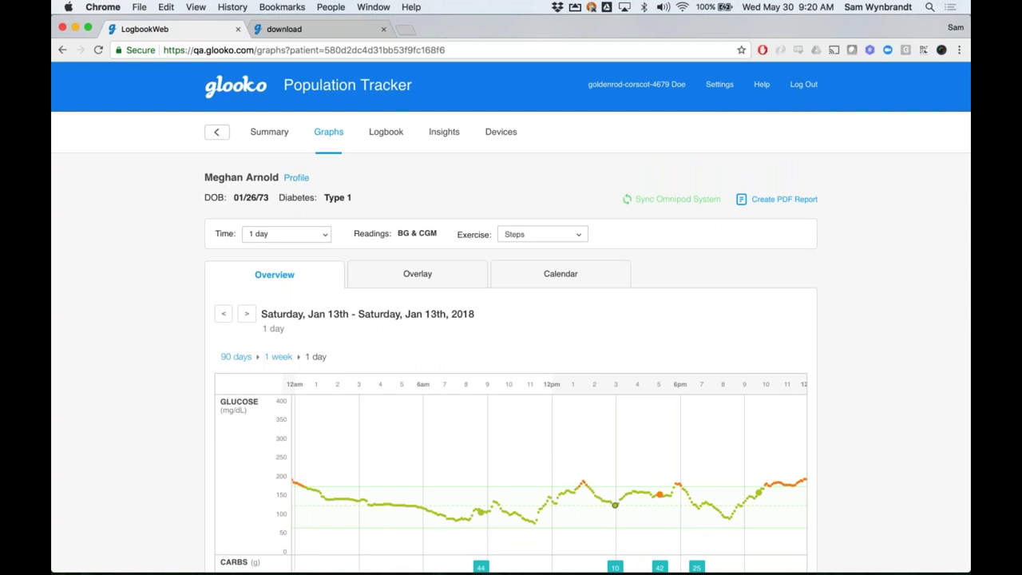
Open the Devices page and scroll through devices, basal rate programs and bolus settings
{"action": "left_click", "coordinate": [503, 139]}
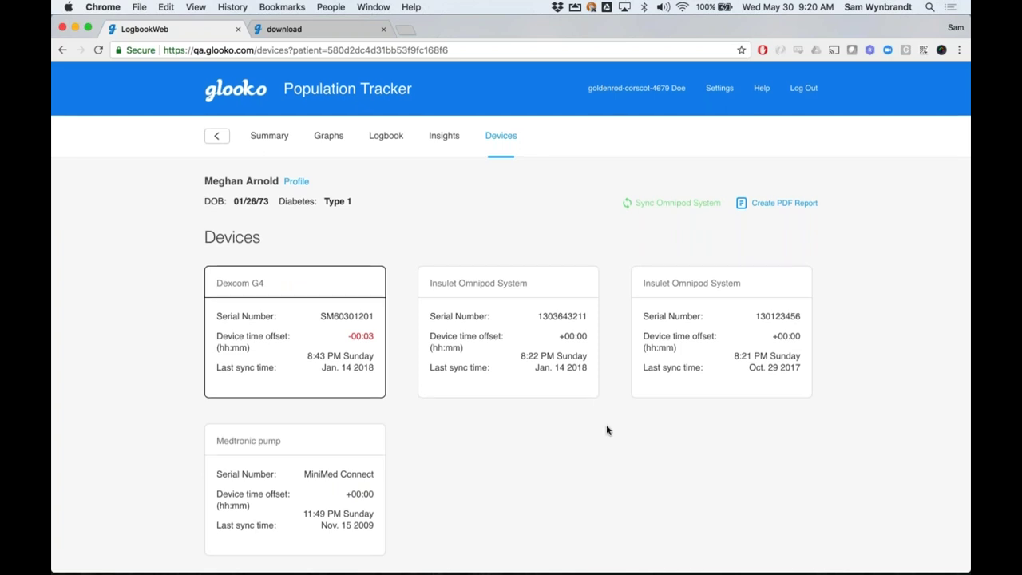
{"action": "scroll", "coordinate": [605, 415], "scroll_direction": "down", "scroll_amount": 2}
{"action": "scroll", "coordinate": [607, 430], "scroll_direction": "down", "scroll_amount": 4}
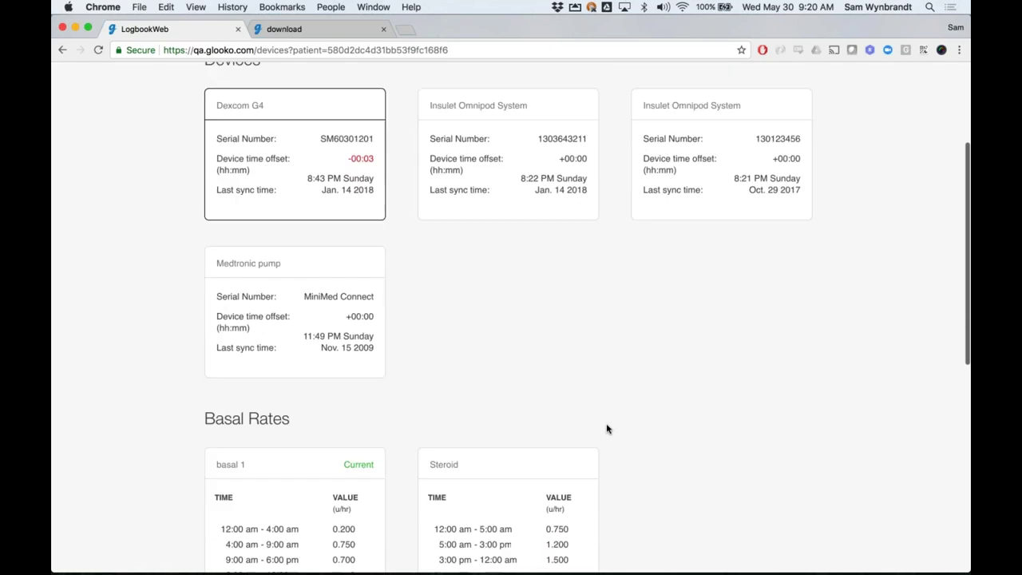
{"action": "scroll", "coordinate": [649, 405], "scroll_direction": "down", "scroll_amount": 4}
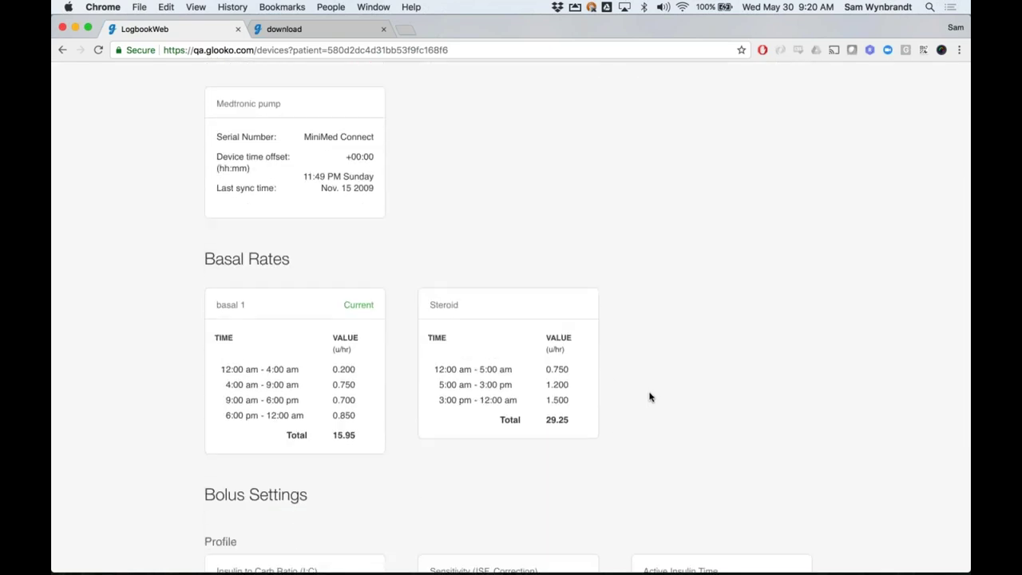
{"action": "scroll", "coordinate": [649, 396], "scroll_direction": "down", "scroll_amount": 5}
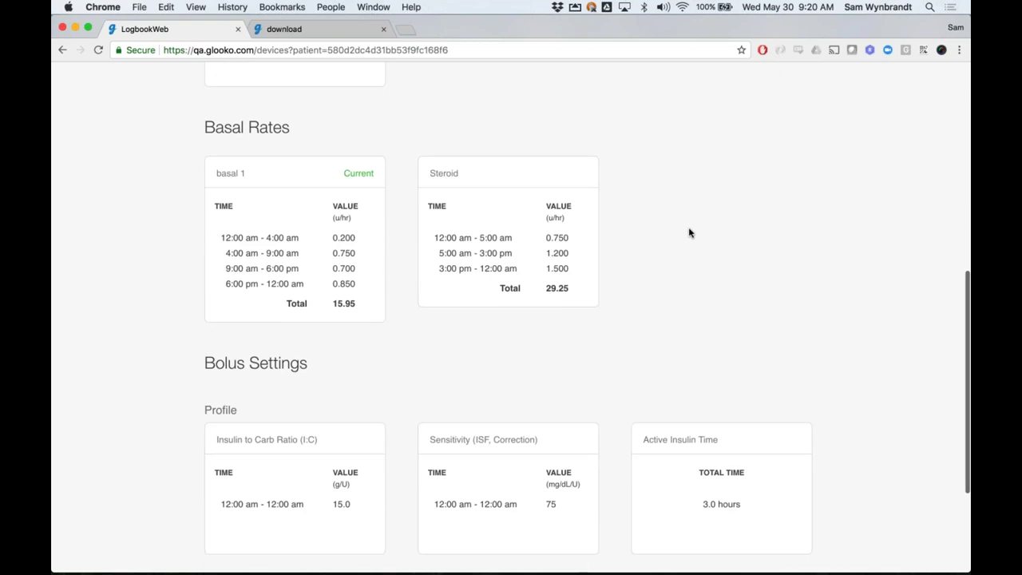
{"action": "scroll", "coordinate": [690, 232], "scroll_direction": "down", "scroll_amount": 5}
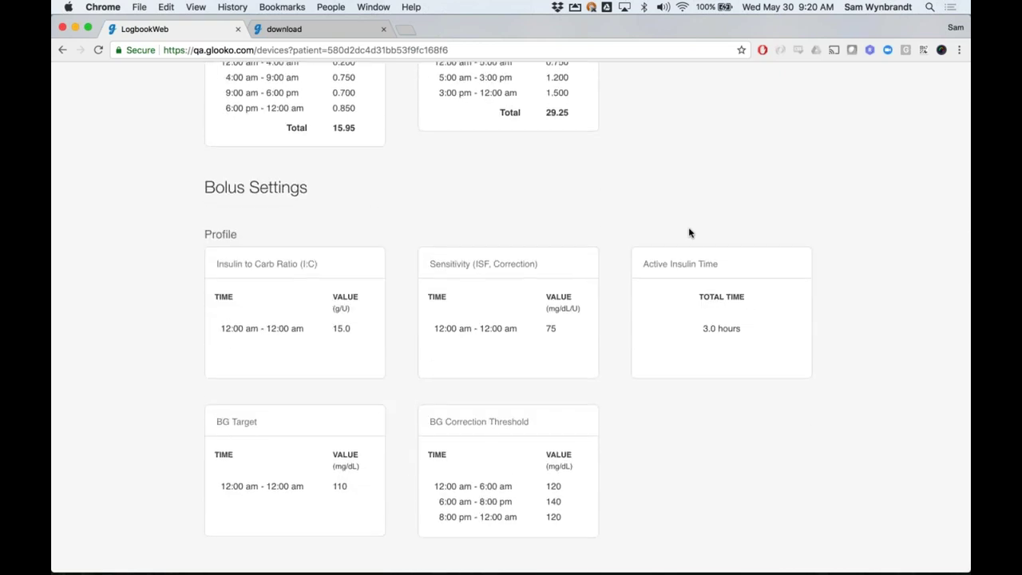
{"action": "scroll", "coordinate": [690, 232], "scroll_direction": "up", "scroll_amount": 5}
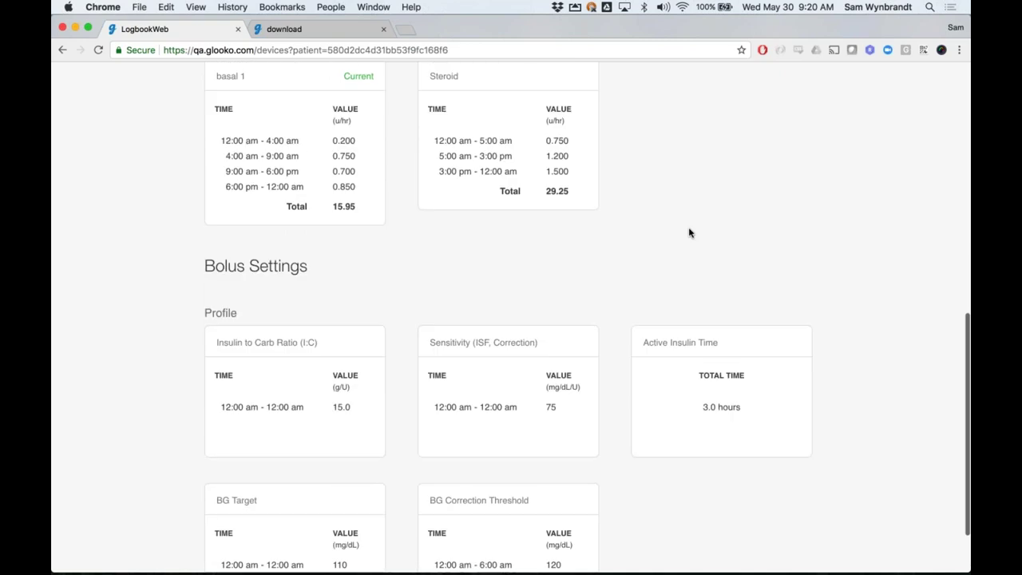
{"action": "scroll", "coordinate": [690, 232], "scroll_direction": "up", "scroll_amount": 5}
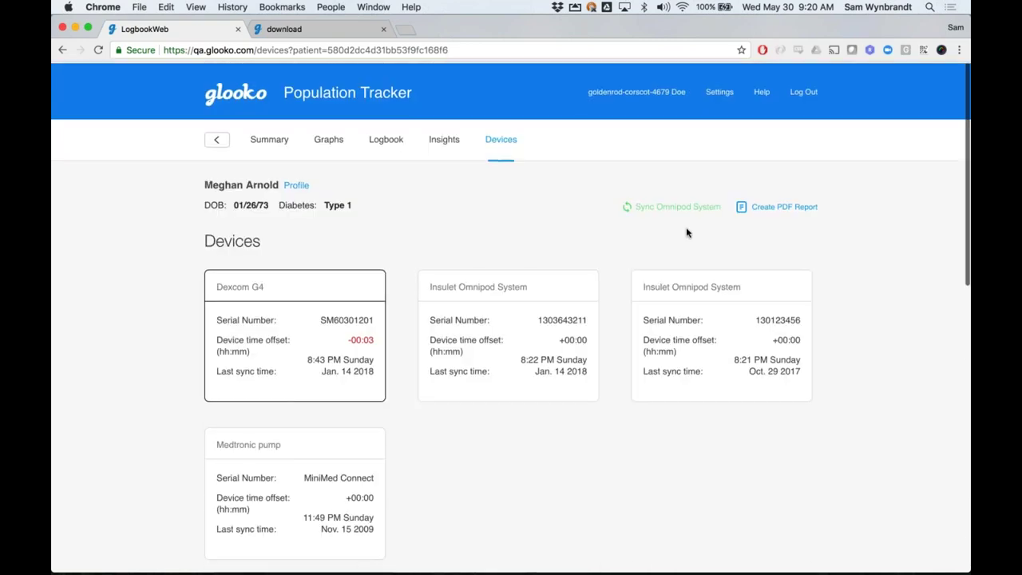
Return to Graphs, set the Time range to 1 week, and scroll through the weekly charts
{"action": "left_click", "coordinate": [334, 144]}
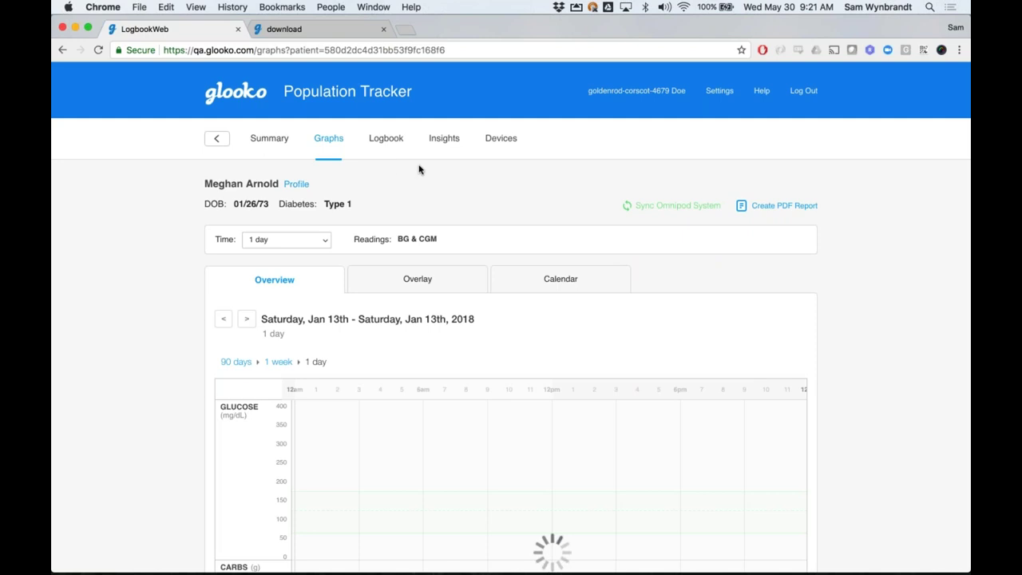
{"action": "left_click", "coordinate": [297, 240]}
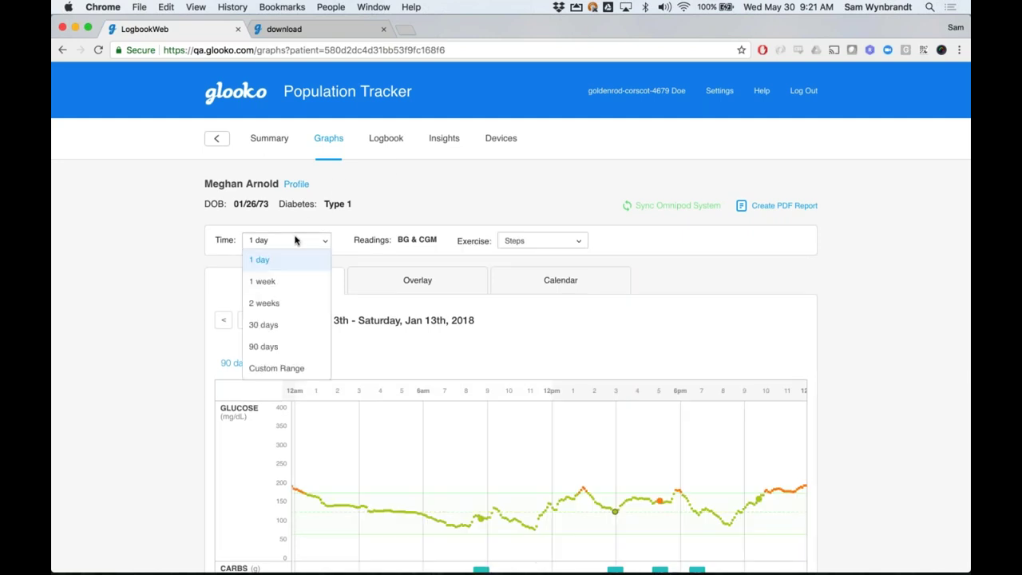
{"action": "left_click", "coordinate": [284, 283]}
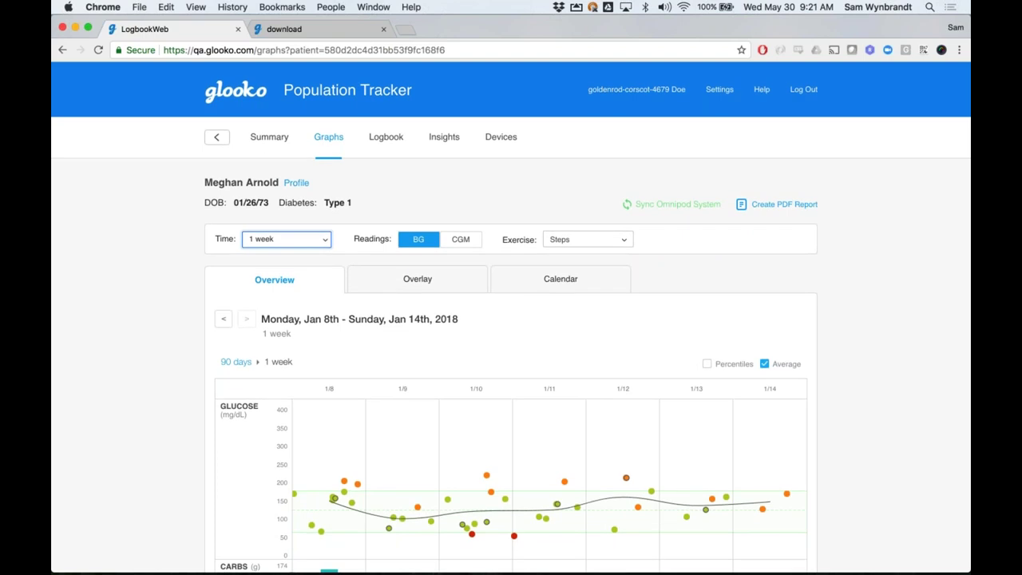
{"action": "scroll", "coordinate": [406, 269], "scroll_direction": "down", "scroll_amount": 2}
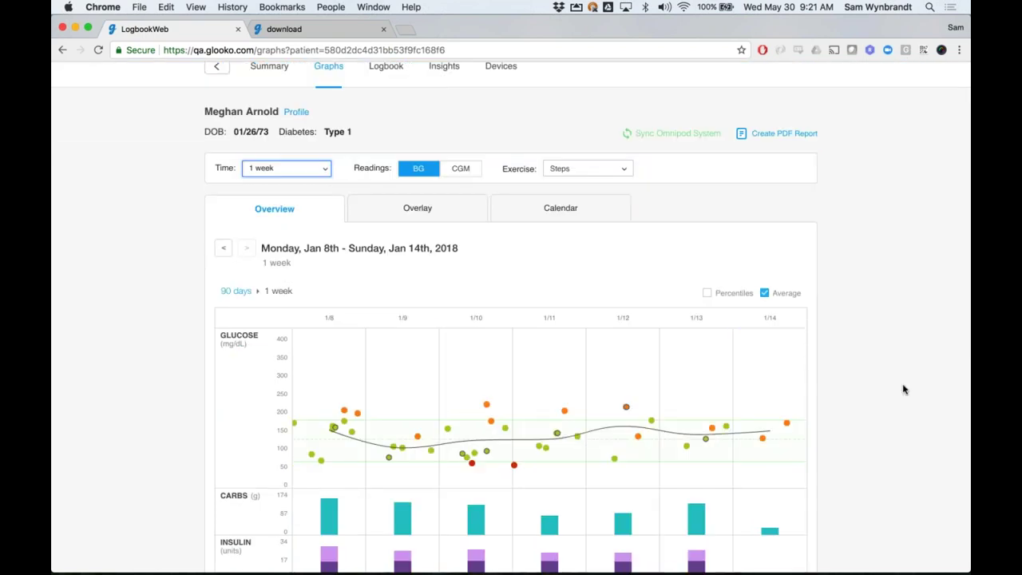
{"action": "scroll", "coordinate": [878, 359], "scroll_direction": "down", "scroll_amount": 1}
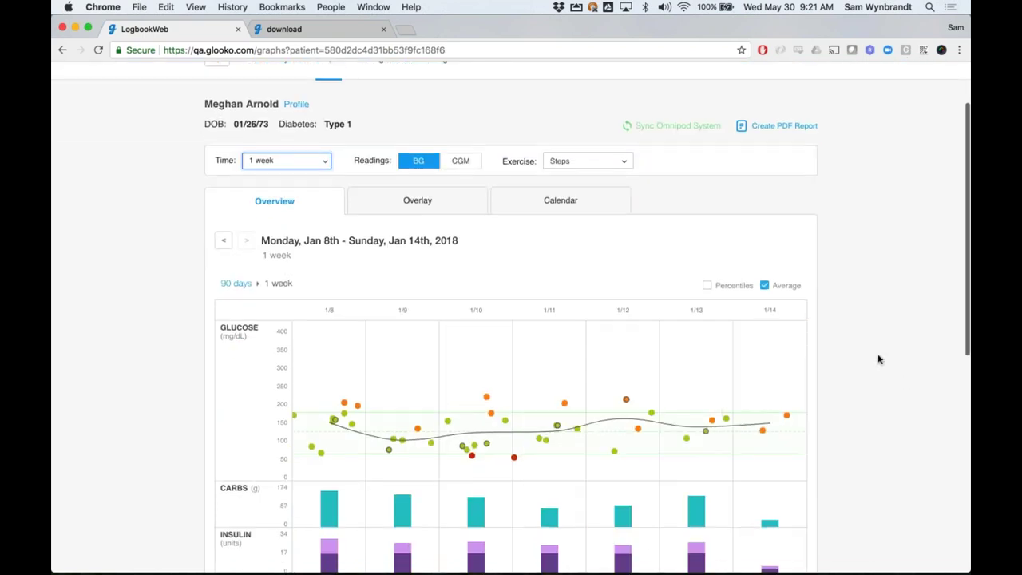
{"action": "scroll", "coordinate": [878, 359], "scroll_direction": "down", "scroll_amount": 2}
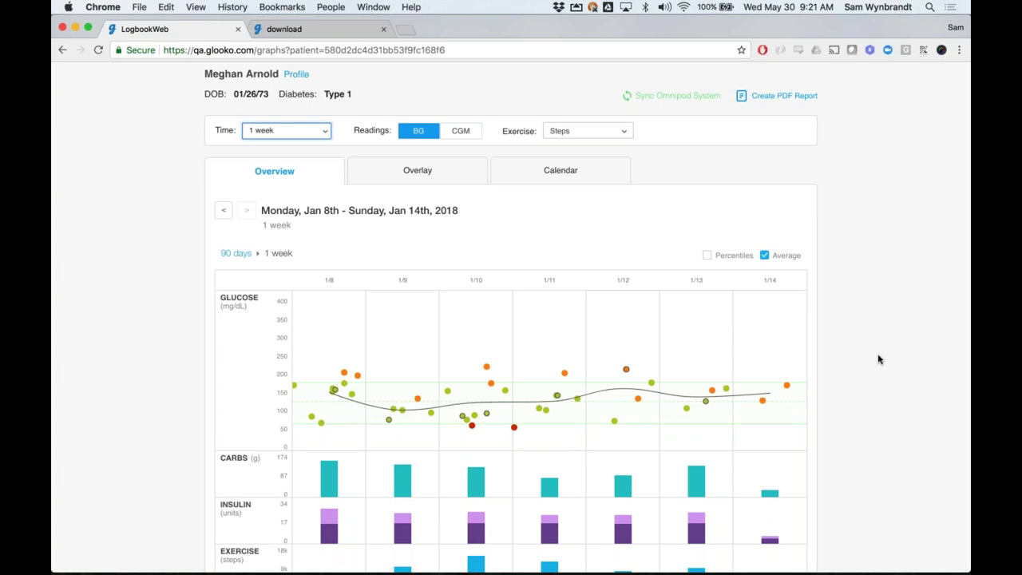
{"action": "scroll", "coordinate": [878, 359], "scroll_direction": "down", "scroll_amount": 2}
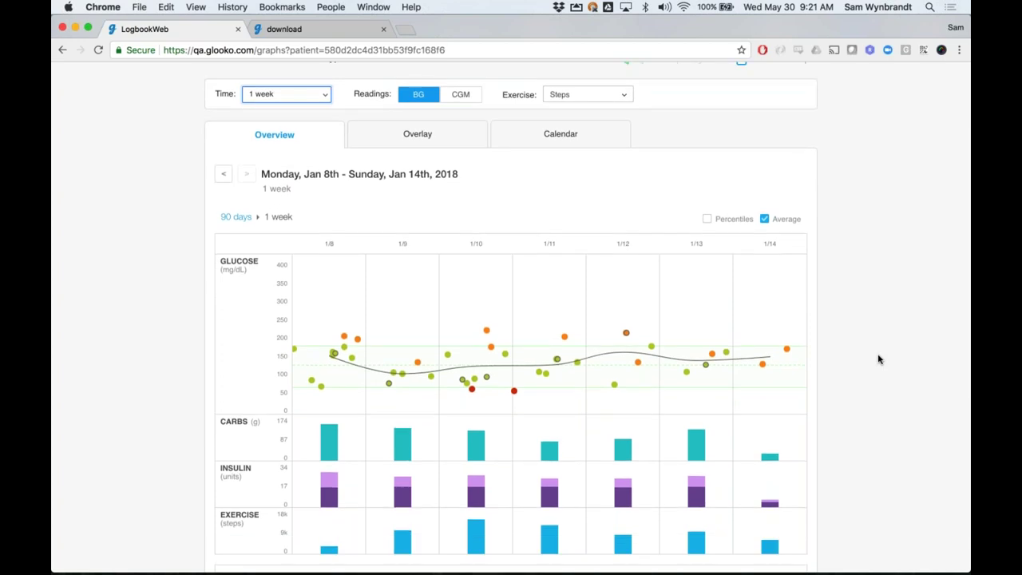
{"action": "scroll", "coordinate": [877, 323], "scroll_direction": "up", "scroll_amount": 2}
{"action": "scroll", "coordinate": [876, 323], "scroll_direction": "up", "scroll_amount": 6}
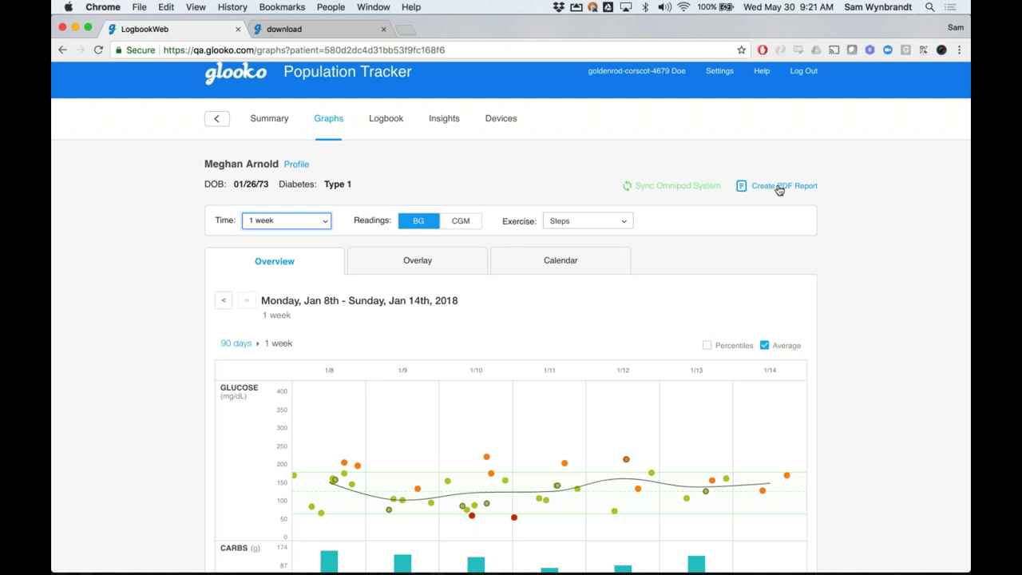
Select every PDF report section, excluding BG from the Summary so it shows CGM only
{"action": "left_click", "coordinate": [779, 189]}
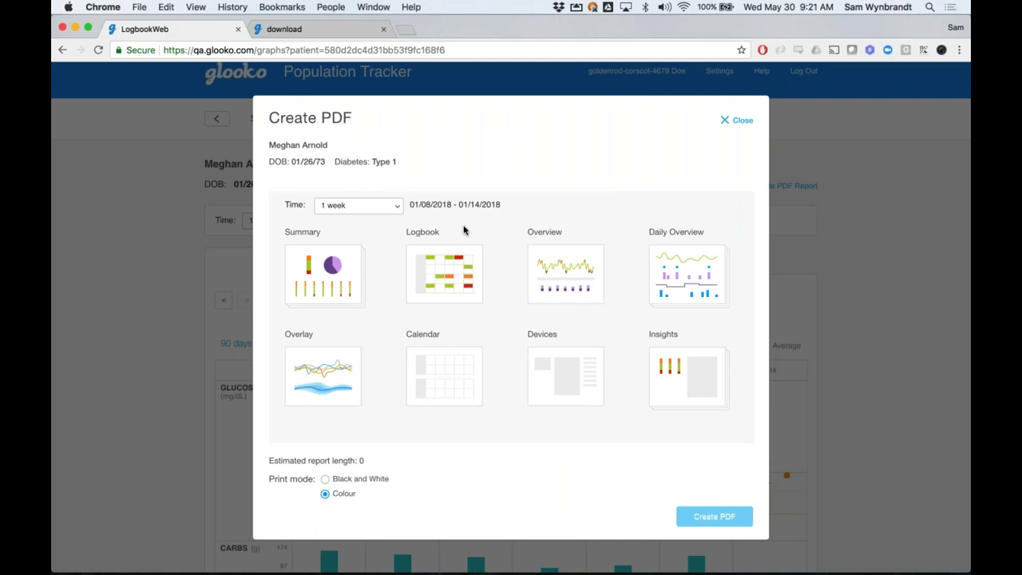
{"action": "left_click", "coordinate": [322, 277]}
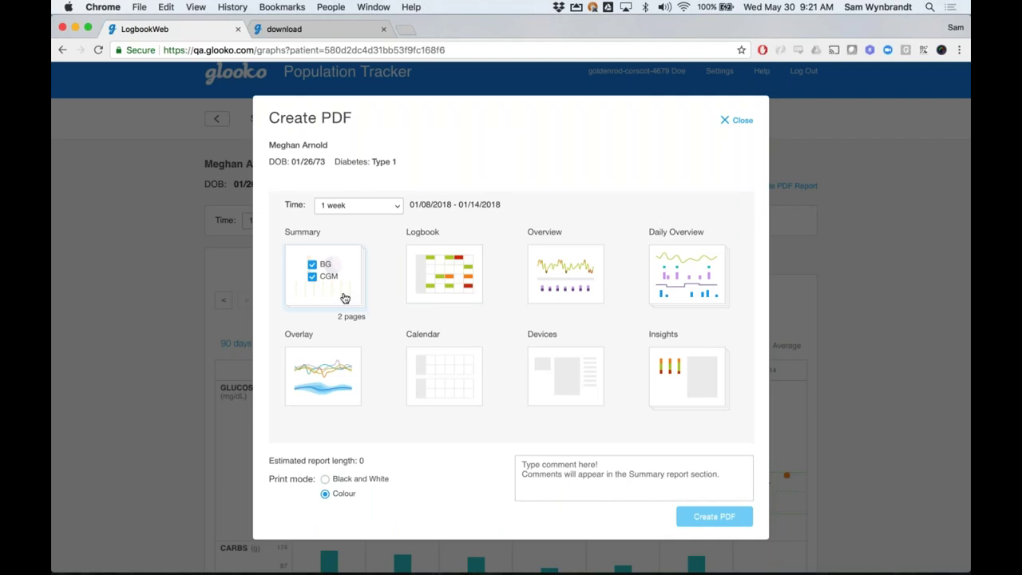
{"action": "left_click", "coordinate": [312, 266]}
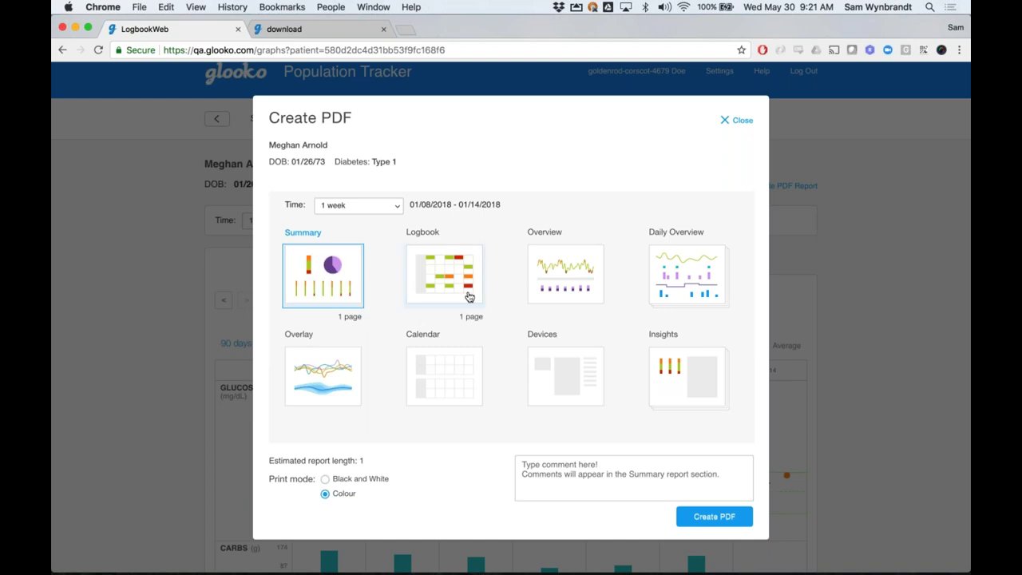
{"action": "left_click", "coordinate": [469, 297]}
{"action": "left_click", "coordinate": [580, 287]}
{"action": "left_click", "coordinate": [677, 286]}
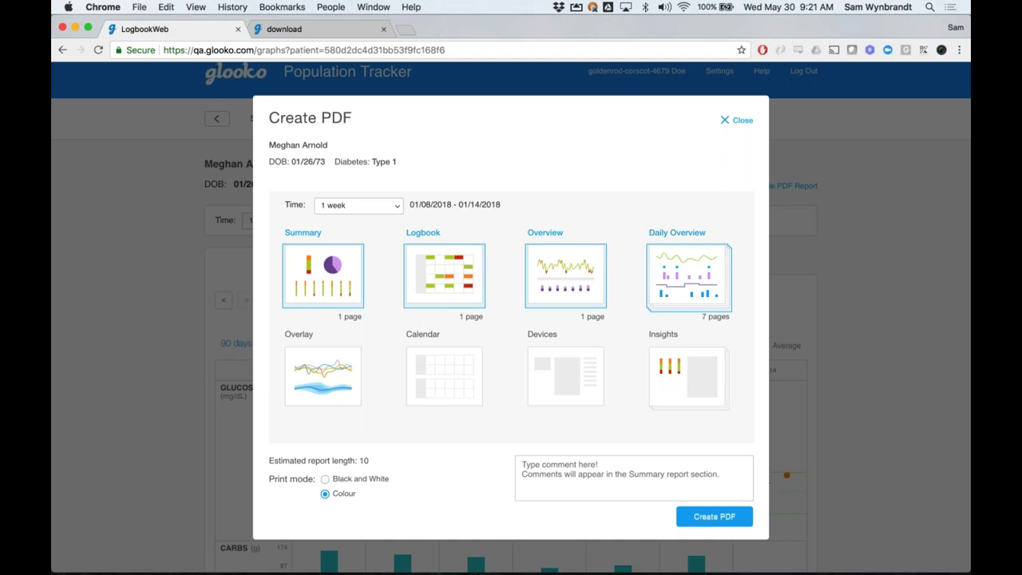
{"action": "left_click", "coordinate": [356, 367]}
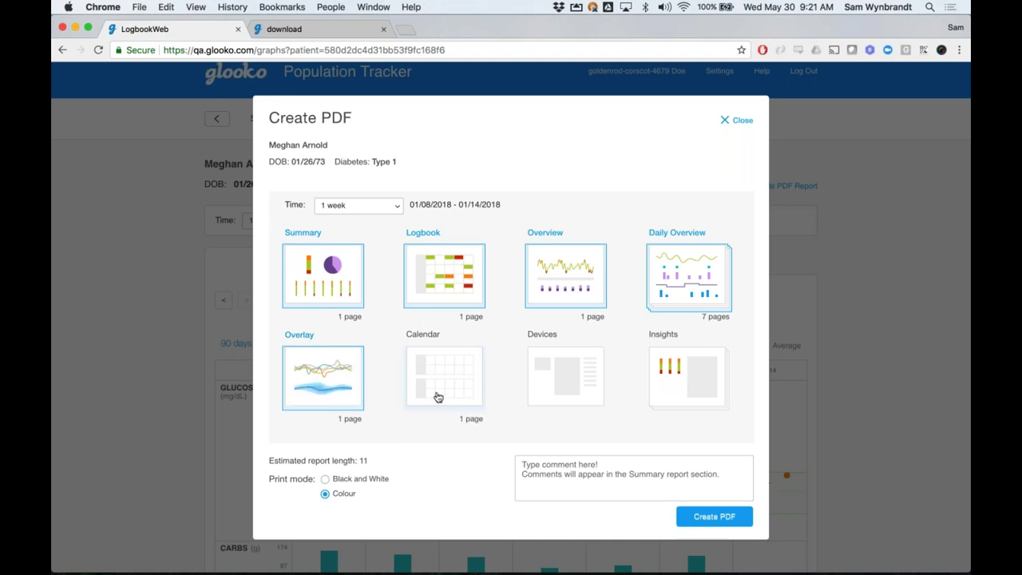
{"action": "left_click", "coordinate": [458, 380]}
{"action": "left_click", "coordinate": [557, 384]}
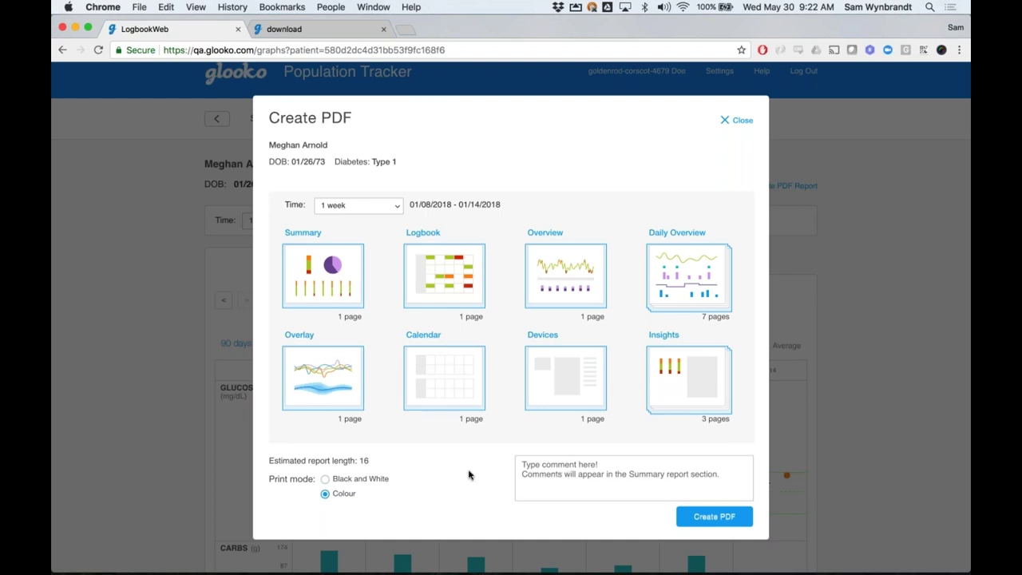
Type and then clear a test Summary comment, and close the PDF report setup
{"action": "left_click", "coordinate": [522, 466]}
{"action": "type", "text": "a"}
{"action": "key", "text": "BackSpace"}
{"action": "type", "text": "afd"}
{"action": "key", "text": "super+a"}
{"action": "key", "text": "BackSpace"}
{"action": "left_click", "coordinate": [736, 121]}
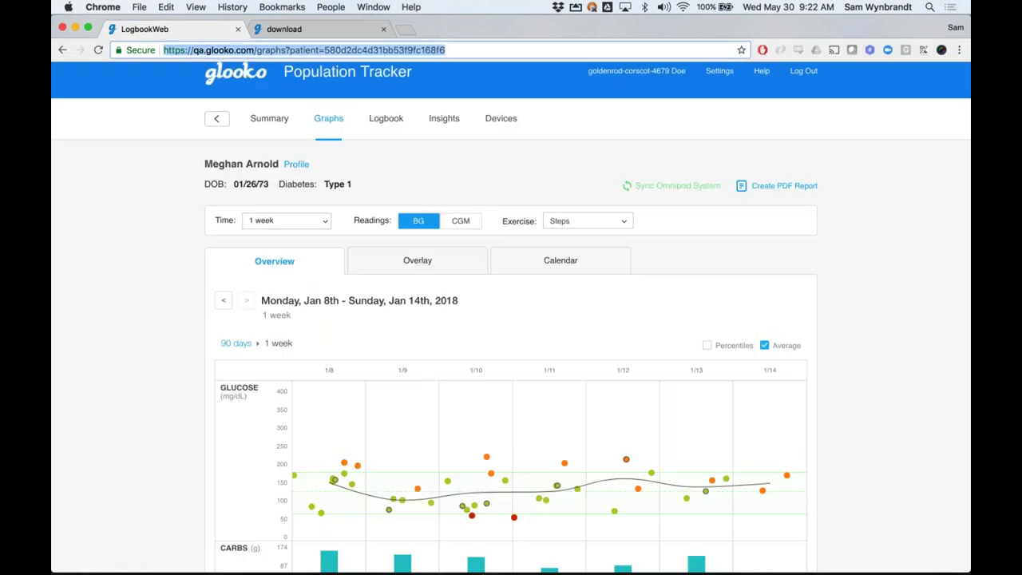
Switch to the downloaded 25-page PDF report and review its Jan 1–14, 2018 CGM Summary (average 129 mg/dL)
{"action": "left_click", "coordinate": [298, 29]}
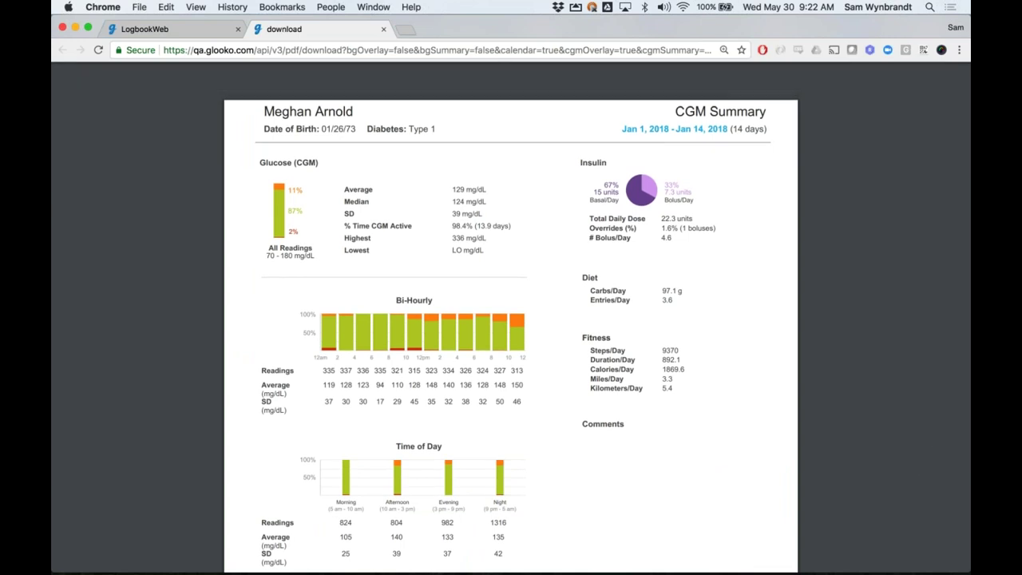
{"action": "scroll", "coordinate": [511, 320], "scroll_direction": "down", "scroll_amount": 1}
{"action": "scroll", "coordinate": [510, 319], "scroll_direction": "down", "scroll_amount": 2}
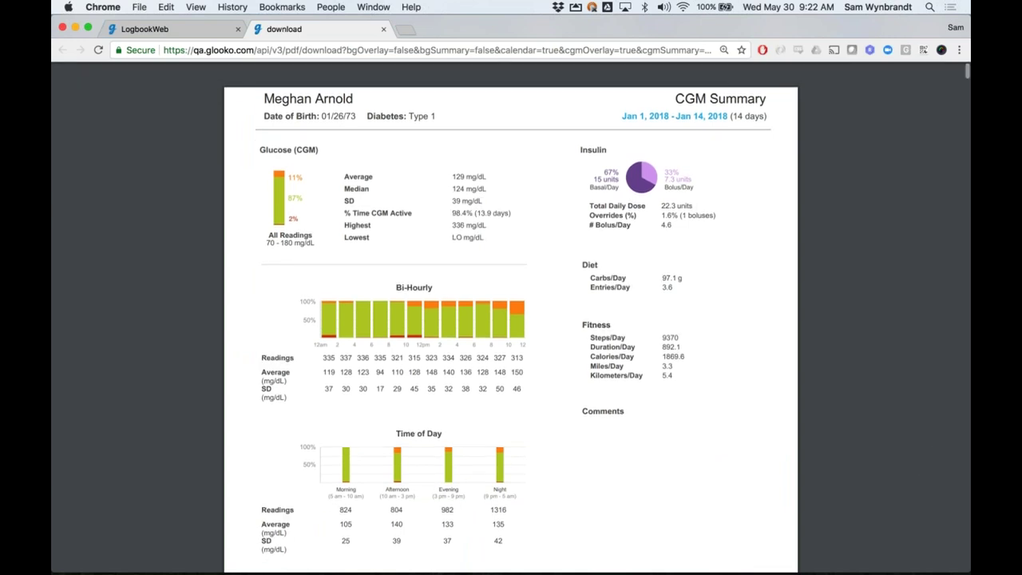
{"action": "scroll", "coordinate": [510, 320], "scroll_direction": "down", "scroll_amount": 1}
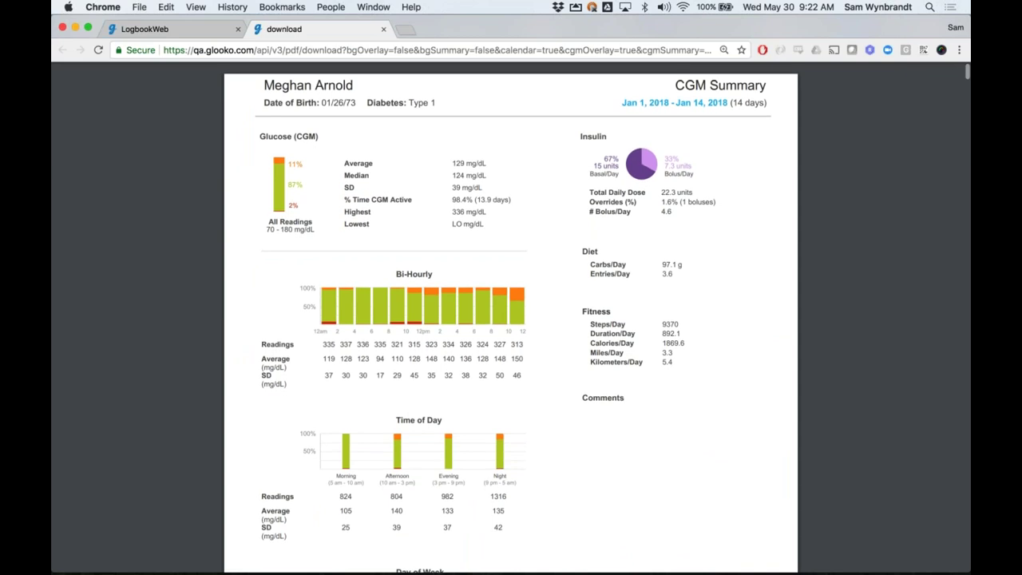
{"action": "scroll", "coordinate": [511, 320], "scroll_direction": "down", "scroll_amount": 1}
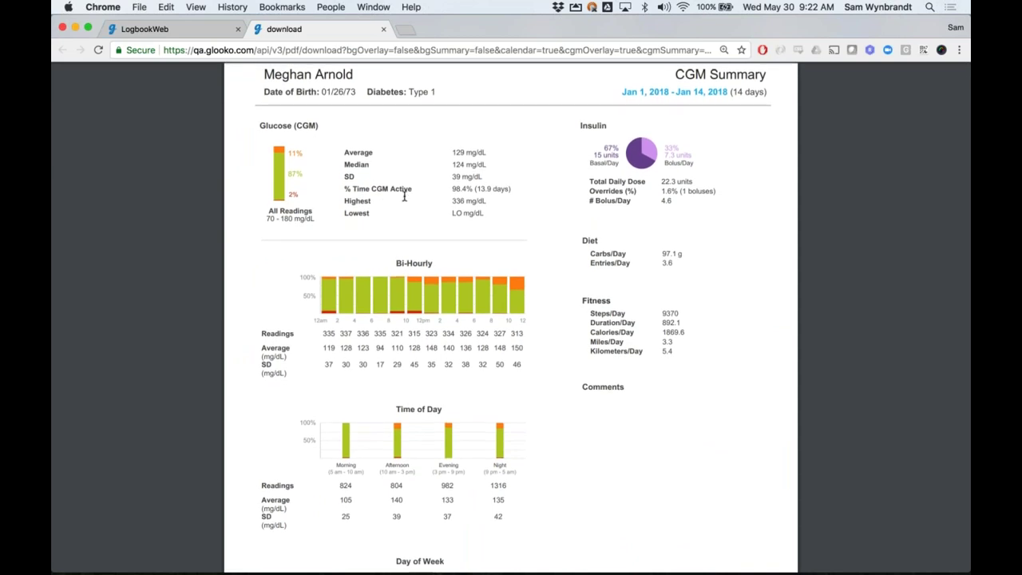
{"action": "scroll", "coordinate": [511, 320], "scroll_direction": "down", "scroll_amount": 1}
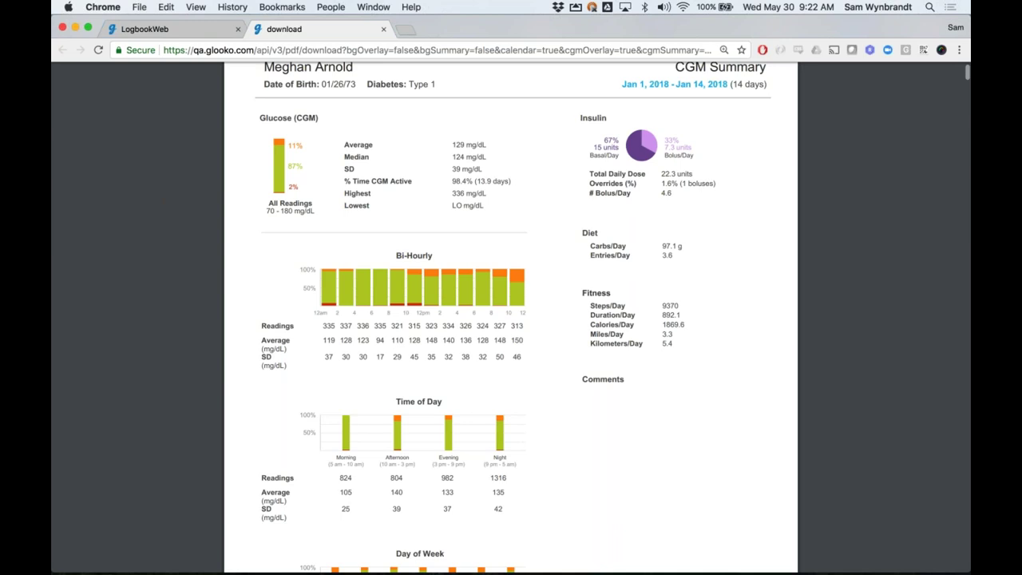
{"action": "scroll", "coordinate": [511, 319], "scroll_direction": "down", "scroll_amount": 3}
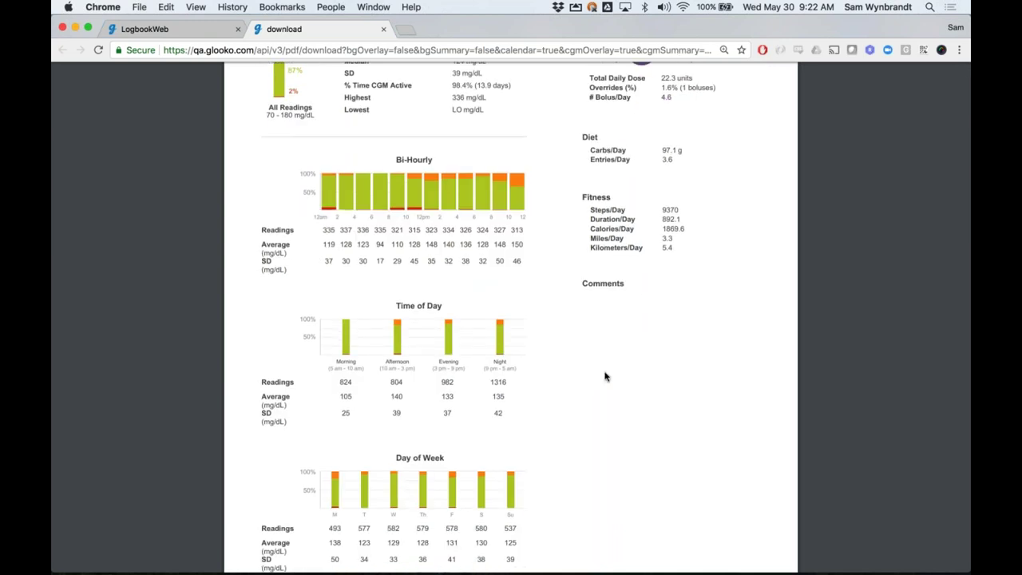
{"action": "scroll", "coordinate": [647, 353], "scroll_direction": "up", "scroll_amount": 3}
{"action": "scroll", "coordinate": [648, 354], "scroll_direction": "up", "scroll_amount": 2}
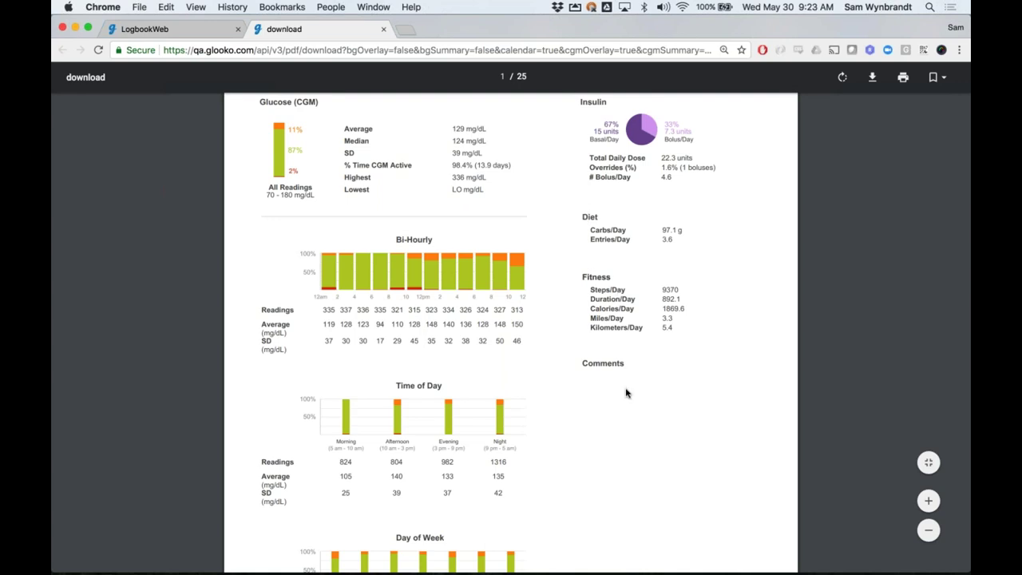
{"action": "scroll", "coordinate": [664, 466], "scroll_direction": "down", "scroll_amount": 1}
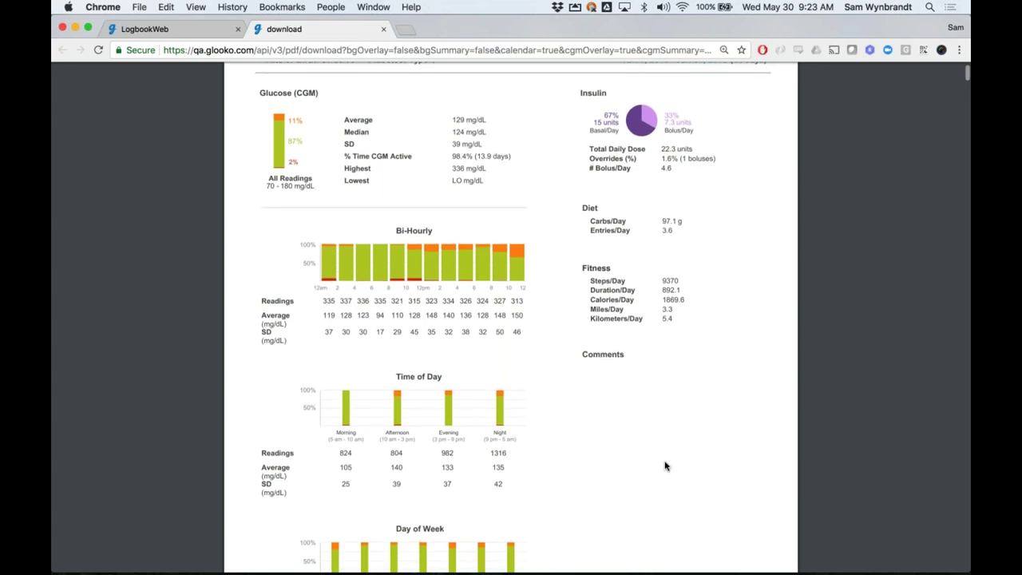
{"action": "scroll", "coordinate": [665, 465], "scroll_direction": "down", "scroll_amount": 2}
Examine the page 2 Jan 1–14 overview chart, zooming in two levels and then back out
{"action": "scroll", "coordinate": [666, 461], "scroll_direction": "down", "scroll_amount": 3}
{"action": "scroll", "coordinate": [668, 457], "scroll_direction": "down", "scroll_amount": 7}
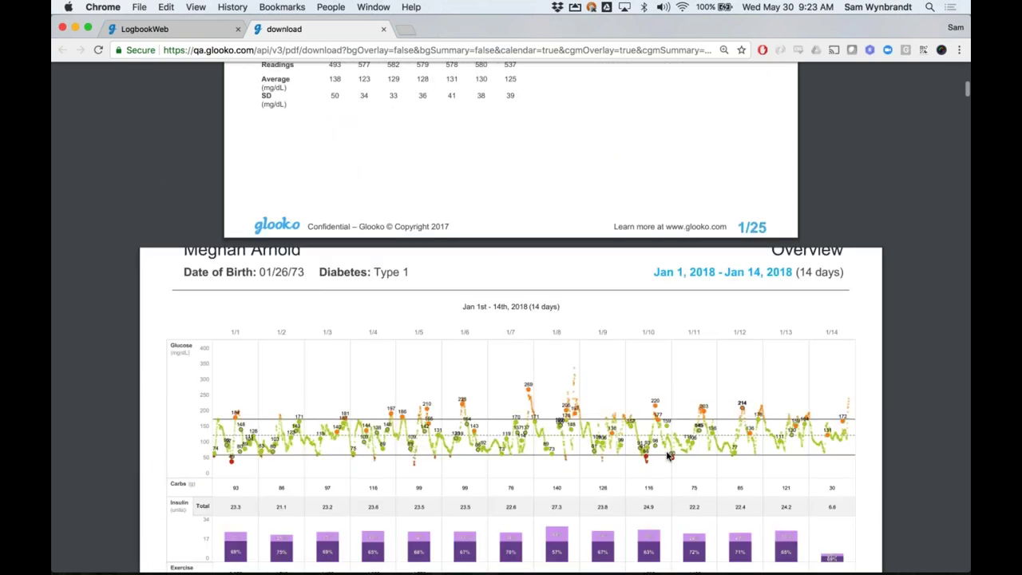
{"action": "scroll", "coordinate": [667, 455], "scroll_direction": "down", "scroll_amount": 1}
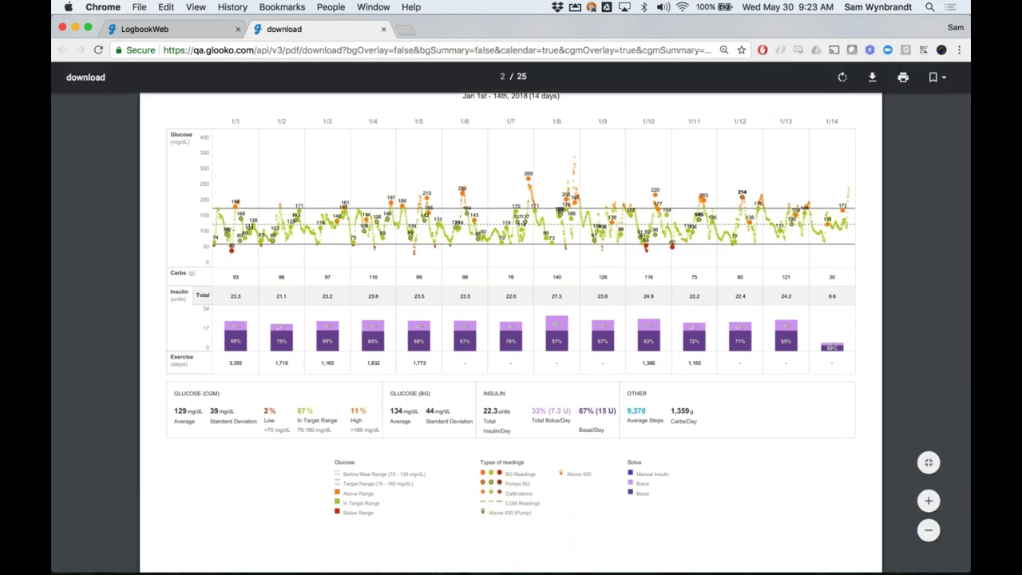
{"action": "left_click", "coordinate": [928, 500]}
{"action": "left_click", "coordinate": [928, 500]}
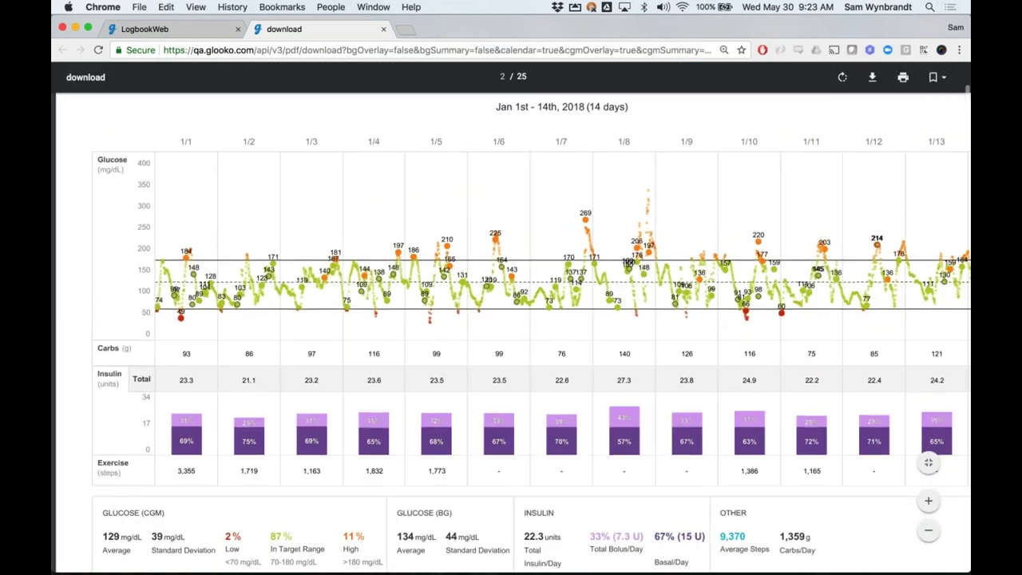
{"action": "scroll", "coordinate": [530, 335], "scroll_direction": "down", "scroll_amount": 1}
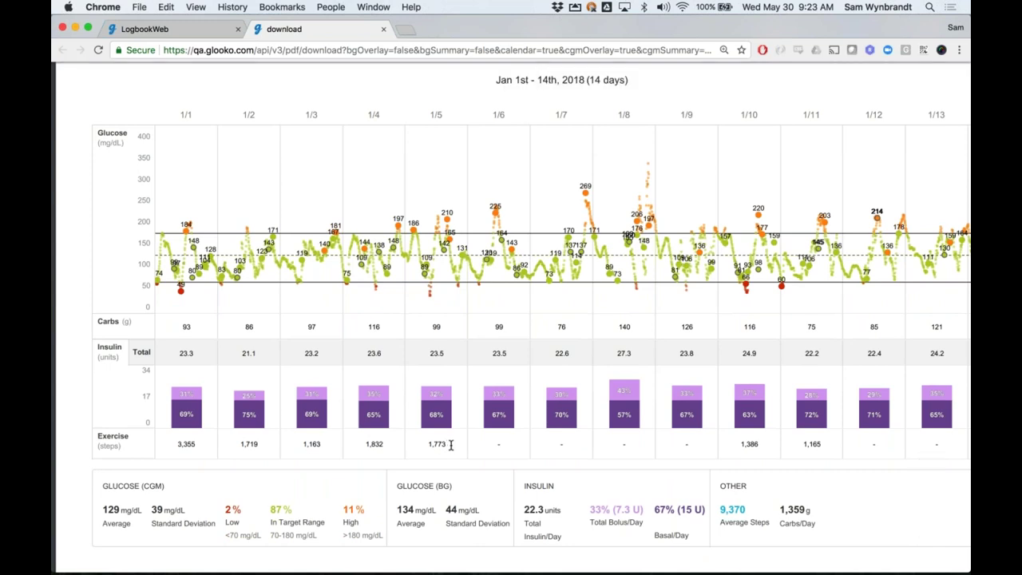
{"action": "left_click", "coordinate": [927, 532]}
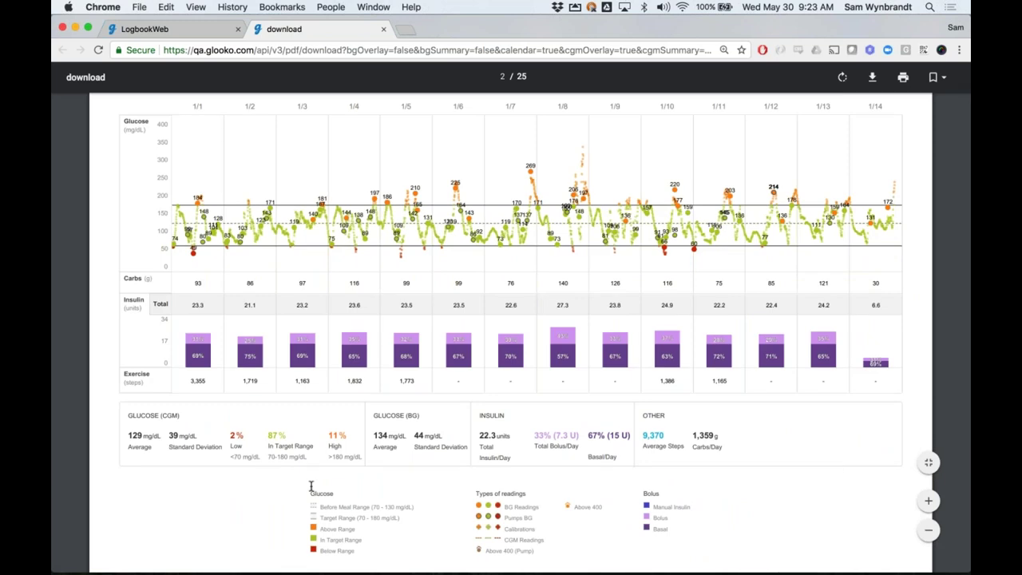
{"action": "scroll", "coordinate": [311, 486], "scroll_direction": "down", "scroll_amount": 1}
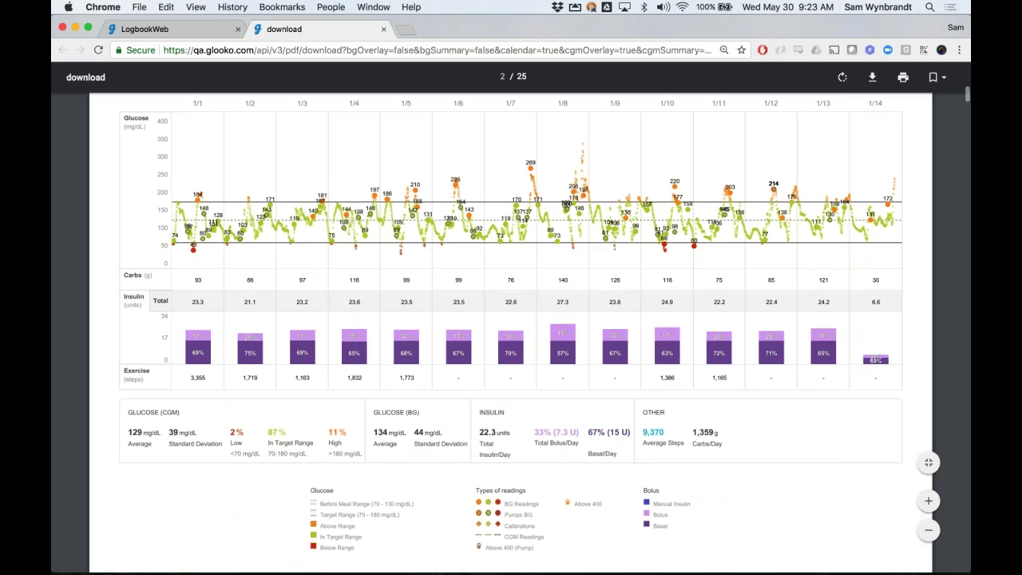
{"action": "scroll", "coordinate": [511, 319], "scroll_direction": "down", "scroll_amount": 6}
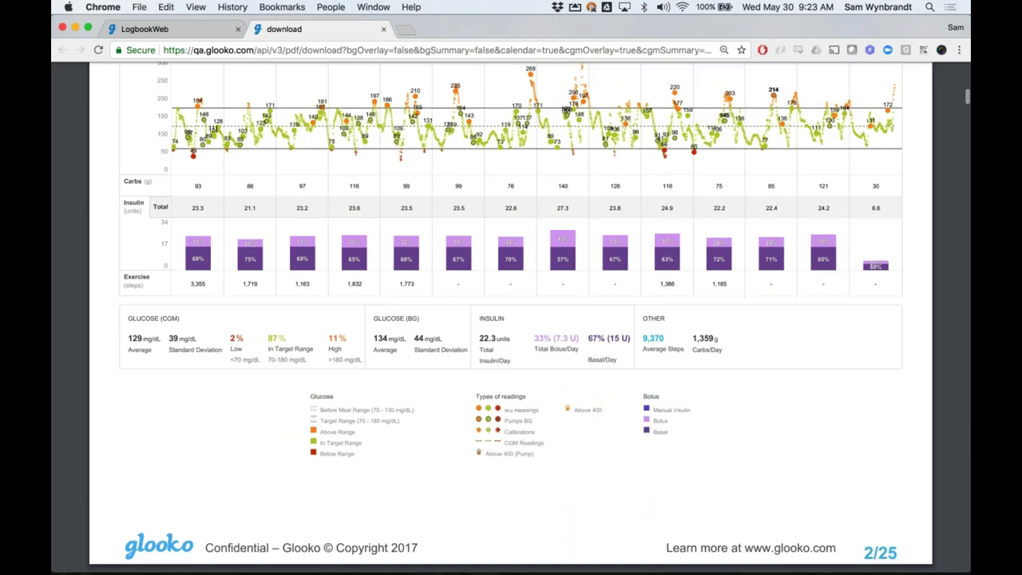
Move down past the glucose overlay summary to the Calendar page's two weekly chart rows
{"action": "scroll", "coordinate": [511, 319], "scroll_direction": "down", "scroll_amount": 10}
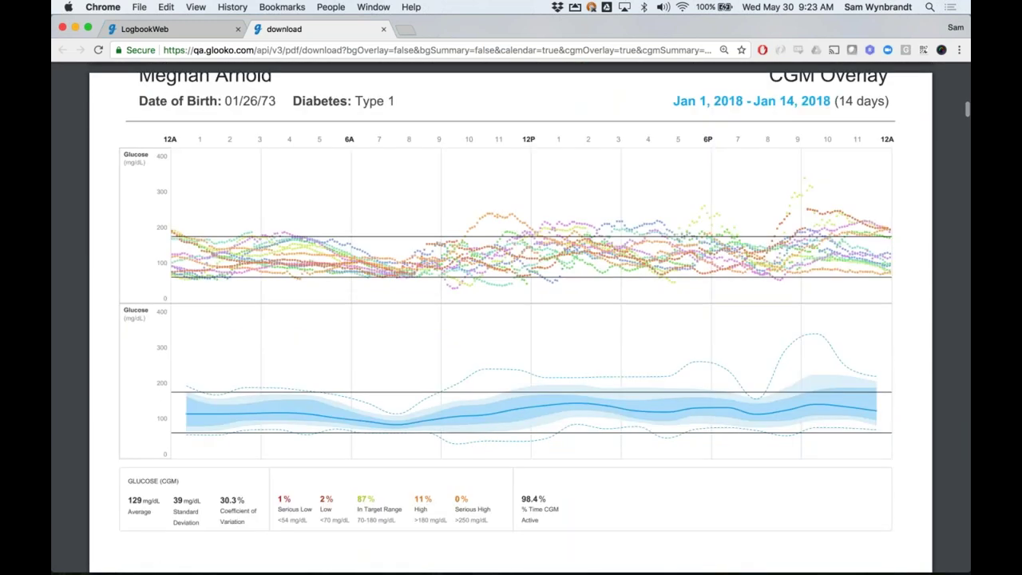
{"action": "scroll", "coordinate": [359, 393], "scroll_direction": "down", "scroll_amount": 1}
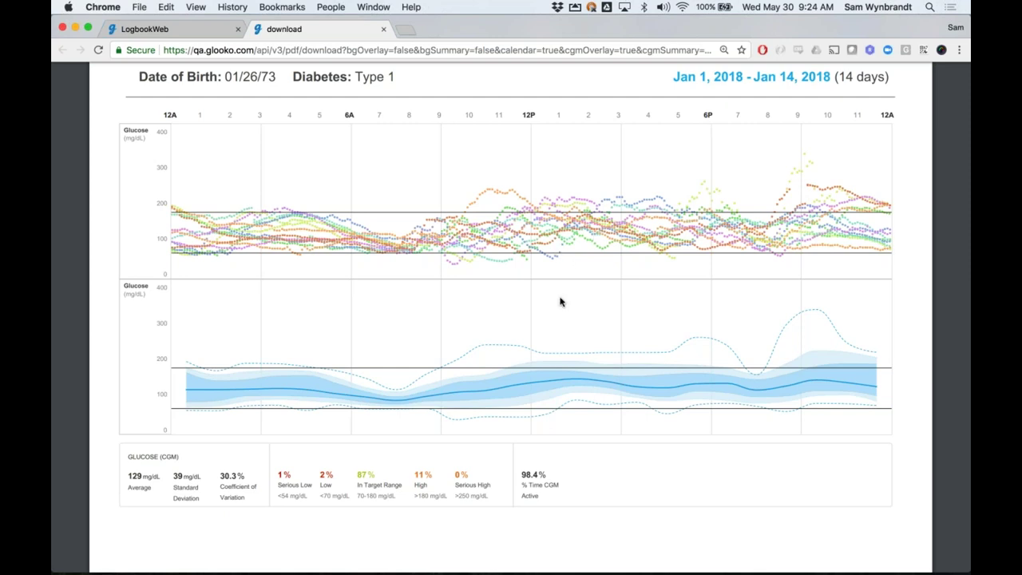
{"action": "scroll", "coordinate": [273, 505], "scroll_direction": "down", "scroll_amount": 1}
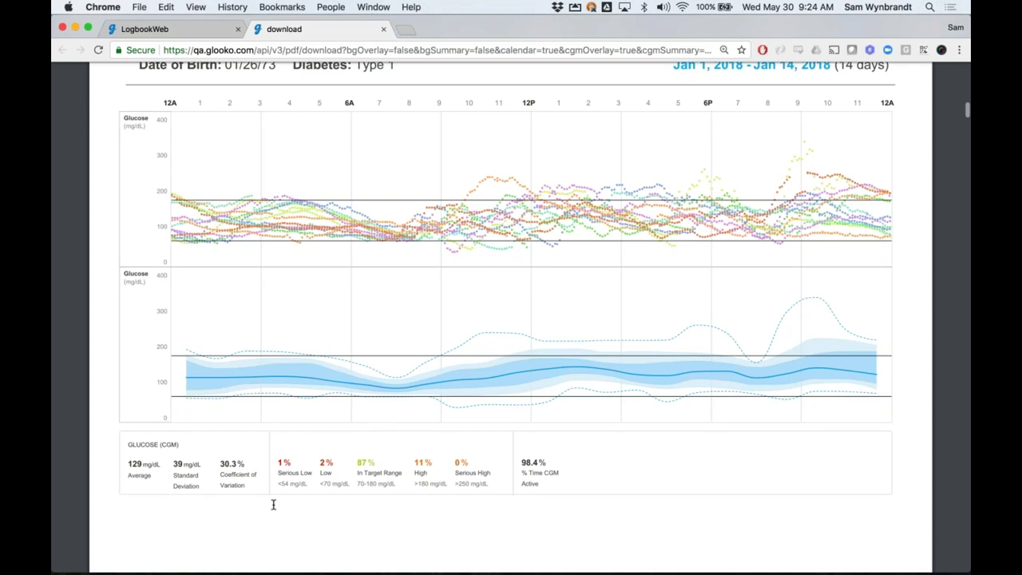
{"action": "scroll", "coordinate": [273, 503], "scroll_direction": "down", "scroll_amount": 10}
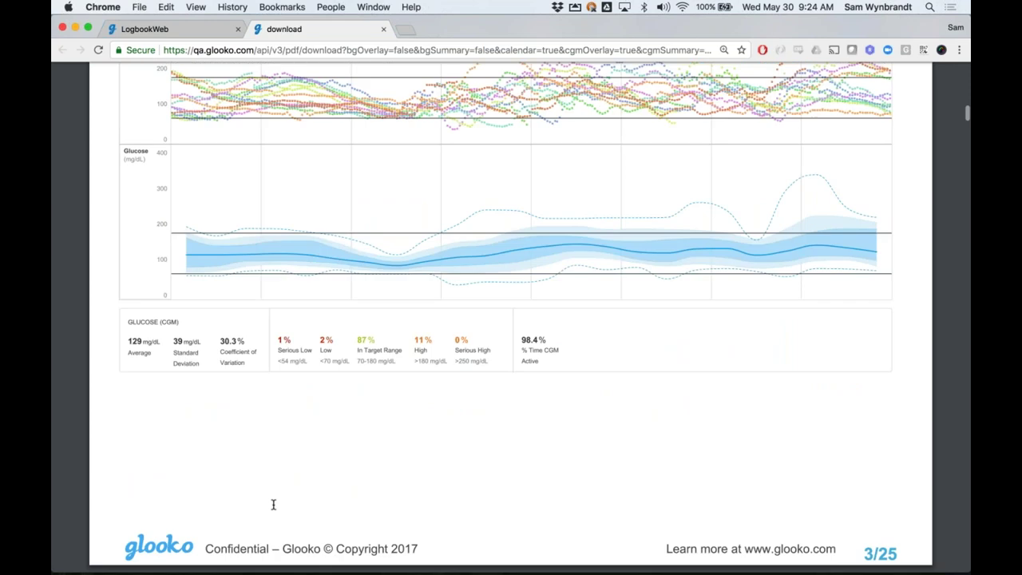
{"action": "scroll", "coordinate": [273, 503], "scroll_direction": "down", "scroll_amount": 2}
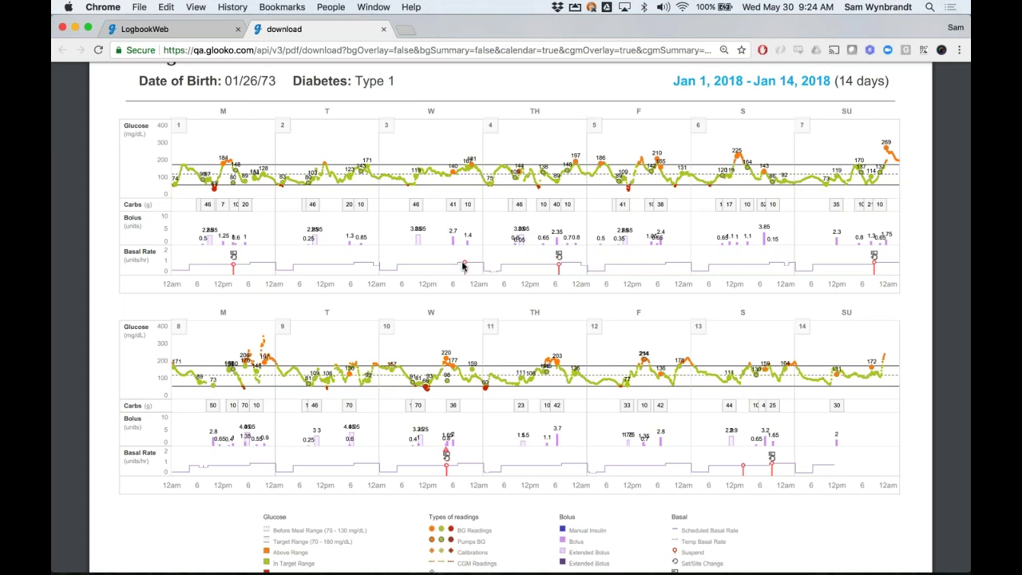
Zoom the report pages out one level to fit more on screen
{"action": "scroll", "coordinate": [464, 267], "scroll_direction": "up", "scroll_amount": 1}
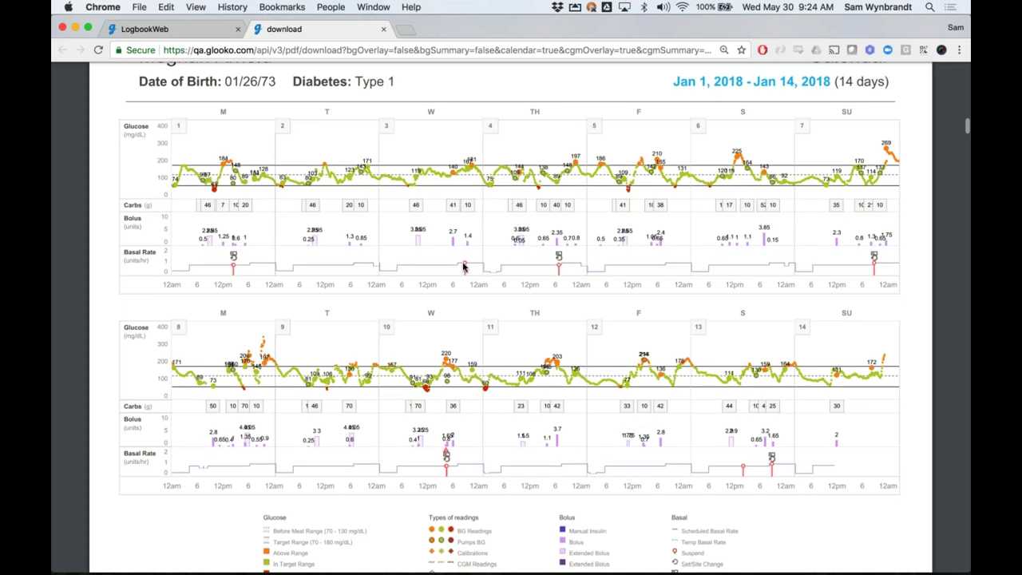
{"action": "scroll", "coordinate": [464, 267], "scroll_direction": "up", "scroll_amount": 2}
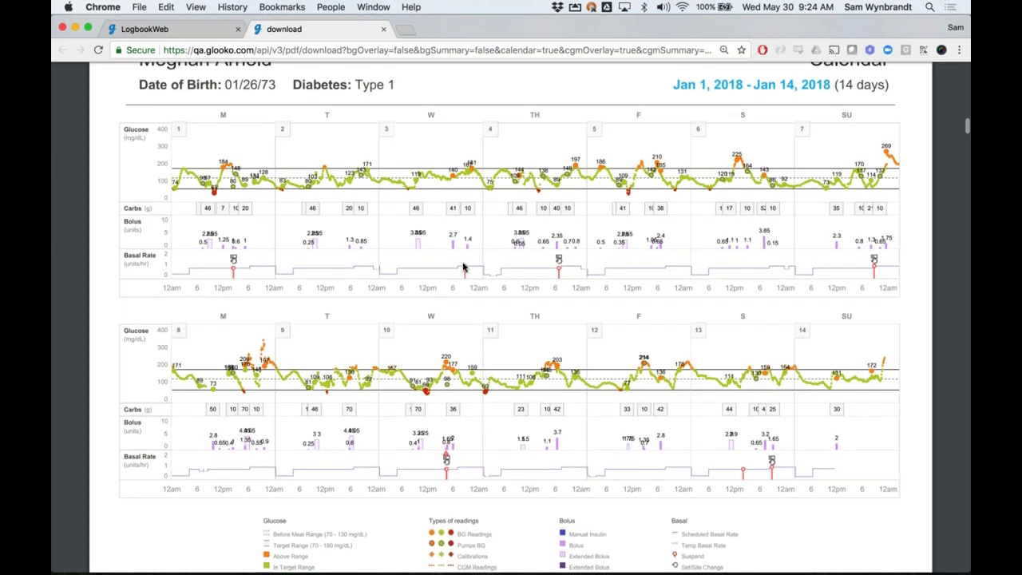
{"action": "scroll", "coordinate": [464, 267], "scroll_direction": "down", "scroll_amount": 3}
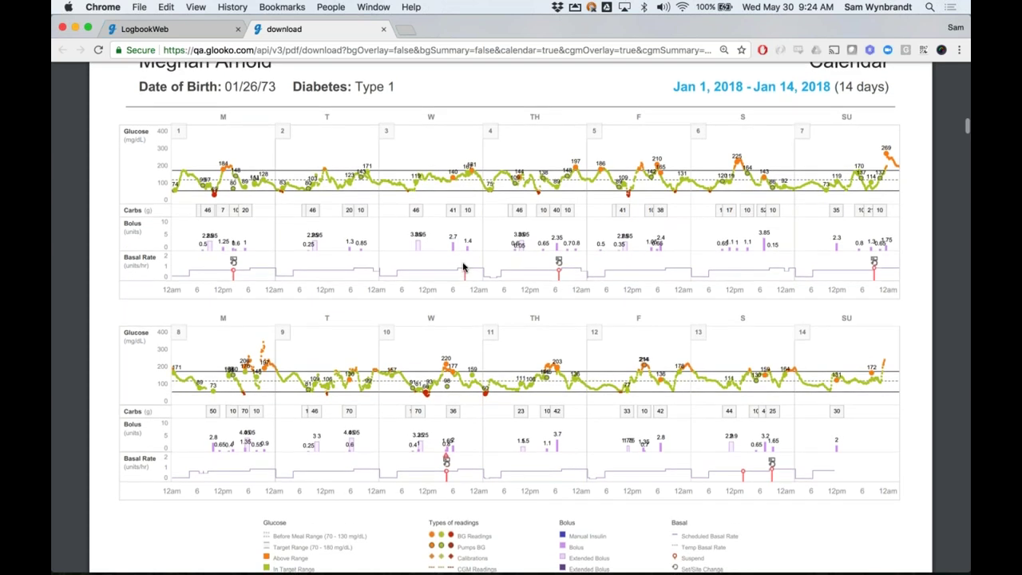
{"action": "scroll", "coordinate": [464, 267], "scroll_direction": "down", "scroll_amount": 5}
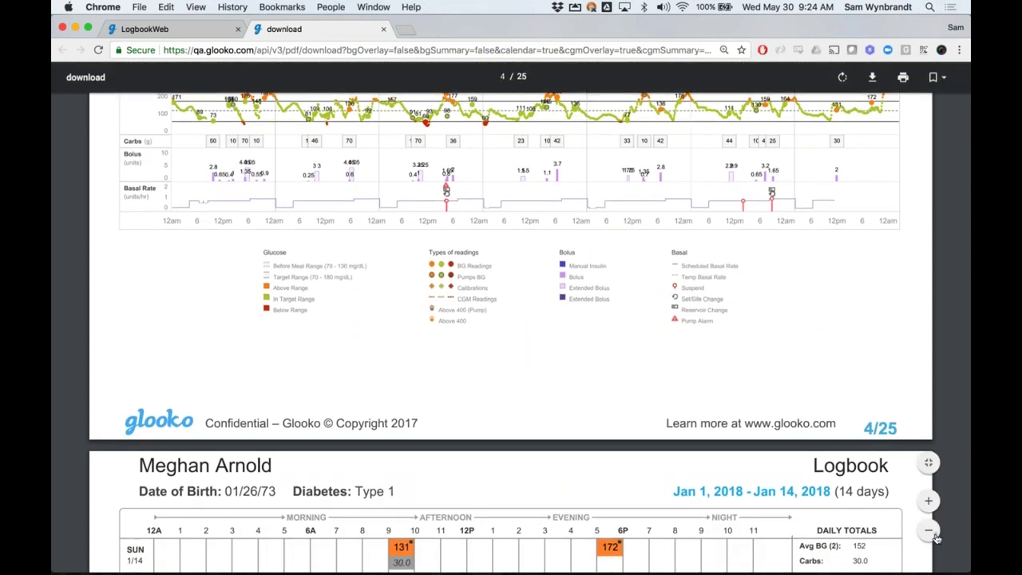
{"action": "left_click", "coordinate": [928, 530]}
Read through the Jan 1–7 Logbook pages down to the Set and Site Change Insights page
{"action": "scroll", "coordinate": [511, 332], "scroll_direction": "down", "scroll_amount": 1}
{"action": "scroll", "coordinate": [777, 405], "scroll_direction": "down", "scroll_amount": 12}
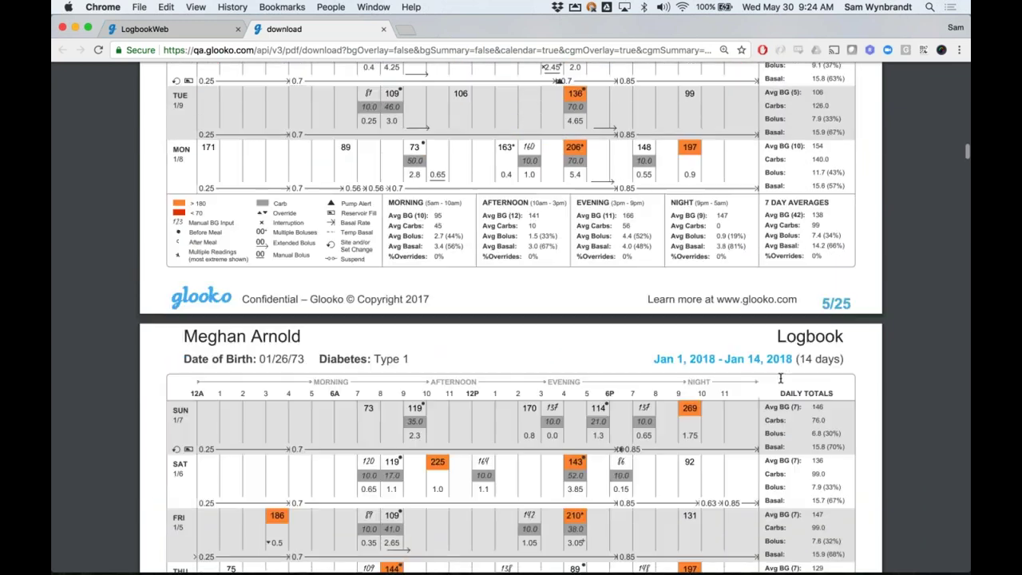
{"action": "scroll", "coordinate": [779, 377], "scroll_direction": "down", "scroll_amount": 4}
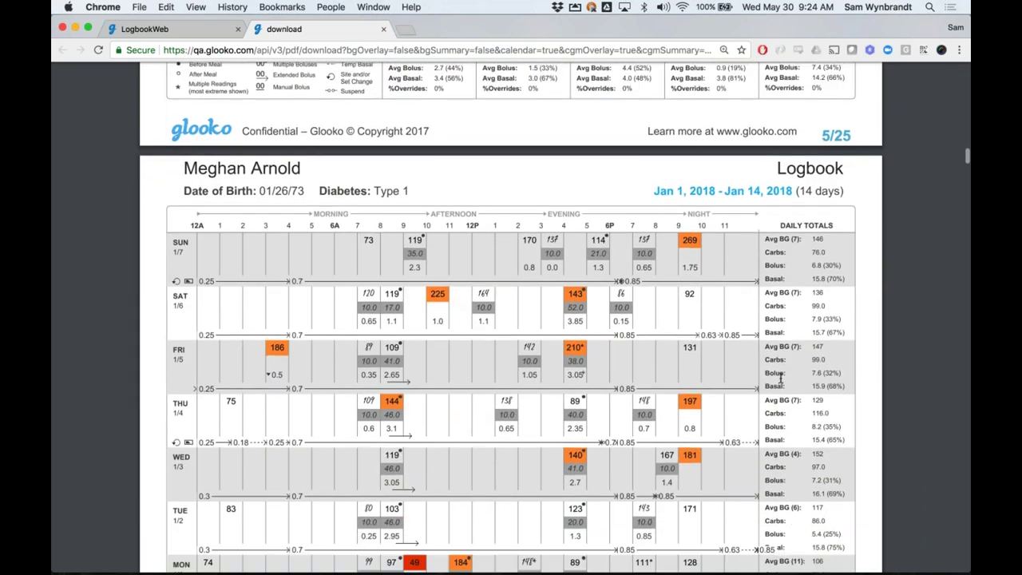
{"action": "scroll", "coordinate": [773, 396], "scroll_direction": "down", "scroll_amount": 1}
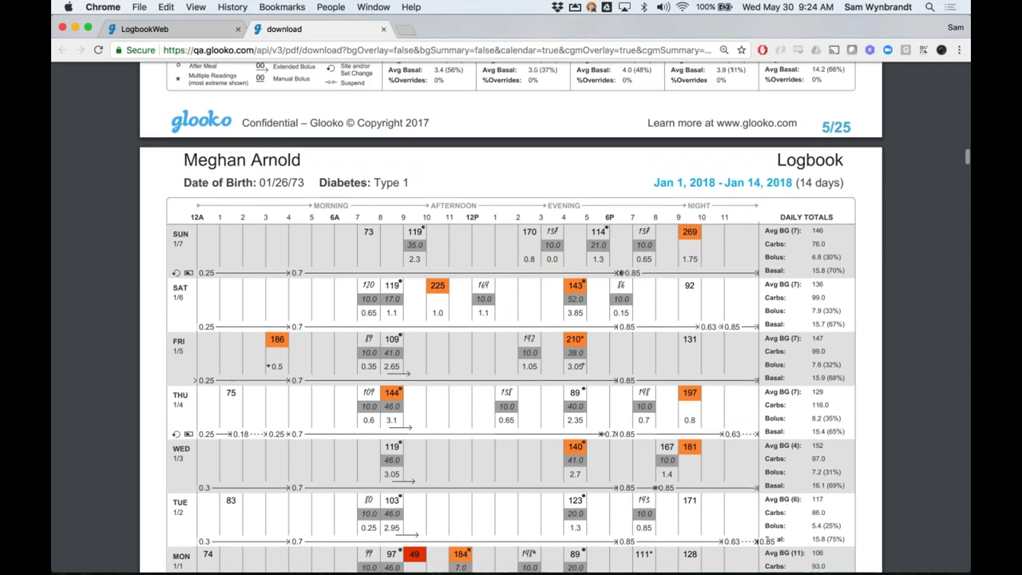
{"action": "scroll", "coordinate": [511, 320], "scroll_direction": "down", "scroll_amount": 2}
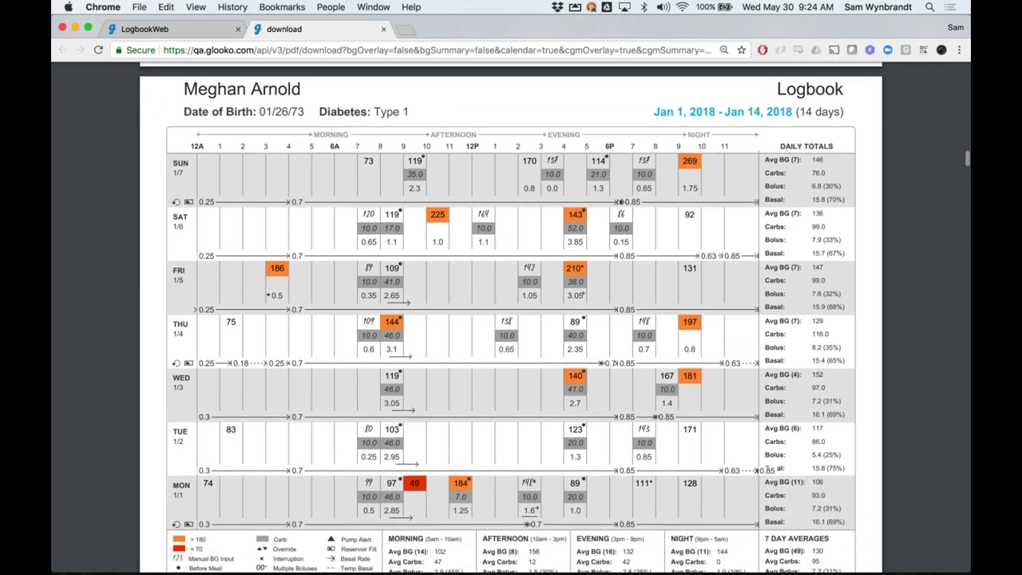
{"action": "scroll", "coordinate": [511, 319], "scroll_direction": "down", "scroll_amount": 1}
Read through the report's Set and Site Change Insights and Daily Overview pages
{"action": "scroll", "coordinate": [511, 319], "scroll_direction": "down", "scroll_amount": 8}
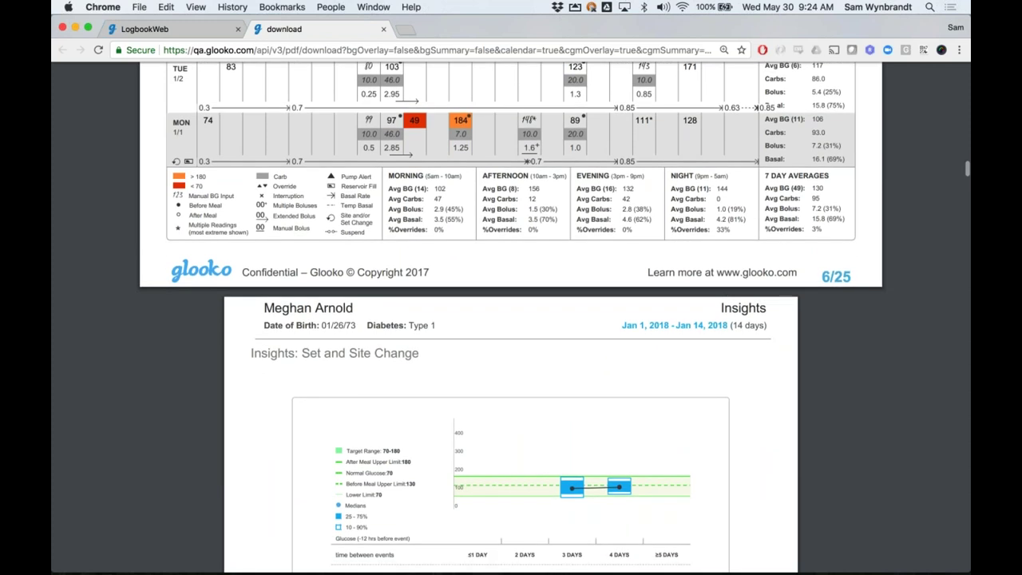
{"action": "scroll", "coordinate": [511, 319], "scroll_direction": "down", "scroll_amount": 1}
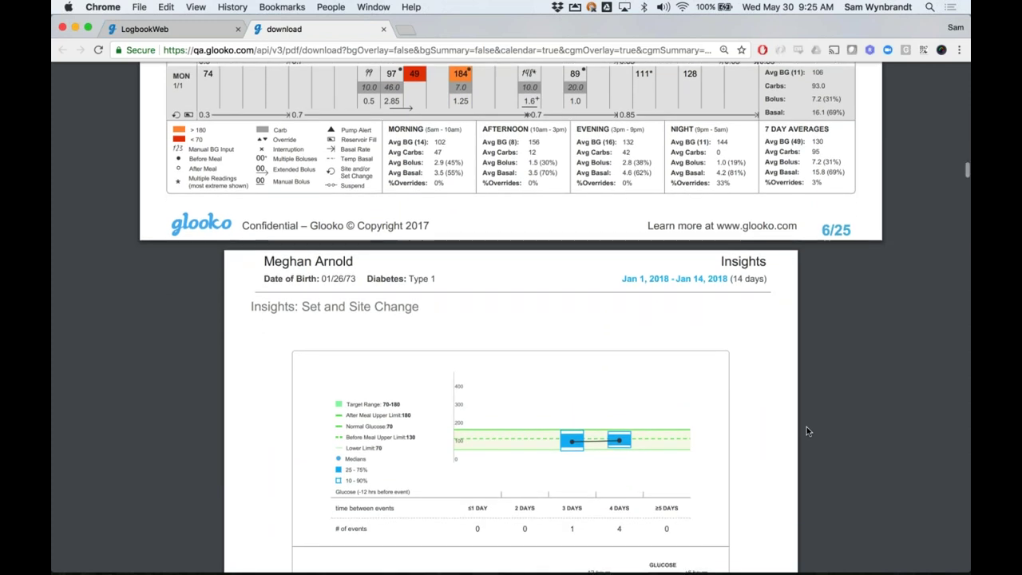
{"action": "scroll", "coordinate": [806, 428], "scroll_direction": "down", "scroll_amount": 2}
{"action": "scroll", "coordinate": [821, 489], "scroll_direction": "down", "scroll_amount": 1}
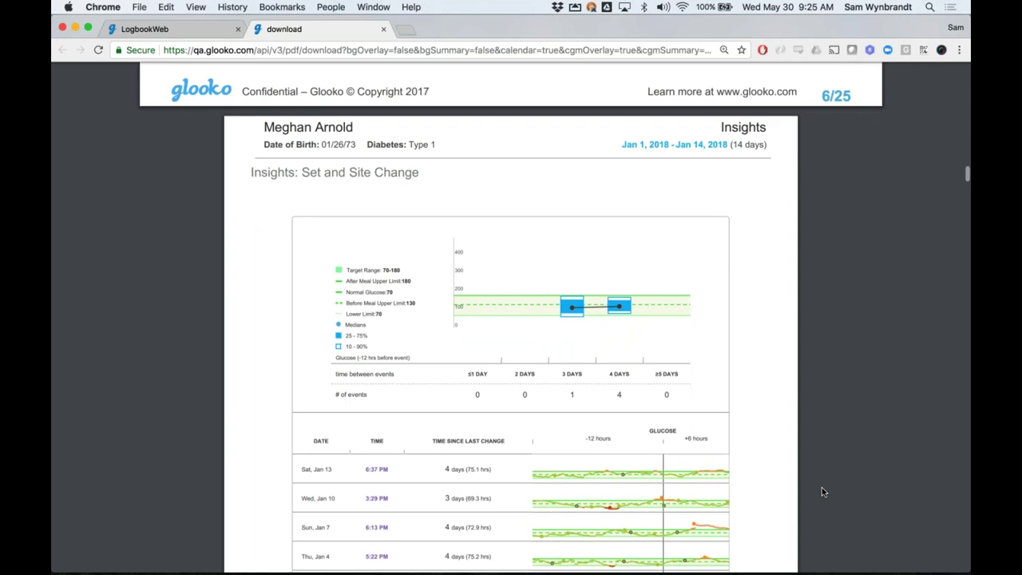
{"action": "scroll", "coordinate": [822, 488], "scroll_direction": "down", "scroll_amount": 5}
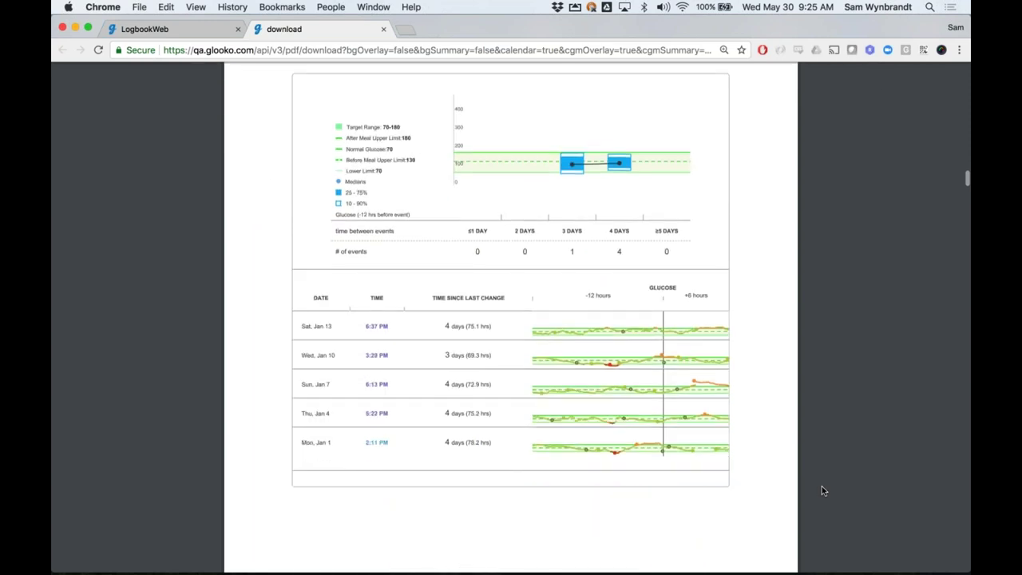
{"action": "scroll", "coordinate": [822, 479], "scroll_direction": "down", "scroll_amount": 9}
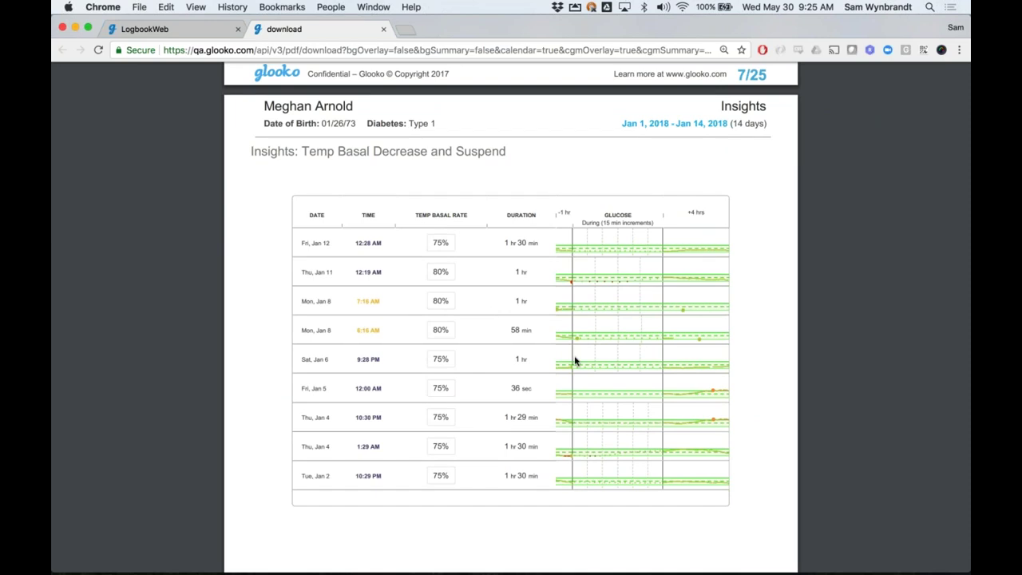
{"action": "scroll", "coordinate": [574, 361], "scroll_direction": "up", "scroll_amount": 2}
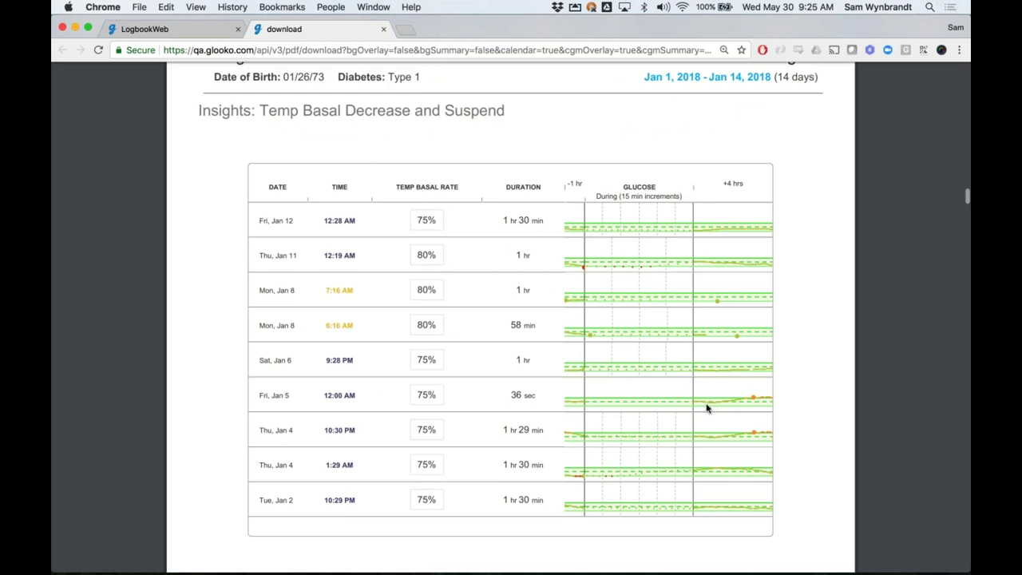
{"action": "scroll", "coordinate": [707, 407], "scroll_direction": "down", "scroll_amount": 2}
{"action": "scroll", "coordinate": [791, 382], "scroll_direction": "down", "scroll_amount": 1}
{"action": "scroll", "coordinate": [790, 382], "scroll_direction": "down", "scroll_amount": 15}
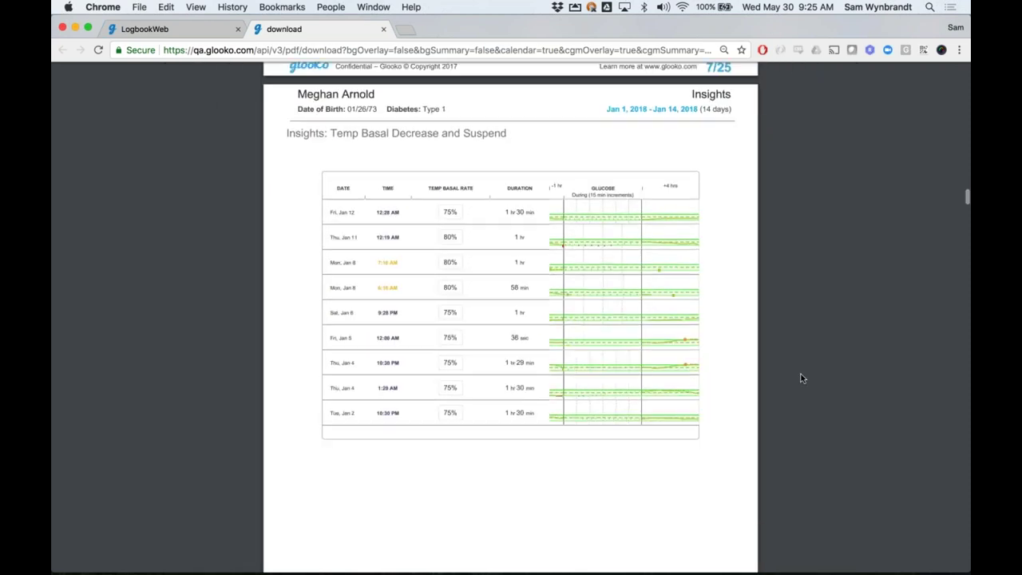
{"action": "scroll", "coordinate": [802, 370], "scroll_direction": "up", "scroll_amount": 1}
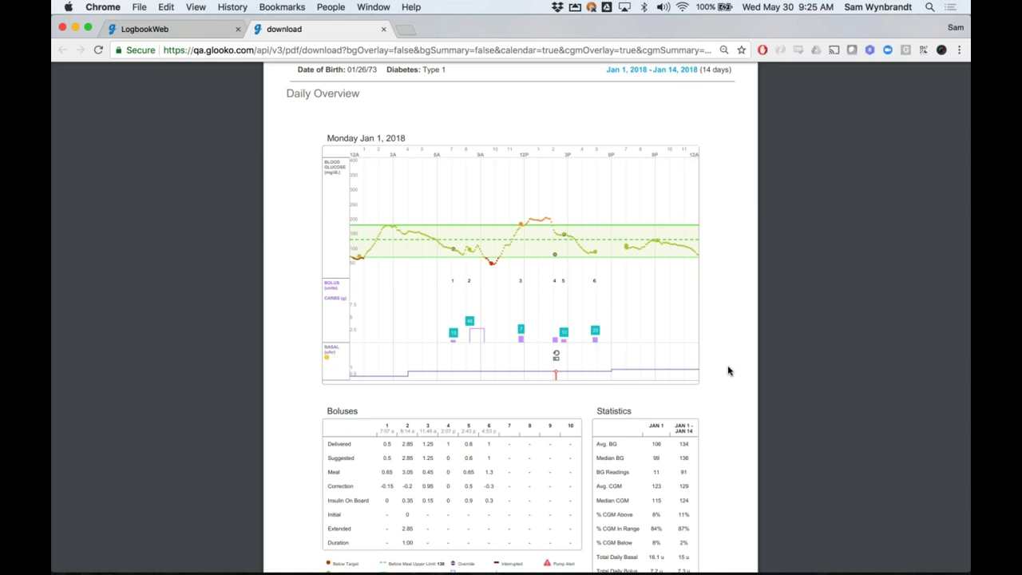
{"action": "scroll", "coordinate": [875, 386], "scroll_direction": "down", "scroll_amount": 1}
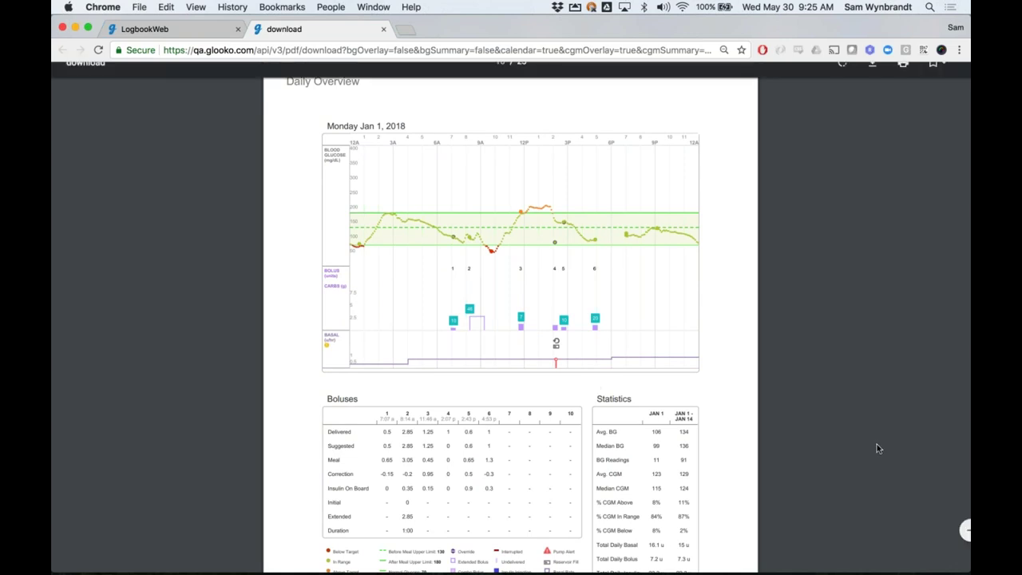
{"action": "scroll", "coordinate": [948, 384], "scroll_direction": "down", "scroll_amount": 5}
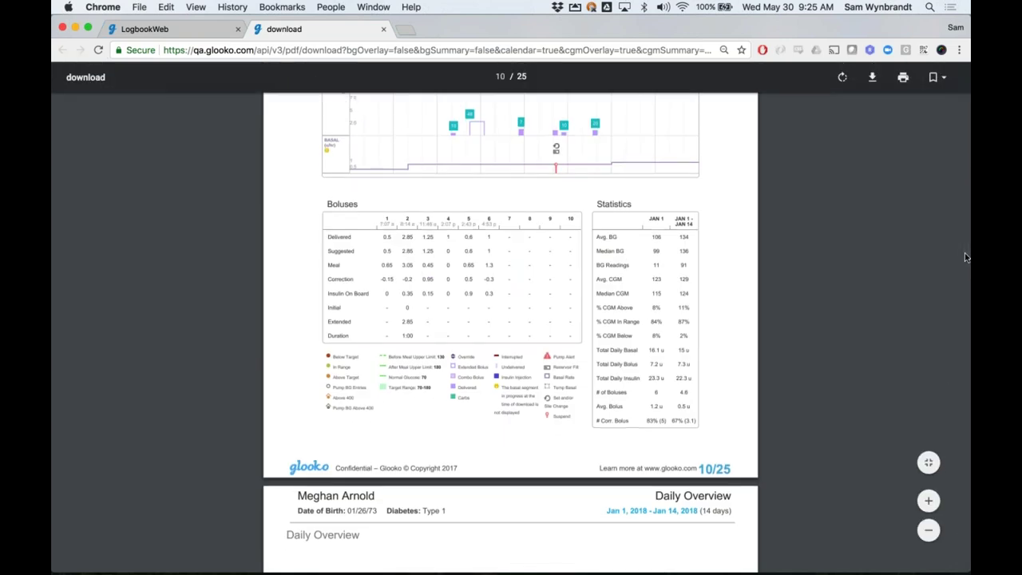
Jump to the final Device Settings page (page 25), then return to the Population Tracker Graphs tab
{"action": "left_click_drag", "start_coordinate": [966, 257], "coordinate": [968, 542]}
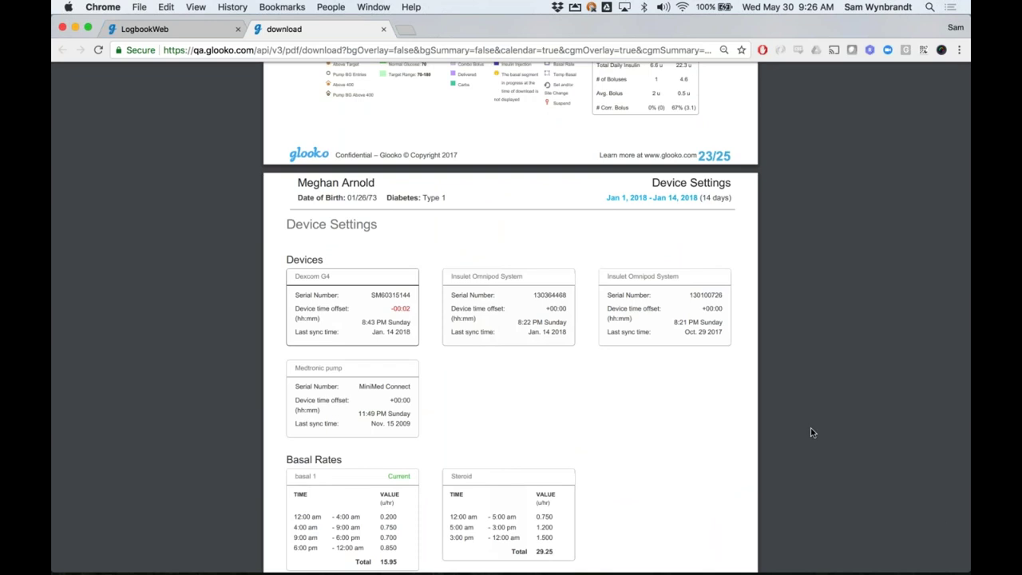
{"action": "scroll", "coordinate": [798, 435], "scroll_direction": "down", "scroll_amount": 1}
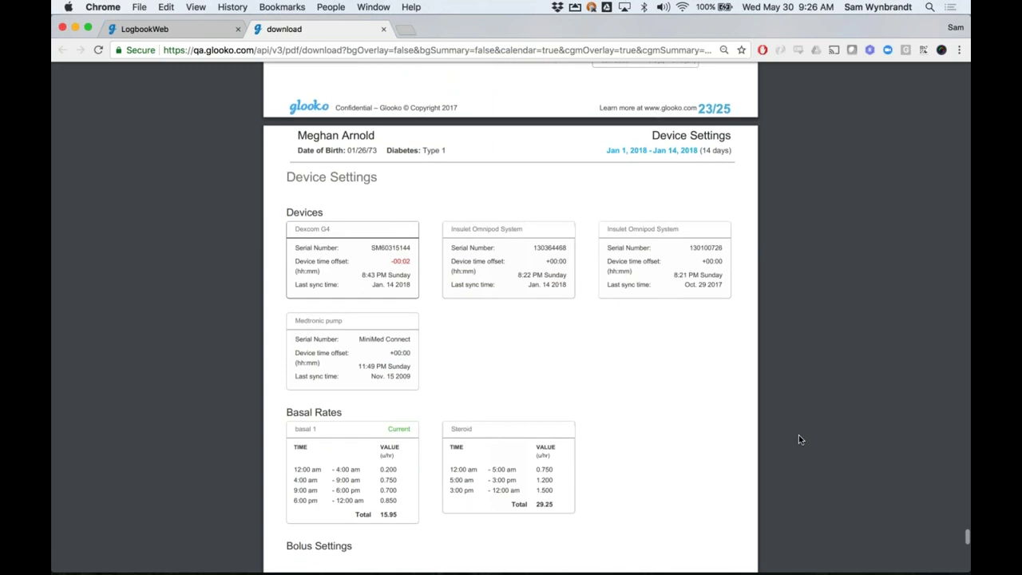
{"action": "scroll", "coordinate": [798, 434], "scroll_direction": "down", "scroll_amount": 3}
{"action": "scroll", "coordinate": [798, 426], "scroll_direction": "down", "scroll_amount": 14}
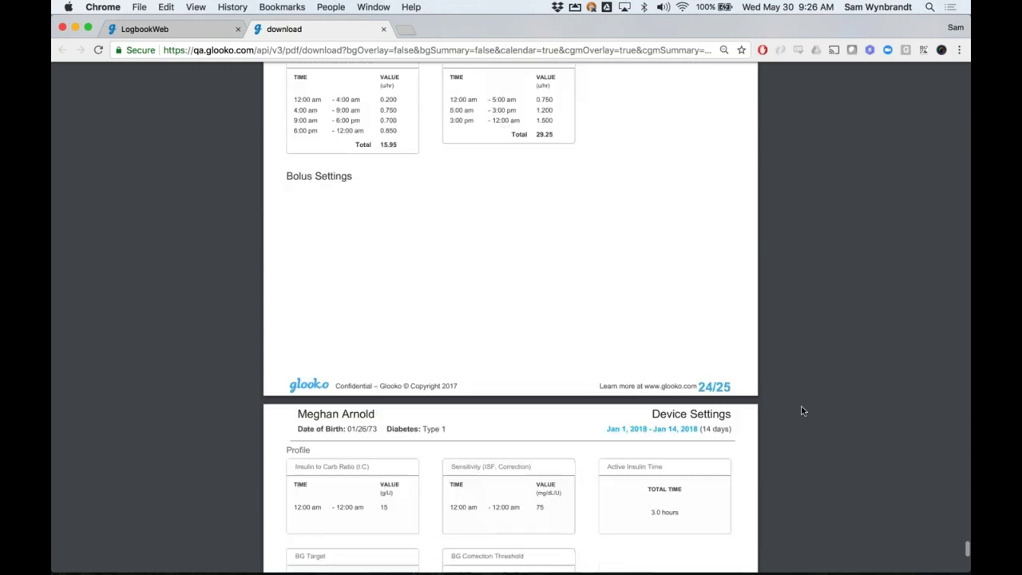
{"action": "scroll", "coordinate": [803, 399], "scroll_direction": "down", "scroll_amount": 1}
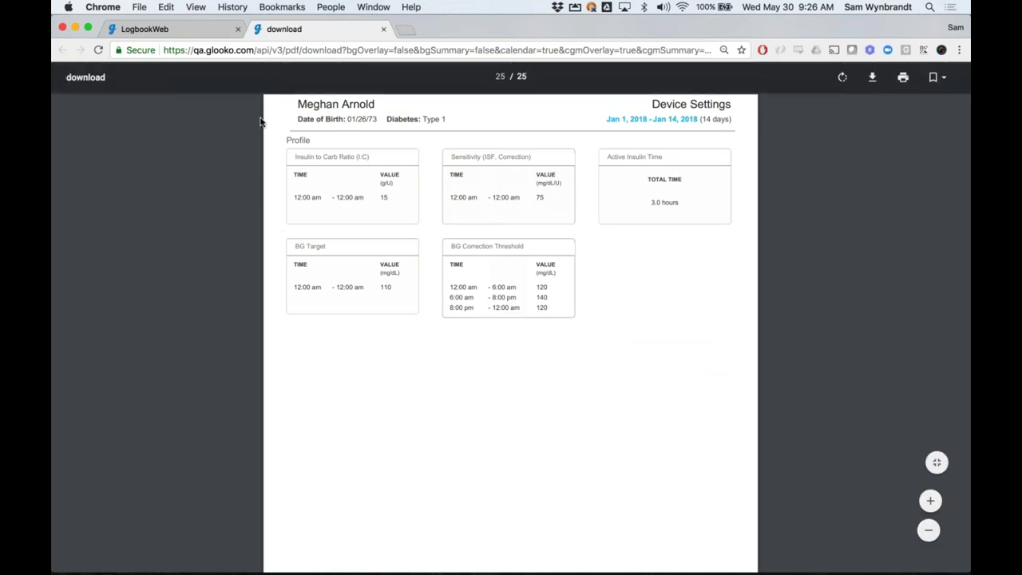
{"action": "left_click", "coordinate": [145, 29]}
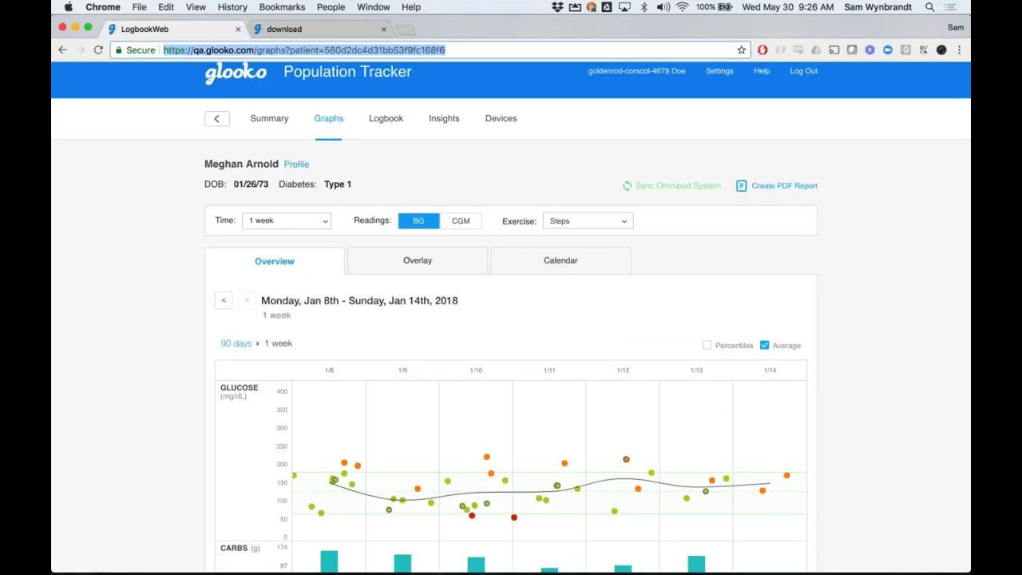
{"action": "left_click", "coordinate": [145, 310]}
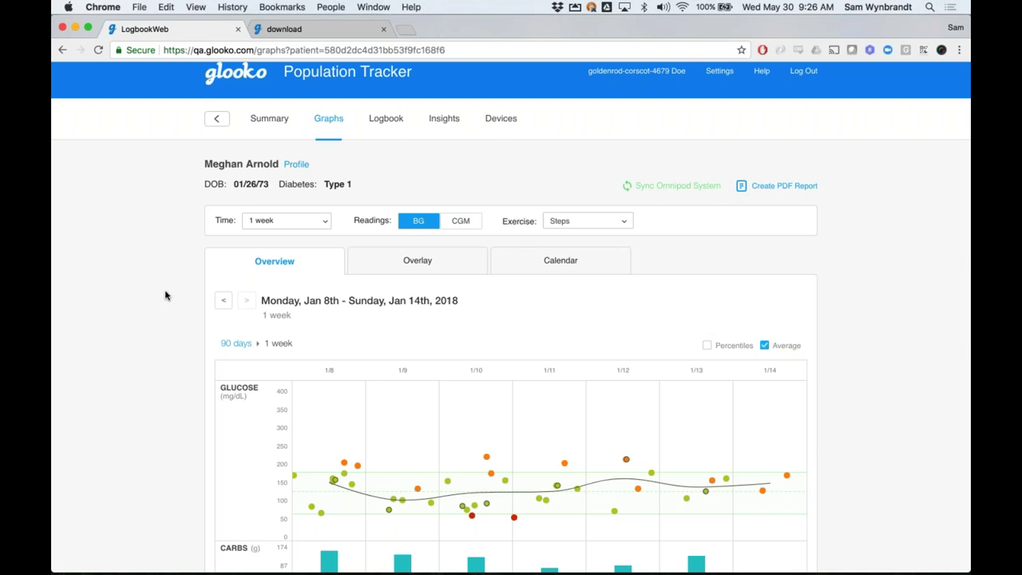
{"action": "scroll", "coordinate": [169, 303], "scroll_direction": "down", "scroll_amount": 3}
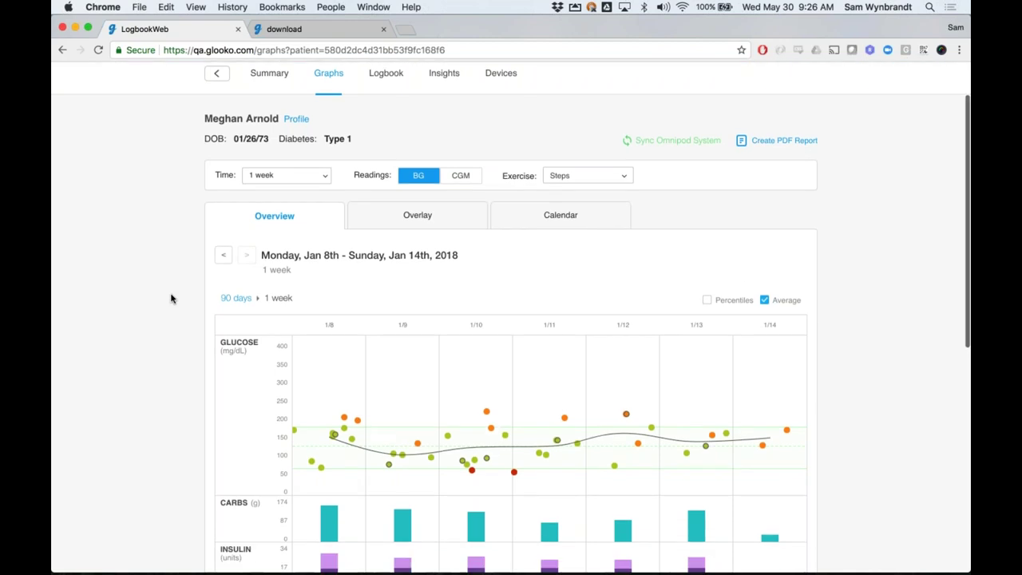
{"action": "scroll", "coordinate": [171, 299], "scroll_direction": "down", "scroll_amount": 1}
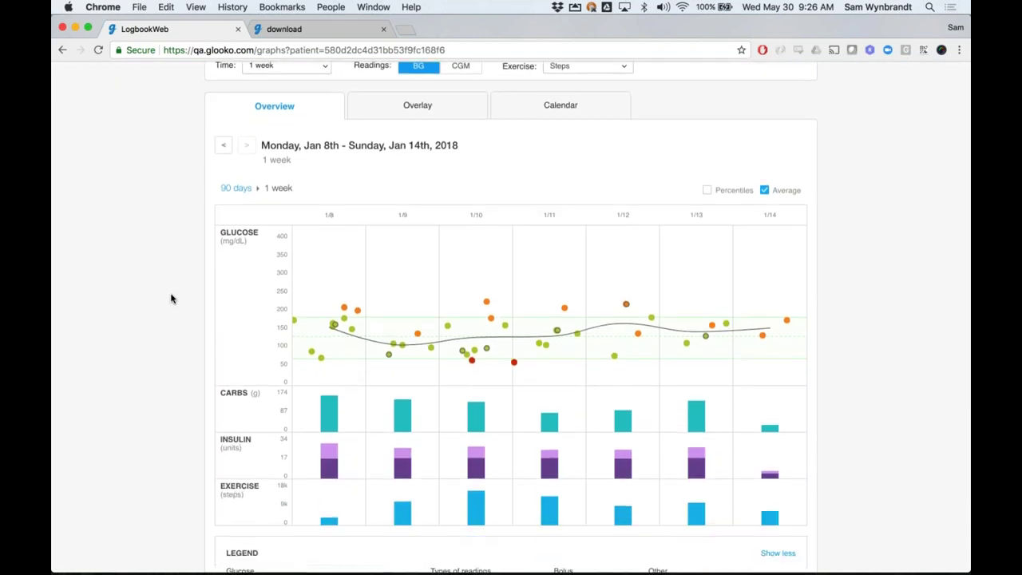
{"action": "left_click", "coordinate": [329, 264]}
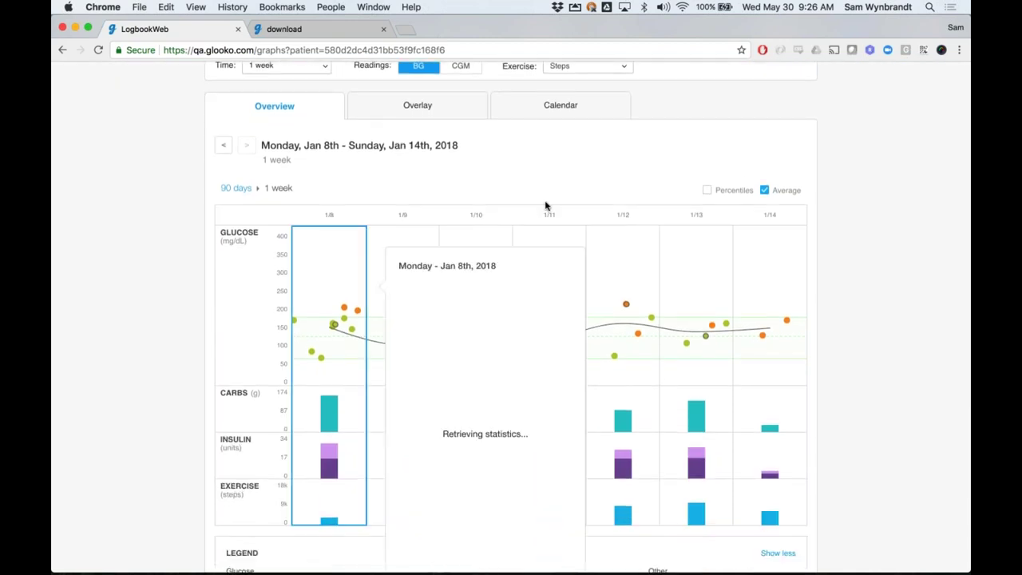
{"action": "left_click", "coordinate": [546, 206]}
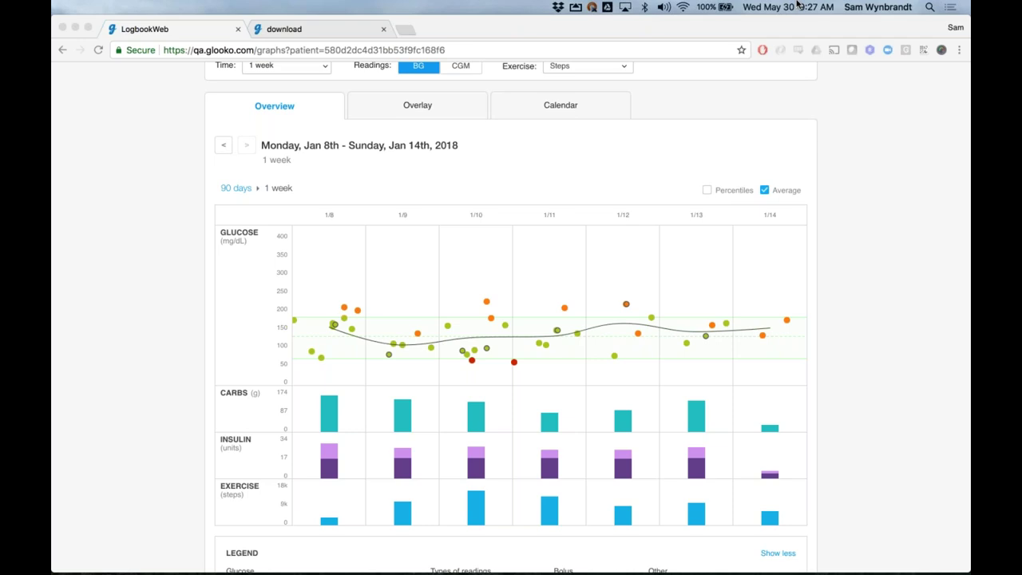
Toggle Readings to CGM and back to BG, then return to the 90-day Oct 17 – Jan 14 overview
{"action": "left_click", "coordinate": [463, 69]}
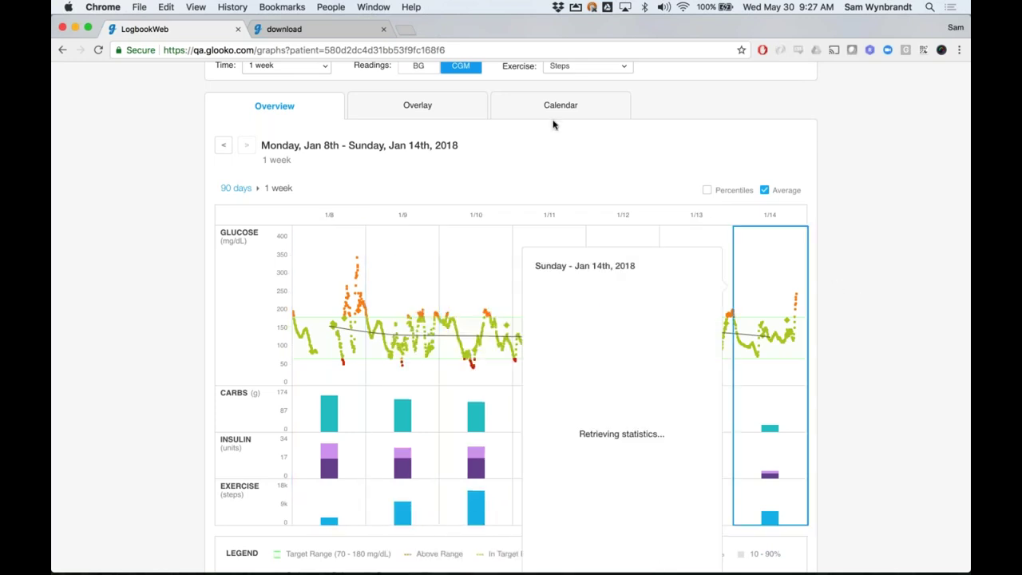
{"action": "left_click", "coordinate": [425, 69]}
{"action": "left_click", "coordinate": [235, 188]}
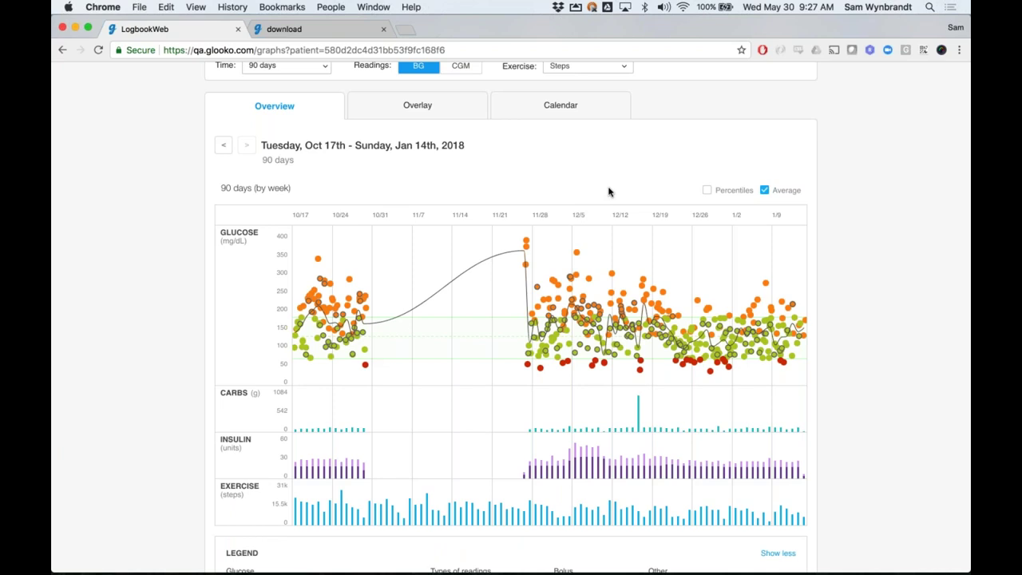
{"action": "scroll", "coordinate": [511, 320], "scroll_direction": "up", "scroll_amount": 1}
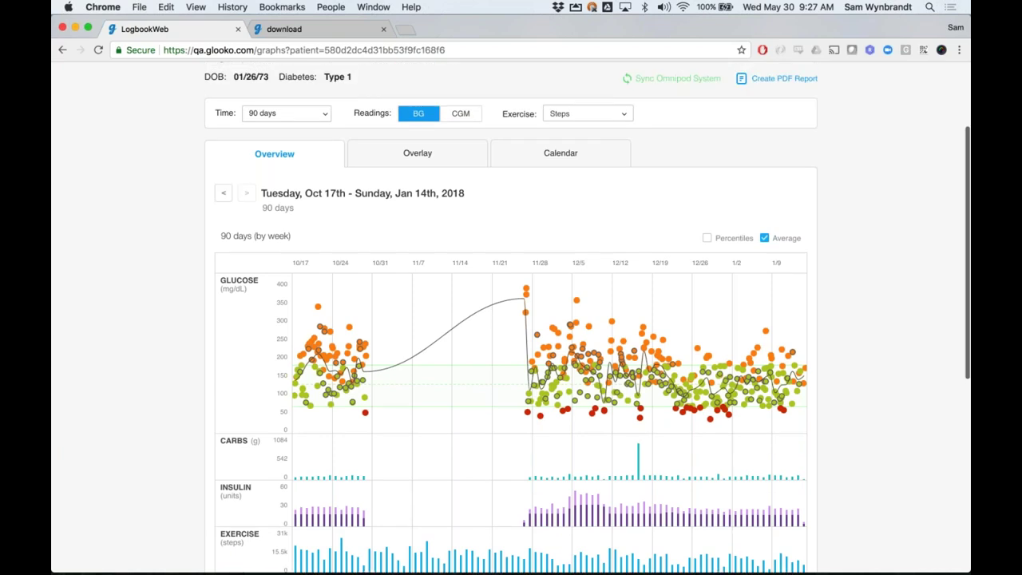
Set the time range to 2 weeks and view the Jan 1–14, 2018 Calendar of glucose, carbs, bolus and basal
{"action": "left_click", "coordinate": [286, 112]}
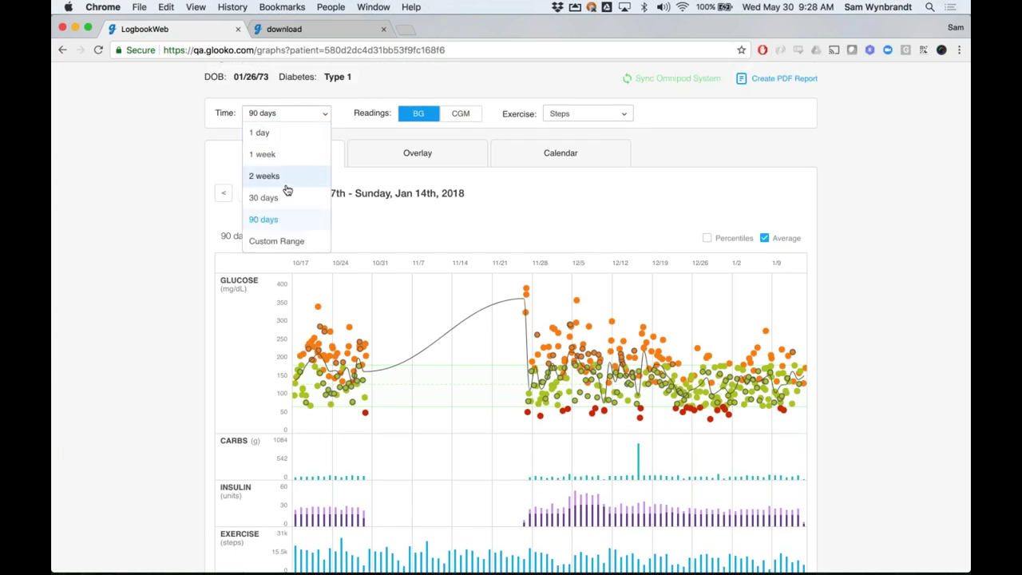
{"action": "key", "text": "Return"}
{"action": "left_click", "coordinate": [553, 158]}
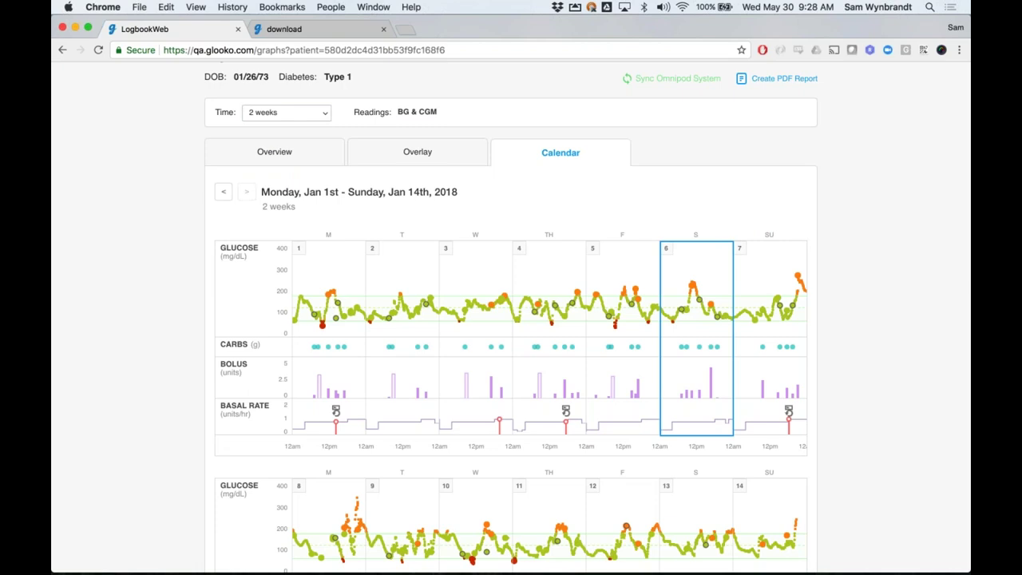
{"action": "scroll", "coordinate": [873, 343], "scroll_direction": "down", "scroll_amount": 3}
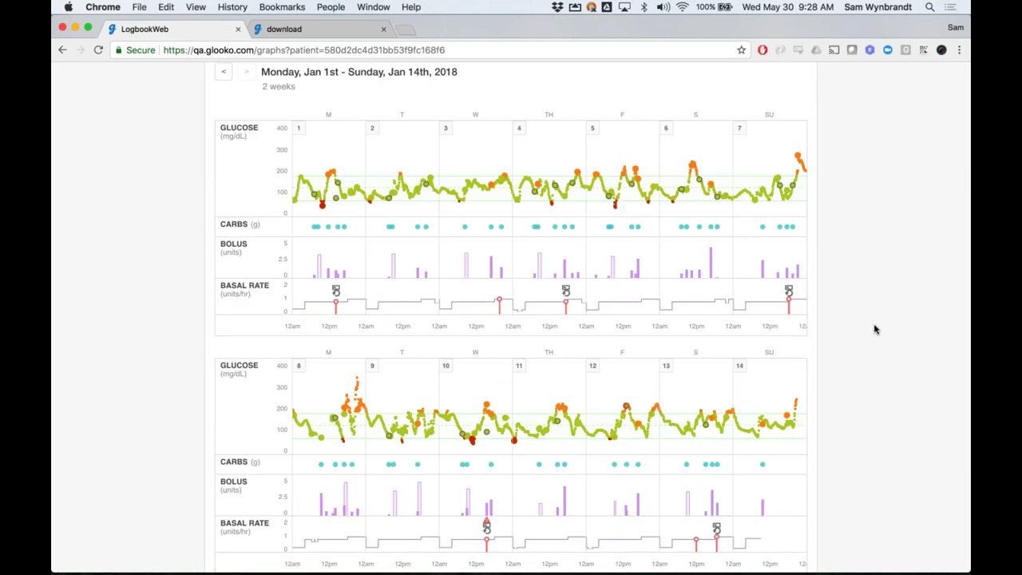
{"action": "scroll", "coordinate": [870, 284], "scroll_direction": "down", "scroll_amount": 1}
{"action": "scroll", "coordinate": [870, 284], "scroll_direction": "down", "scroll_amount": 2}
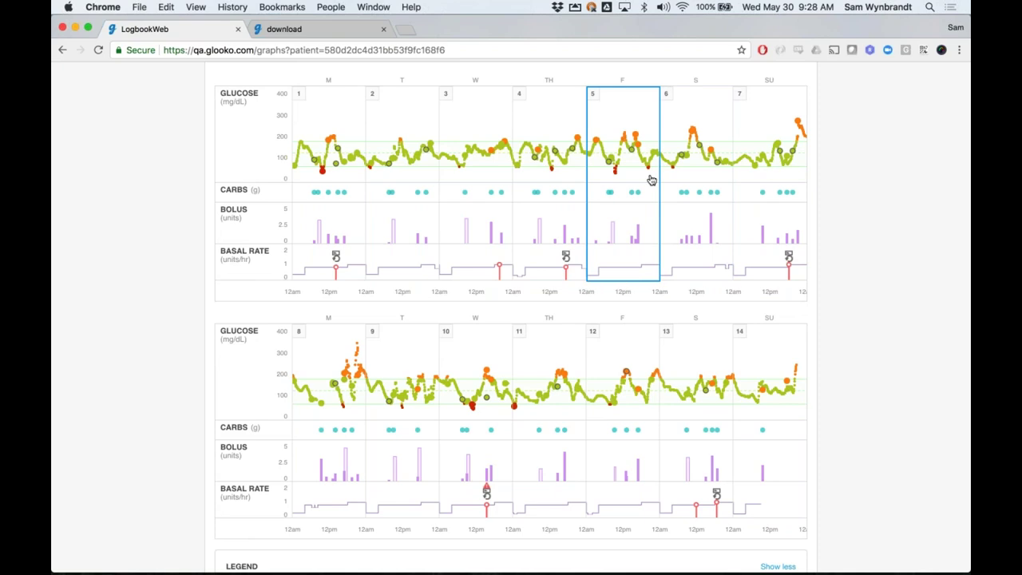
{"action": "scroll", "coordinate": [620, 183], "scroll_direction": "up", "scroll_amount": 1}
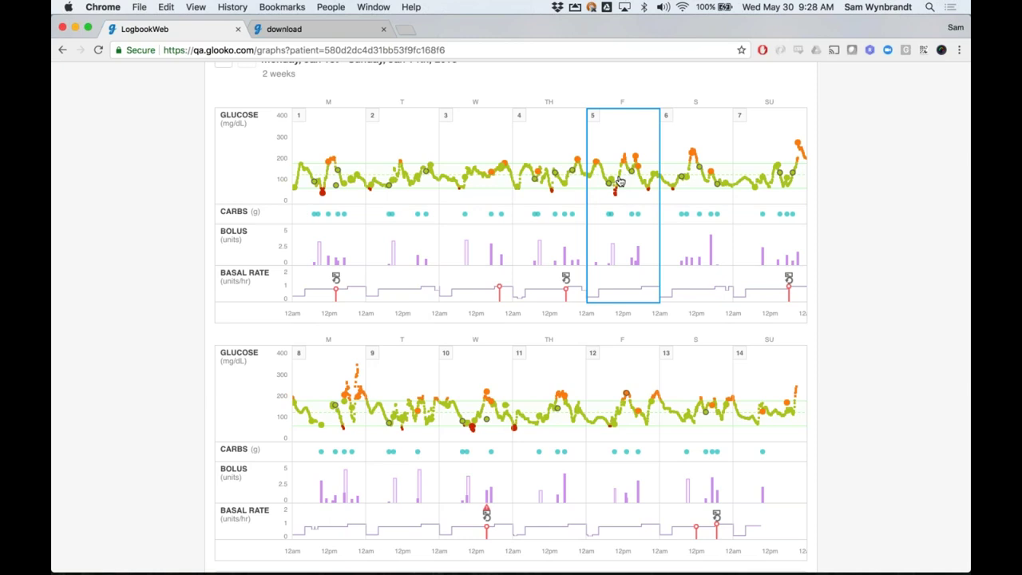
Open the Jan 1–14, 2018 BG Summary page showing average 134 mg/dL and 72% in range
{"action": "scroll", "coordinate": [621, 182], "scroll_direction": "up", "scroll_amount": 4}
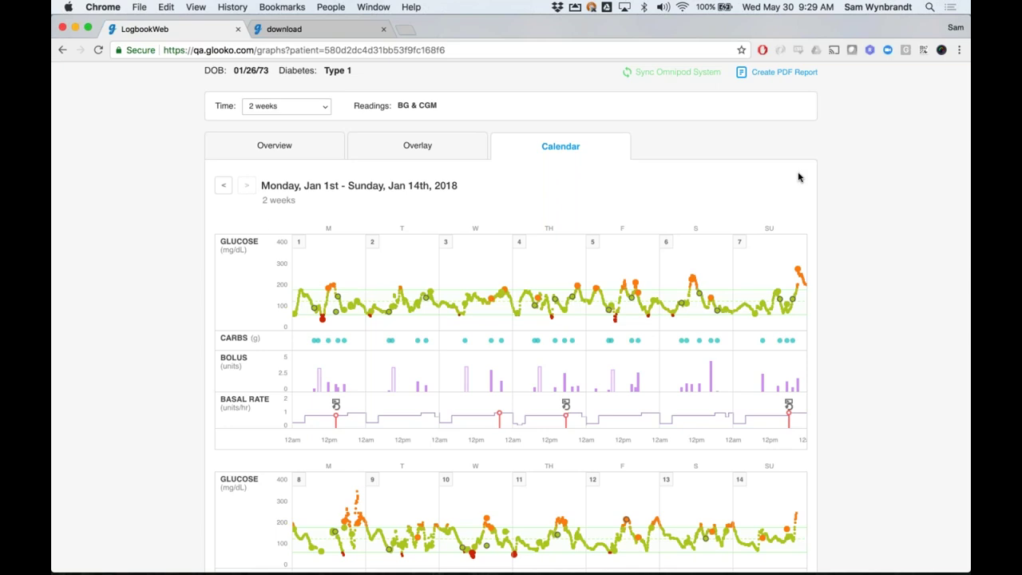
{"action": "scroll", "coordinate": [798, 177], "scroll_direction": "up", "scroll_amount": 1}
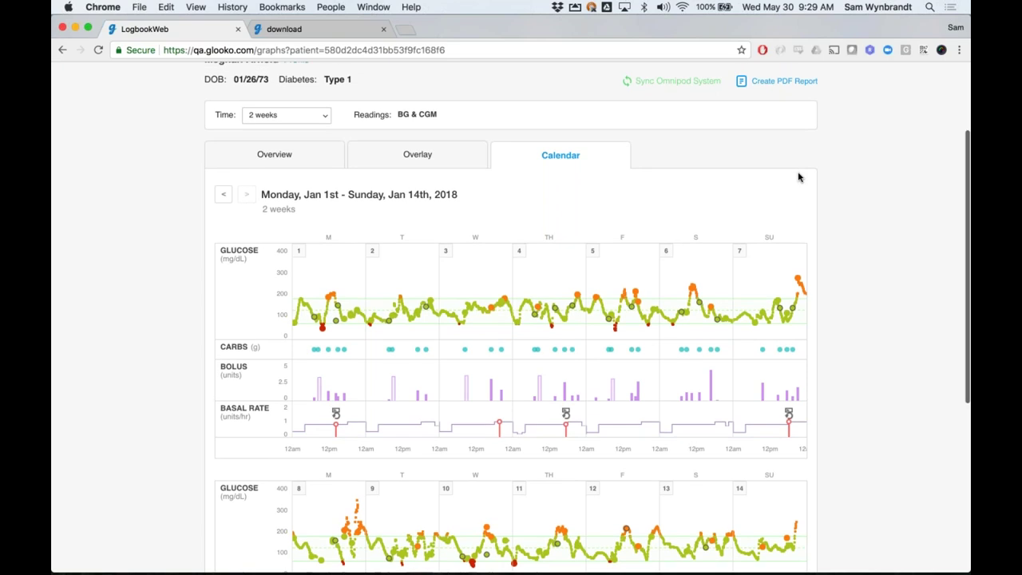
{"action": "scroll", "coordinate": [864, 209], "scroll_direction": "up", "scroll_amount": 1}
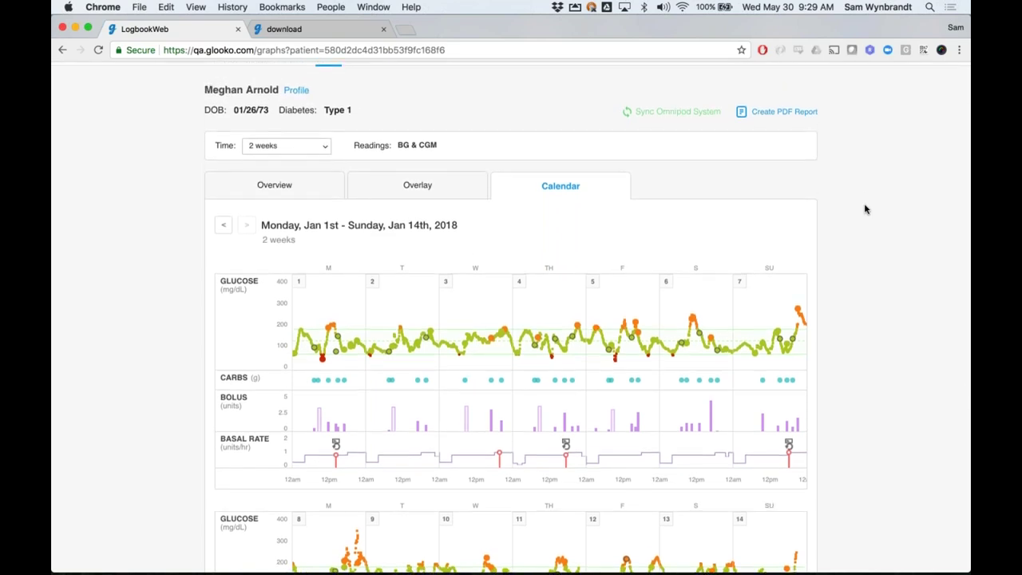
{"action": "scroll", "coordinate": [865, 209], "scroll_direction": "up", "scroll_amount": 1}
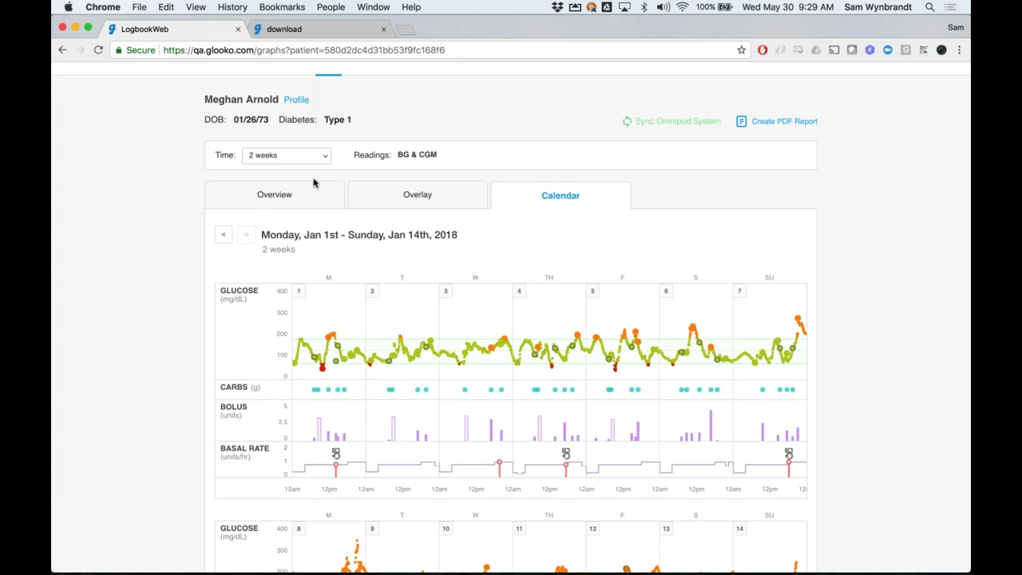
{"action": "scroll", "coordinate": [311, 194], "scroll_direction": "up", "scroll_amount": 1}
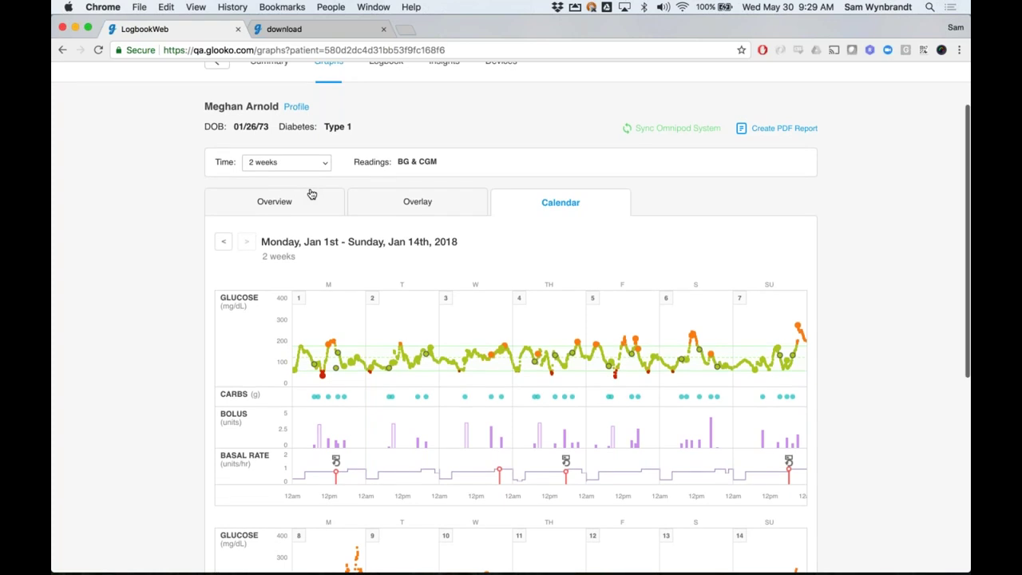
{"action": "scroll", "coordinate": [311, 194], "scroll_direction": "up", "scroll_amount": 3}
{"action": "left_click", "coordinate": [269, 142]}
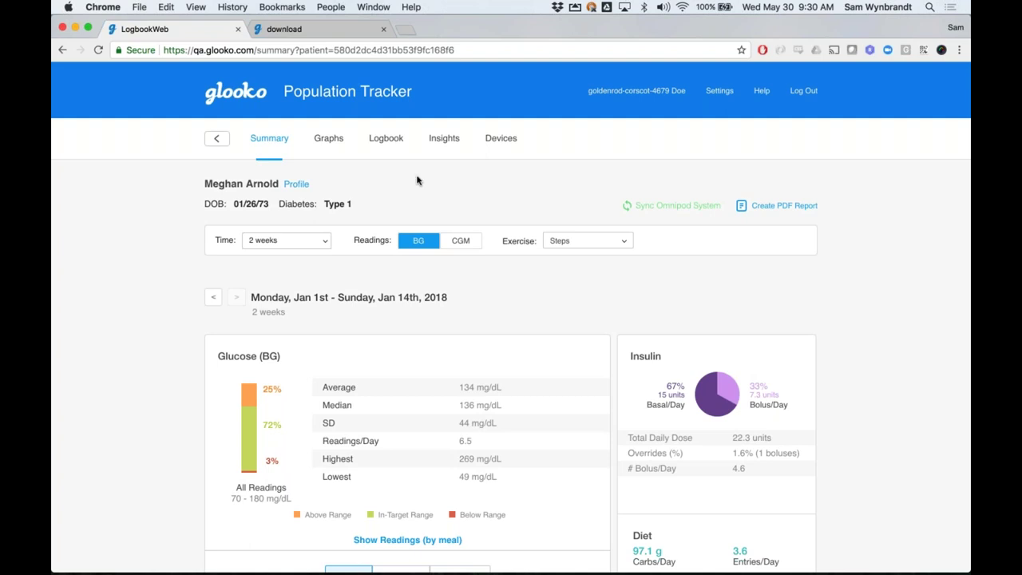
Switch the Summary's glucose statistics to CGM, then go to the Jan 1–14 CGM Graphs overview
{"action": "scroll", "coordinate": [417, 186], "scroll_direction": "down", "scroll_amount": 1}
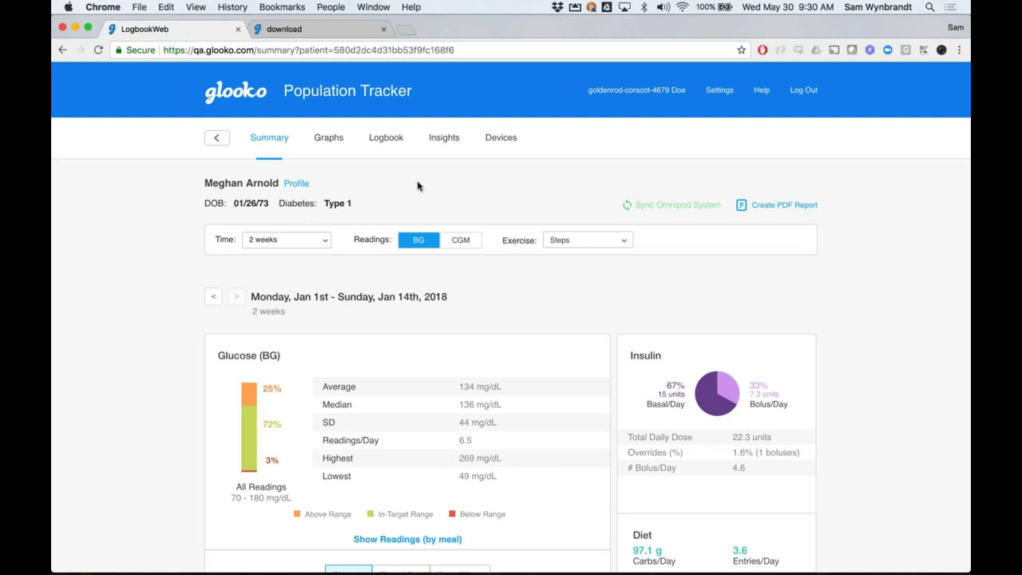
{"action": "scroll", "coordinate": [417, 186], "scroll_direction": "down", "scroll_amount": 3}
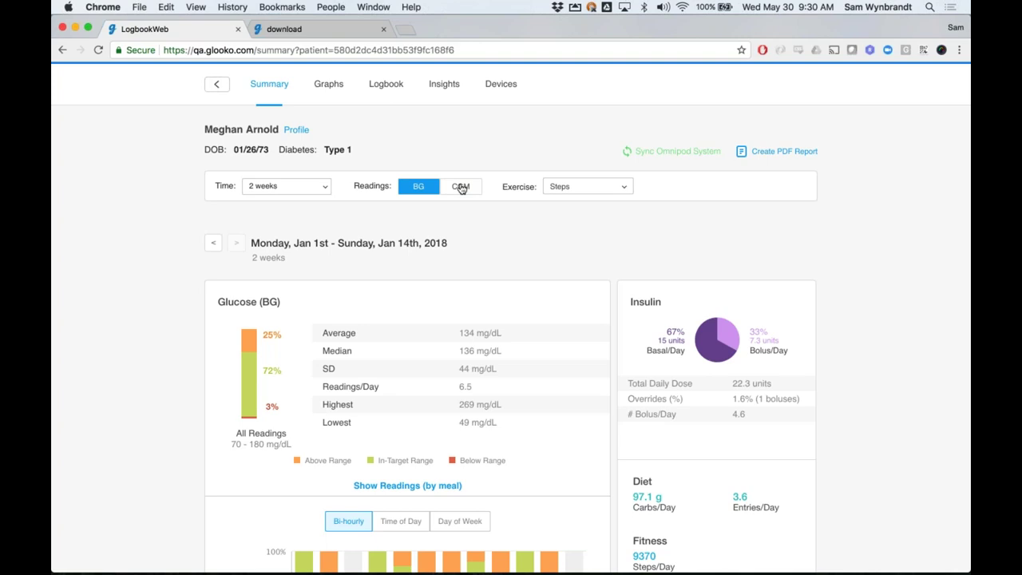
{"action": "left_click", "coordinate": [461, 187]}
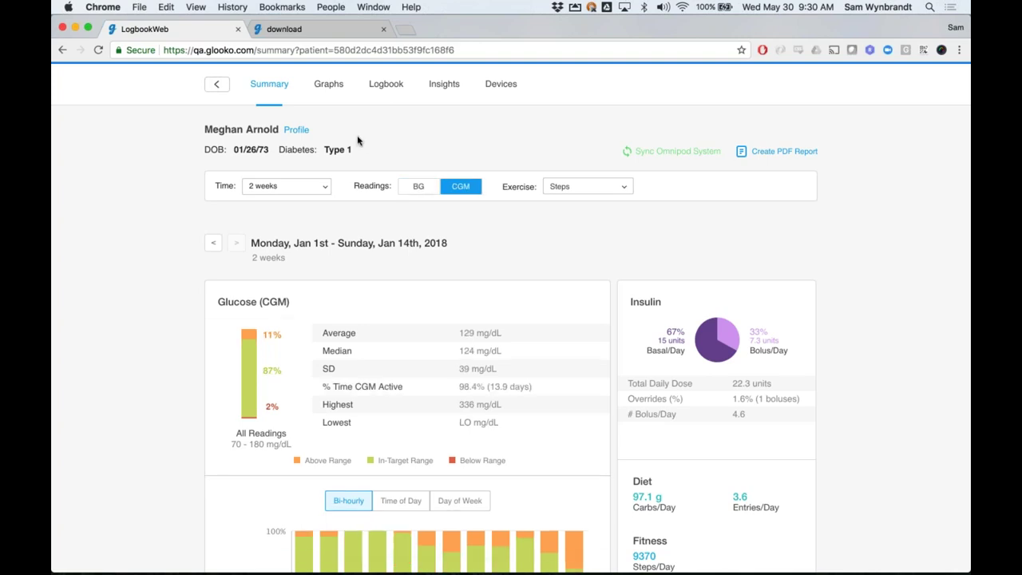
{"action": "left_click", "coordinate": [327, 87]}
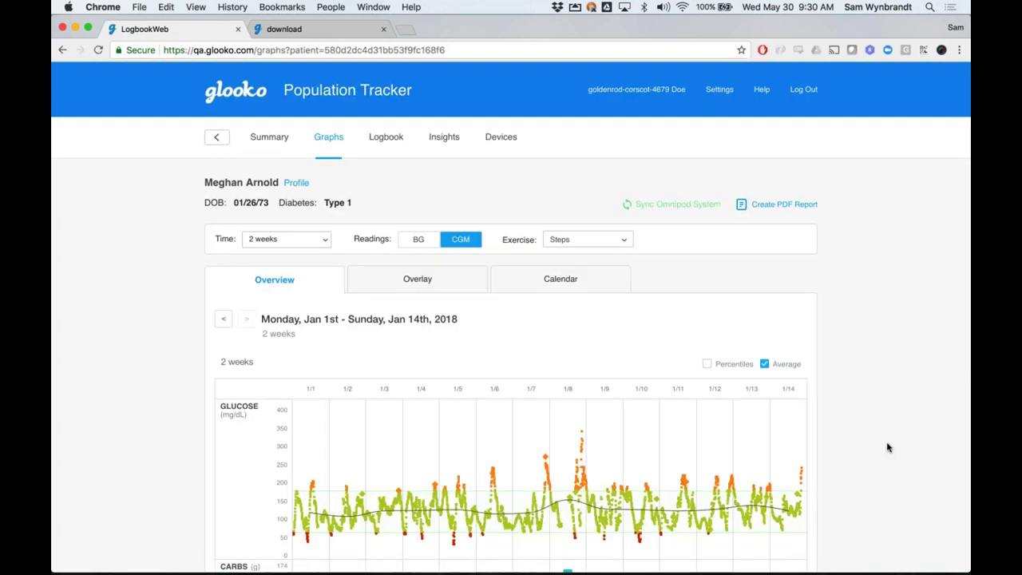
Check the daily statistics for Jan 13, 6, 2 and 3, ending on Sunday, Jan 7th
{"action": "scroll", "coordinate": [887, 448], "scroll_direction": "down", "scroll_amount": 3}
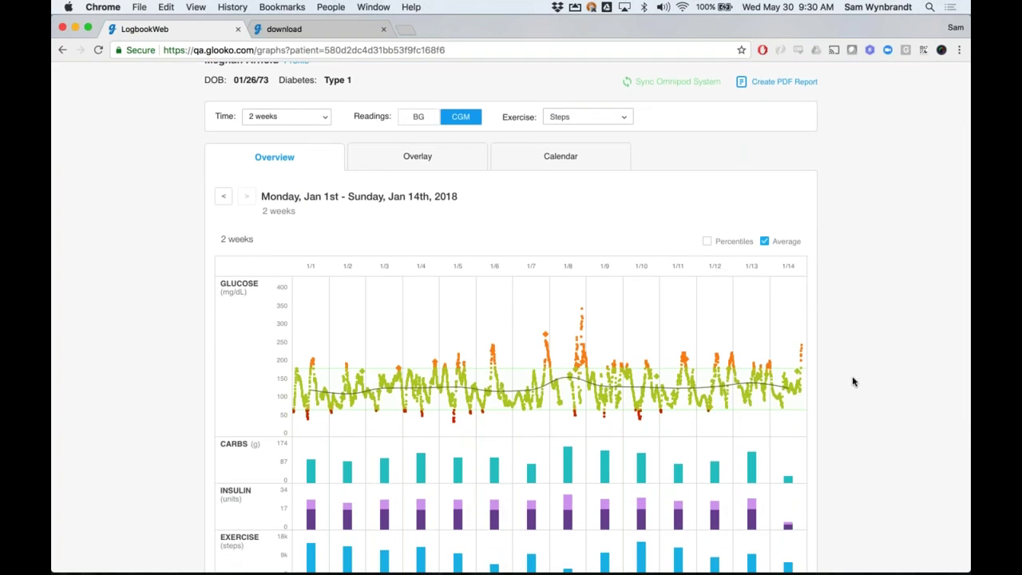
{"action": "scroll", "coordinate": [853, 382], "scroll_direction": "down", "scroll_amount": 2}
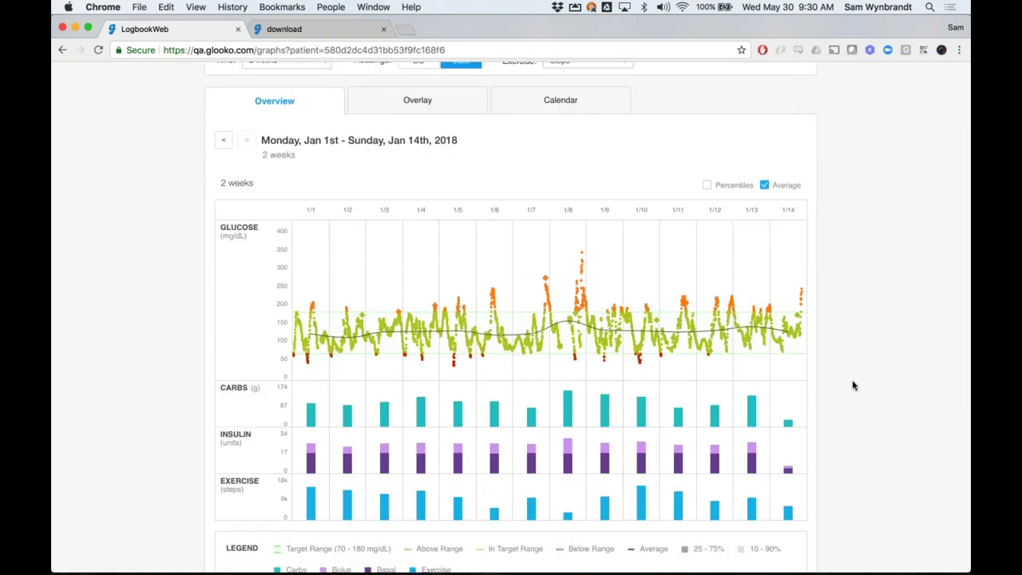
{"action": "left_click", "coordinate": [751, 383]}
{"action": "left_click", "coordinate": [494, 335]}
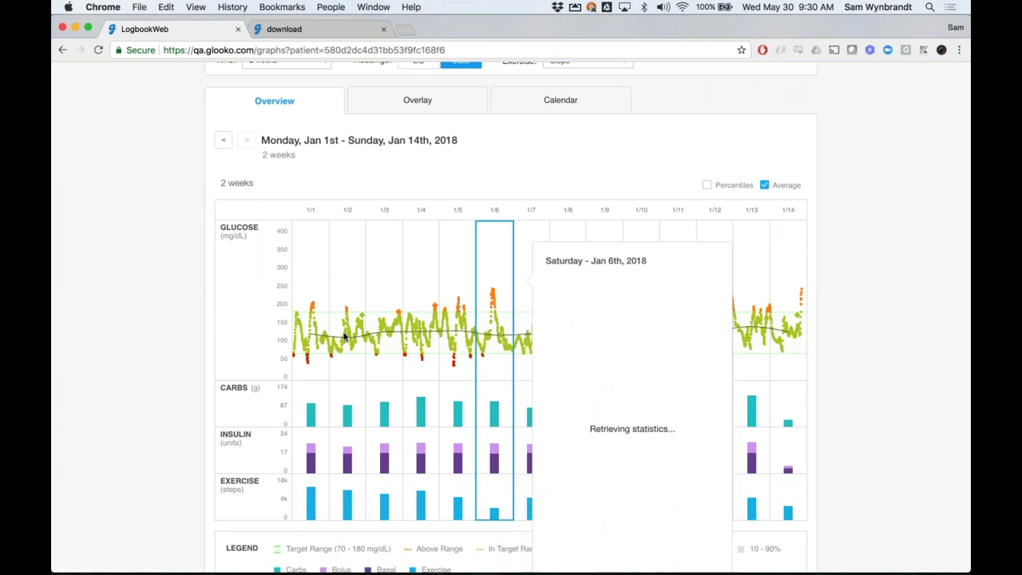
{"action": "left_click", "coordinate": [348, 336]}
{"action": "left_click", "coordinate": [384, 335]}
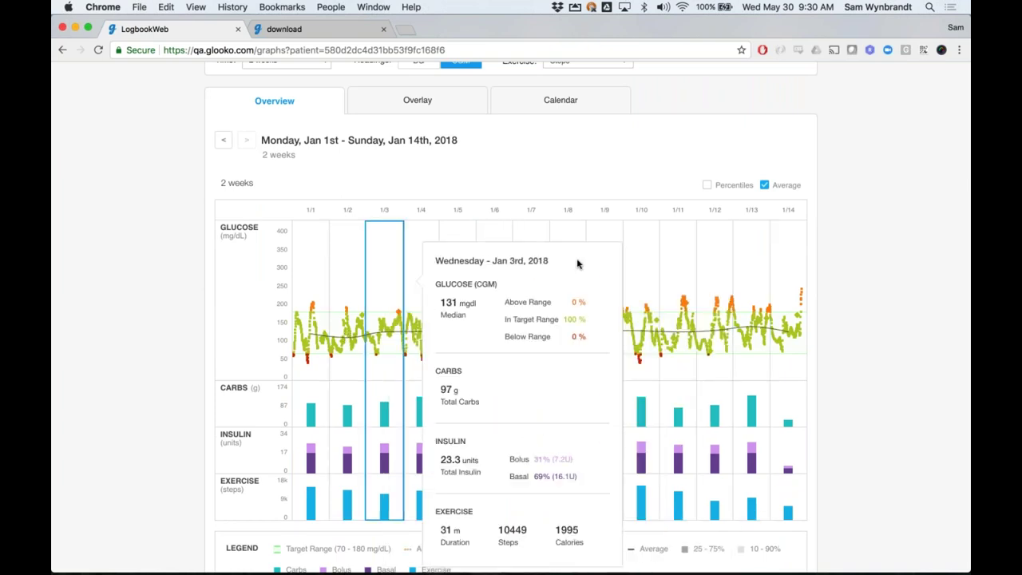
{"action": "left_click", "coordinate": [534, 233]}
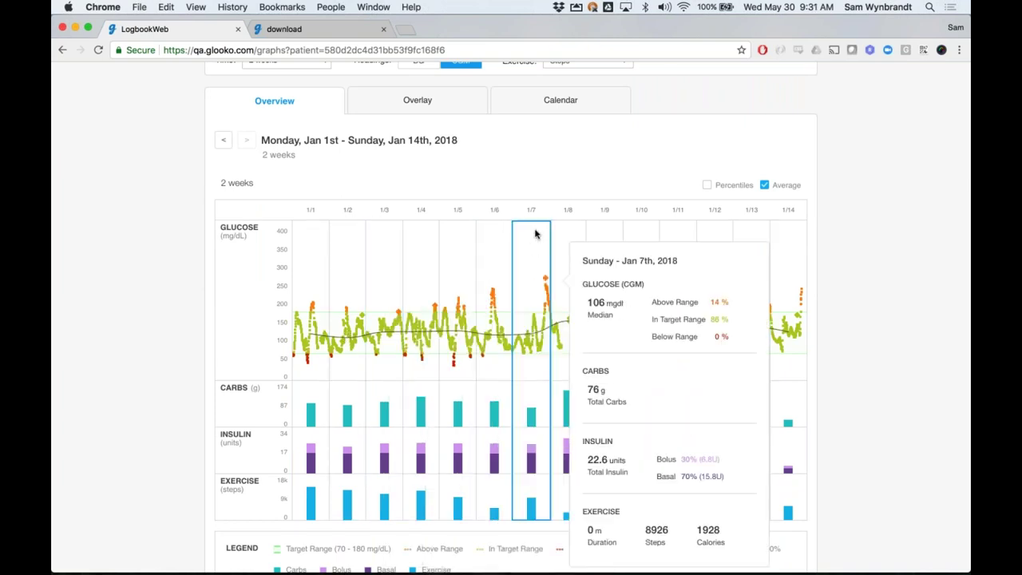
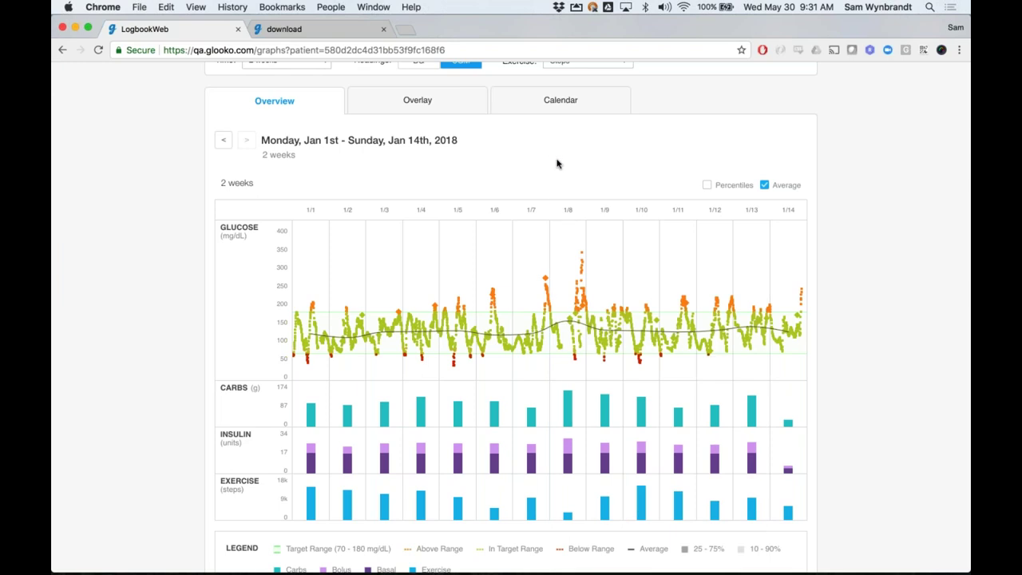
Switch the two-week glucose graph from CGM traces to individual BG readings
{"action": "scroll", "coordinate": [558, 163], "scroll_direction": "up", "scroll_amount": 1}
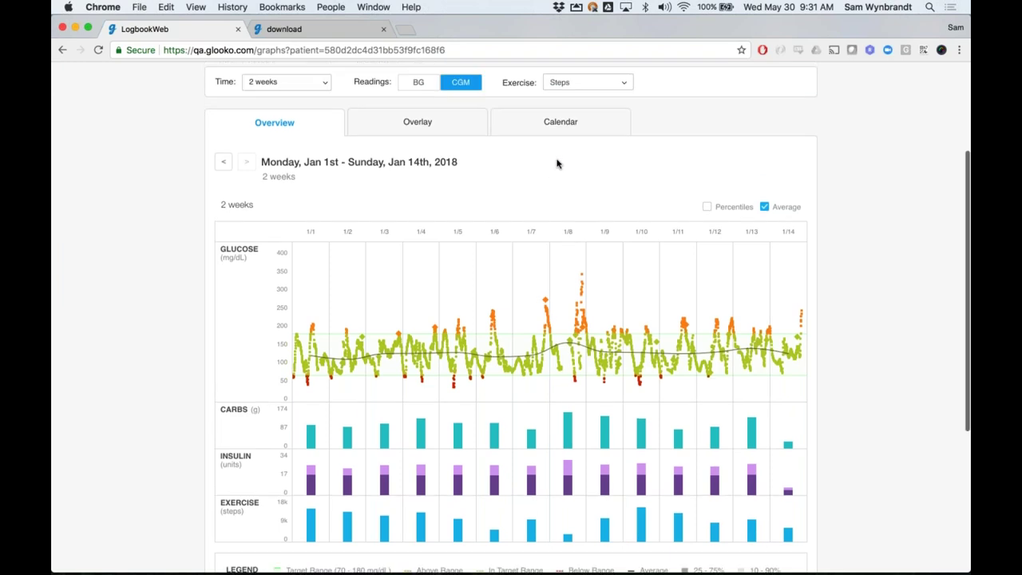
{"action": "scroll", "coordinate": [526, 184], "scroll_direction": "up", "scroll_amount": 4}
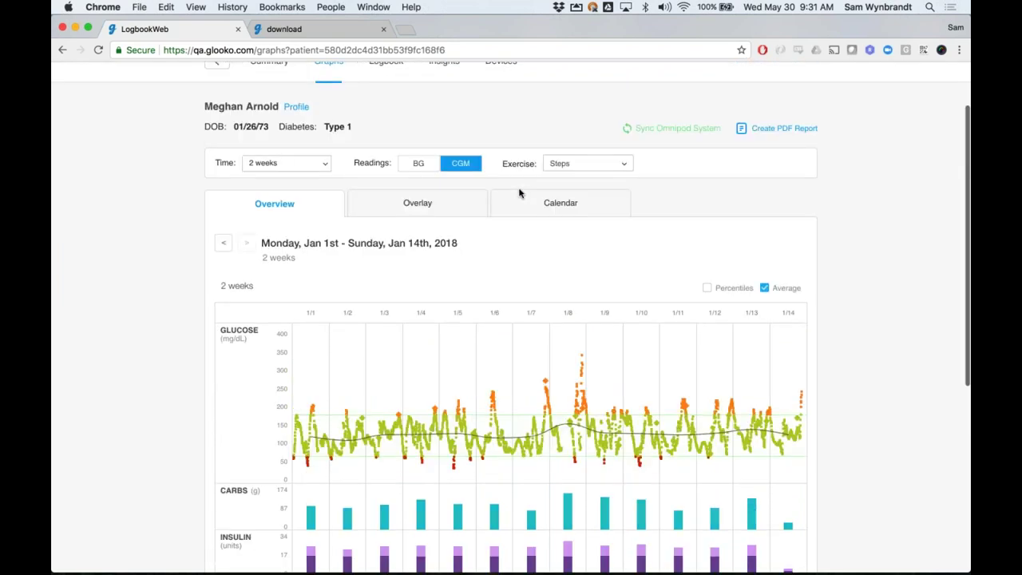
{"action": "left_click", "coordinate": [420, 163]}
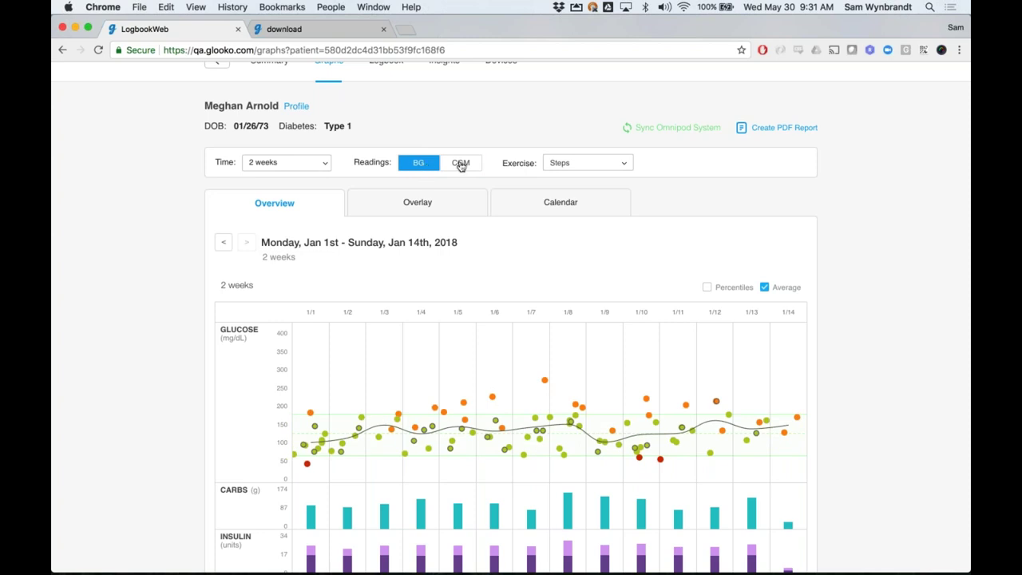
{"action": "left_click", "coordinate": [424, 164]}
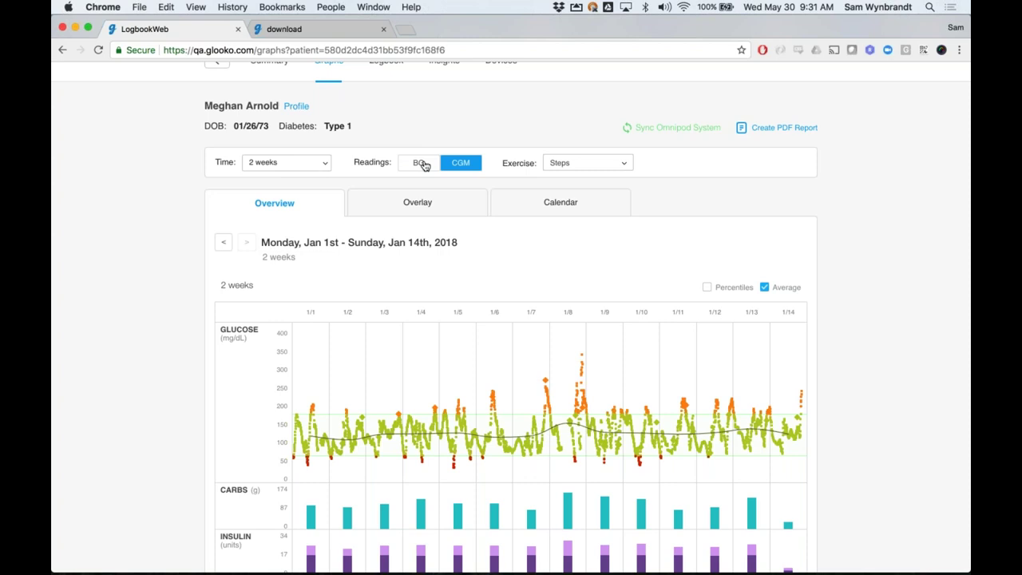
{"action": "left_click", "coordinate": [424, 164]}
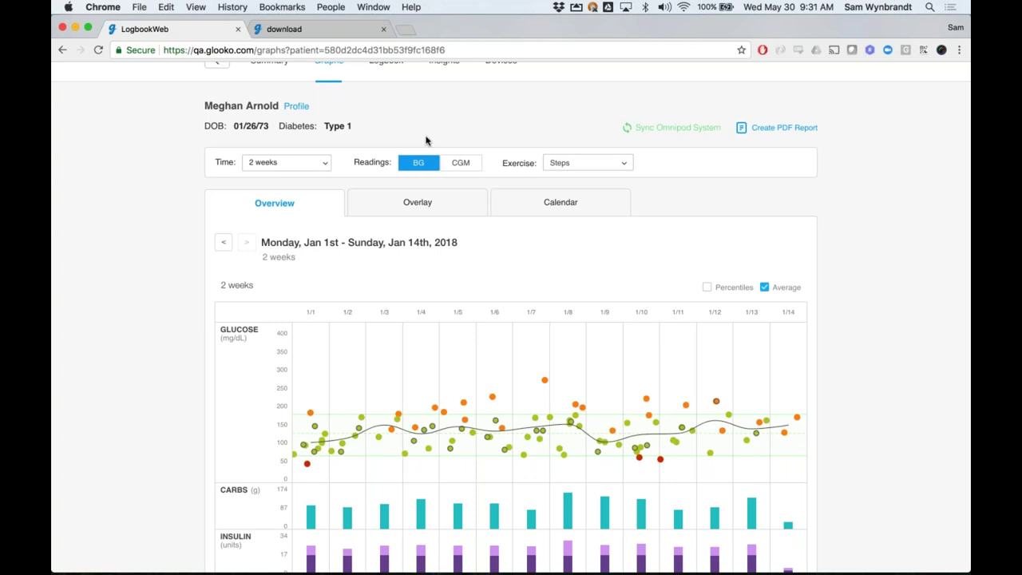
Start a PDF report for the 01/01/2018–01/14/2018 period
{"action": "scroll", "coordinate": [425, 140], "scroll_direction": "up", "scroll_amount": 1}
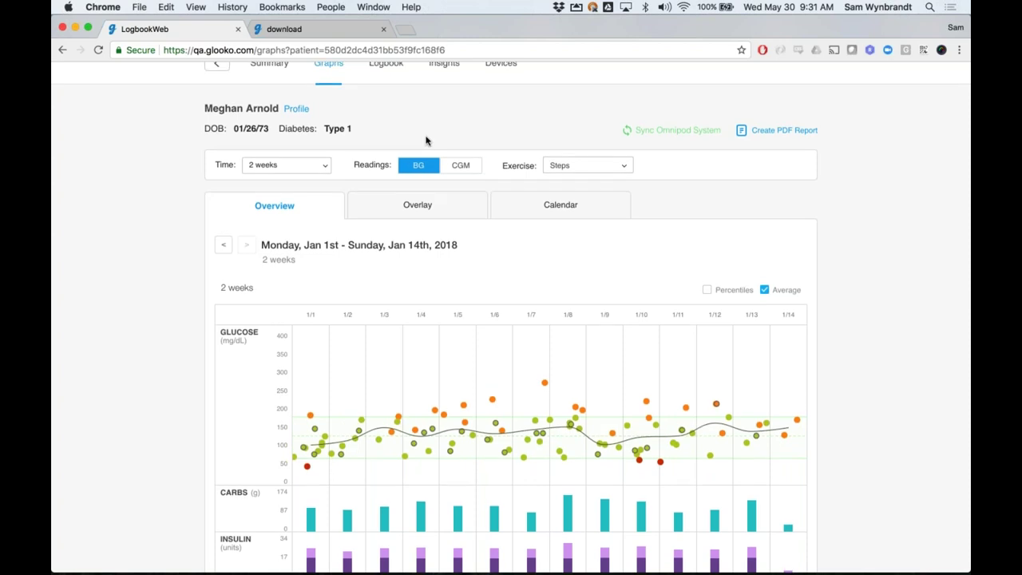
{"action": "scroll", "coordinate": [425, 141], "scroll_direction": "up", "scroll_amount": 2}
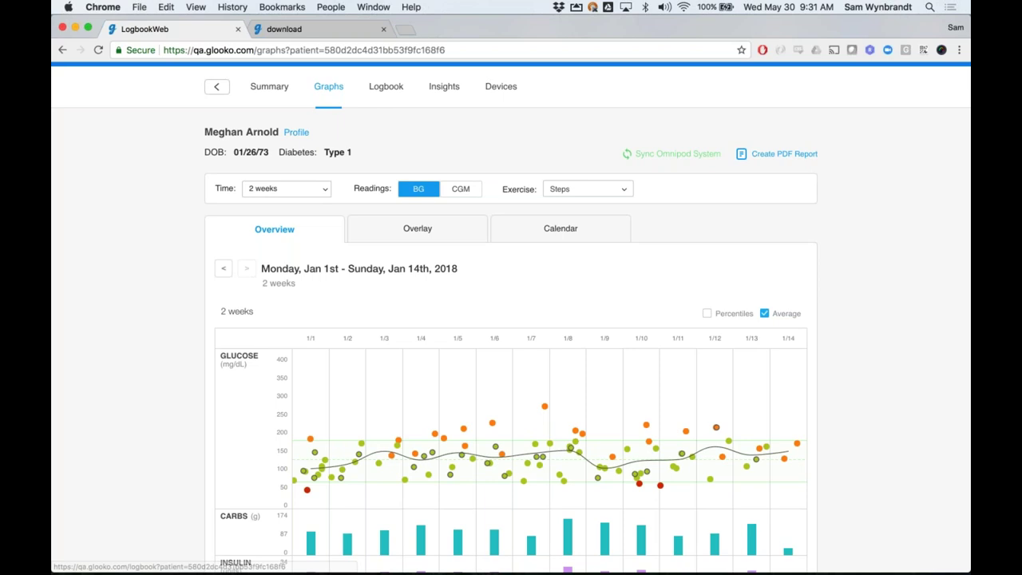
{"action": "left_click", "coordinate": [782, 156]}
Add the Summary section with both BG and CGM data to the report, then close the dialog uncreated
{"action": "left_click", "coordinate": [310, 274]}
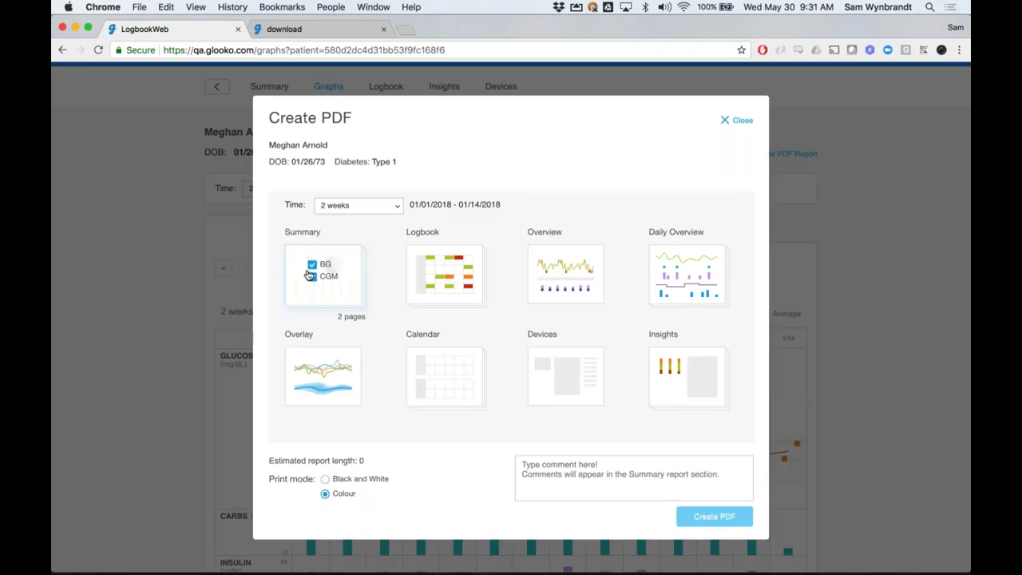
{"action": "left_click", "coordinate": [341, 289]}
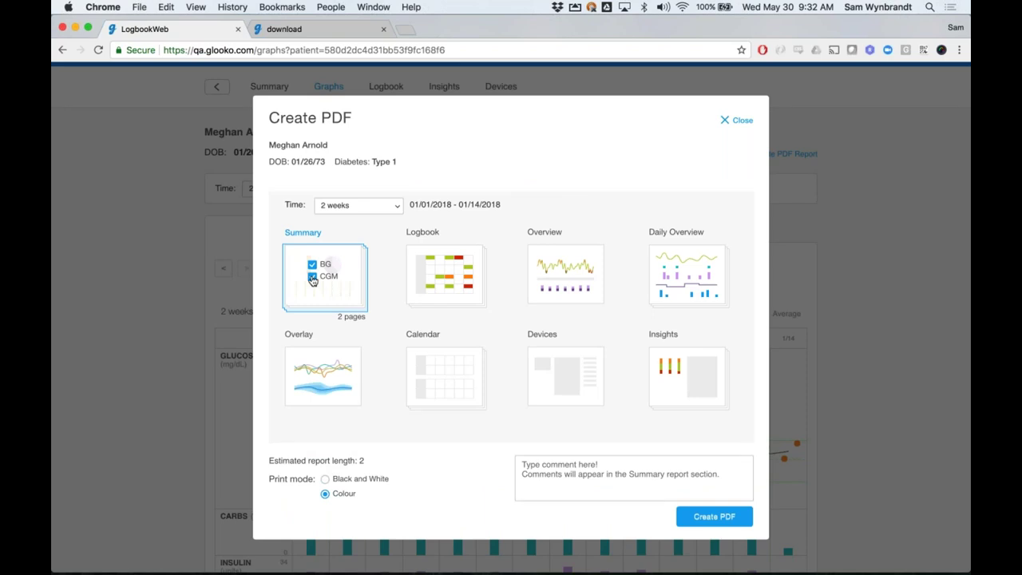
{"action": "left_click", "coordinate": [312, 279]}
{"action": "left_click", "coordinate": [313, 279]}
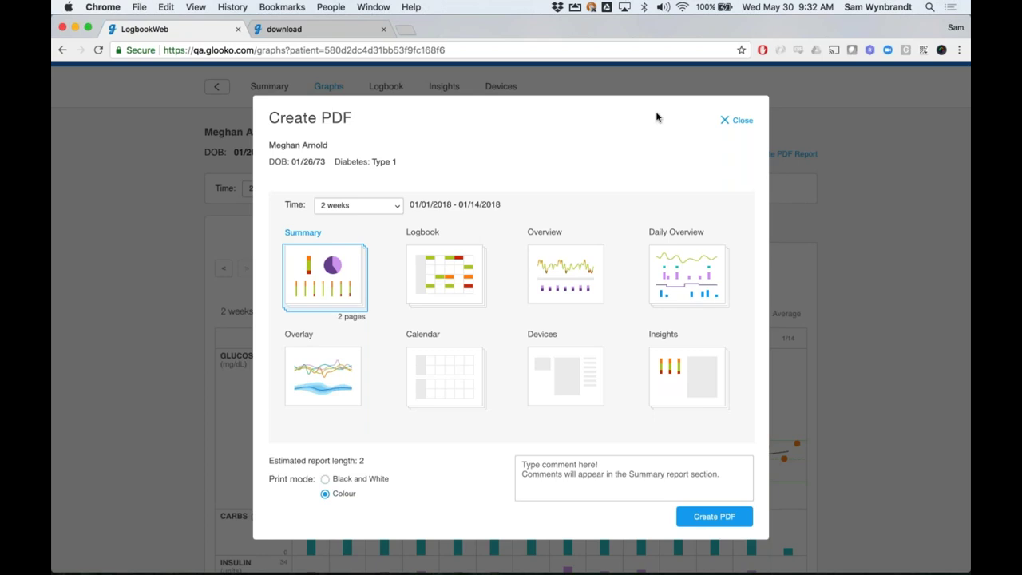
{"action": "left_click", "coordinate": [728, 120]}
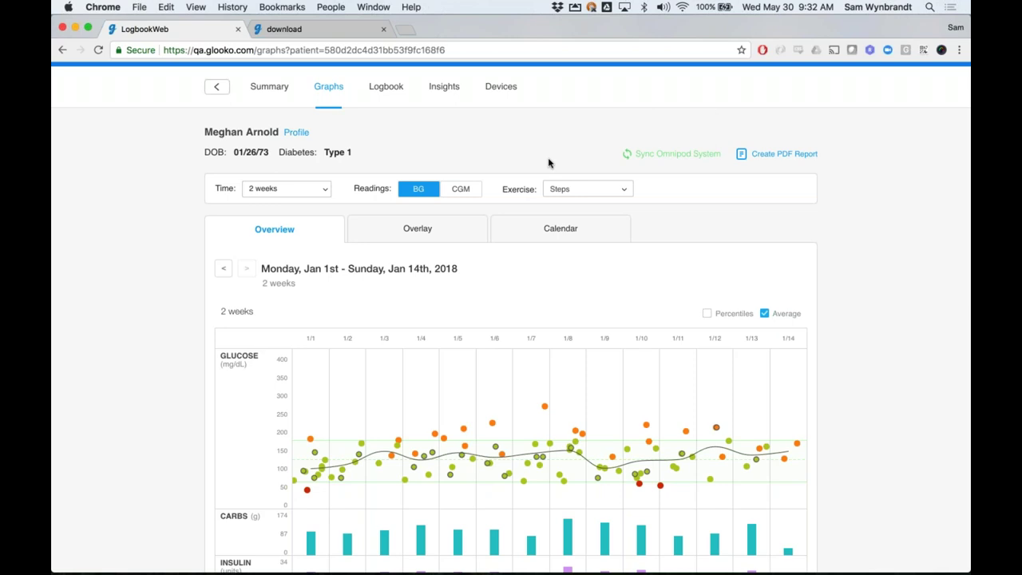
Show the Jan 1–14 period in the Calendar view
{"action": "left_click", "coordinate": [559, 228]}
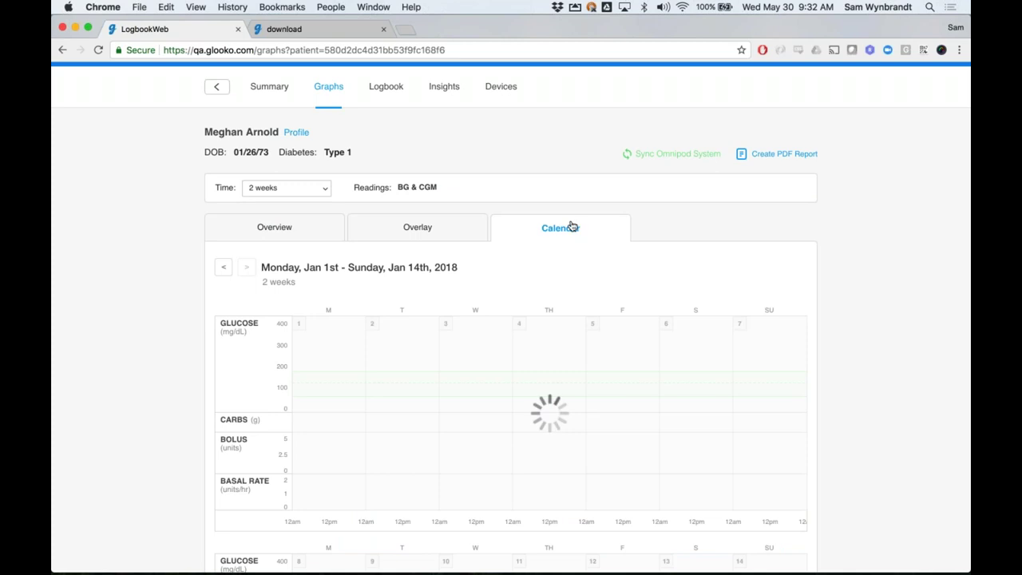
{"action": "scroll", "coordinate": [874, 331], "scroll_direction": "down", "scroll_amount": 3}
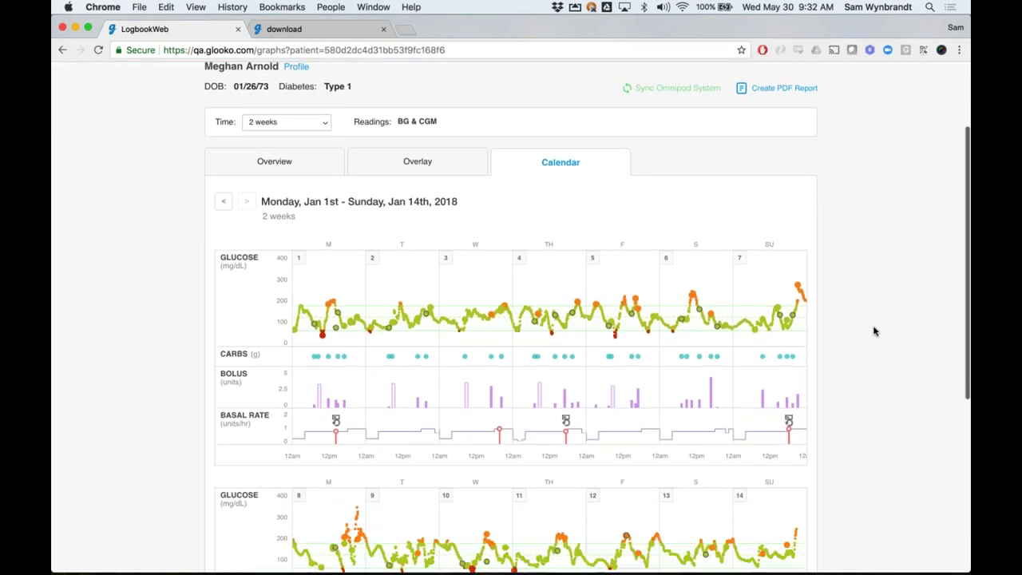
{"action": "scroll", "coordinate": [874, 331], "scroll_direction": "down", "scroll_amount": 1}
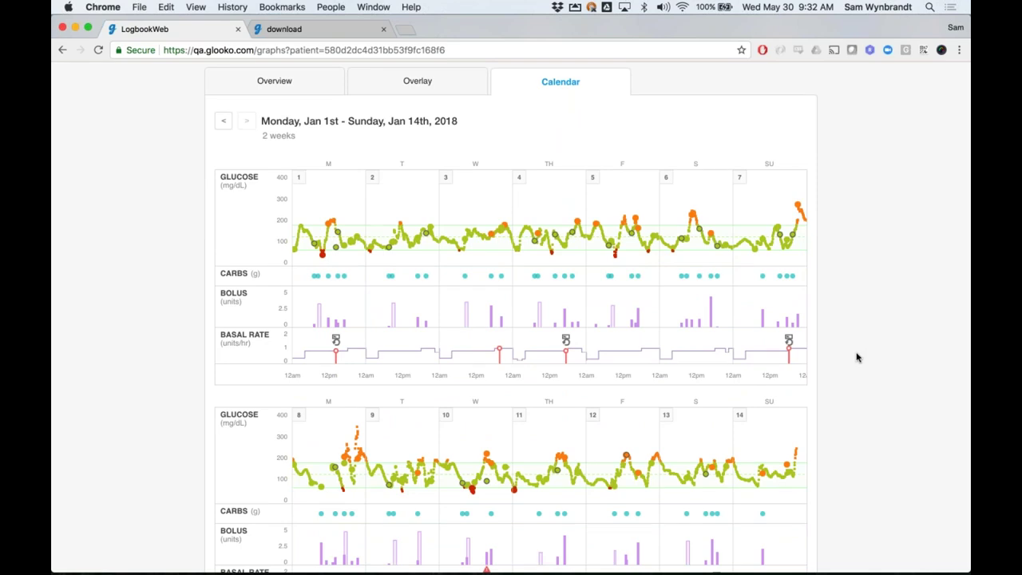
{"action": "scroll", "coordinate": [856, 357], "scroll_direction": "down", "scroll_amount": 2}
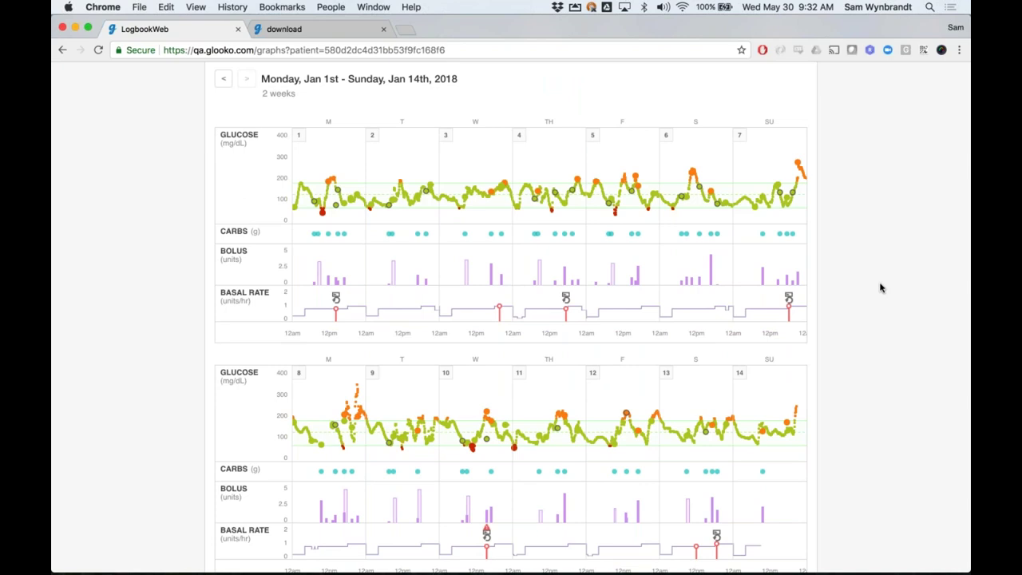
Open the 1-day chart for Sunday Jan 7 and pan it from Jan 6 evening into Monday Jan 8
{"action": "left_click", "coordinate": [781, 227]}
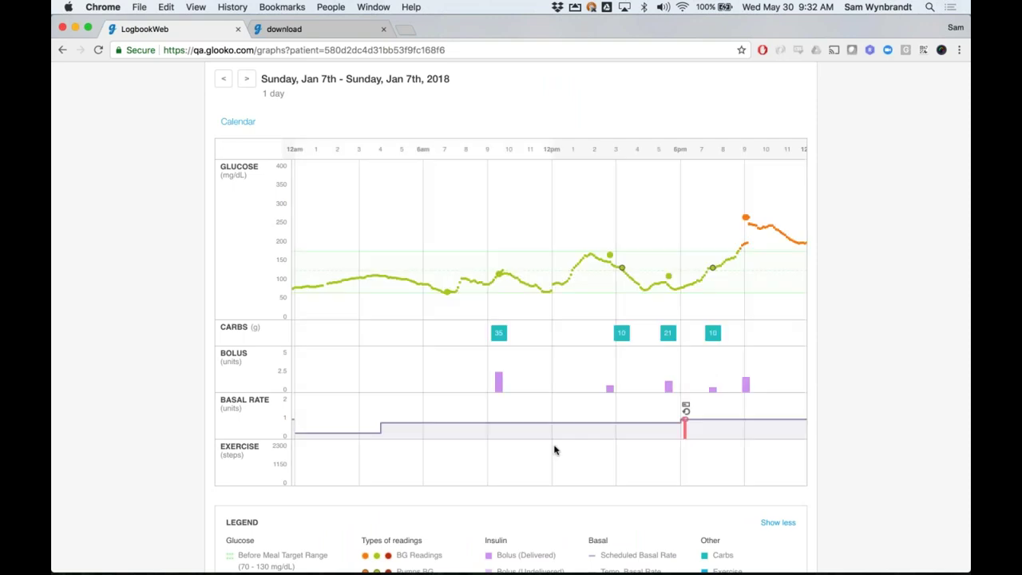
{"action": "left_click_drag", "start_coordinate": [488, 461], "coordinate": [627, 460]}
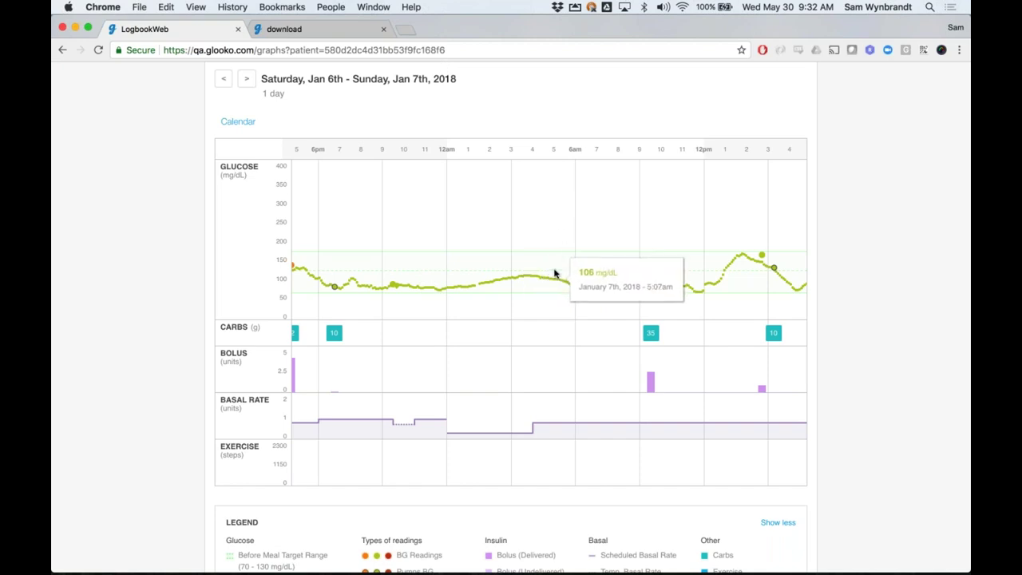
{"action": "left_click_drag", "start_coordinate": [563, 275], "coordinate": [362, 258]}
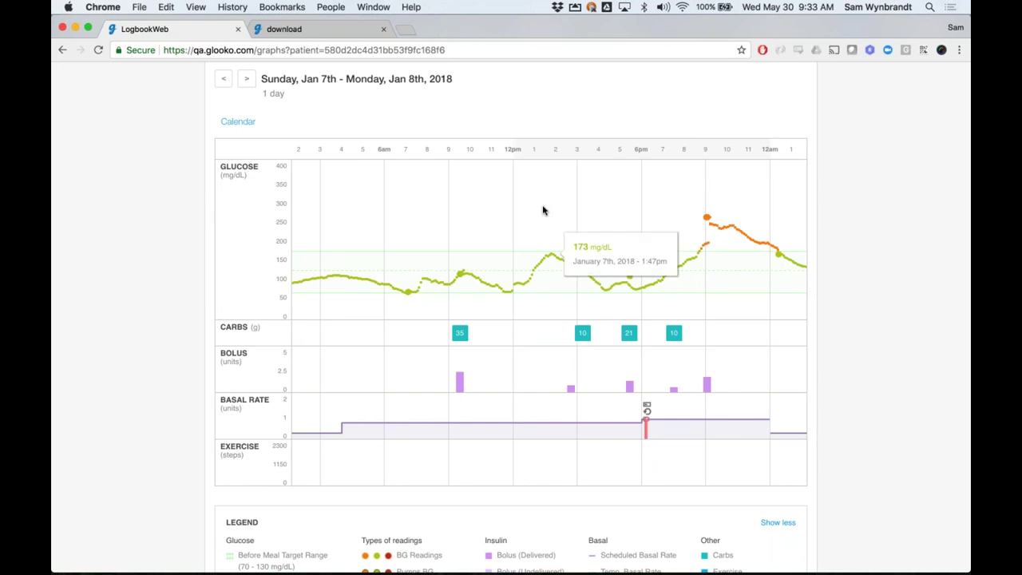
{"action": "scroll", "coordinate": [589, 212], "scroll_direction": "up", "scroll_amount": 4}
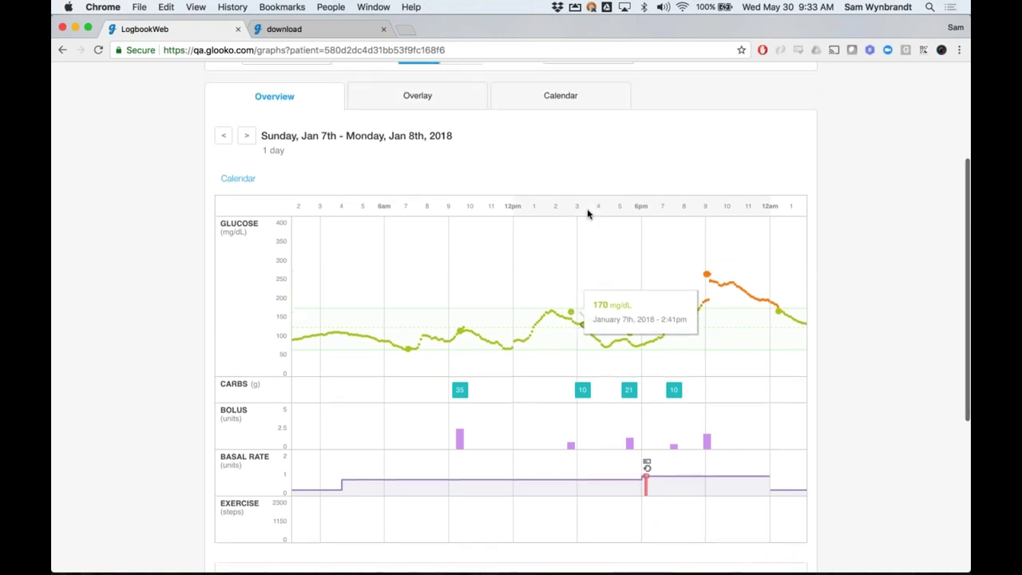
{"action": "scroll", "coordinate": [588, 214], "scroll_direction": "up", "scroll_amount": 2}
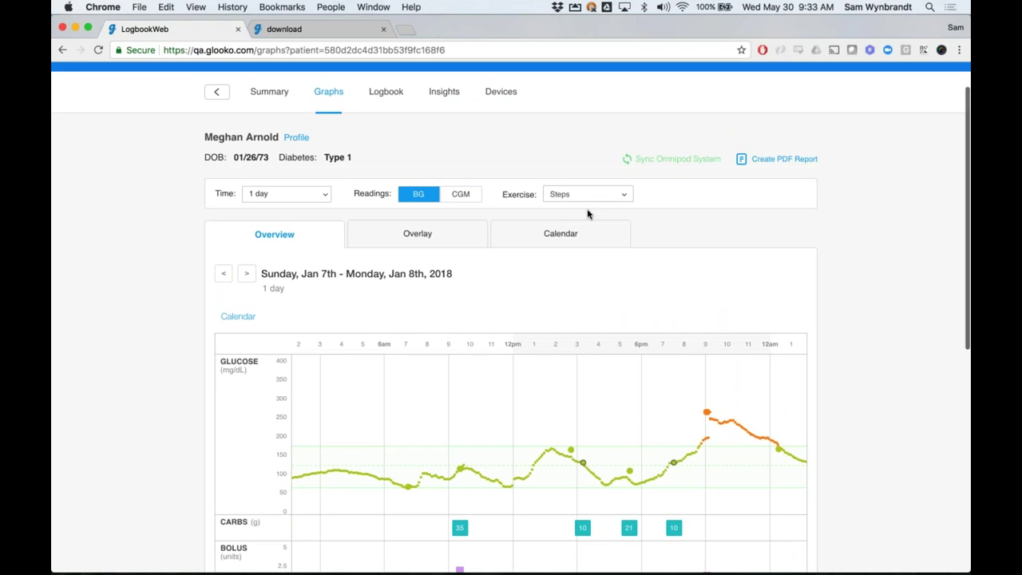
Apply a custom Jan 1–21 date range to the Summary page
{"action": "left_click", "coordinate": [269, 91]}
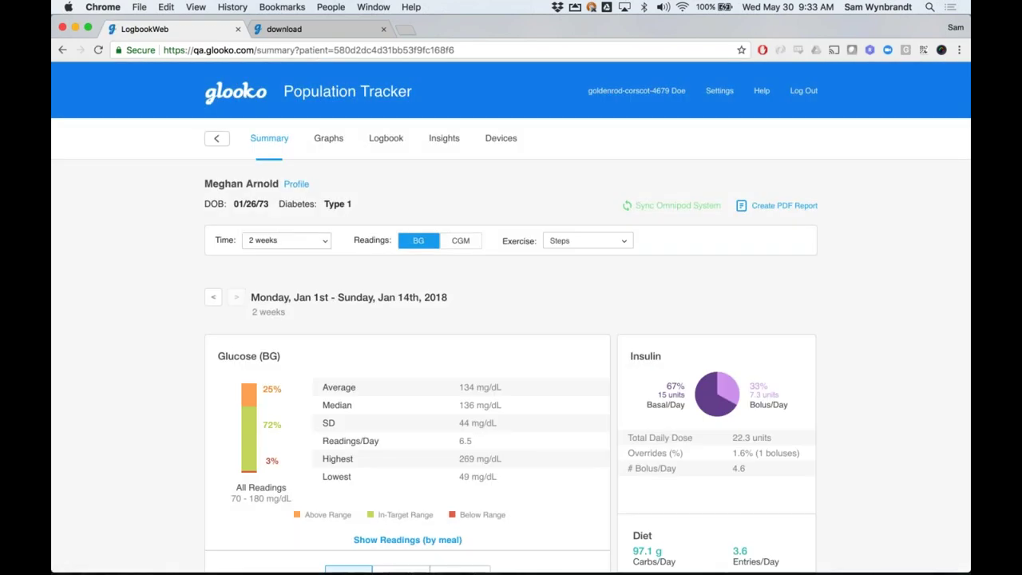
{"action": "left_click", "coordinate": [295, 243]}
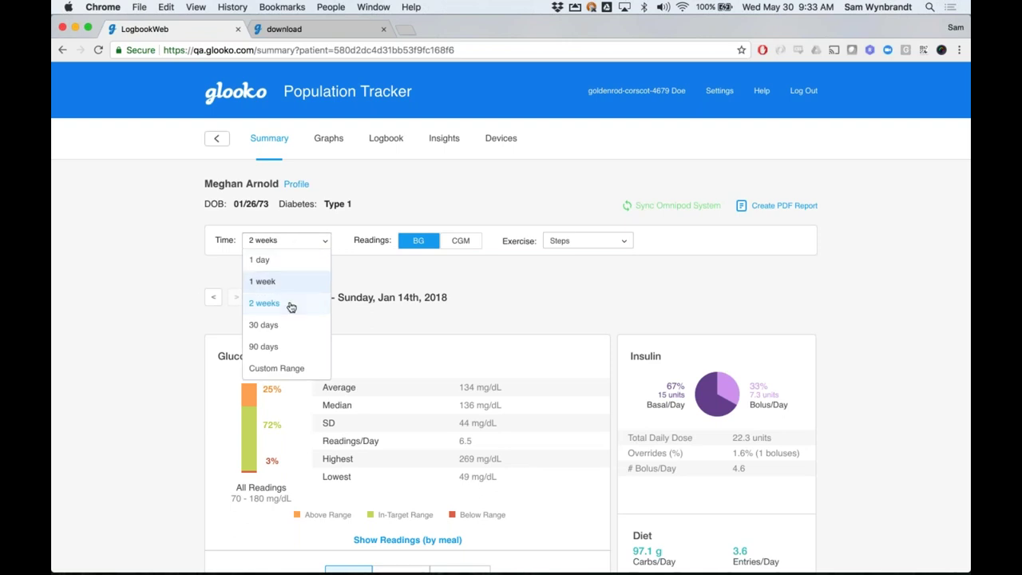
{"action": "left_click", "coordinate": [287, 371]}
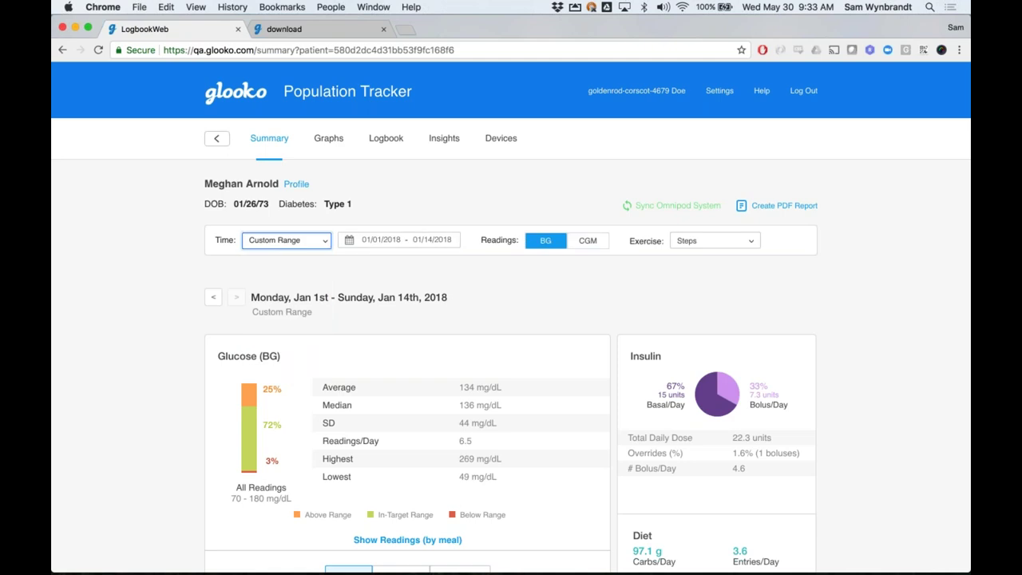
{"action": "left_click", "coordinate": [382, 237]}
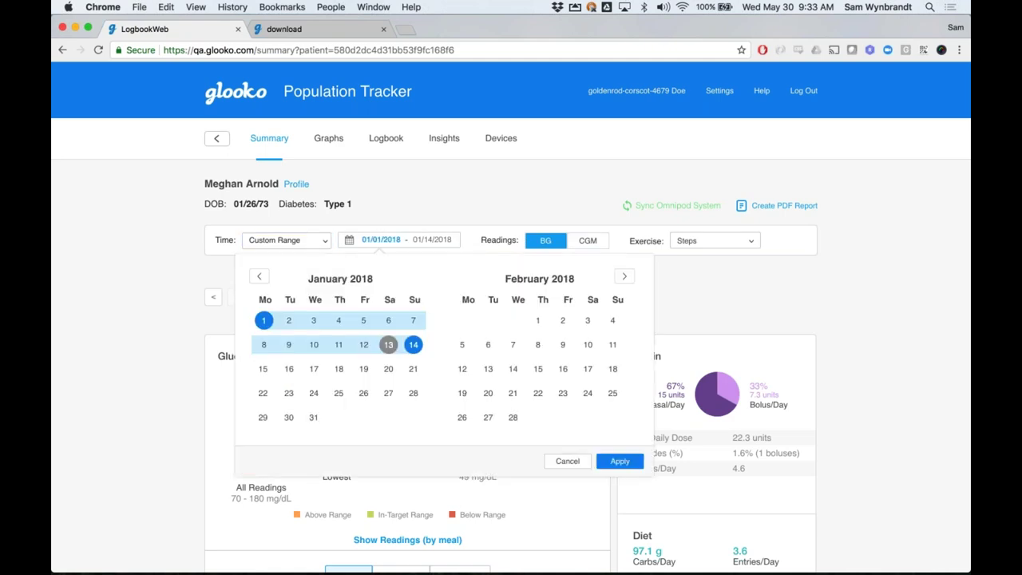
{"action": "left_click", "coordinate": [412, 369]}
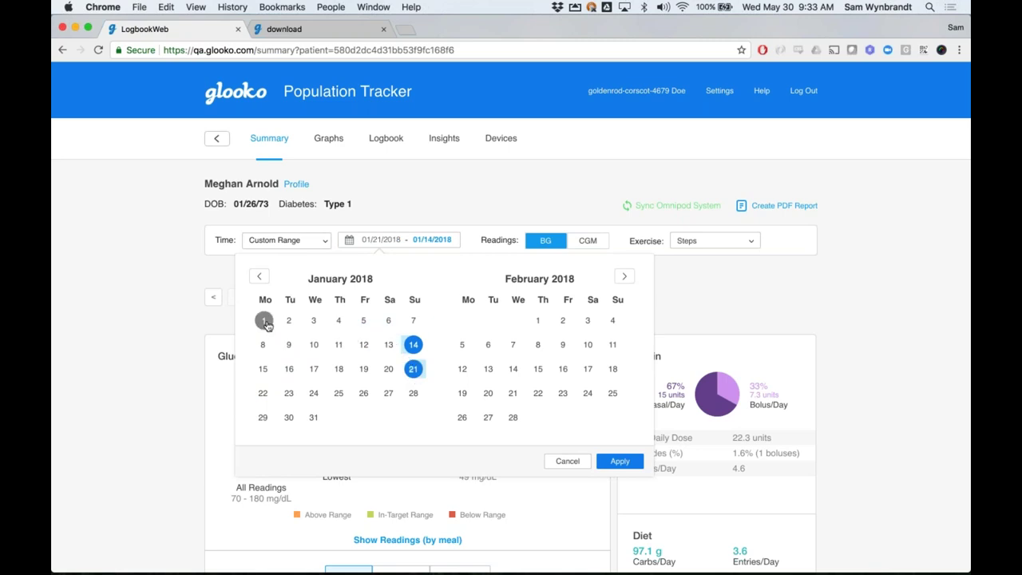
{"action": "left_click", "coordinate": [411, 346]}
{"action": "left_click", "coordinate": [263, 320]}
{"action": "left_click", "coordinate": [421, 369]}
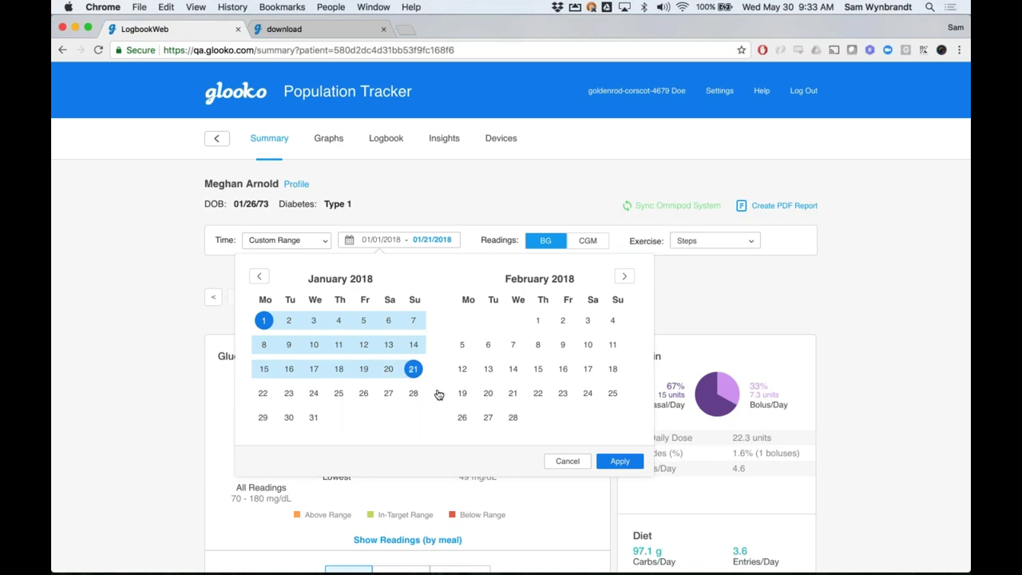
{"action": "left_click", "coordinate": [619, 461]}
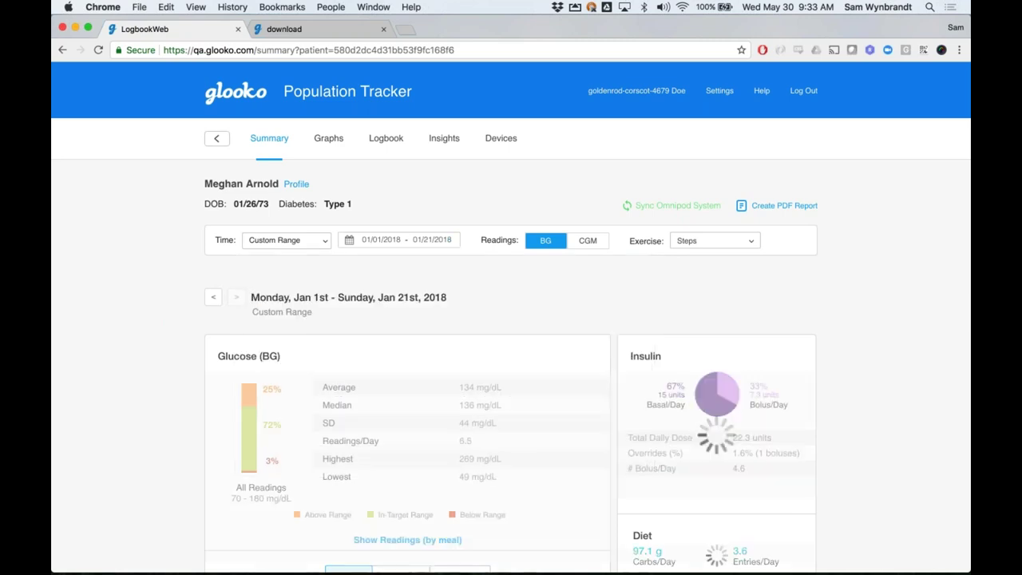
Change the Summary time range to 2 weeks, Jan 1–14, 2018
{"action": "scroll", "coordinate": [869, 447], "scroll_direction": "down", "scroll_amount": 3}
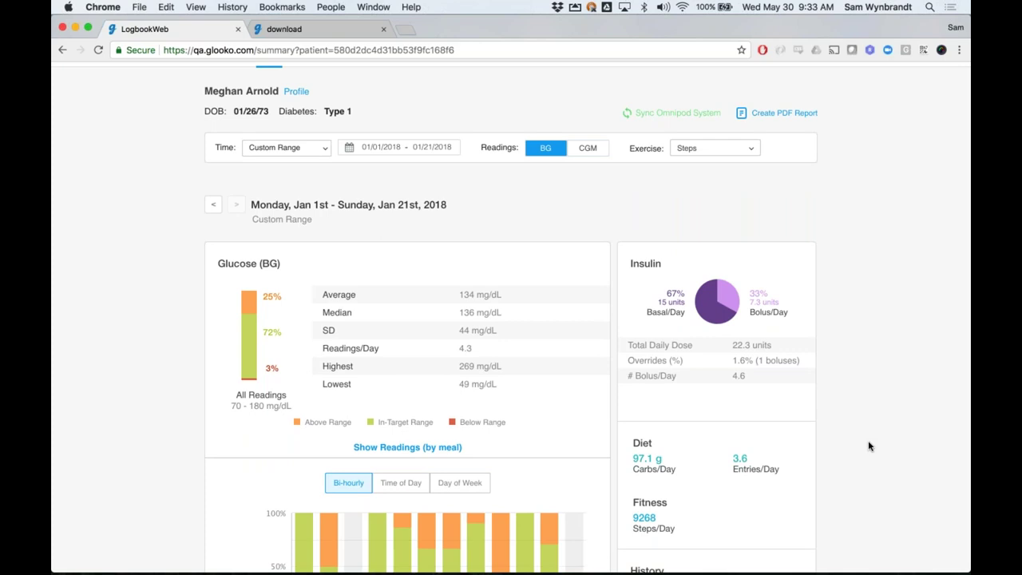
{"action": "scroll", "coordinate": [869, 447], "scroll_direction": "down", "scroll_amount": 1}
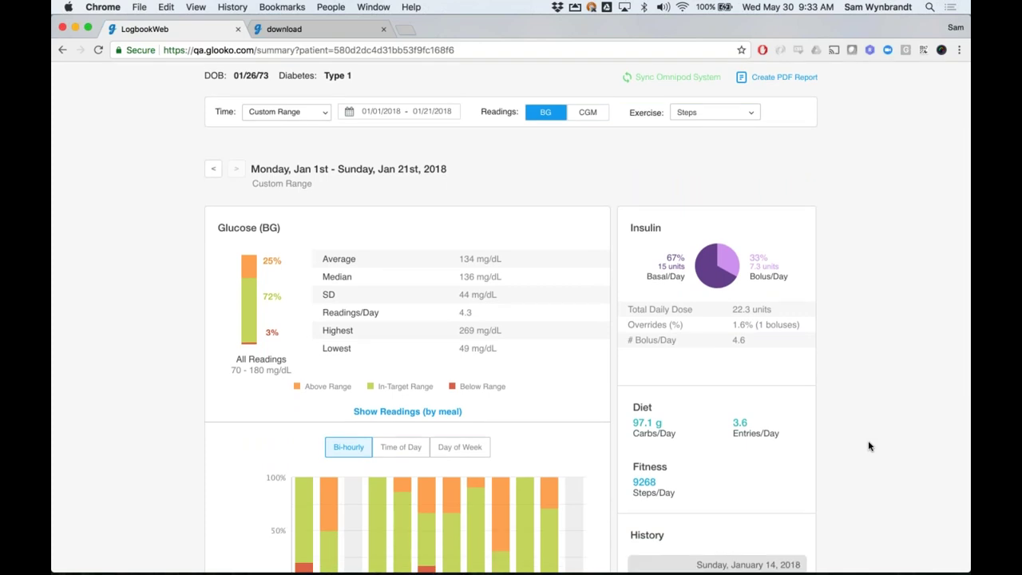
{"action": "scroll", "coordinate": [869, 447], "scroll_direction": "up", "scroll_amount": 2}
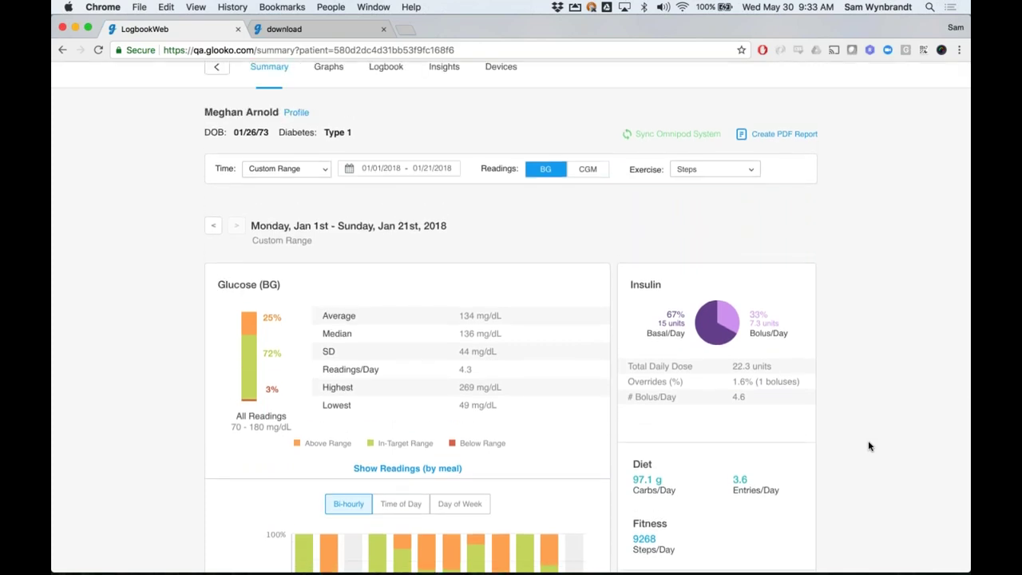
{"action": "left_click", "coordinate": [281, 176]}
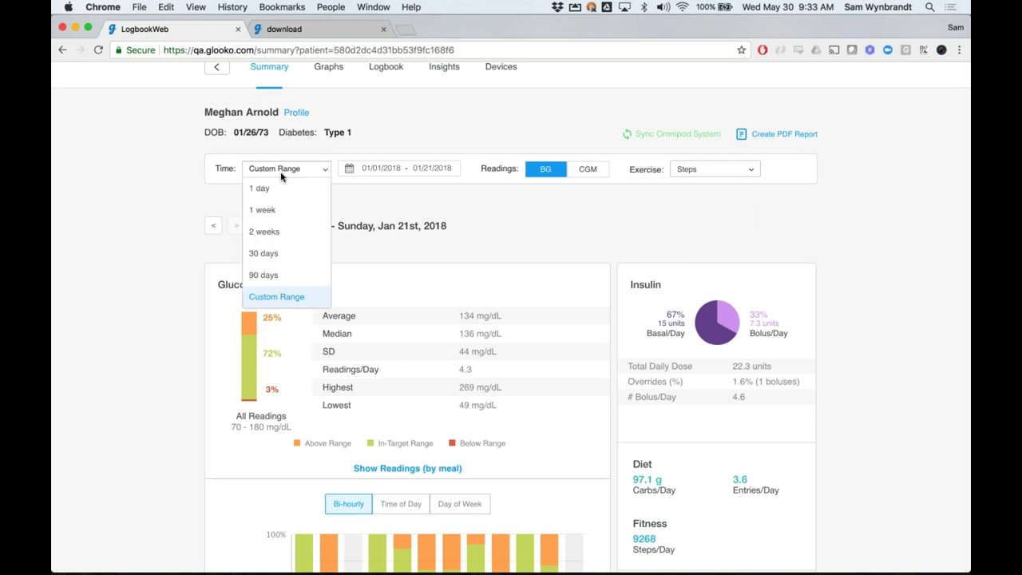
{"action": "left_click", "coordinate": [283, 228]}
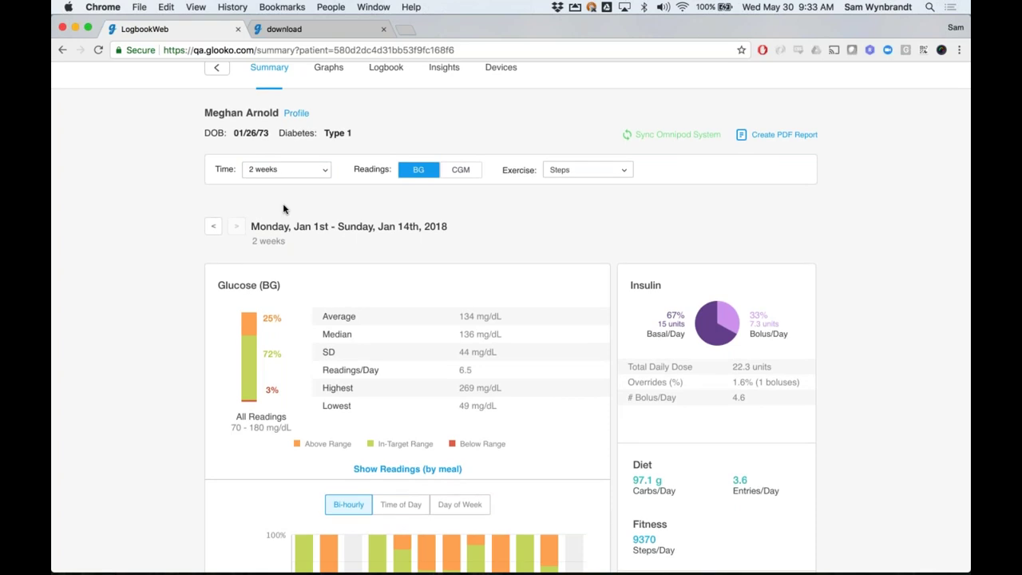
{"action": "scroll", "coordinate": [284, 209], "scroll_direction": "up", "scroll_amount": 1}
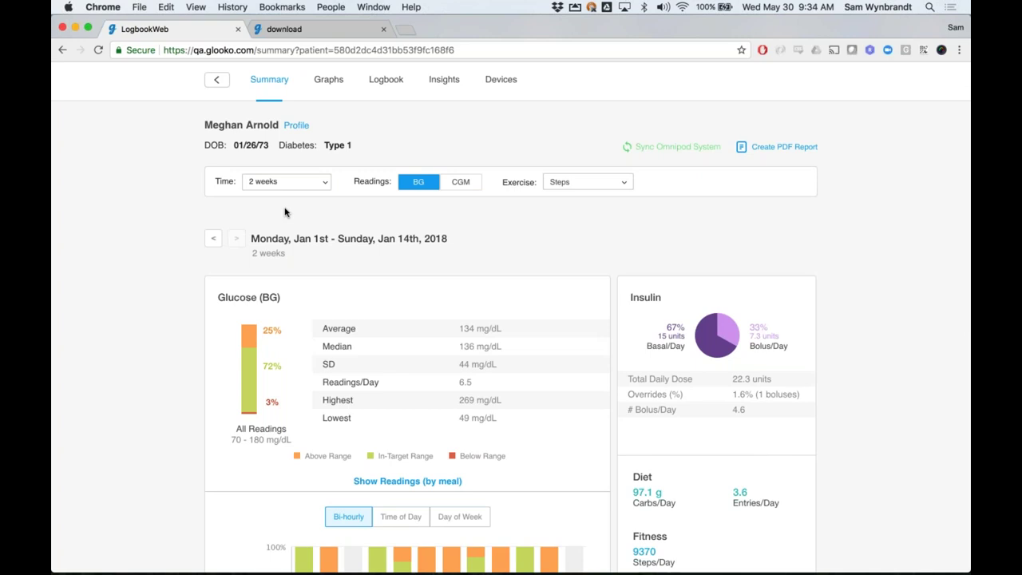
Review the pump Insights page, scrolling through the set and site change chart
{"action": "left_click", "coordinate": [450, 86]}
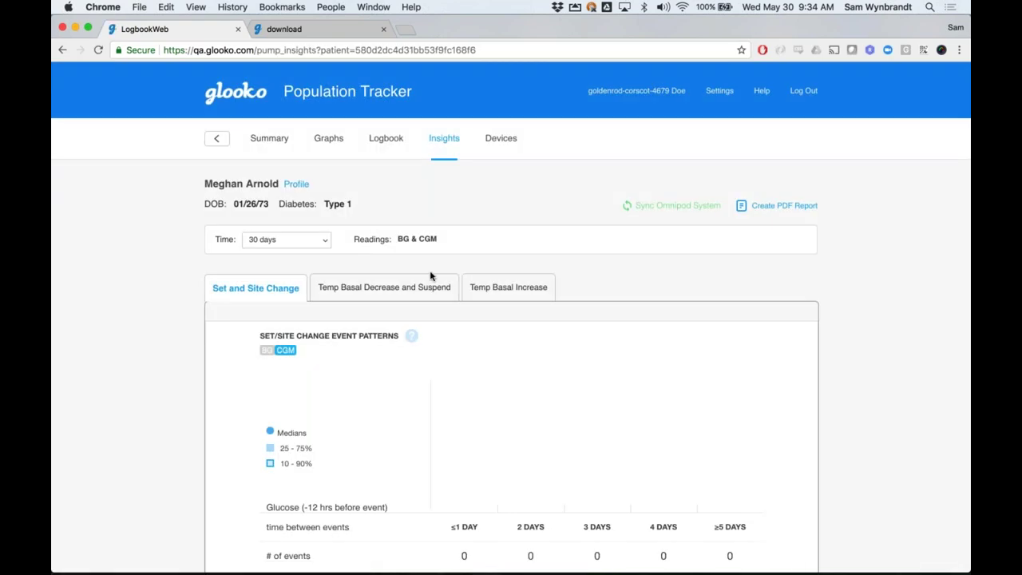
{"action": "scroll", "coordinate": [432, 303], "scroll_direction": "down", "scroll_amount": 3}
{"action": "scroll", "coordinate": [433, 310], "scroll_direction": "down", "scroll_amount": 2}
{"action": "scroll", "coordinate": [434, 312], "scroll_direction": "down", "scroll_amount": 1}
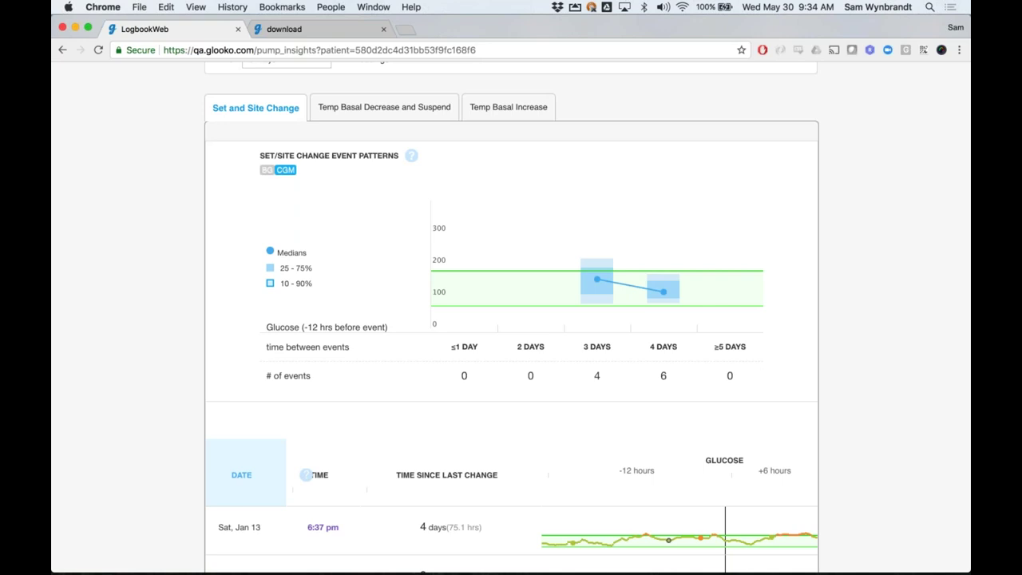
{"action": "scroll", "coordinate": [306, 475], "scroll_direction": "up", "scroll_amount": 3}
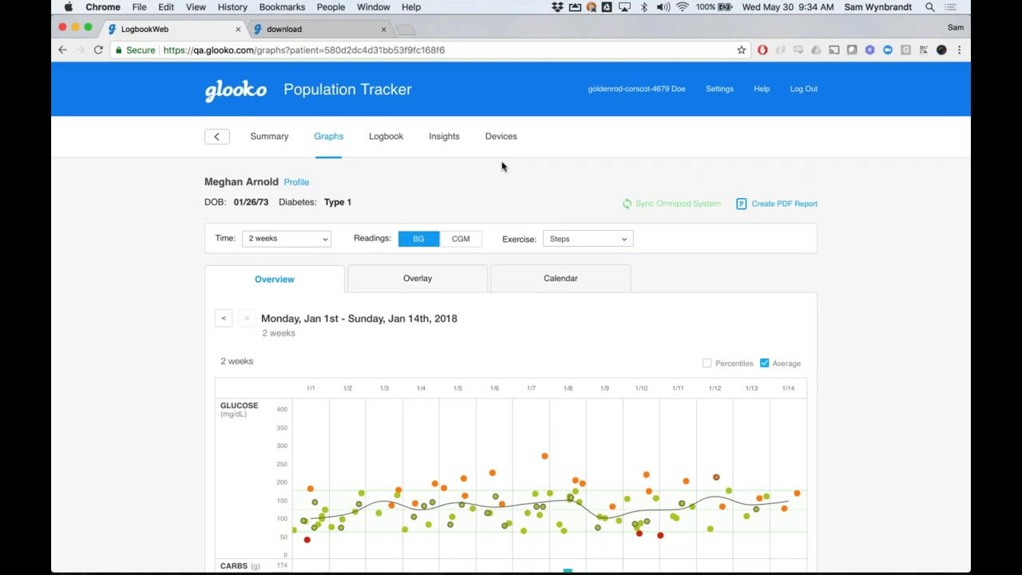
{"action": "scroll", "coordinate": [502, 166], "scroll_direction": "down", "scroll_amount": 1}
{"action": "scroll", "coordinate": [502, 166], "scroll_direction": "down", "scroll_amount": 4}
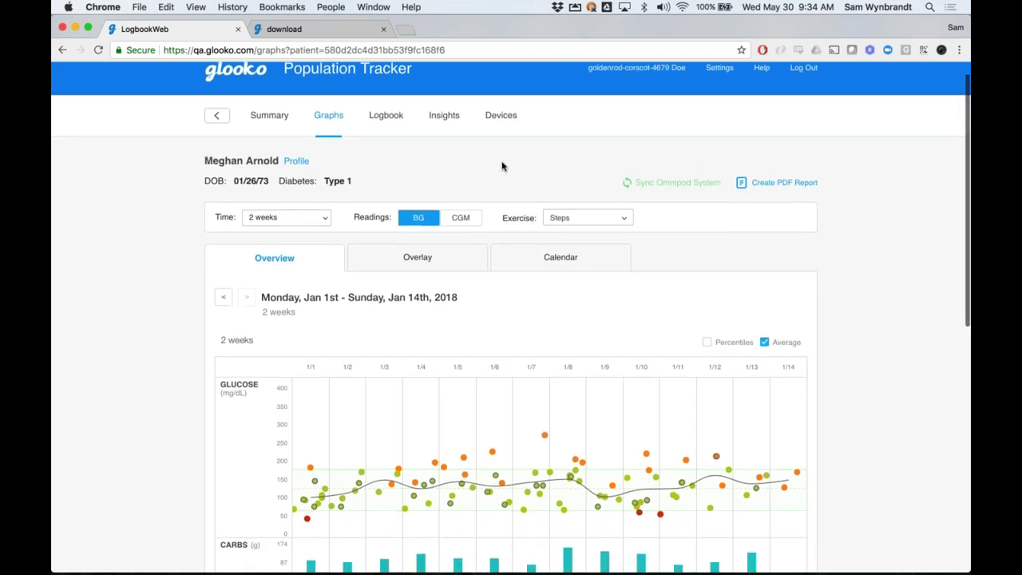
{"action": "scroll", "coordinate": [502, 166], "scroll_direction": "down", "scroll_amount": 1}
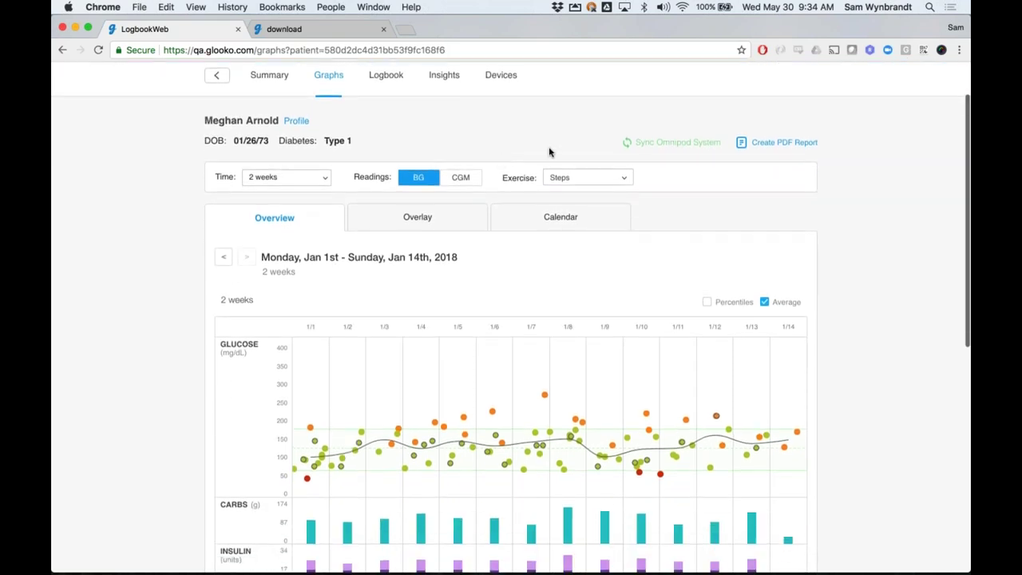
Create a PDF report with Overview, Logbook and Calendar sections, estimated at 5 pages
{"action": "left_click", "coordinate": [786, 145]}
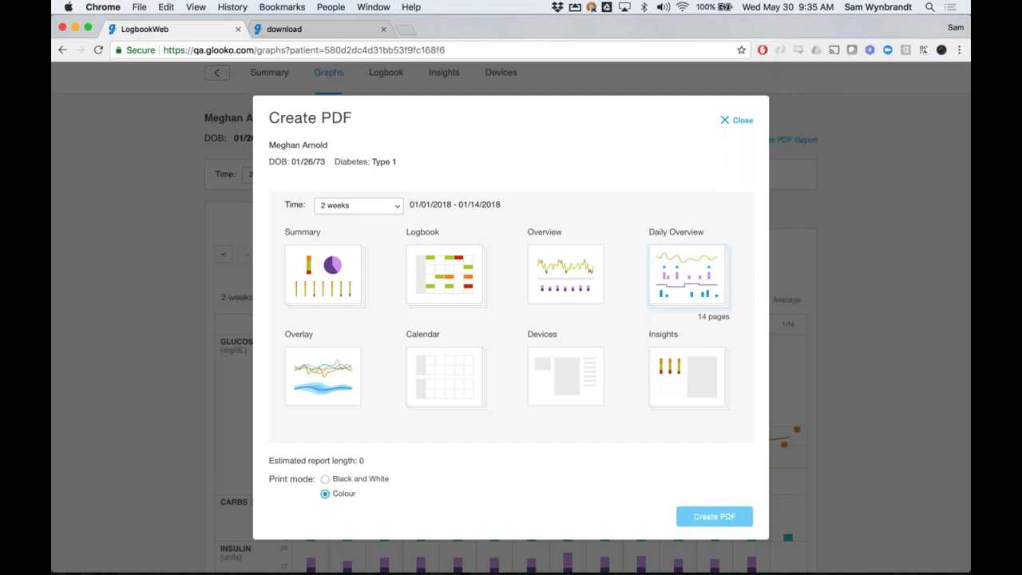
{"action": "left_click", "coordinate": [565, 274]}
{"action": "left_click", "coordinate": [445, 275]}
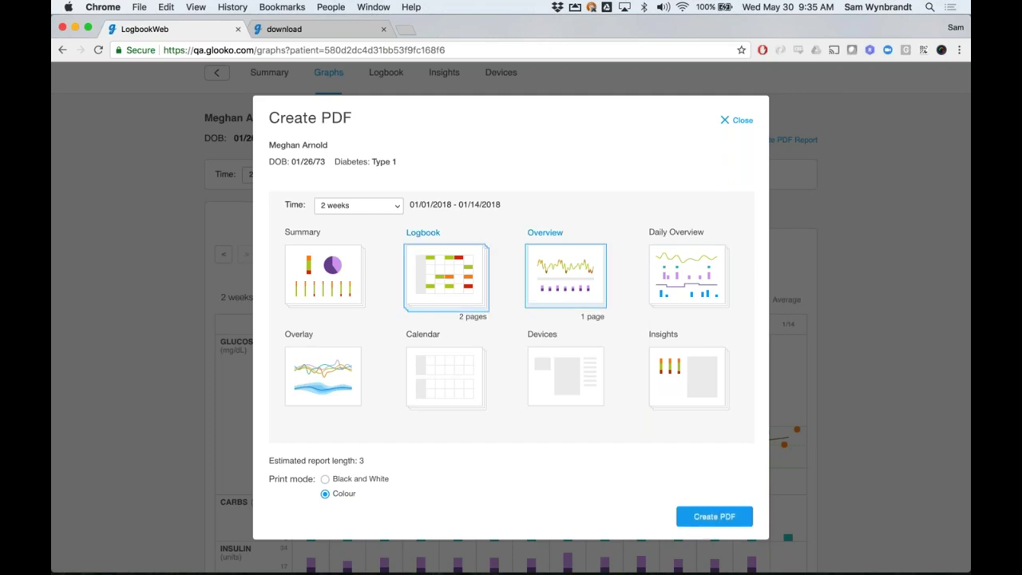
{"action": "left_click", "coordinate": [452, 383]}
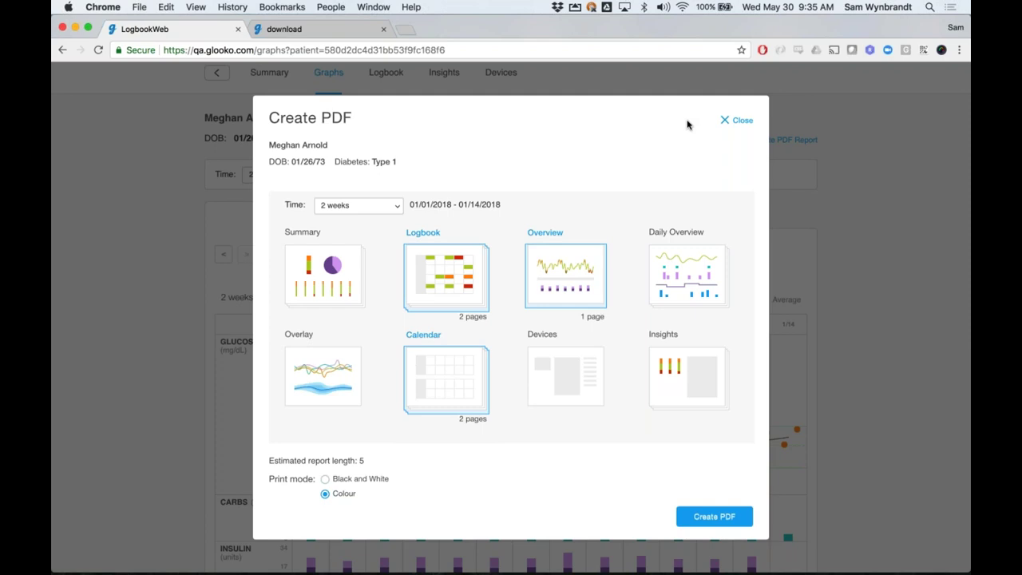
Close the PDF dialog uncreated and narrow the graphs to 1 week, Jan 8–14, 2018
{"action": "left_click", "coordinate": [736, 120]}
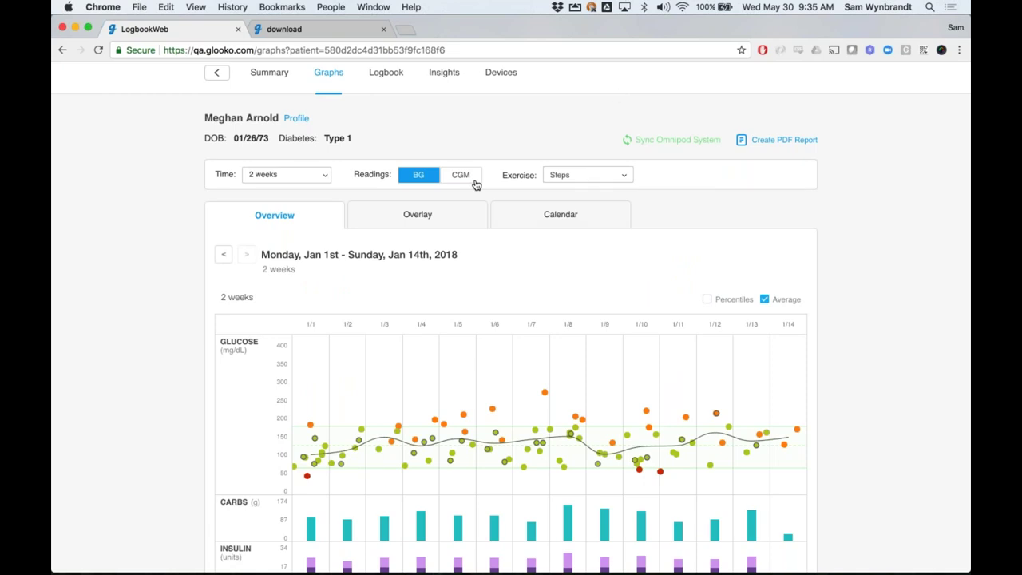
{"action": "left_click", "coordinate": [286, 174]}
{"action": "left_click", "coordinate": [286, 220]}
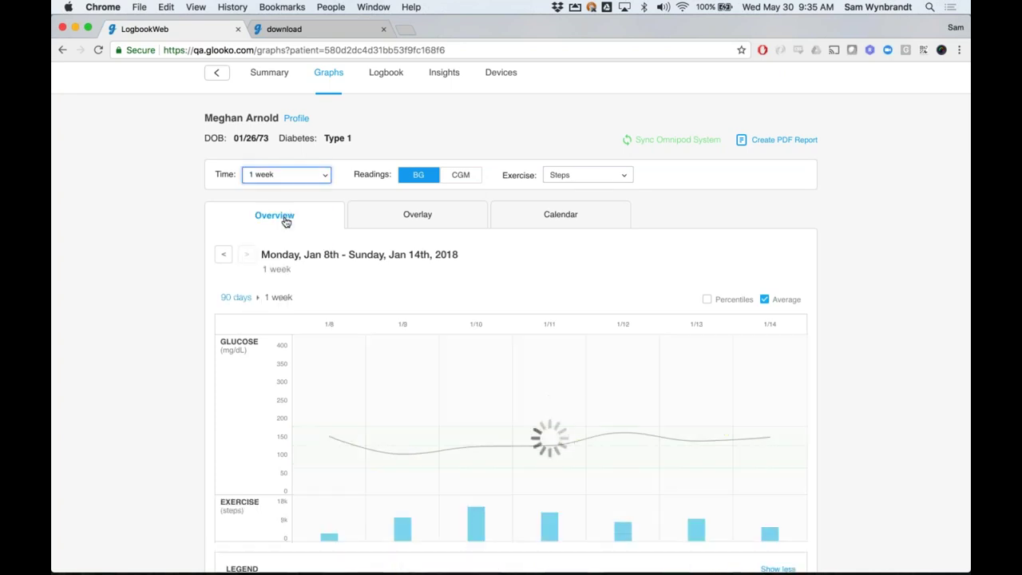
Switch the week's glucose graph to continuous CGM traces
{"action": "left_click", "coordinate": [460, 176]}
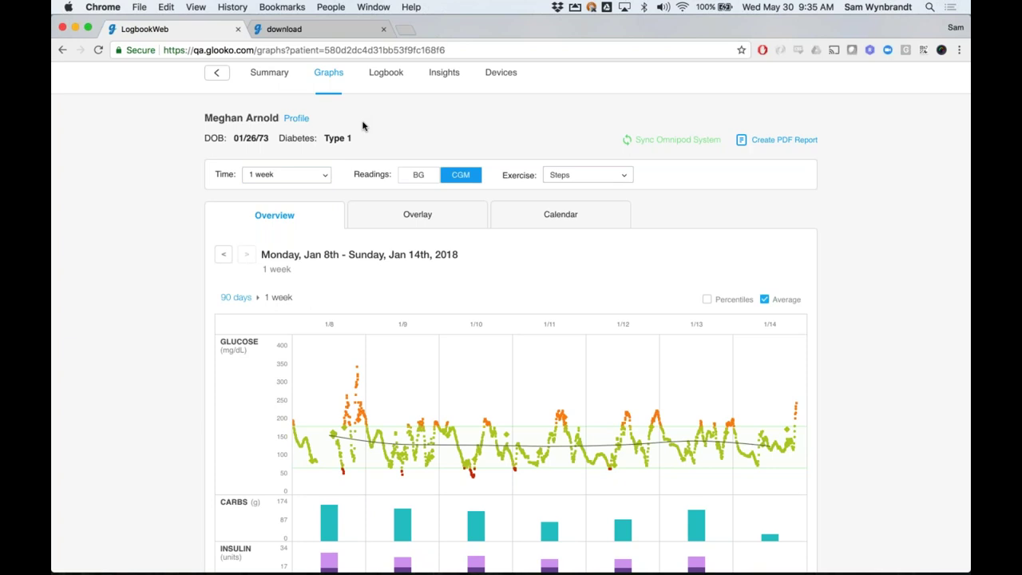
{"action": "scroll", "coordinate": [368, 125], "scroll_direction": "down", "scroll_amount": 3}
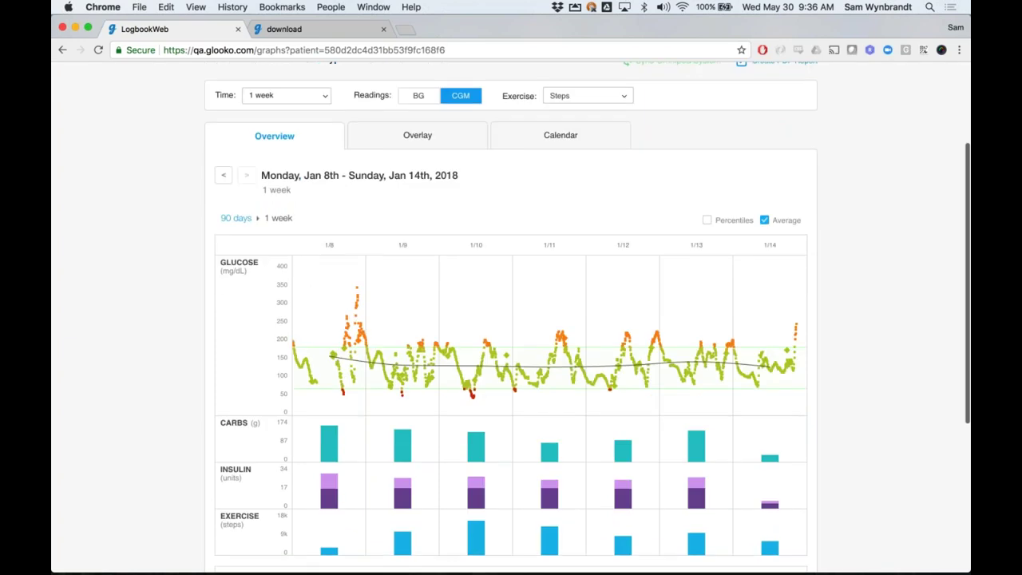
{"action": "scroll", "coordinate": [511, 319], "scroll_direction": "down", "scroll_amount": 1}
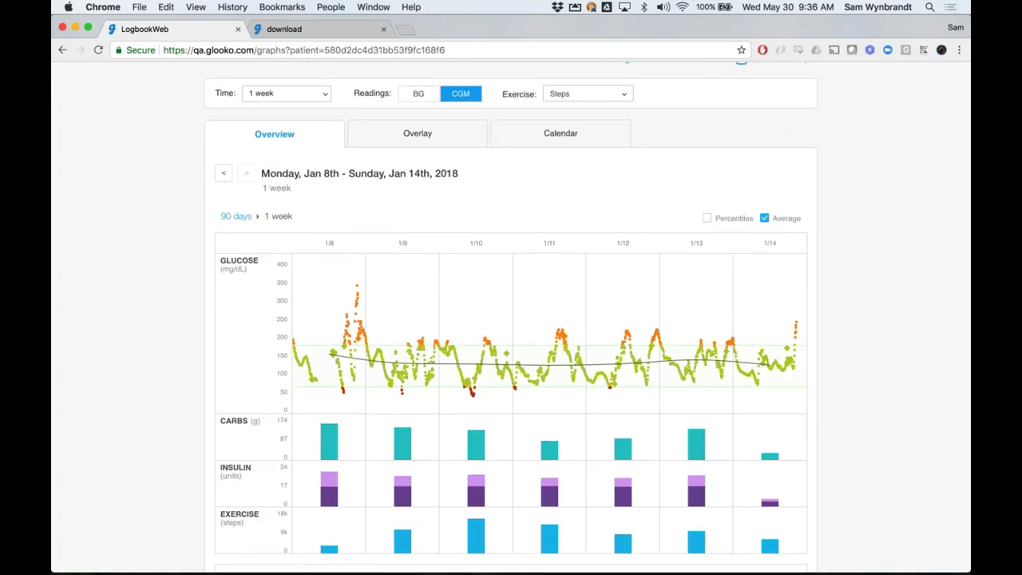
{"action": "scroll", "coordinate": [511, 319], "scroll_direction": "down", "scroll_amount": 5}
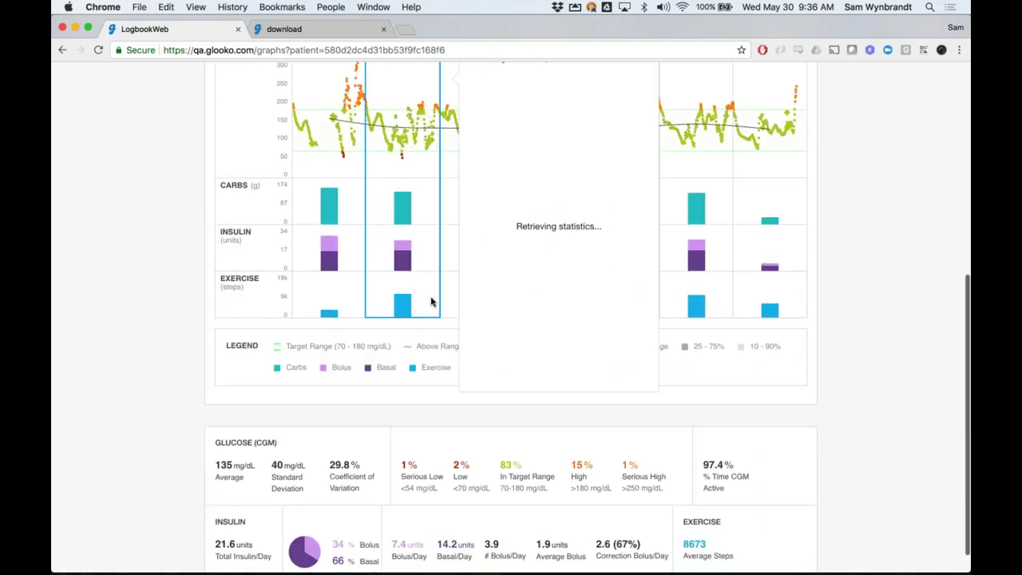
{"action": "scroll", "coordinate": [858, 350], "scroll_direction": "down", "scroll_amount": 1}
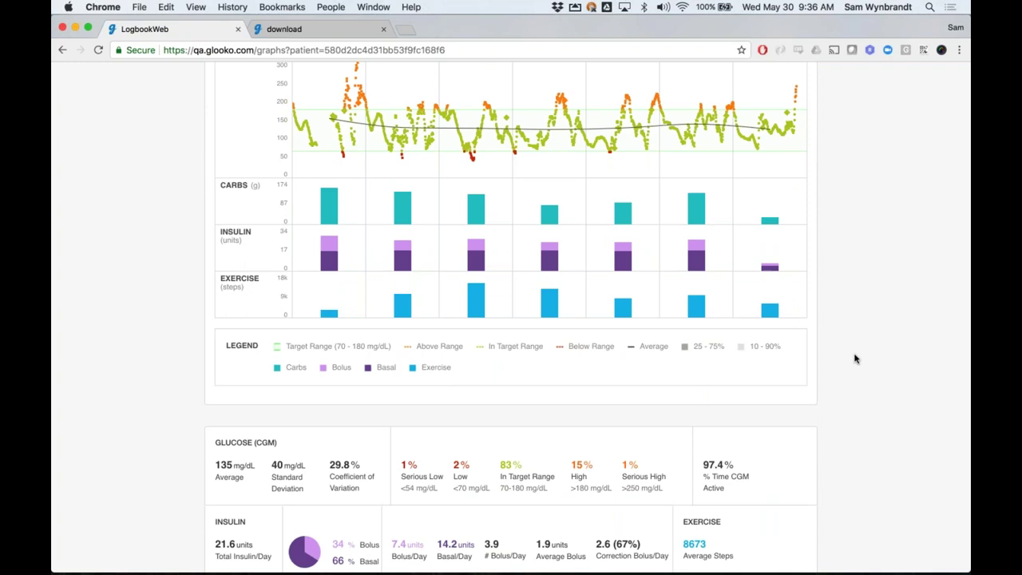
Inspect the weekly Overview, including the Jan 11th column, then return to the Summary page
{"action": "scroll", "coordinate": [854, 359], "scroll_direction": "up", "scroll_amount": 1}
{"action": "scroll", "coordinate": [854, 358], "scroll_direction": "down", "scroll_amount": 2}
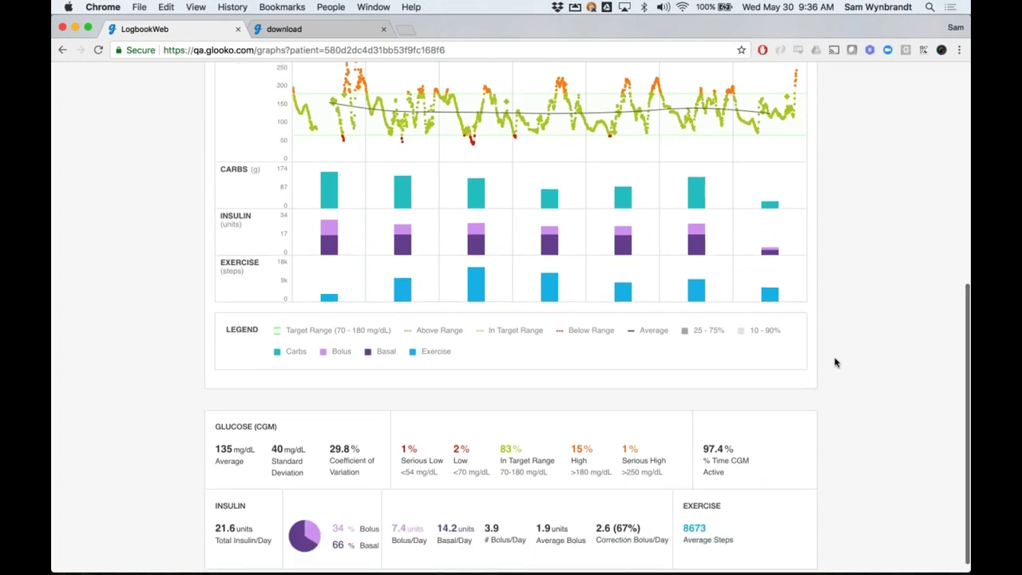
{"action": "scroll", "coordinate": [459, 453], "scroll_direction": "up", "scroll_amount": 1}
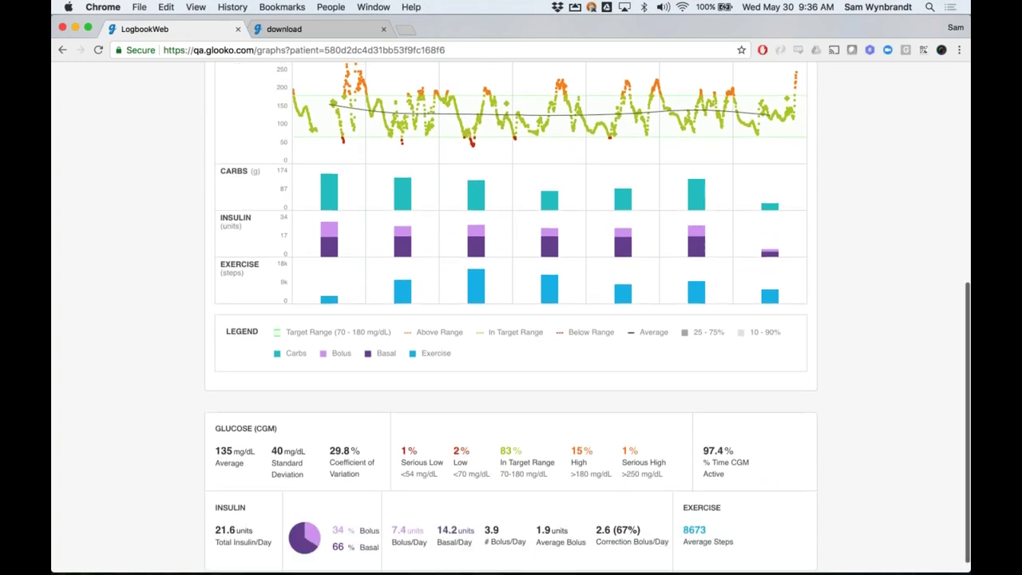
{"action": "scroll", "coordinate": [849, 411], "scroll_direction": "up", "scroll_amount": 1}
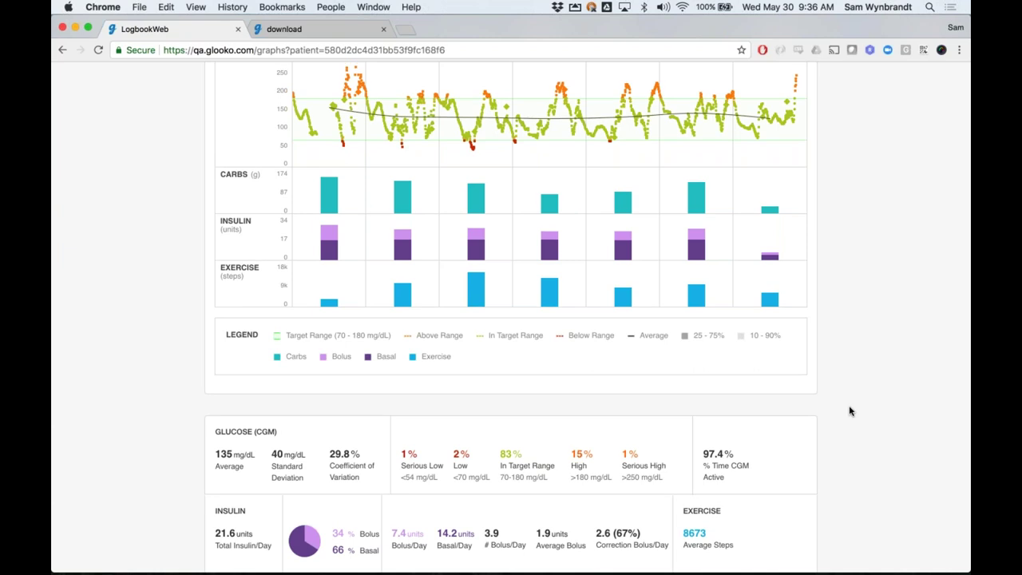
{"action": "scroll", "coordinate": [849, 411], "scroll_direction": "up", "scroll_amount": 6}
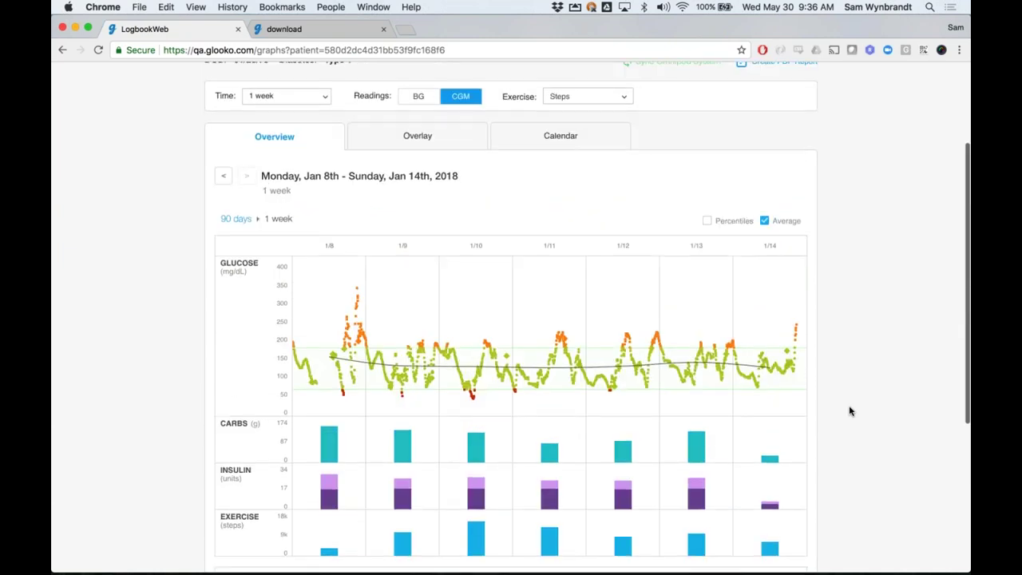
{"action": "scroll", "coordinate": [849, 410], "scroll_direction": "down", "scroll_amount": 5}
{"action": "scroll", "coordinate": [849, 410], "scroll_direction": "down", "scroll_amount": 1}
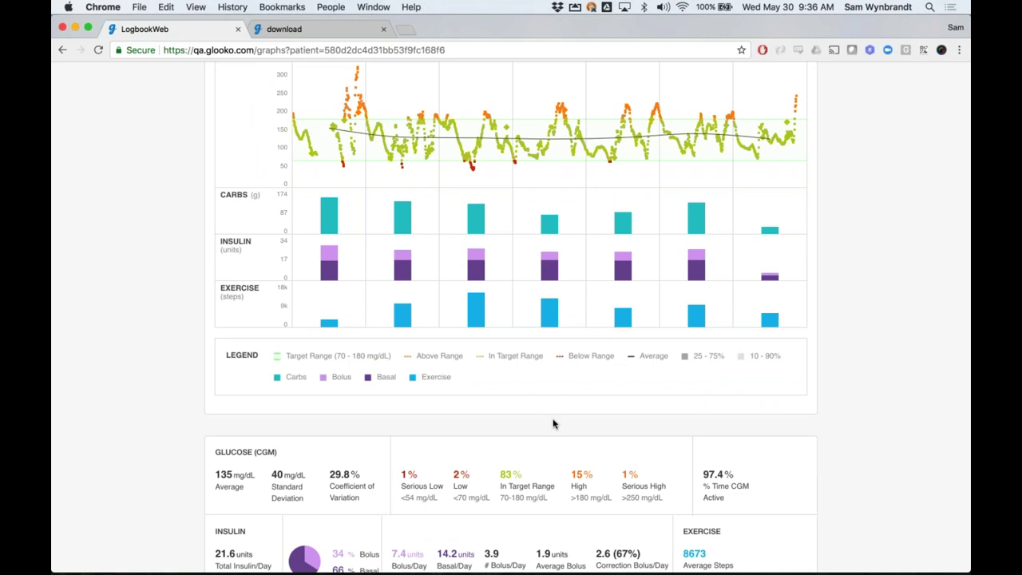
{"action": "scroll", "coordinate": [553, 423], "scroll_direction": "up", "scroll_amount": 1}
{"action": "mouse_move", "coordinate": [547, 249]}
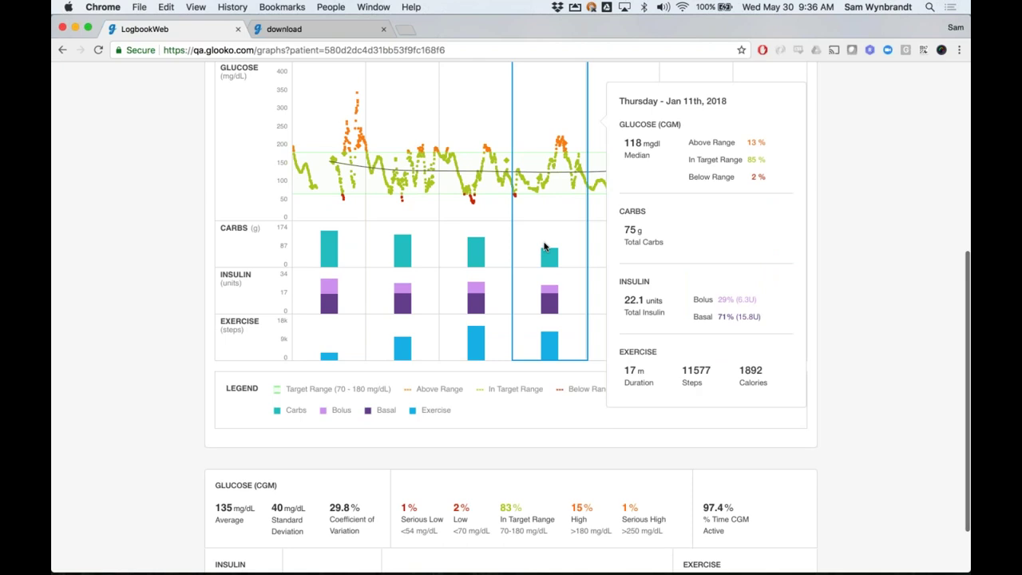
{"action": "scroll", "coordinate": [542, 215], "scroll_direction": "up", "scroll_amount": 2}
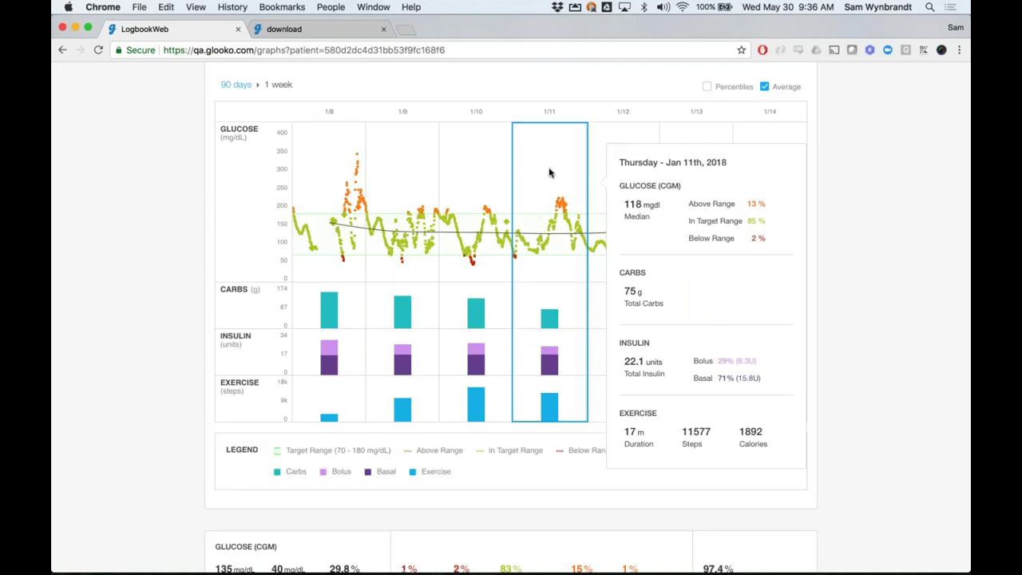
{"action": "scroll", "coordinate": [549, 172], "scroll_direction": "up", "scroll_amount": 6}
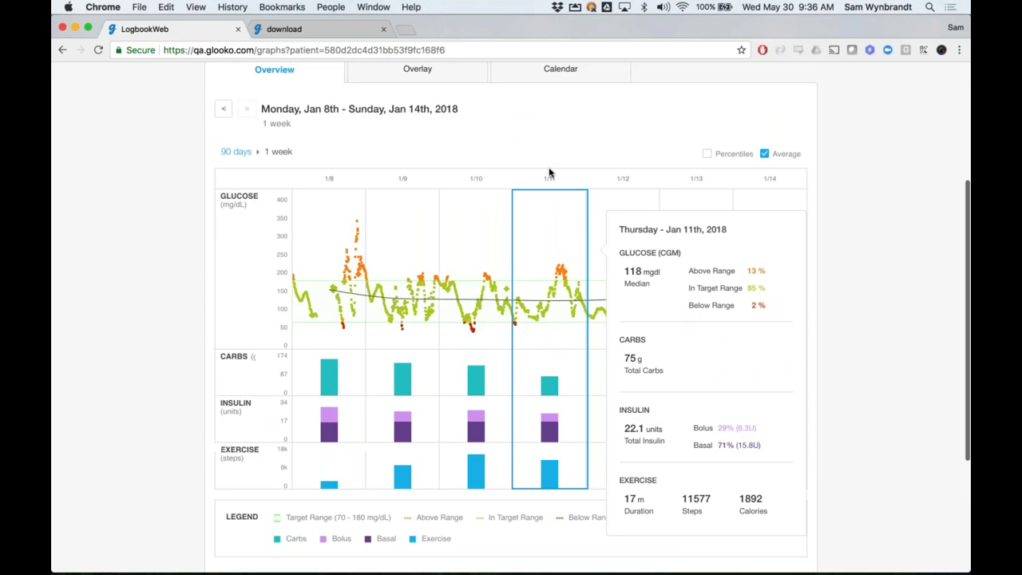
{"action": "left_click", "coordinate": [276, 101]}
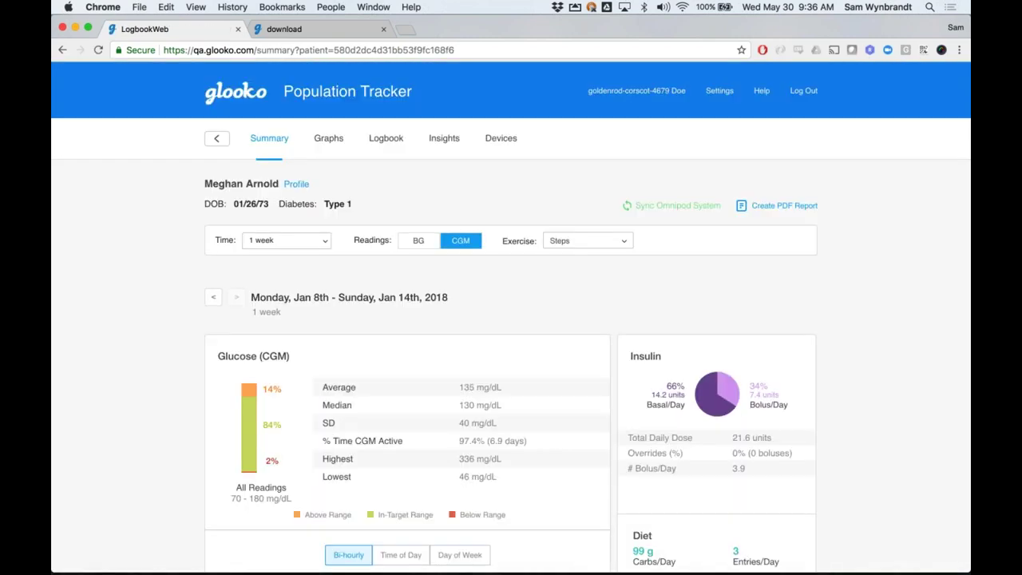
{"action": "scroll", "coordinate": [151, 399], "scroll_direction": "down", "scroll_amount": 4}
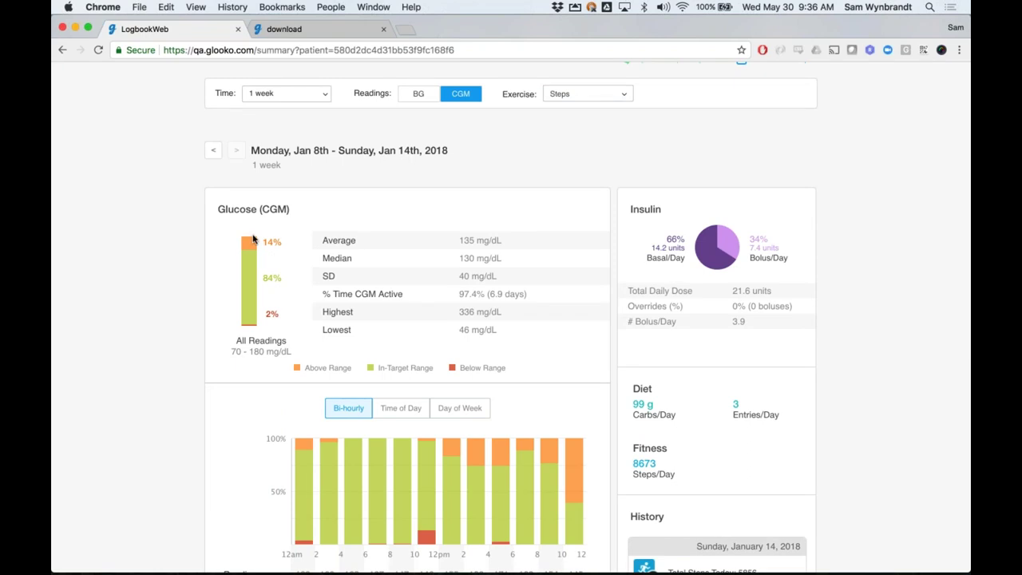
{"action": "scroll", "coordinate": [276, 485], "scroll_direction": "down", "scroll_amount": 1}
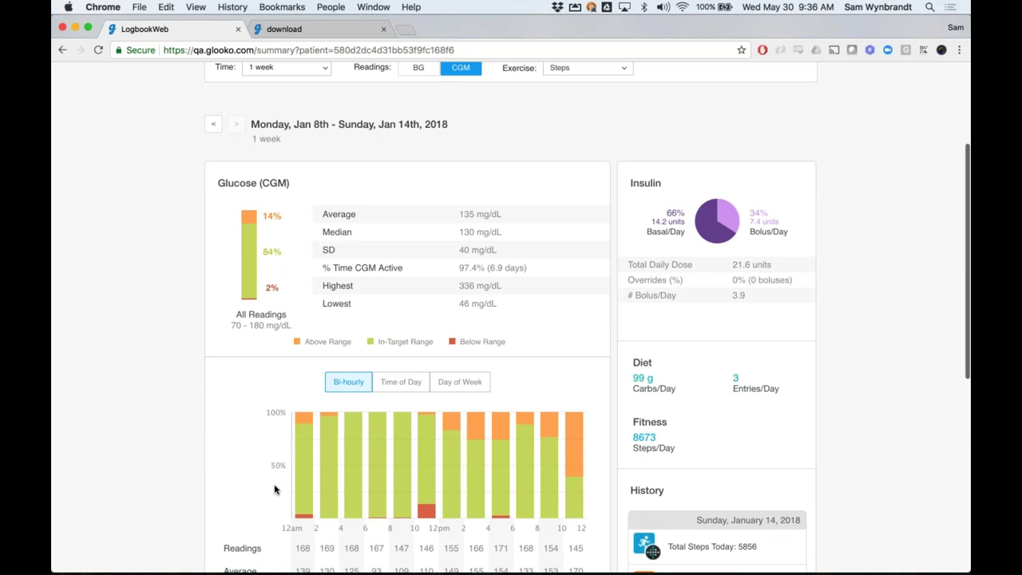
{"action": "scroll", "coordinate": [275, 489], "scroll_direction": "down", "scroll_amount": 2}
{"action": "mouse_move", "coordinate": [295, 423]}
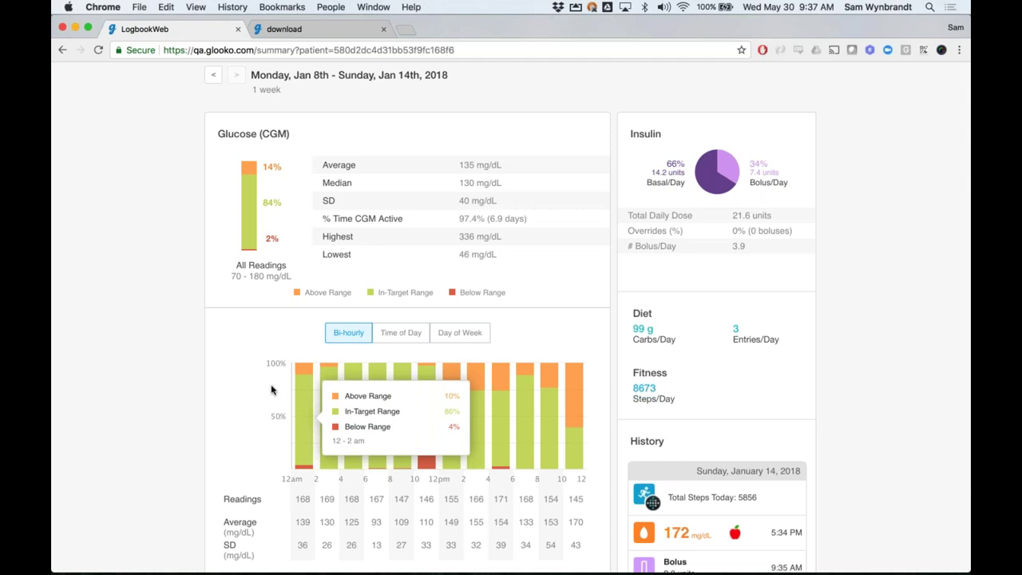
{"action": "scroll", "coordinate": [273, 391], "scroll_direction": "up", "scroll_amount": 1}
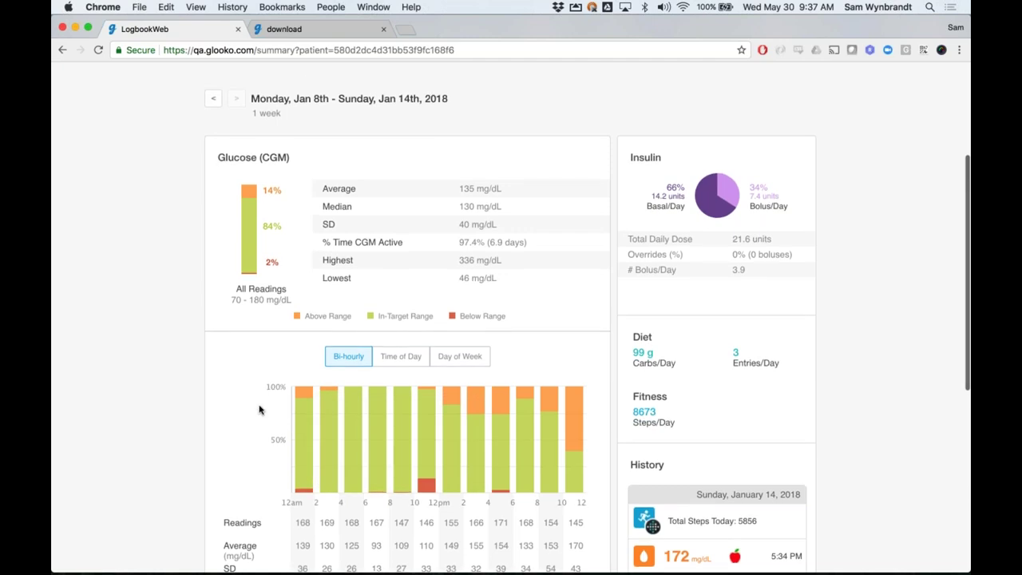
{"action": "scroll", "coordinate": [259, 410], "scroll_direction": "down", "scroll_amount": 1}
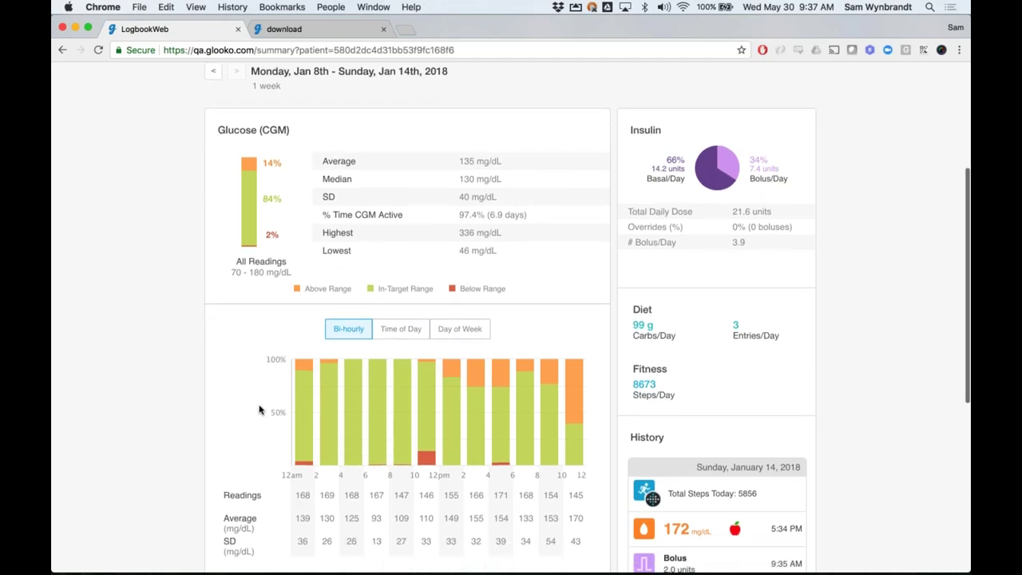
{"action": "scroll", "coordinate": [248, 397], "scroll_direction": "up", "scroll_amount": 3}
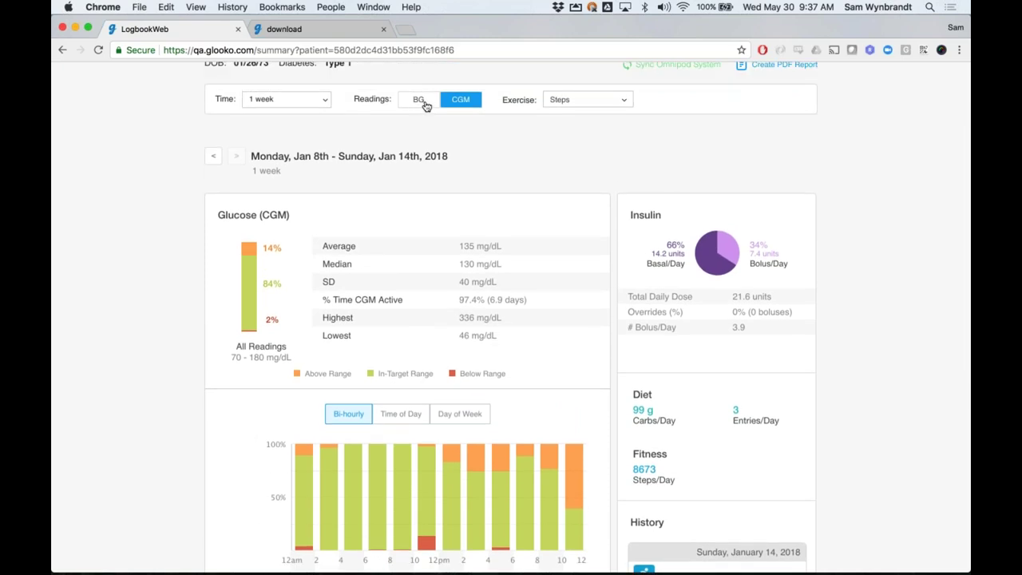
Base the weekly glucose summary on BG readings: 66% in target, 138 mg/dL average
{"action": "left_click", "coordinate": [419, 101]}
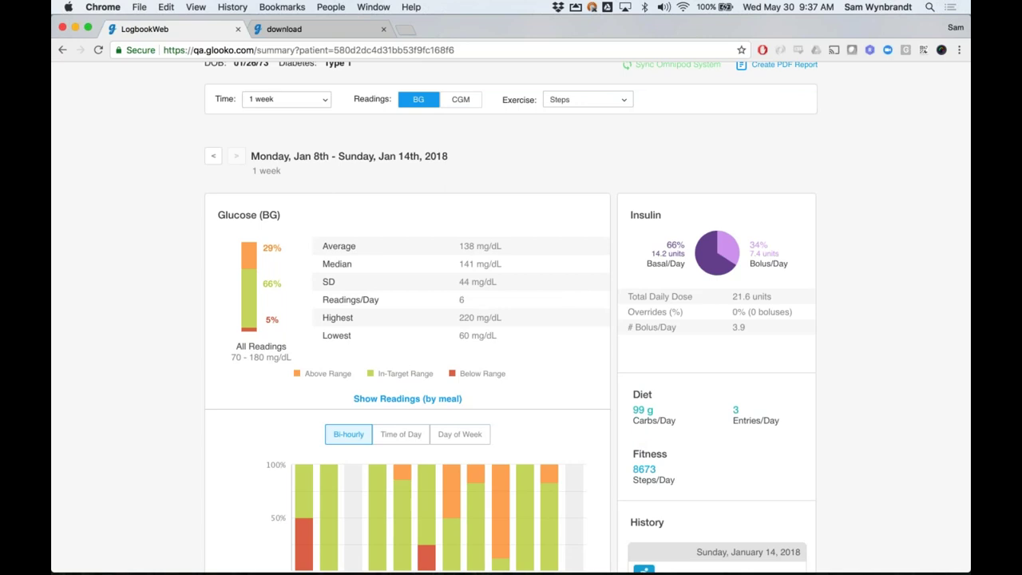
{"action": "scroll", "coordinate": [519, 142], "scroll_direction": "down", "scroll_amount": 1}
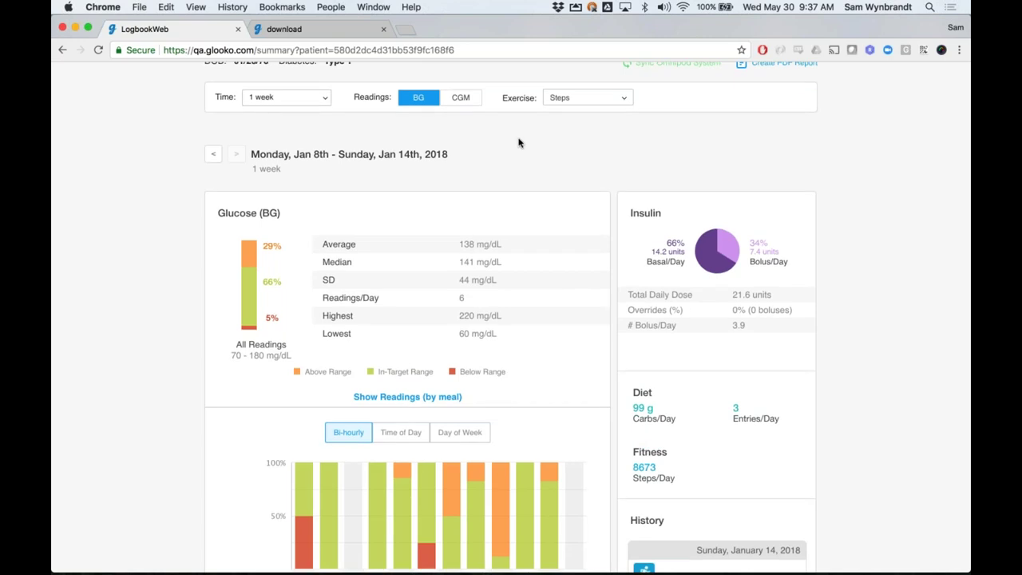
{"action": "scroll", "coordinate": [519, 142], "scroll_direction": "down", "scroll_amount": 1}
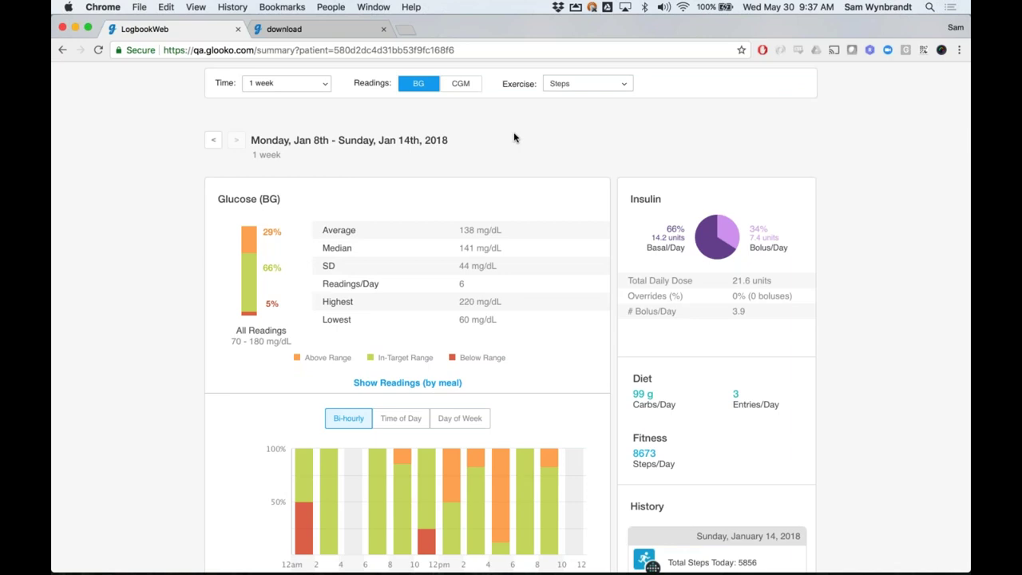
{"action": "scroll", "coordinate": [514, 138], "scroll_direction": "down", "scroll_amount": 1}
{"action": "scroll", "coordinate": [511, 152], "scroll_direction": "down", "scroll_amount": 1}
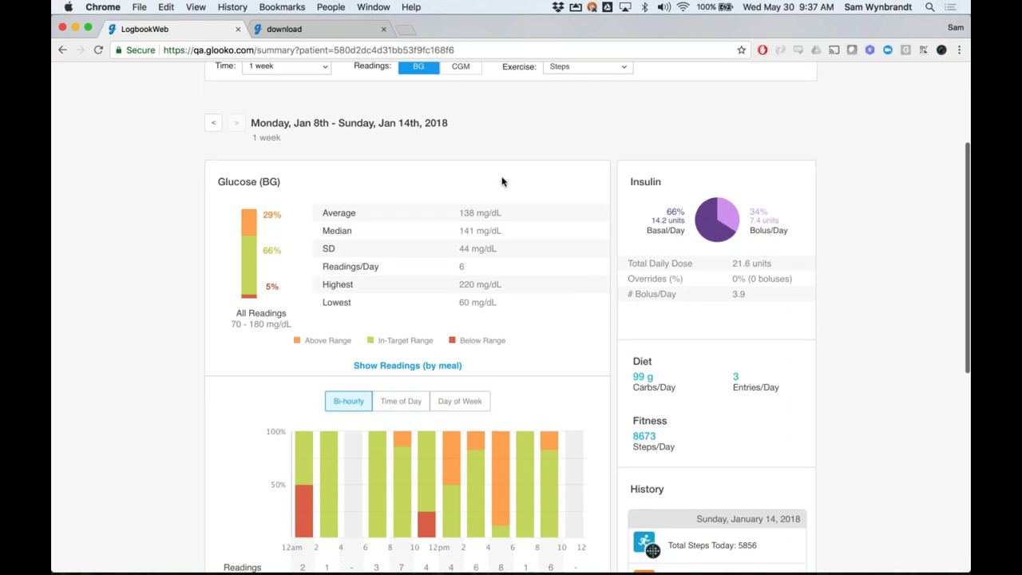
{"action": "scroll", "coordinate": [392, 326], "scroll_direction": "down", "scroll_amount": 1}
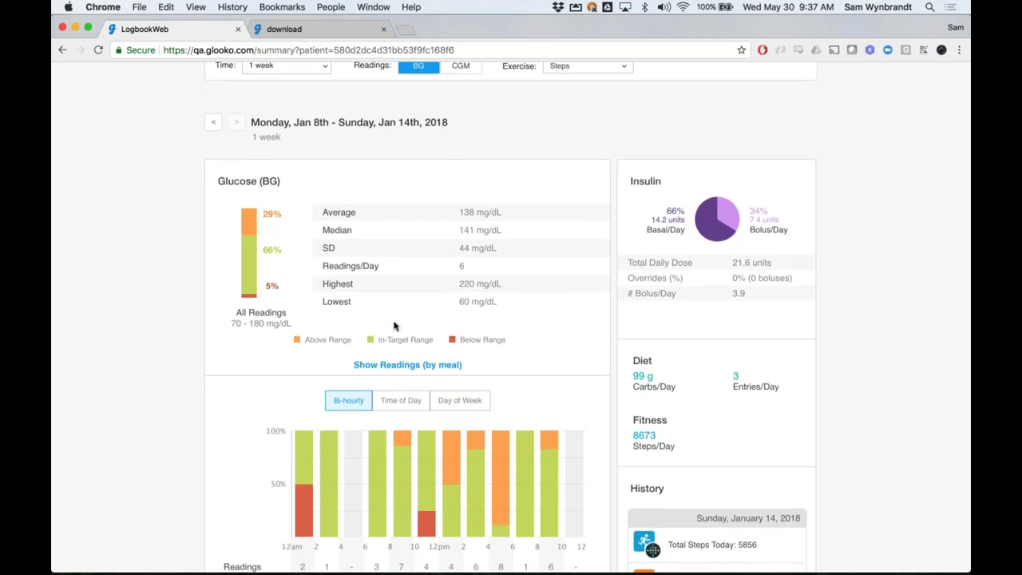
{"action": "scroll", "coordinate": [397, 219], "scroll_direction": "up", "scroll_amount": 2}
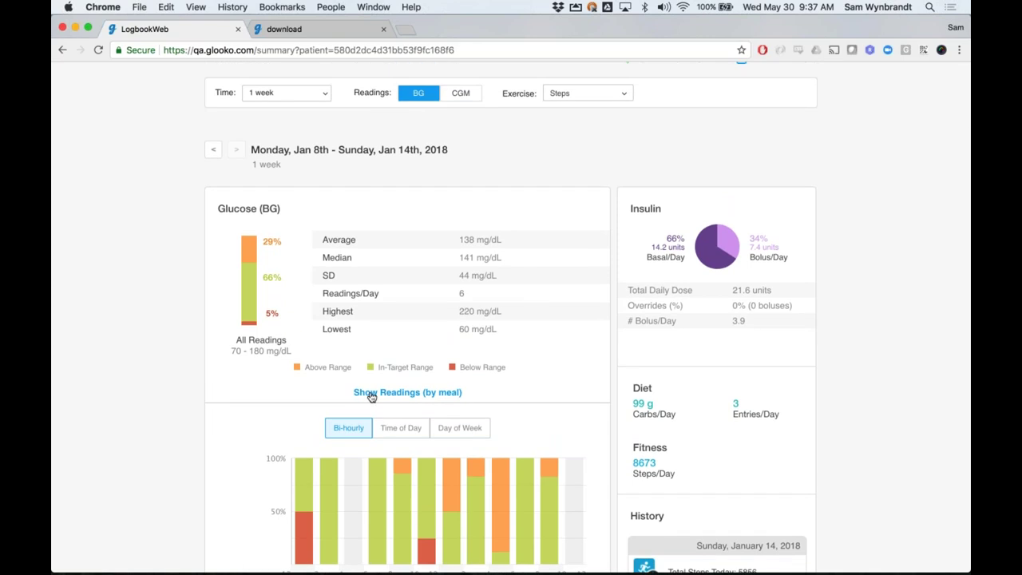
Expand the glucose readings-by-meal breakdown, review it, then collapse it again
{"action": "left_click", "coordinate": [431, 391]}
{"action": "scroll", "coordinate": [429, 388], "scroll_direction": "down", "scroll_amount": 1}
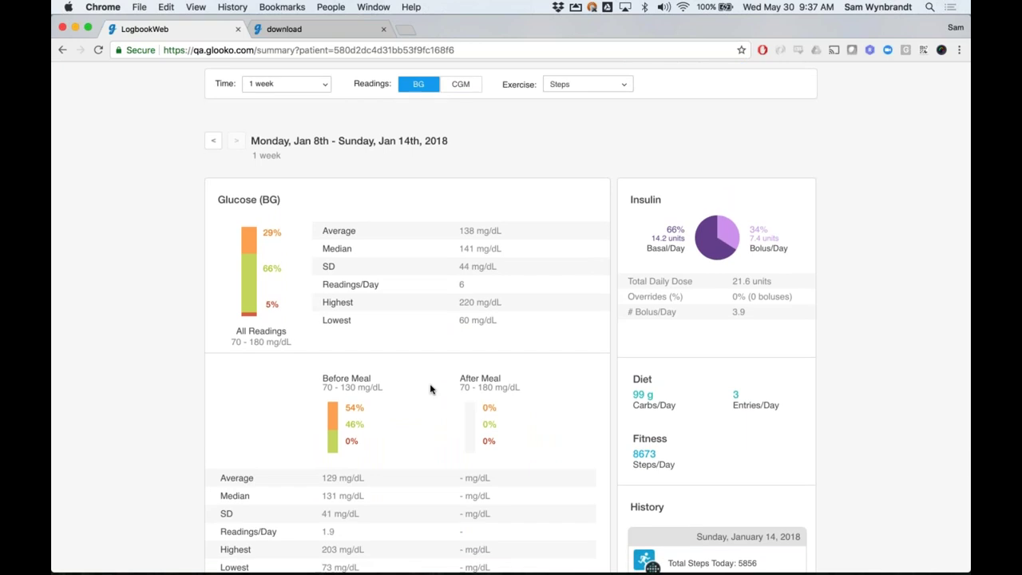
{"action": "scroll", "coordinate": [429, 389], "scroll_direction": "down", "scroll_amount": 3}
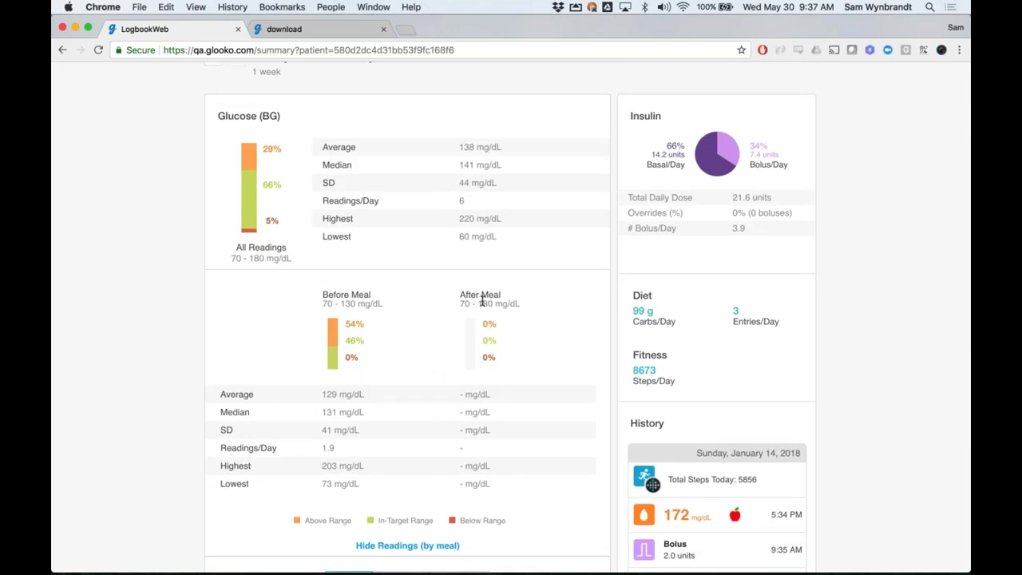
{"action": "scroll", "coordinate": [482, 300], "scroll_direction": "down", "scroll_amount": 1}
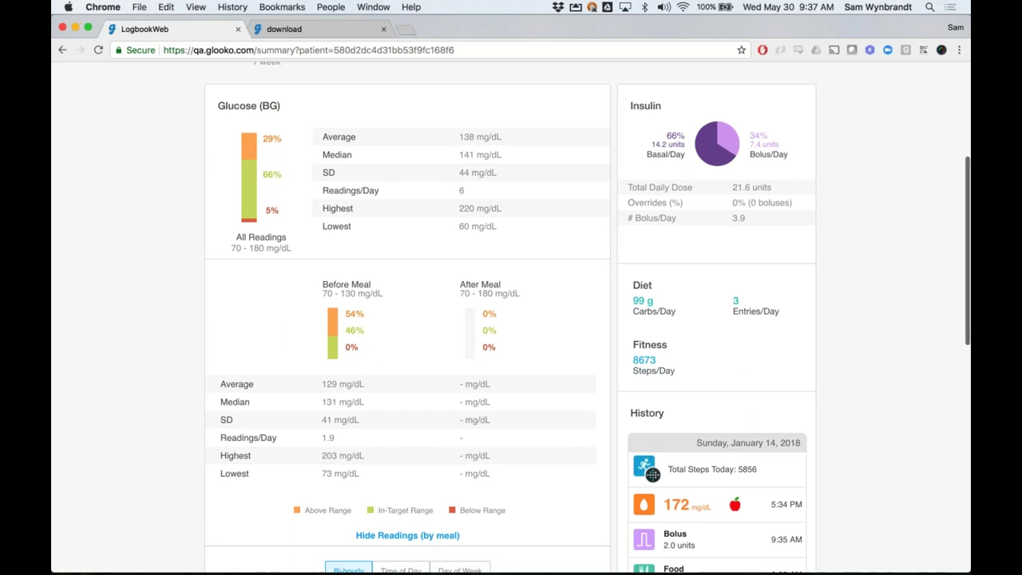
{"action": "scroll", "coordinate": [361, 272], "scroll_direction": "down", "scroll_amount": 2}
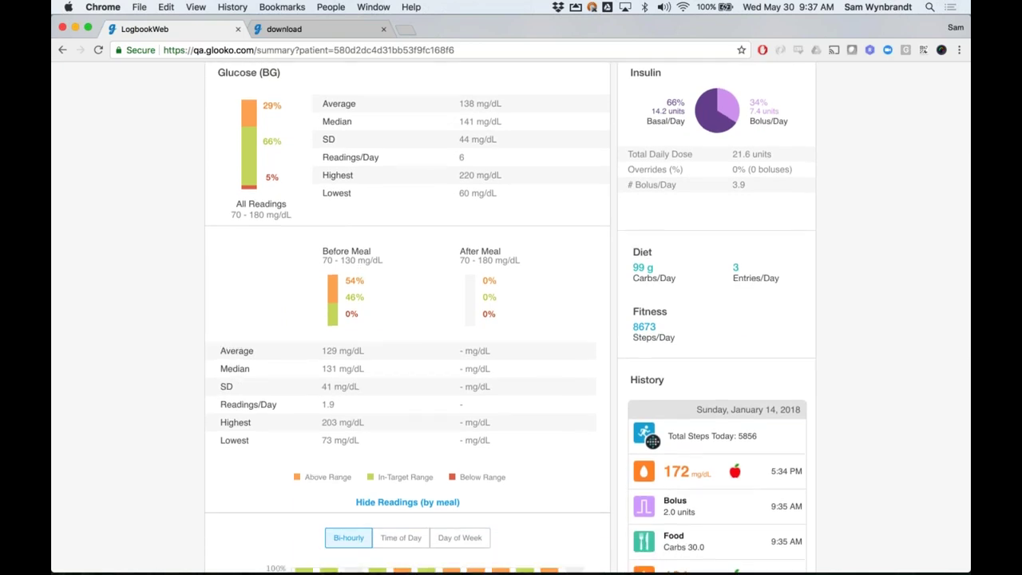
{"action": "left_click", "coordinate": [407, 501]}
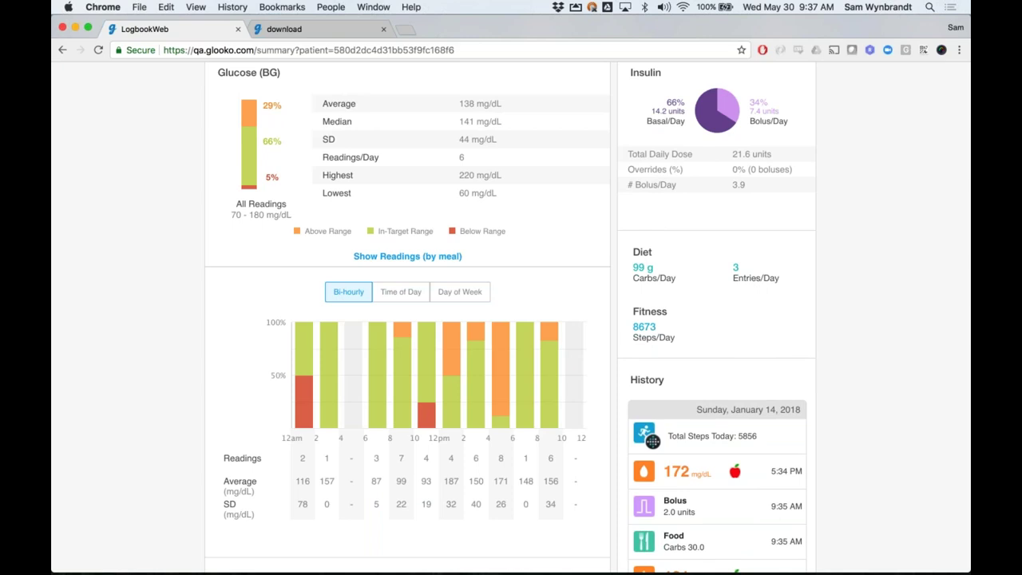
{"action": "scroll", "coordinate": [422, 327], "scroll_direction": "up", "scroll_amount": 5}
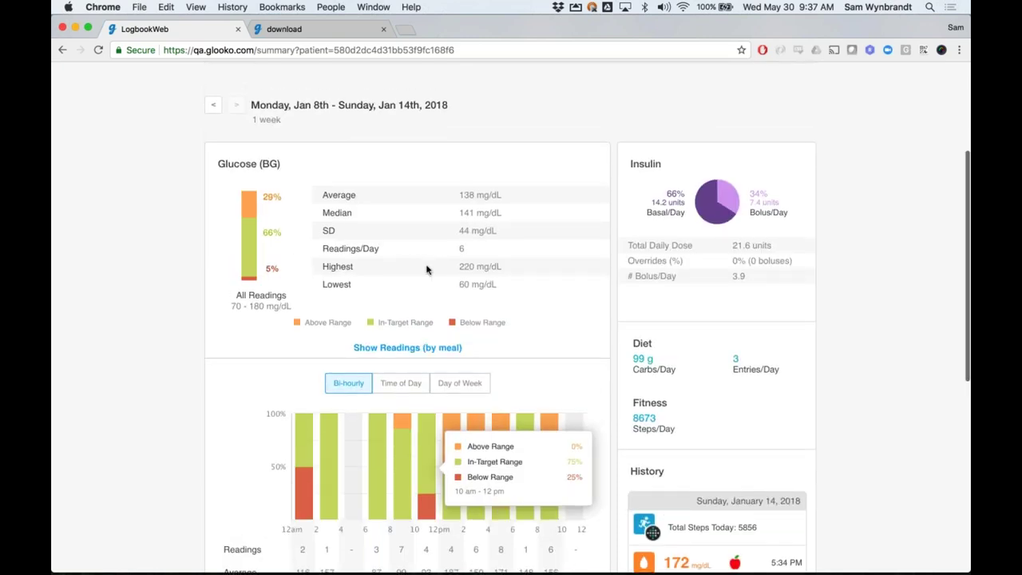
{"action": "scroll", "coordinate": [426, 270], "scroll_direction": "up", "scroll_amount": 3}
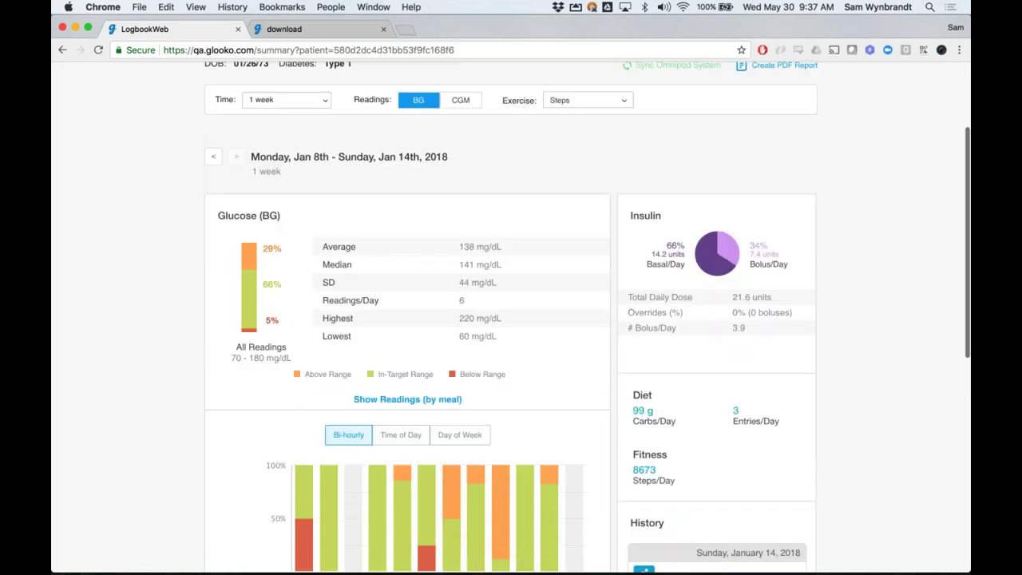
Switch the summary back to CGM and group the glucose chart by Morning, Afternoon, Evening, Night
{"action": "left_click", "coordinate": [463, 101]}
{"action": "scroll", "coordinate": [408, 319], "scroll_direction": "down", "scroll_amount": 4}
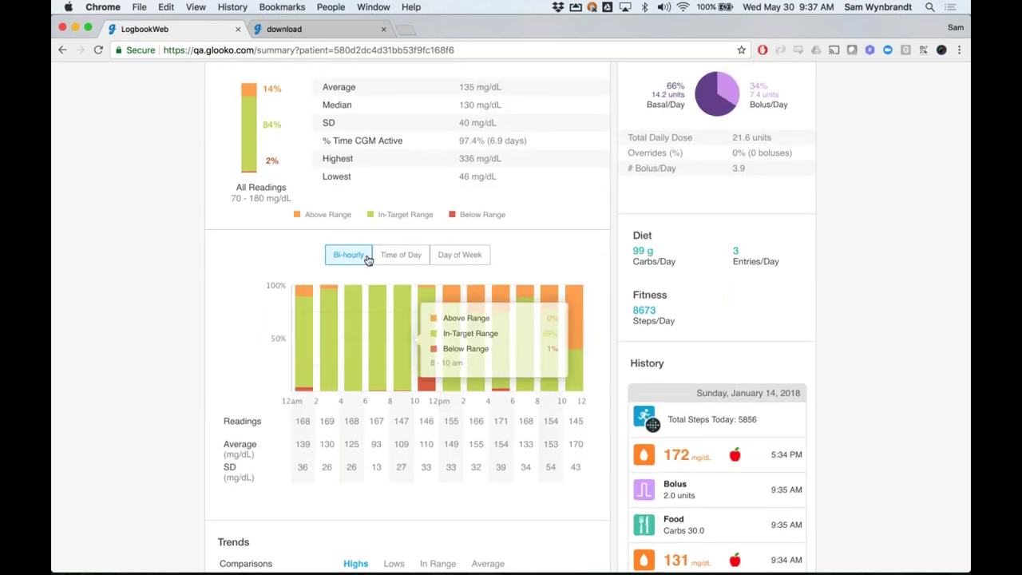
{"action": "left_click", "coordinate": [389, 259]}
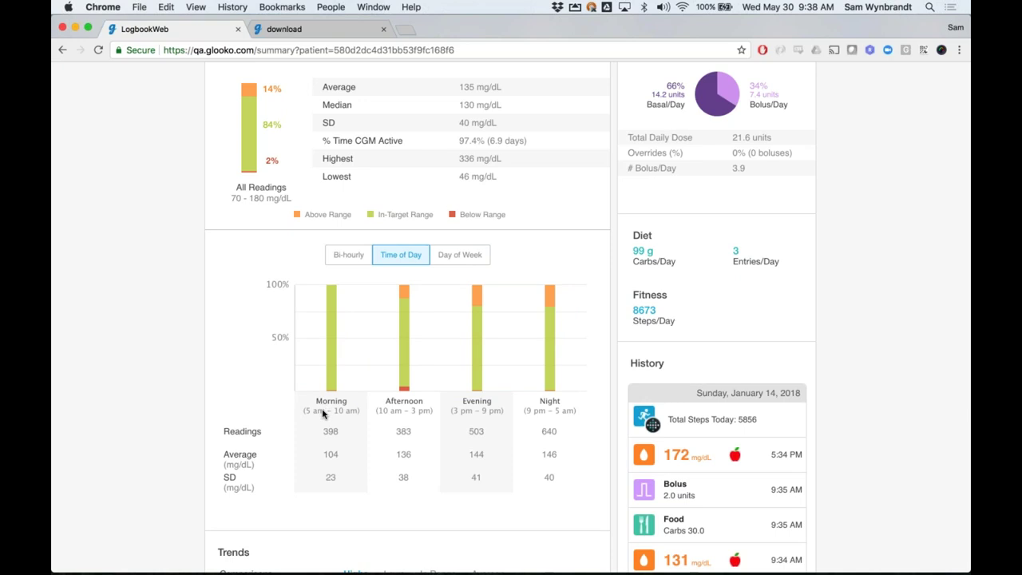
{"action": "mouse_move", "coordinate": [332, 325]}
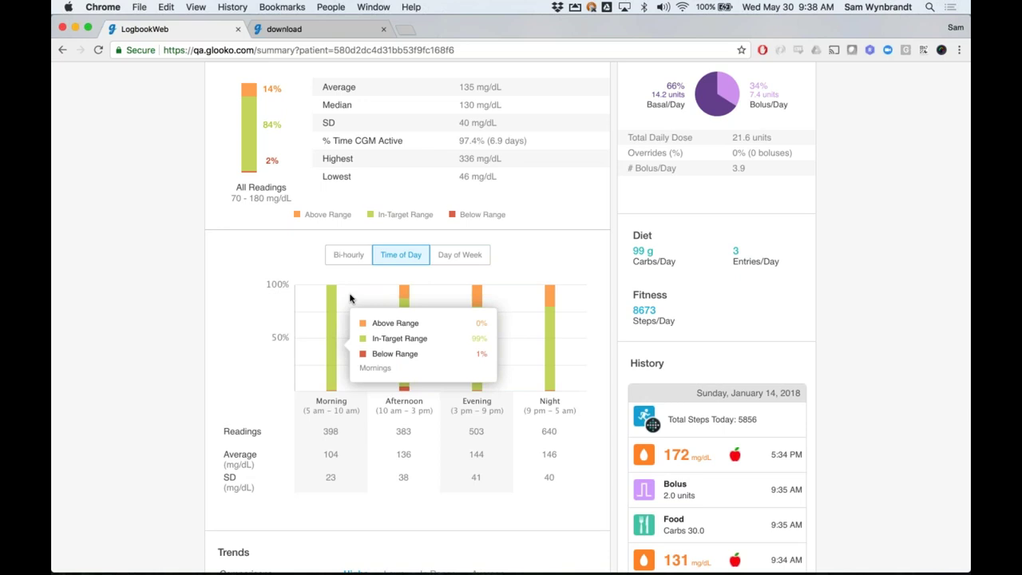
{"action": "mouse_move", "coordinate": [404, 300]}
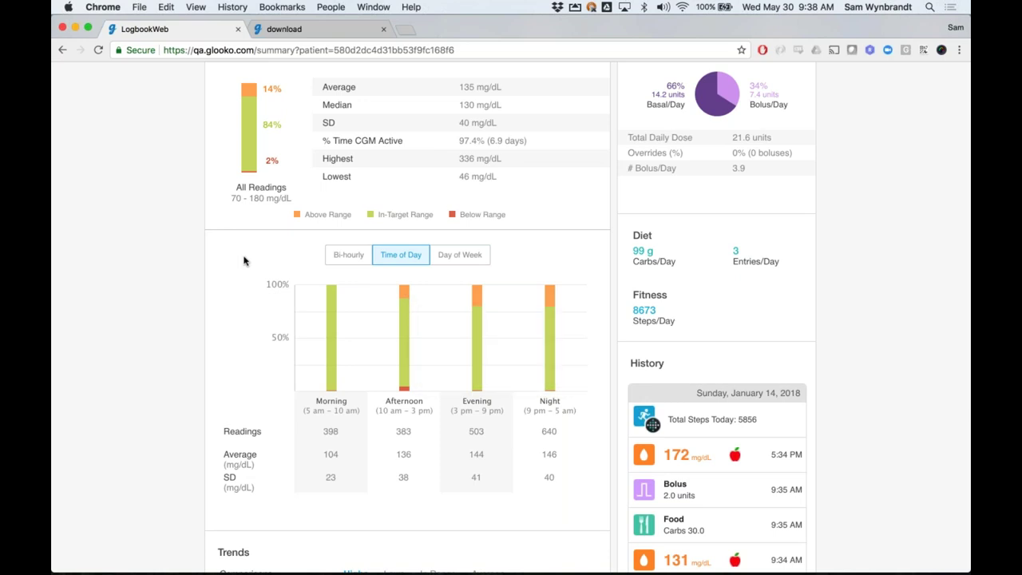
Start uploading the patient's Omnipod system data
{"action": "scroll", "coordinate": [233, 254], "scroll_direction": "up", "scroll_amount": 1}
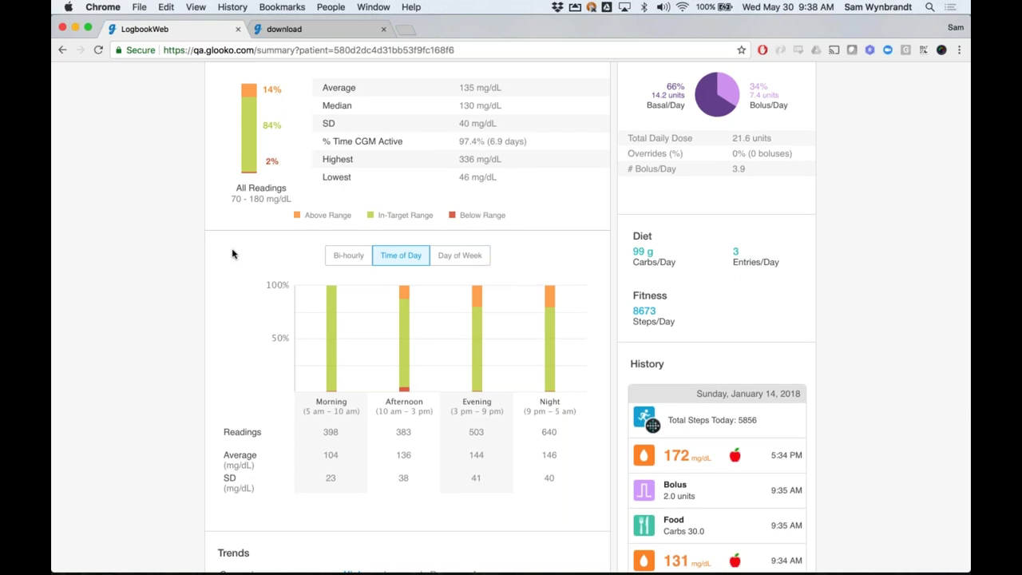
{"action": "scroll", "coordinate": [232, 254], "scroll_direction": "up", "scroll_amount": 1}
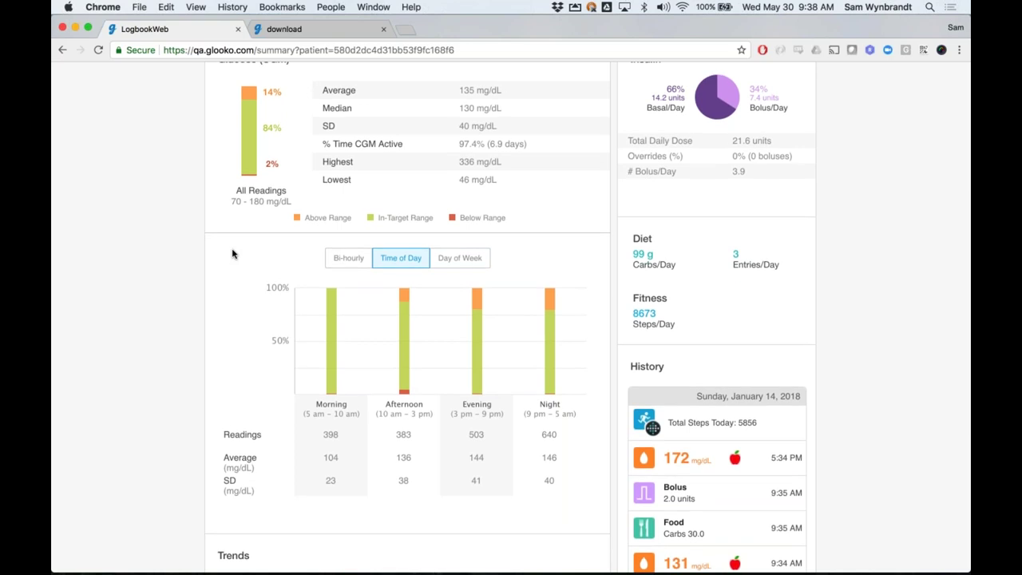
{"action": "scroll", "coordinate": [232, 254], "scroll_direction": "up", "scroll_amount": 1}
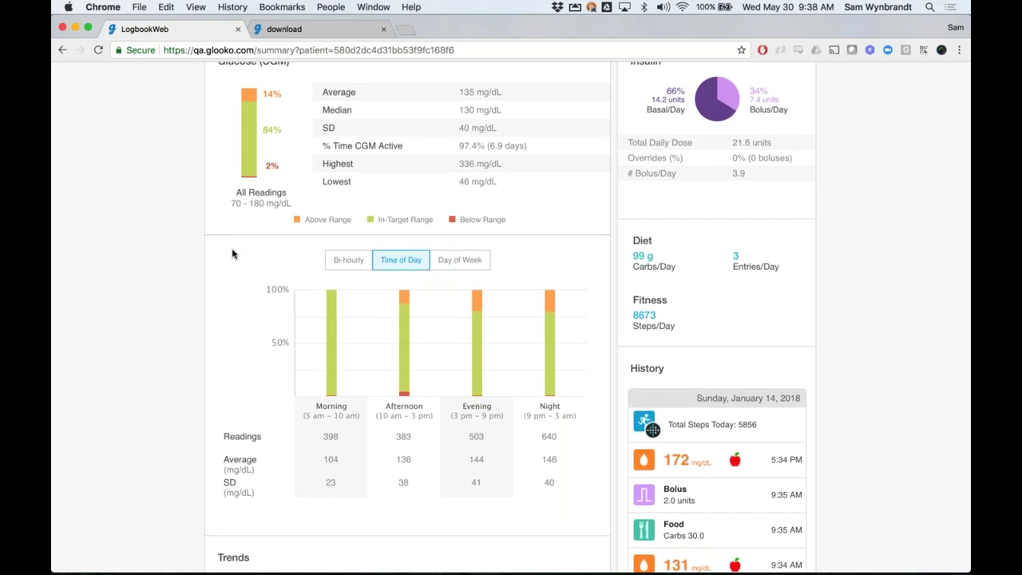
{"action": "scroll", "coordinate": [233, 254], "scroll_direction": "up", "scroll_amount": 2}
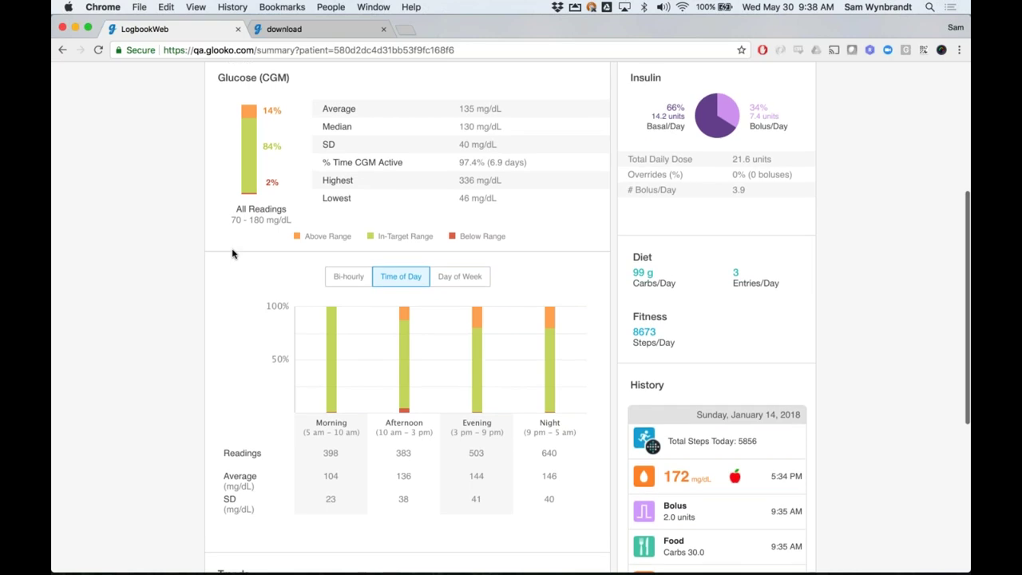
{"action": "scroll", "coordinate": [232, 254], "scroll_direction": "up", "scroll_amount": 1}
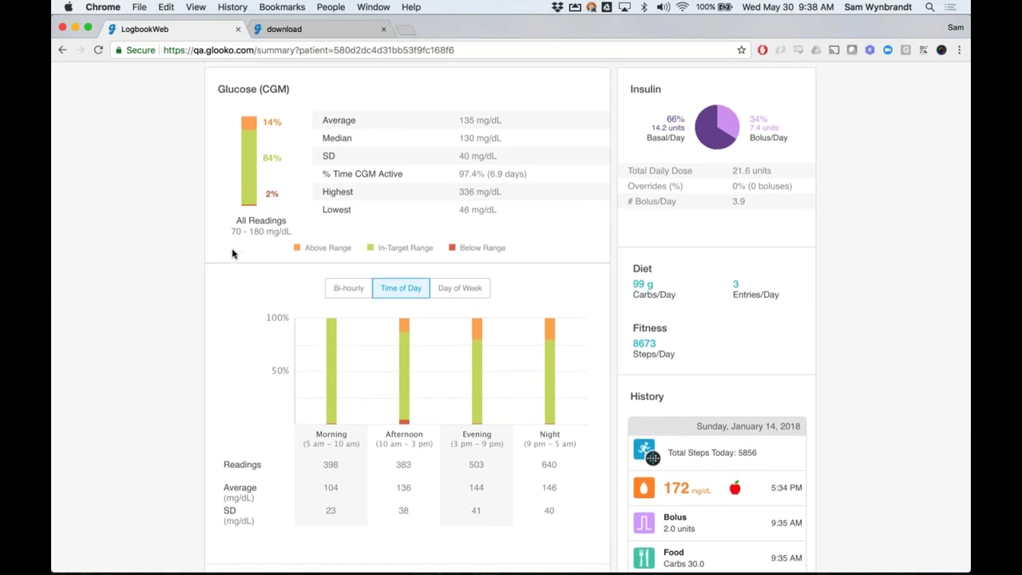
{"action": "scroll", "coordinate": [232, 254], "scroll_direction": "up", "scroll_amount": 1}
{"action": "scroll", "coordinate": [232, 253], "scroll_direction": "up", "scroll_amount": 15}
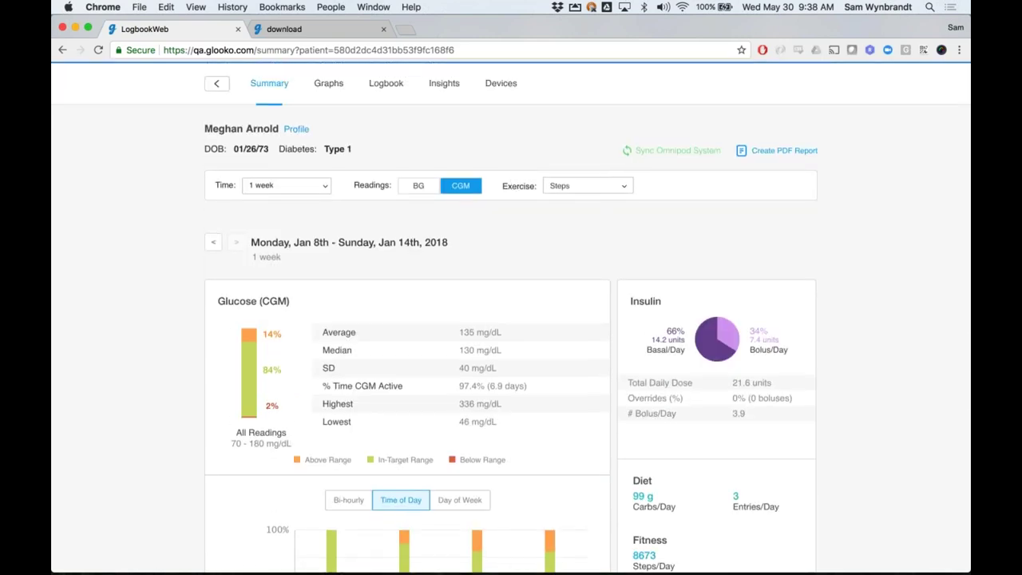
{"action": "scroll", "coordinate": [643, 128], "scroll_direction": "up", "scroll_amount": 4}
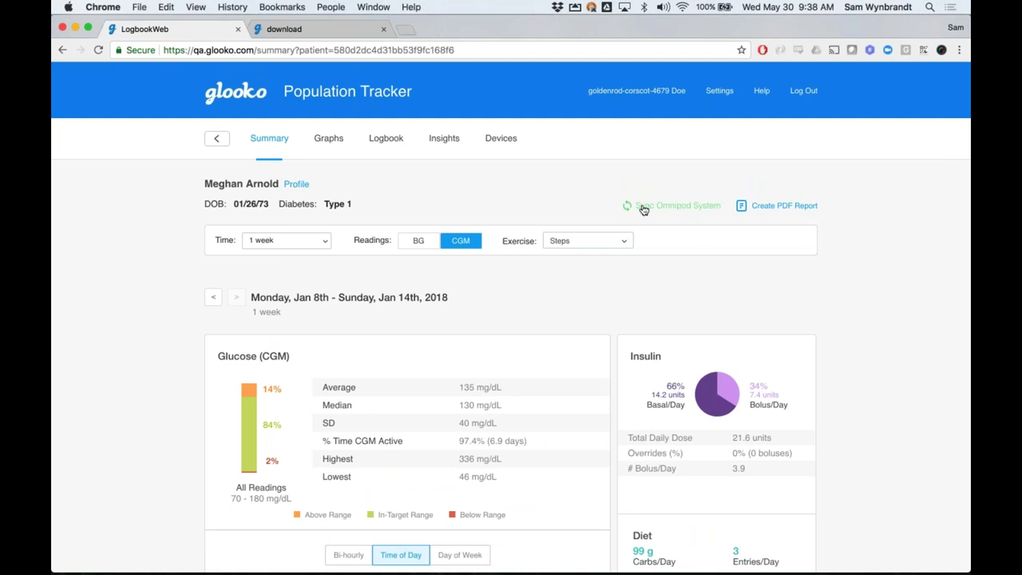
{"action": "left_click", "coordinate": [686, 209]}
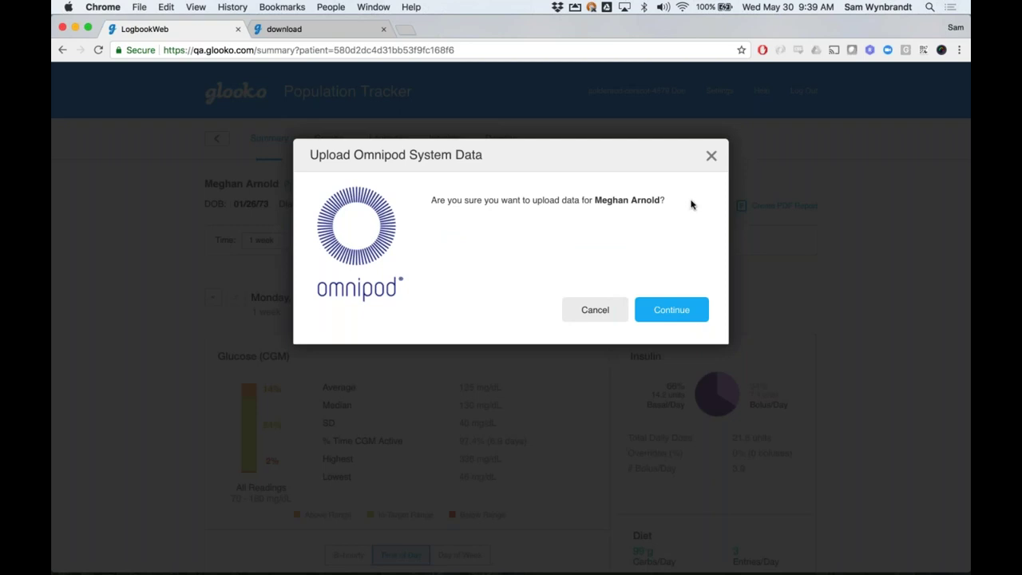
Dismiss the Omnipod data upload prompt and switch to the week's Graphs overview
{"action": "left_click", "coordinate": [711, 156]}
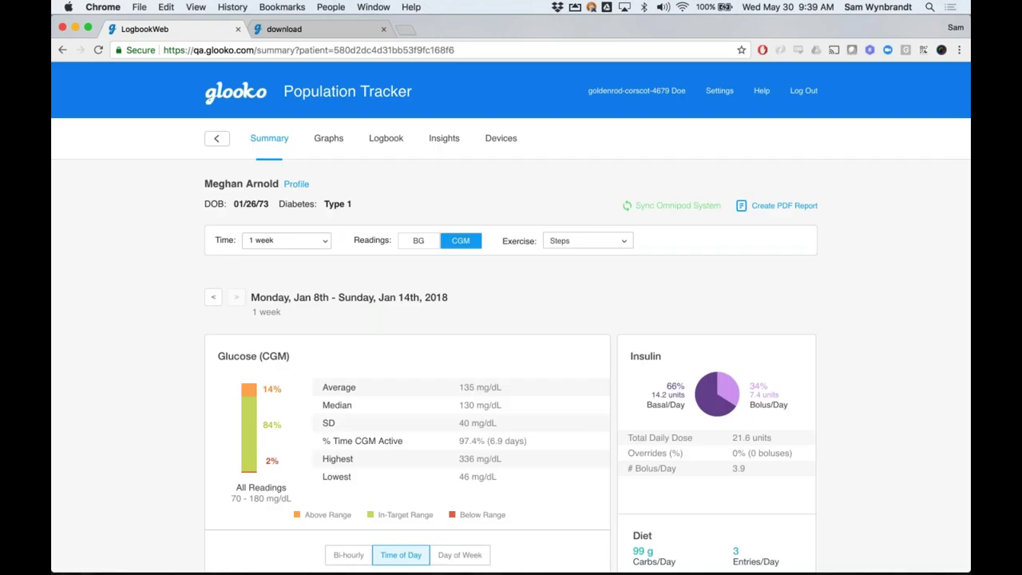
{"action": "left_click", "coordinate": [324, 142]}
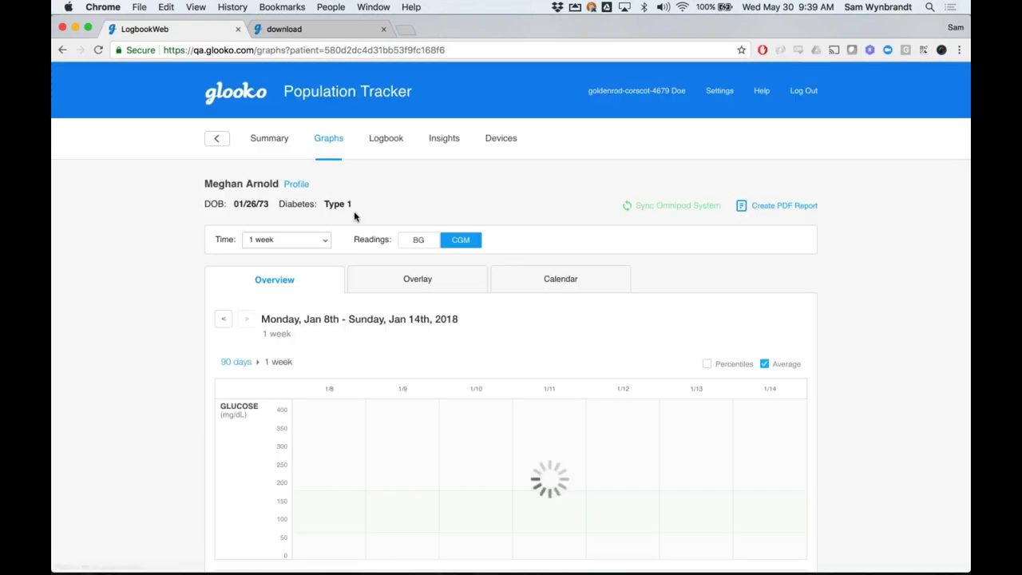
Hide the average line on the glucose graph and scroll through the one-week CGM charts
{"action": "left_click", "coordinate": [765, 364]}
{"action": "scroll", "coordinate": [769, 367], "scroll_direction": "down", "scroll_amount": 3}
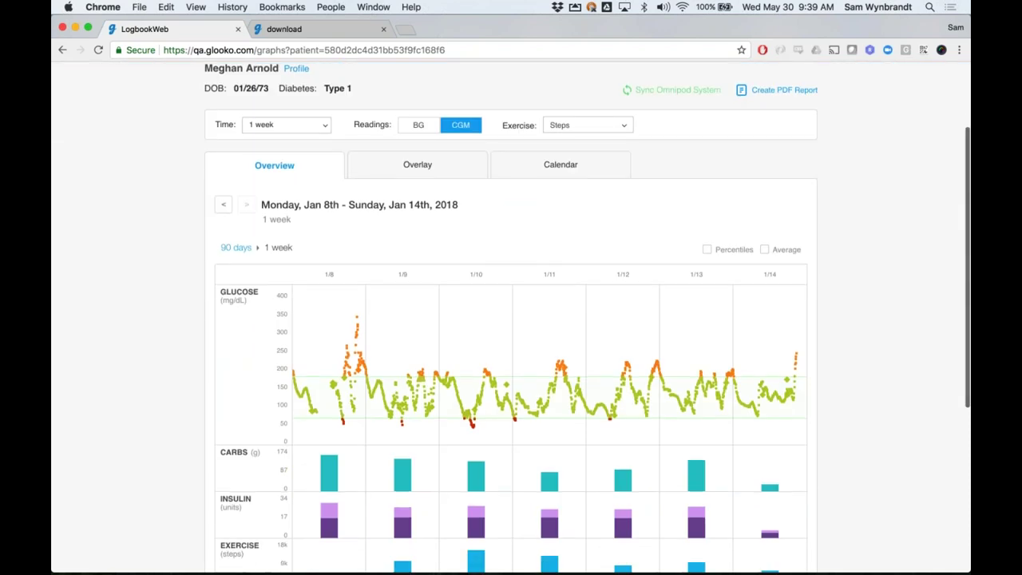
{"action": "scroll", "coordinate": [871, 397], "scroll_direction": "down", "scroll_amount": 1}
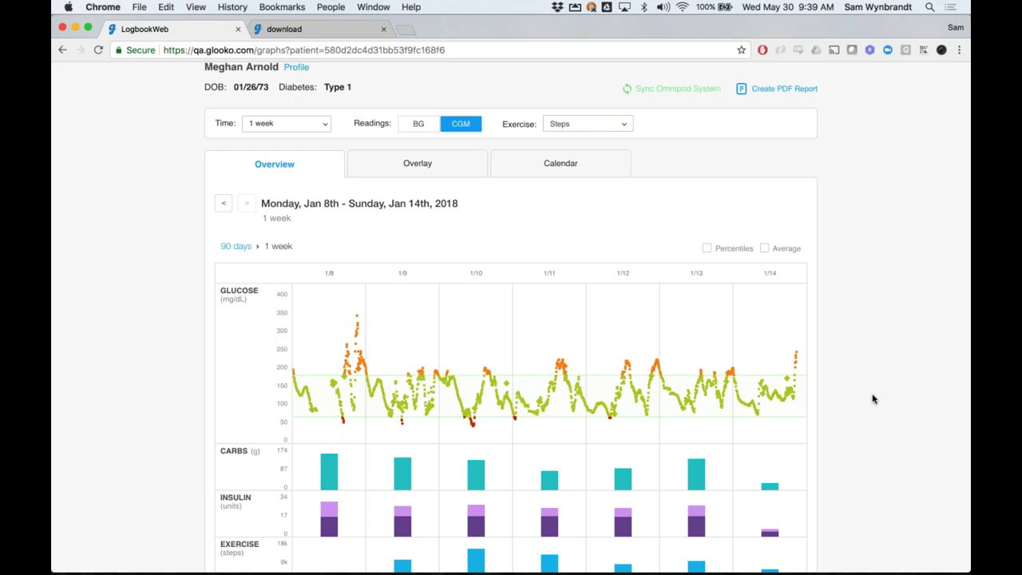
{"action": "scroll", "coordinate": [872, 399], "scroll_direction": "down", "scroll_amount": 2}
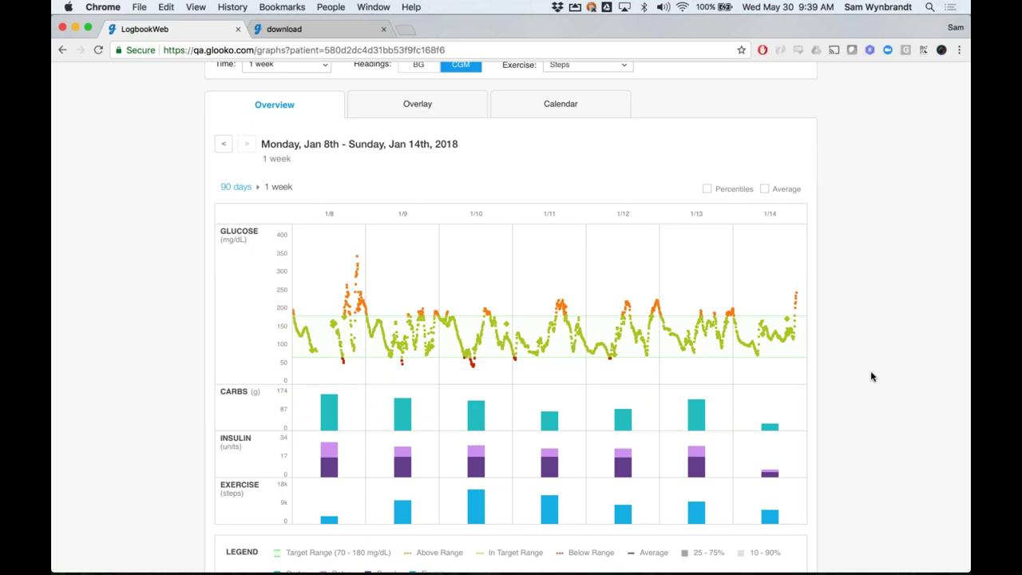
{"action": "scroll", "coordinate": [900, 427], "scroll_direction": "down", "scroll_amount": 3}
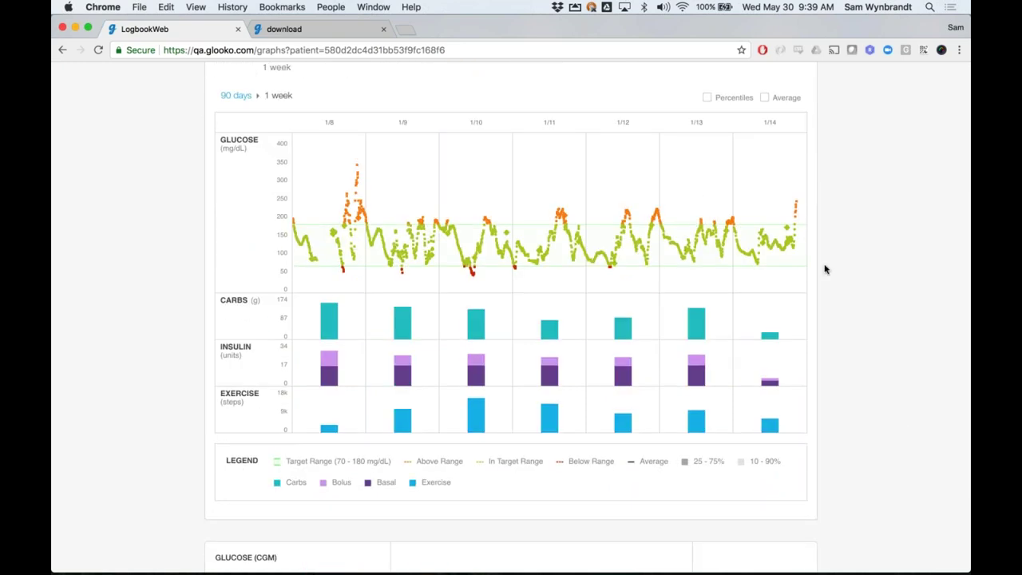
Return to the top and open Create PDF Report for the 01/08/2018–01/14/2018 week
{"action": "mouse_move", "coordinate": [709, 296]}
{"action": "scroll", "coordinate": [853, 308], "scroll_direction": "up", "scroll_amount": 3}
{"action": "scroll", "coordinate": [854, 307], "scroll_direction": "up", "scroll_amount": 2}
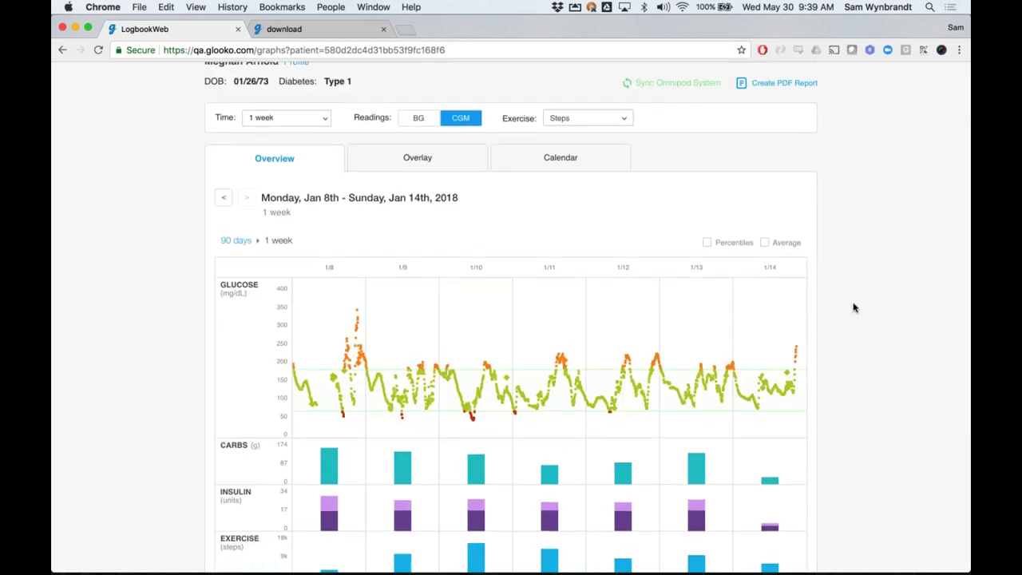
{"action": "scroll", "coordinate": [837, 226], "scroll_direction": "up", "scroll_amount": 3}
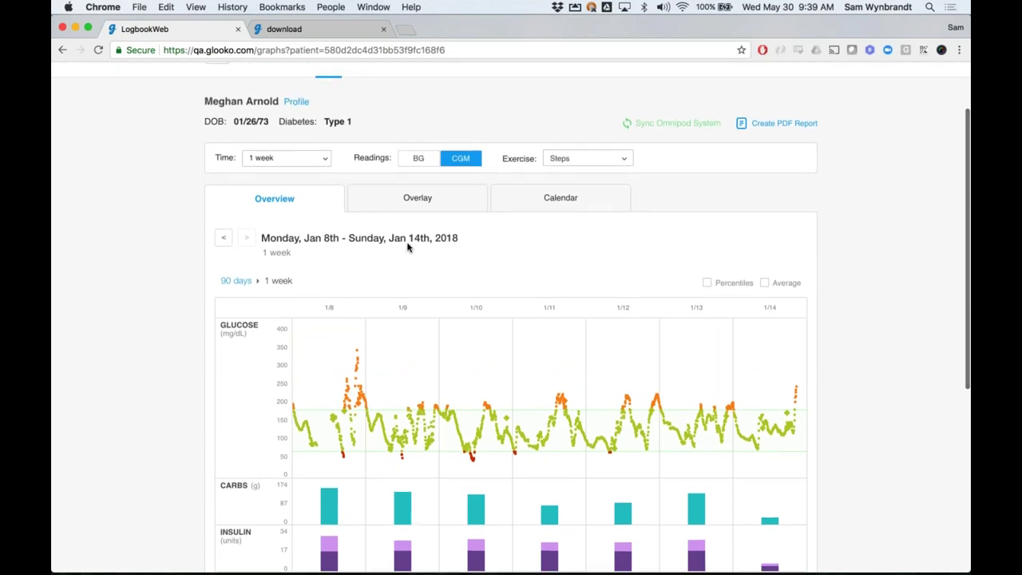
{"action": "left_click", "coordinate": [786, 126]}
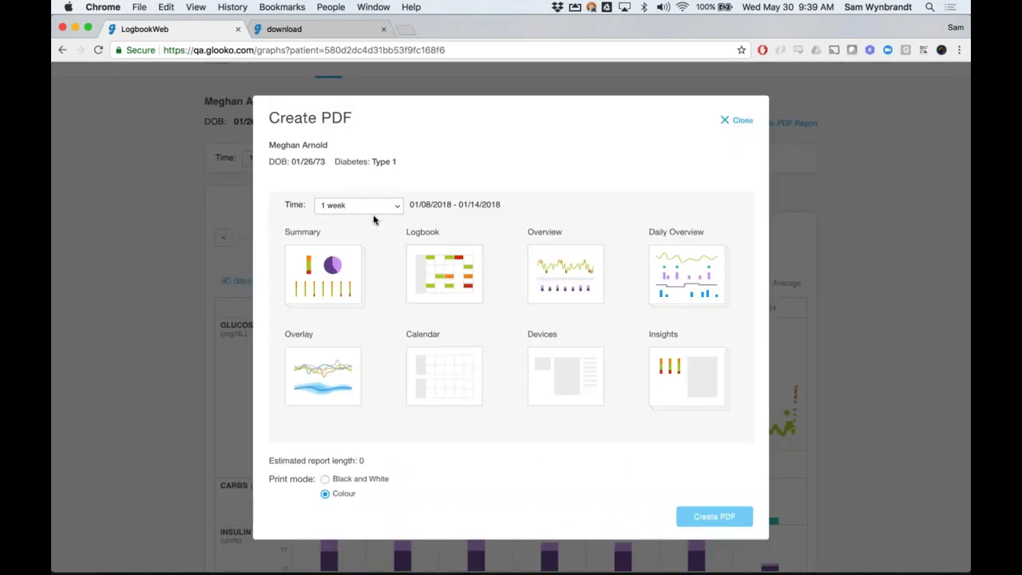
Set the PDF report time to a custom range from January 1 to January 21, 2018
{"action": "left_click", "coordinate": [366, 213]}
{"action": "left_click", "coordinate": [354, 308]}
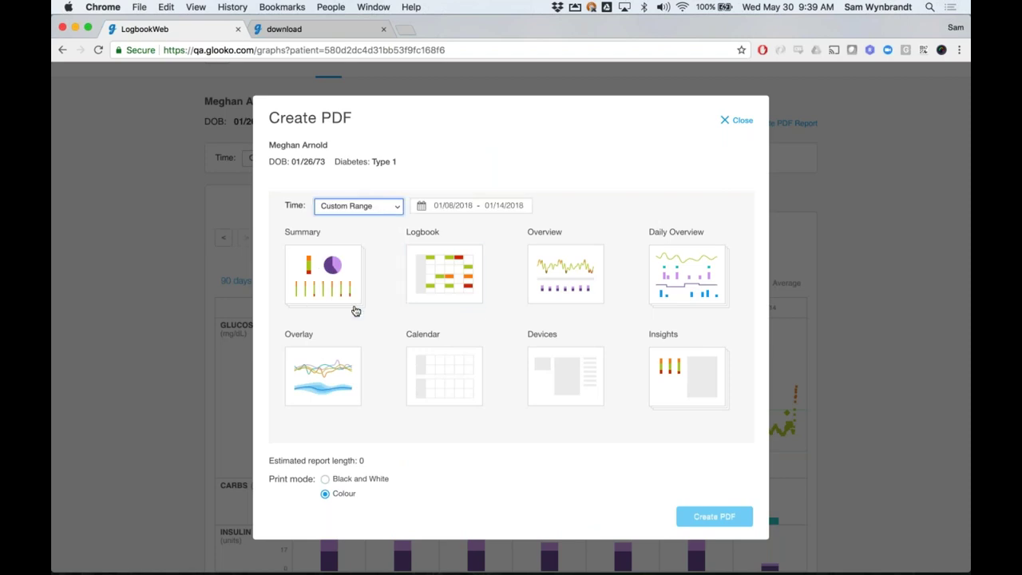
{"action": "left_click", "coordinate": [471, 206]}
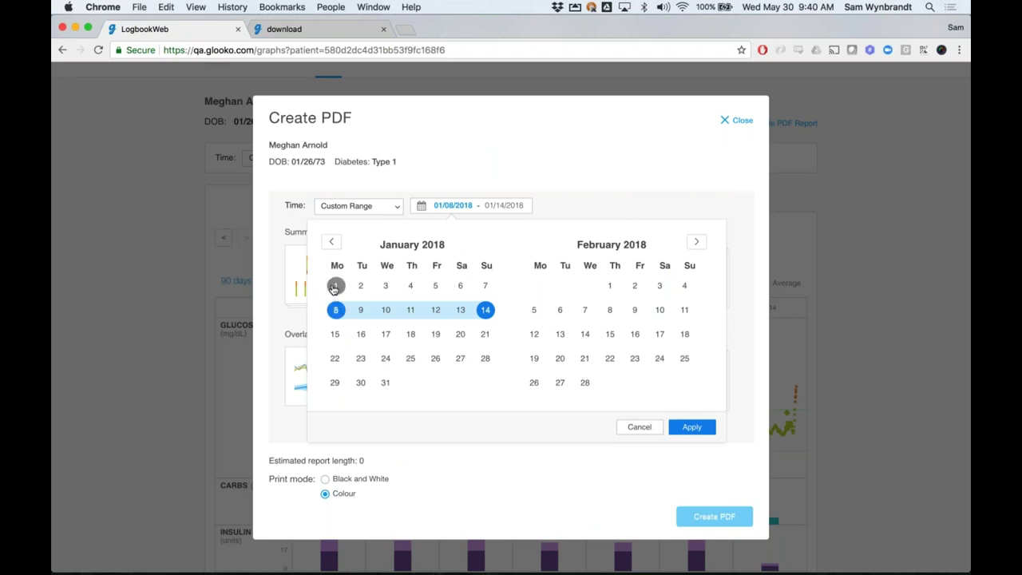
{"action": "left_click", "coordinate": [334, 288]}
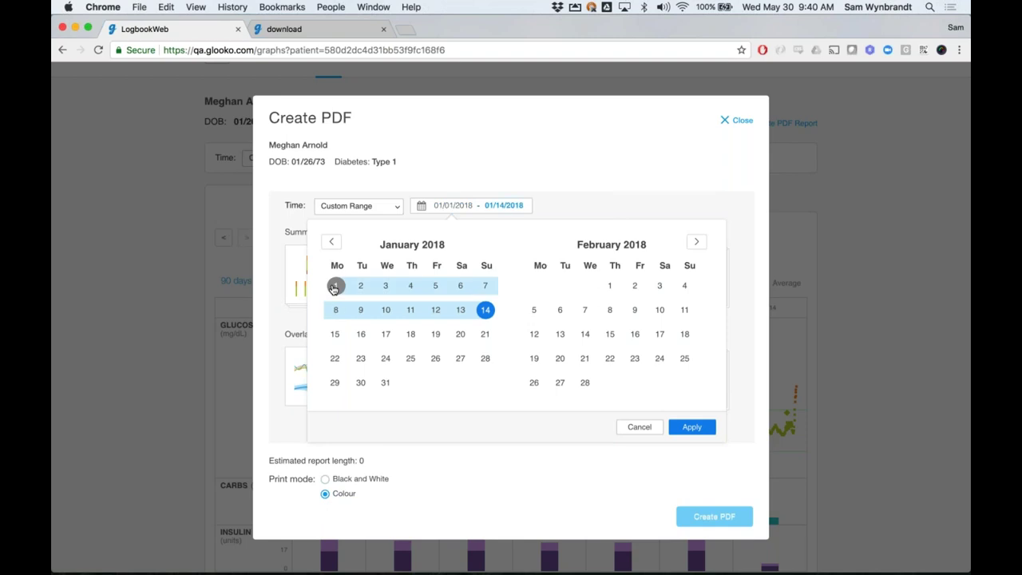
{"action": "left_click", "coordinate": [485, 335]}
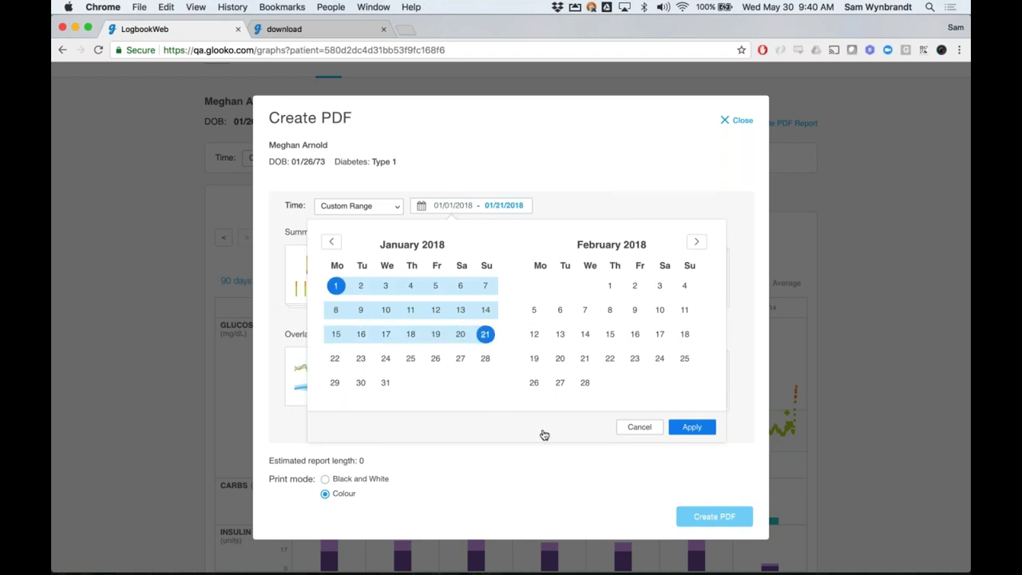
Discard the custom date range and close the PDF report creator without generating it
{"action": "left_click", "coordinate": [639, 427]}
{"action": "left_click", "coordinate": [730, 120]}
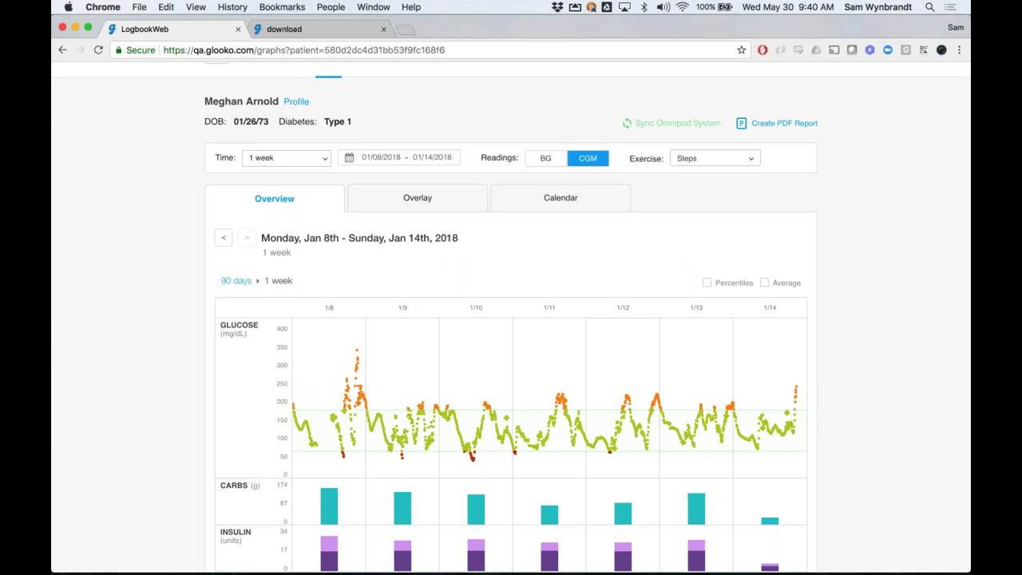
{"action": "scroll", "coordinate": [511, 317], "scroll_direction": "up", "scroll_amount": 1}
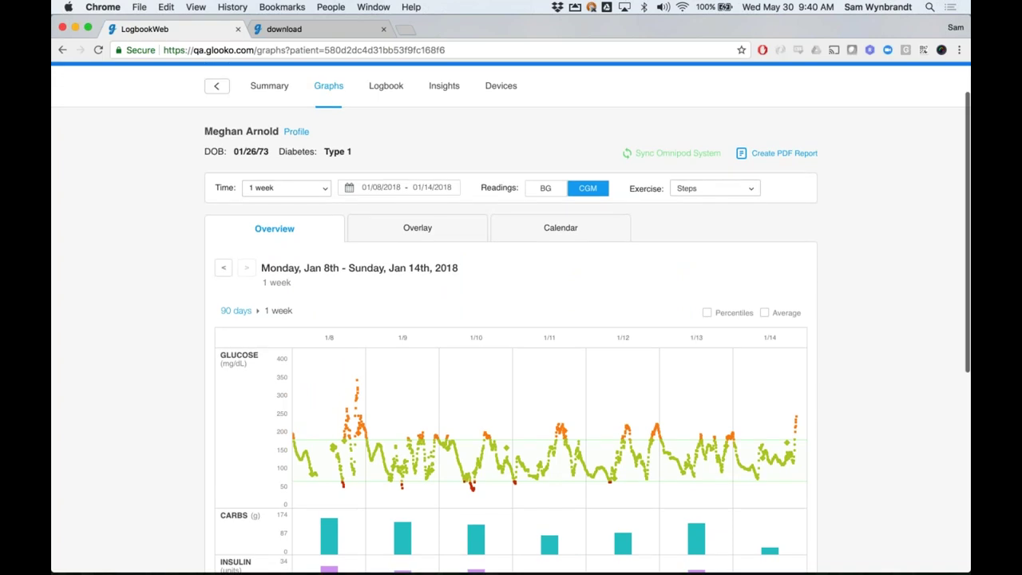
{"action": "scroll", "coordinate": [510, 319], "scroll_direction": "up", "scroll_amount": 2}
Open the Devices page and review the Dexcom G4, Omnipod and Medtronic pump entries
{"action": "left_click", "coordinate": [501, 136]}
{"action": "scroll", "coordinate": [511, 319], "scroll_direction": "down", "scroll_amount": 3}
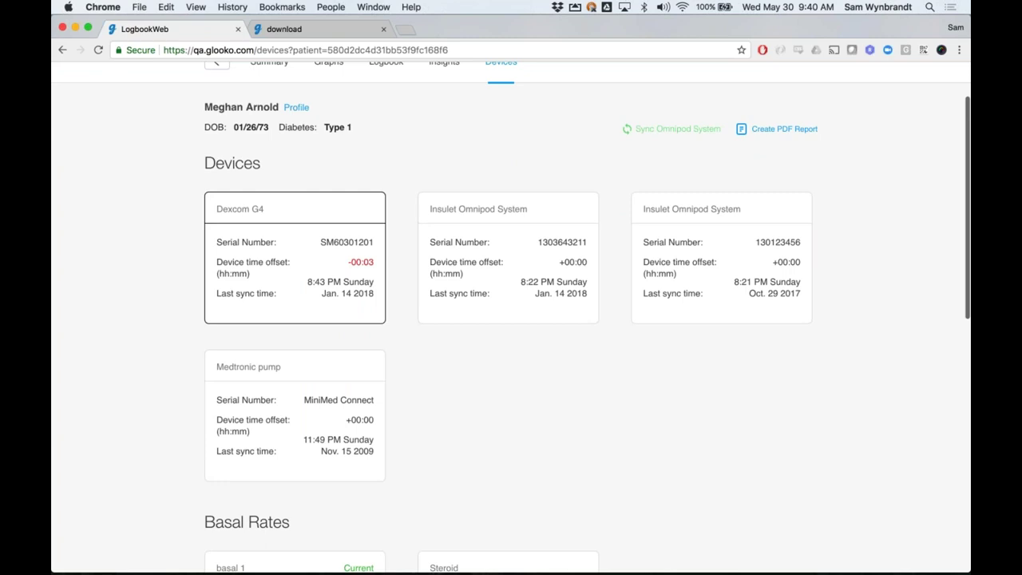
{"action": "scroll", "coordinate": [511, 319], "scroll_direction": "down", "scroll_amount": 10}
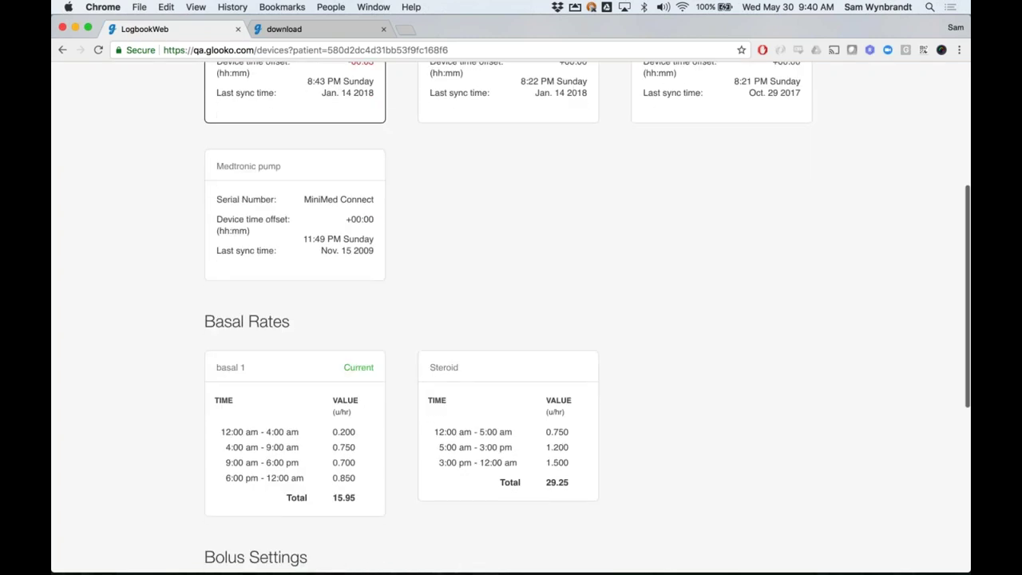
{"action": "scroll", "coordinate": [511, 319], "scroll_direction": "down", "scroll_amount": 2}
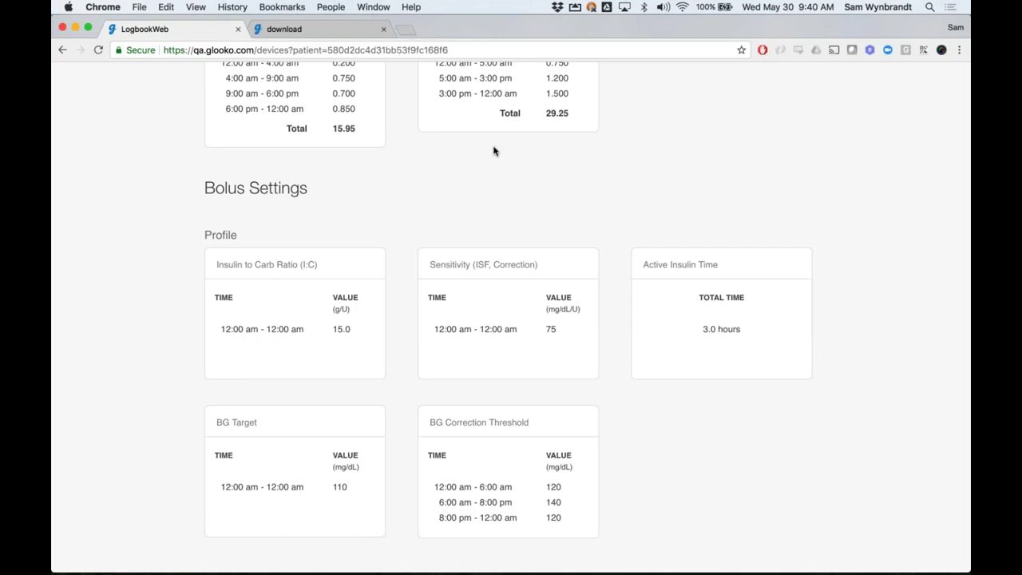
{"action": "scroll", "coordinate": [490, 178], "scroll_direction": "up", "scroll_amount": 1}
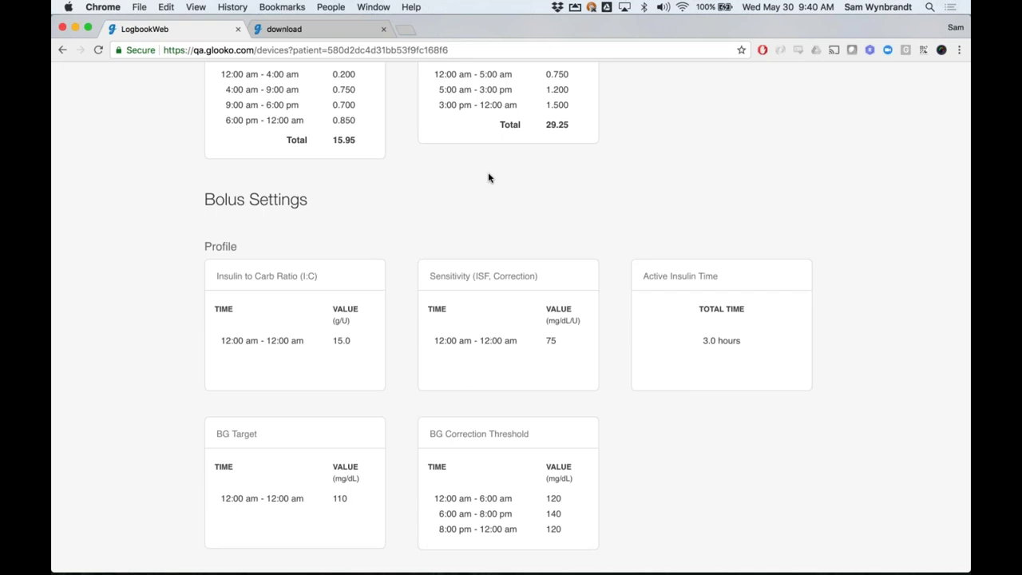
{"action": "scroll", "coordinate": [488, 177], "scroll_direction": "up", "scroll_amount": 15}
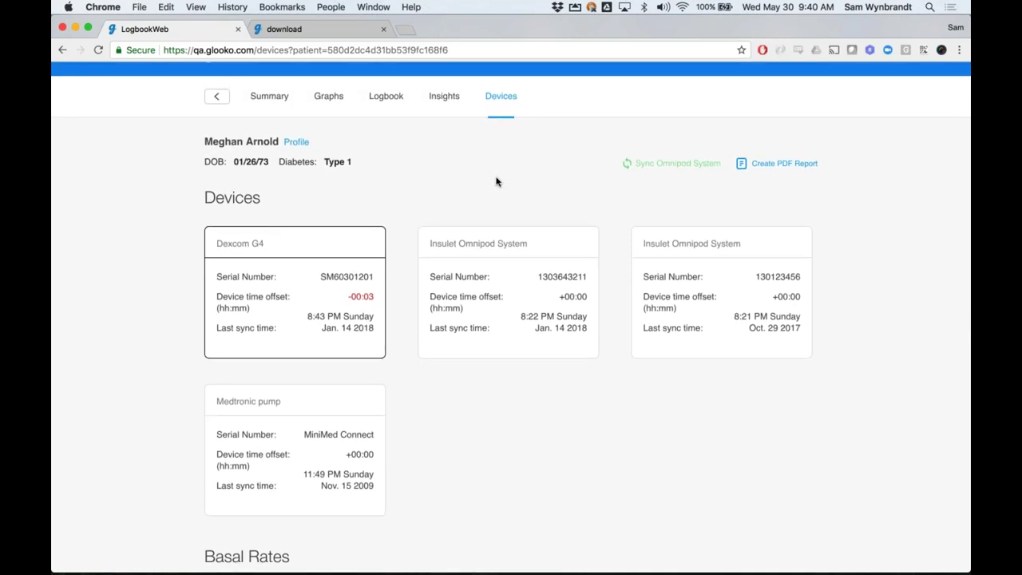
Review the pump's Basal Rates and Bolus Settings, then return to the Dexcom G4 at the top
{"action": "scroll", "coordinate": [495, 182], "scroll_direction": "down", "scroll_amount": 4}
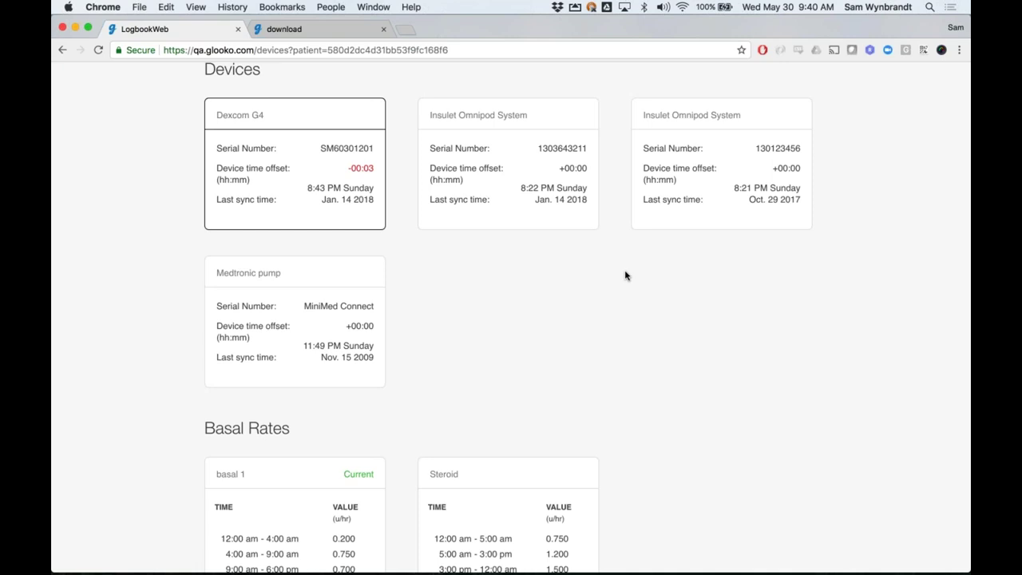
{"action": "scroll", "coordinate": [624, 273], "scroll_direction": "down", "scroll_amount": 3}
{"action": "scroll", "coordinate": [625, 275], "scroll_direction": "down", "scroll_amount": 6}
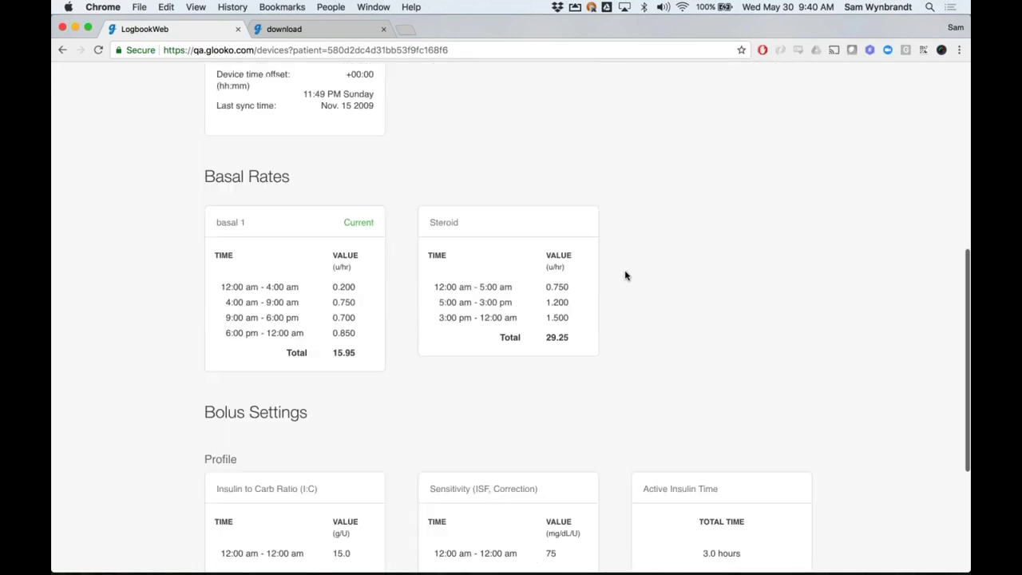
{"action": "scroll", "coordinate": [625, 275], "scroll_direction": "down", "scroll_amount": 3}
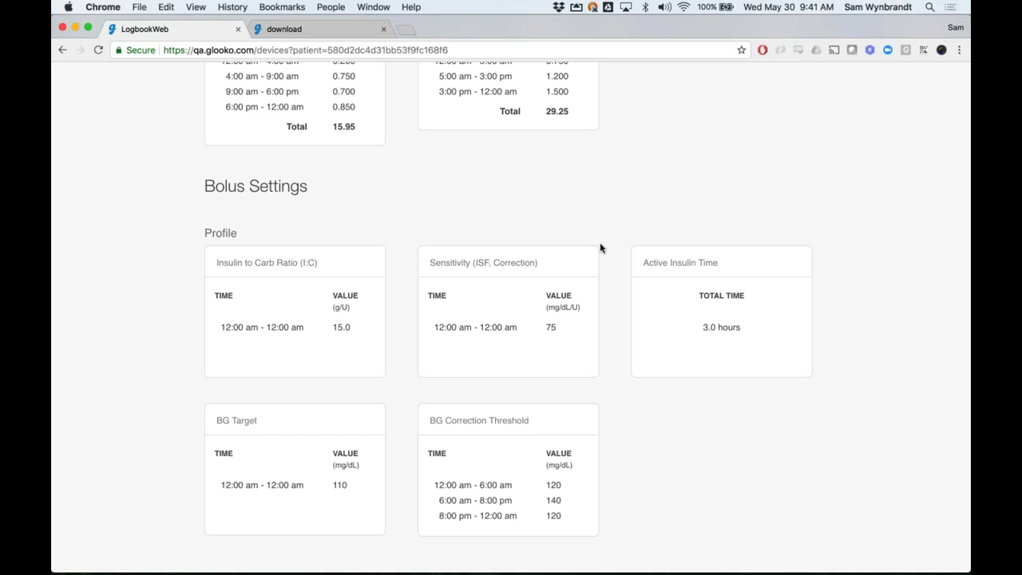
{"action": "scroll", "coordinate": [600, 248], "scroll_direction": "up", "scroll_amount": 2}
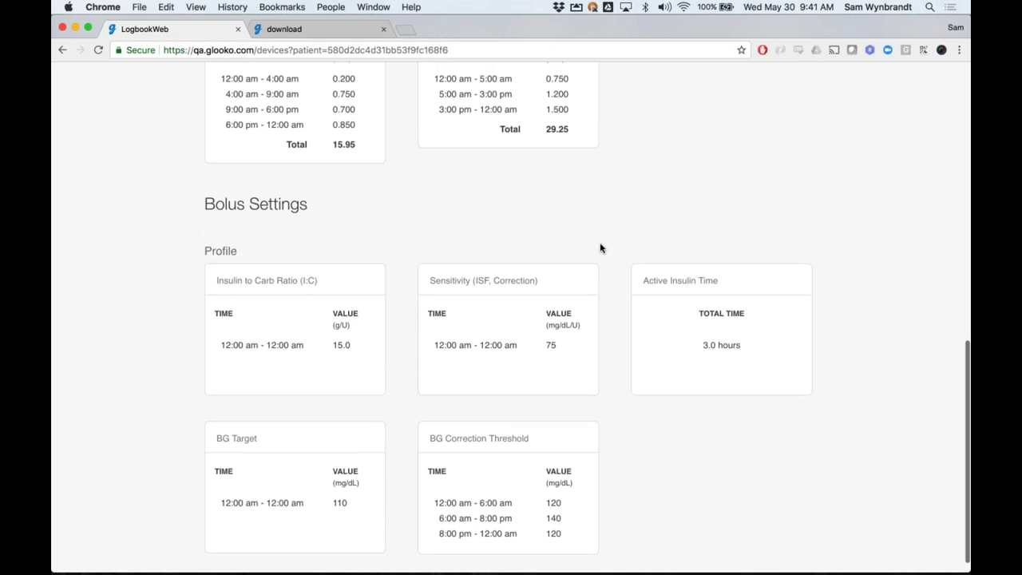
{"action": "scroll", "coordinate": [600, 248], "scroll_direction": "up", "scroll_amount": 1}
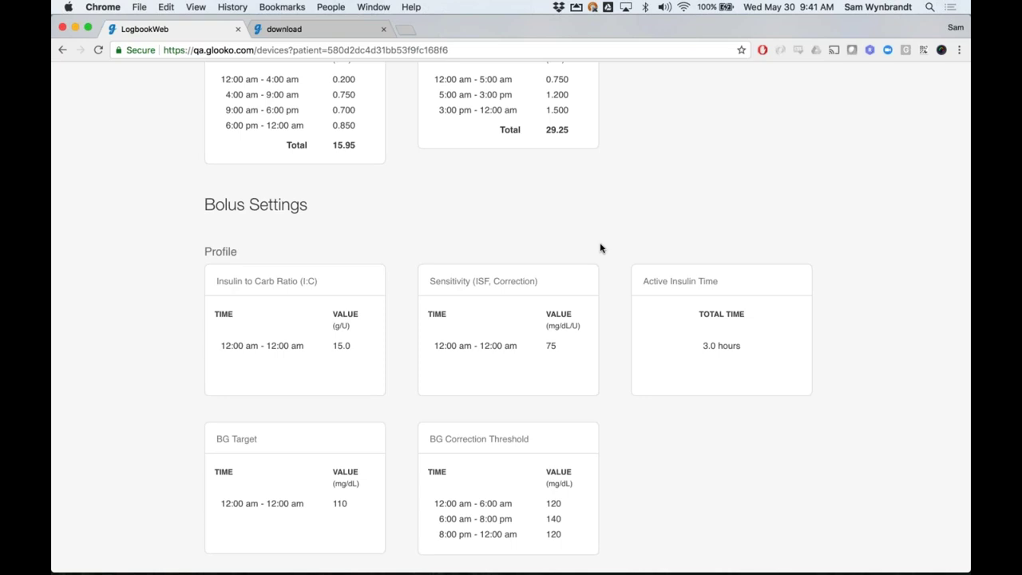
{"action": "scroll", "coordinate": [601, 249], "scroll_direction": "up", "scroll_amount": 3}
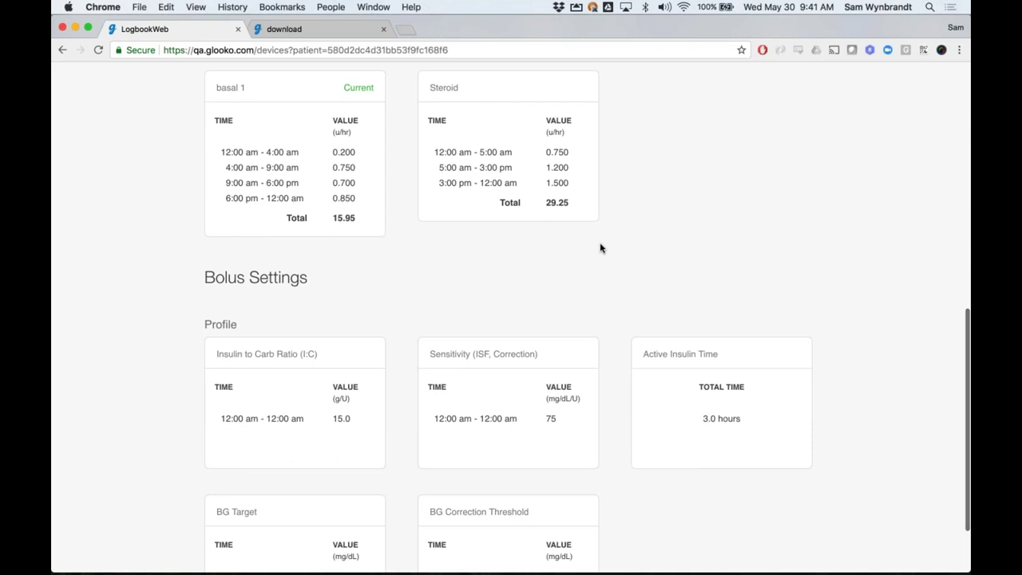
{"action": "scroll", "coordinate": [601, 248], "scroll_direction": "up", "scroll_amount": 6}
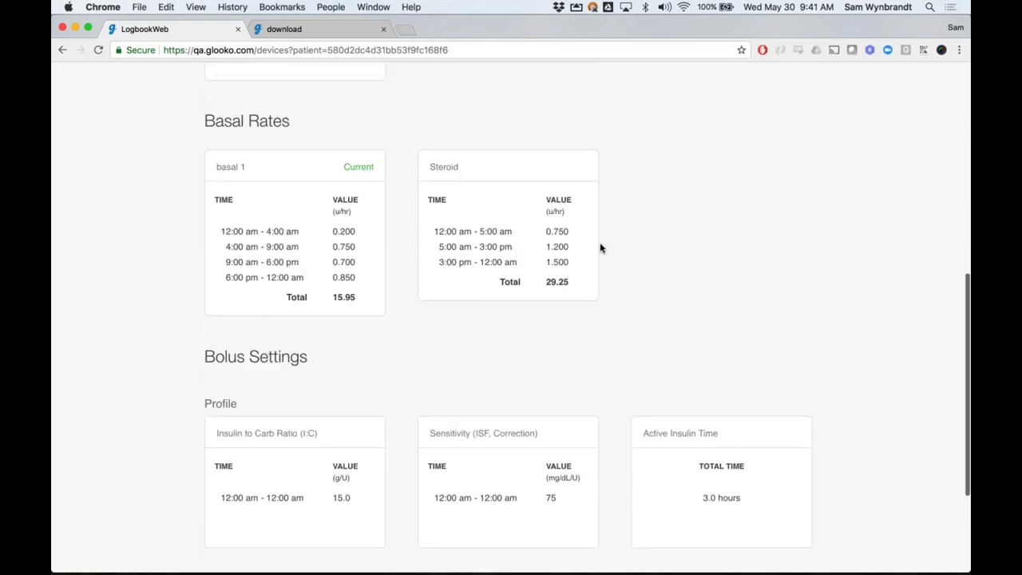
{"action": "scroll", "coordinate": [601, 248], "scroll_direction": "up", "scroll_amount": 5}
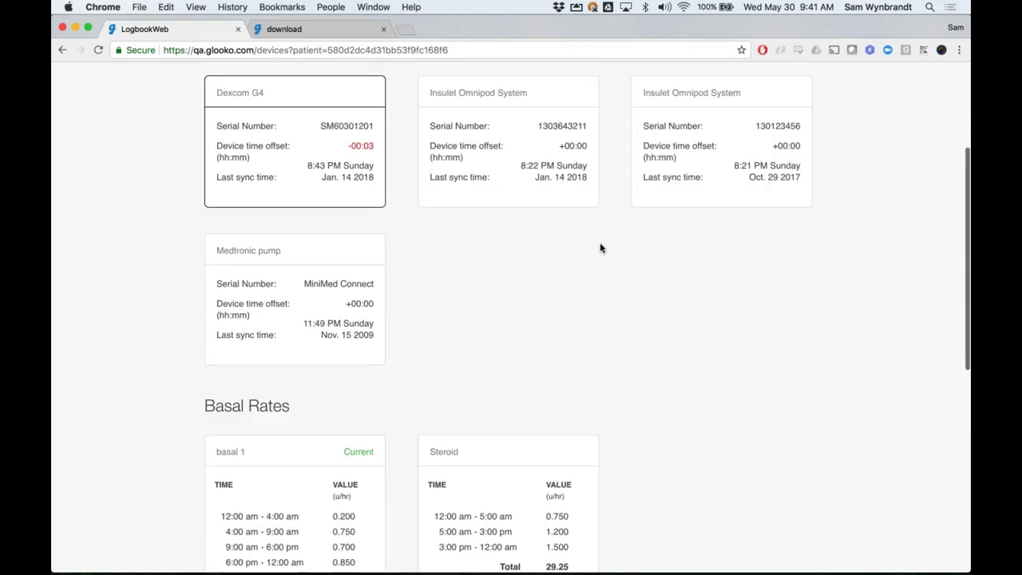
{"action": "scroll", "coordinate": [601, 248], "scroll_direction": "up", "scroll_amount": 2}
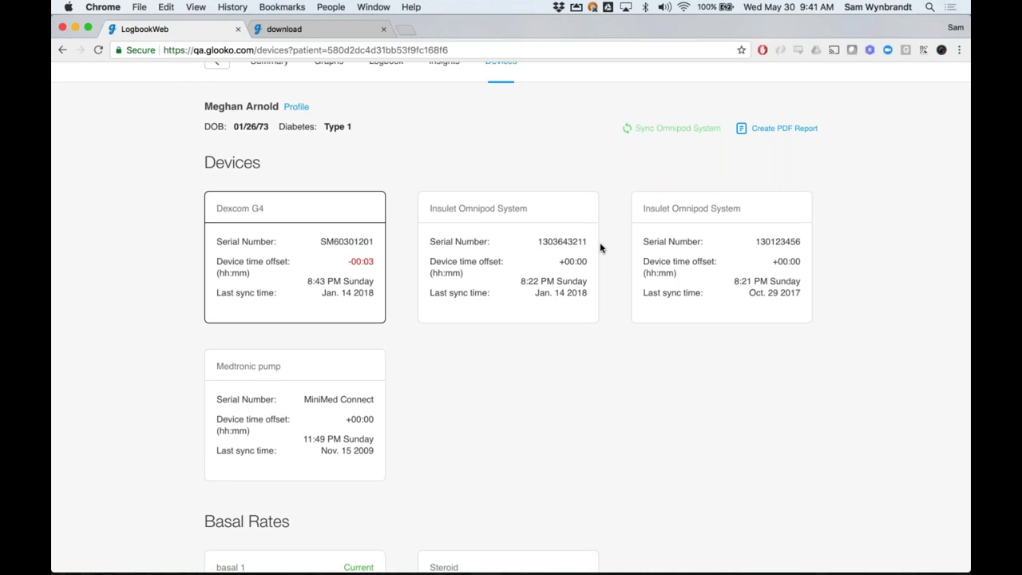
{"action": "scroll", "coordinate": [601, 248], "scroll_direction": "up", "scroll_amount": 1}
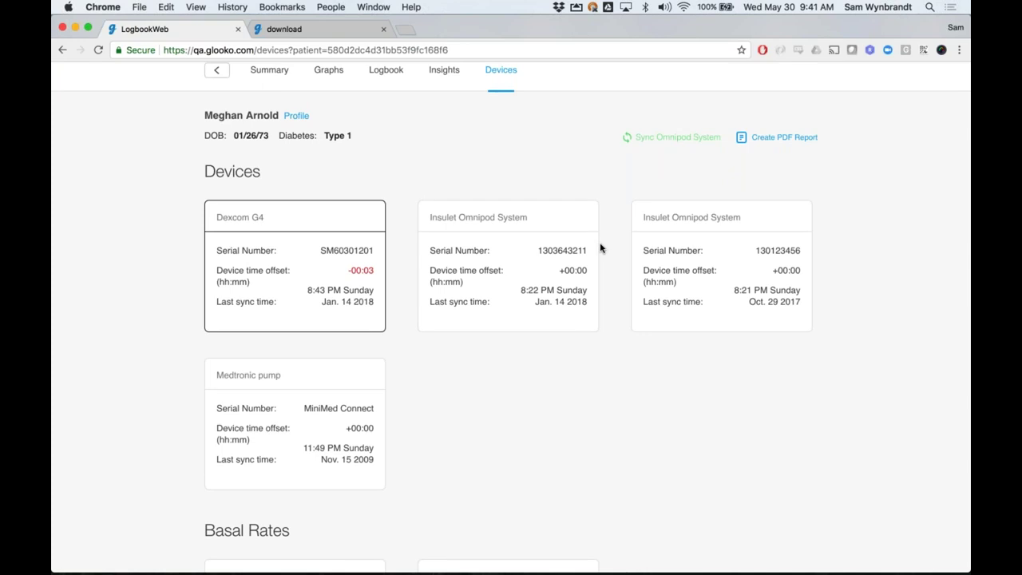
{"action": "scroll", "coordinate": [599, 241], "scroll_direction": "up", "scroll_amount": 2}
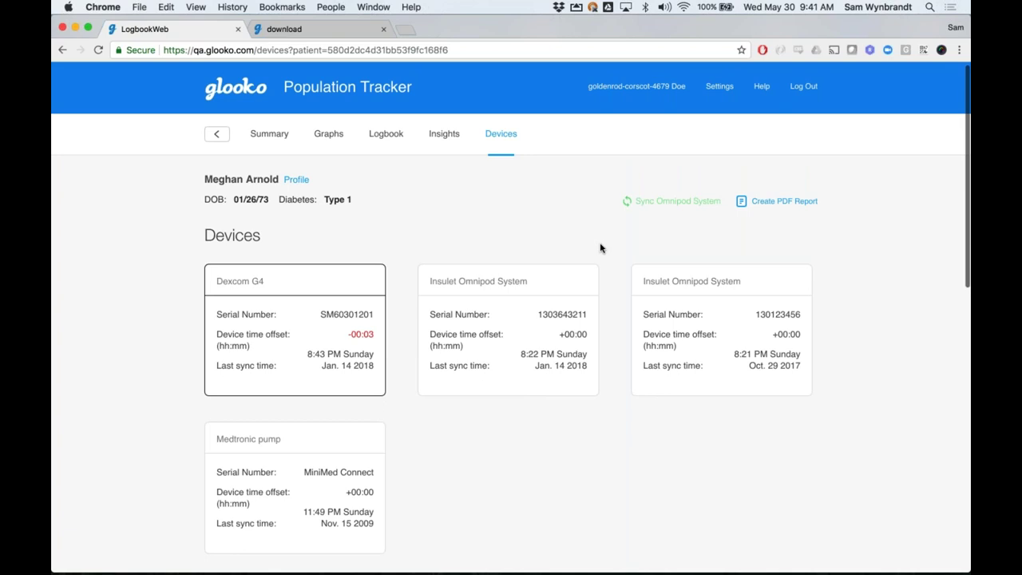
Return to the Summary page and review the Jan 8th–14th, 2018 CGM statistics
{"action": "left_click", "coordinate": [270, 137]}
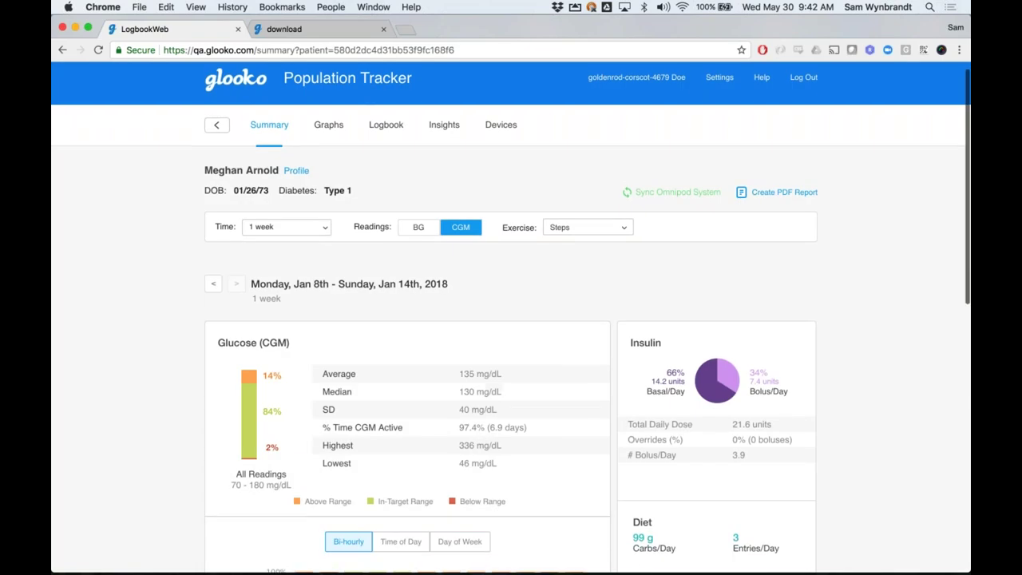
{"action": "scroll", "coordinate": [356, 145], "scroll_direction": "down", "scroll_amount": 2}
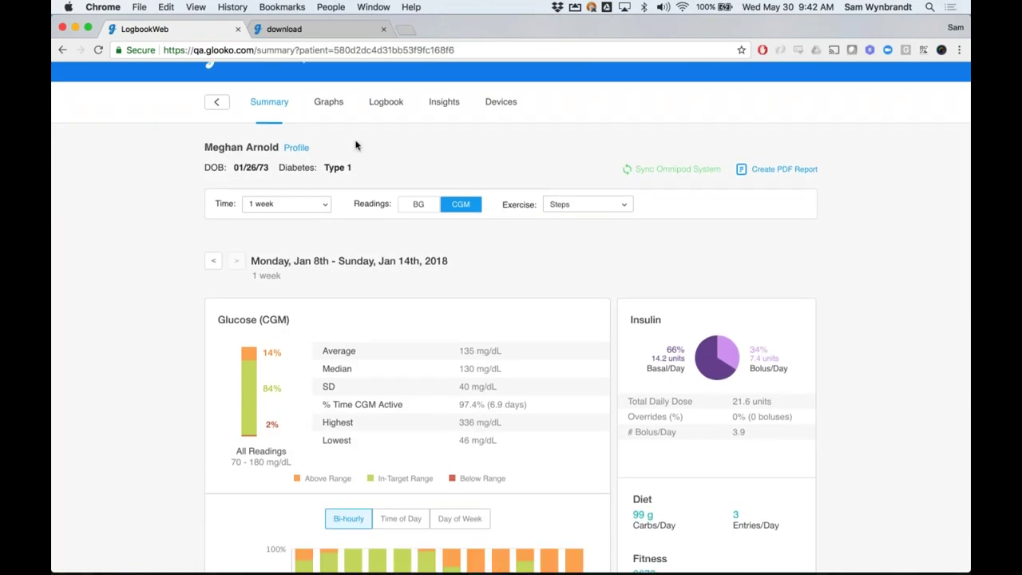